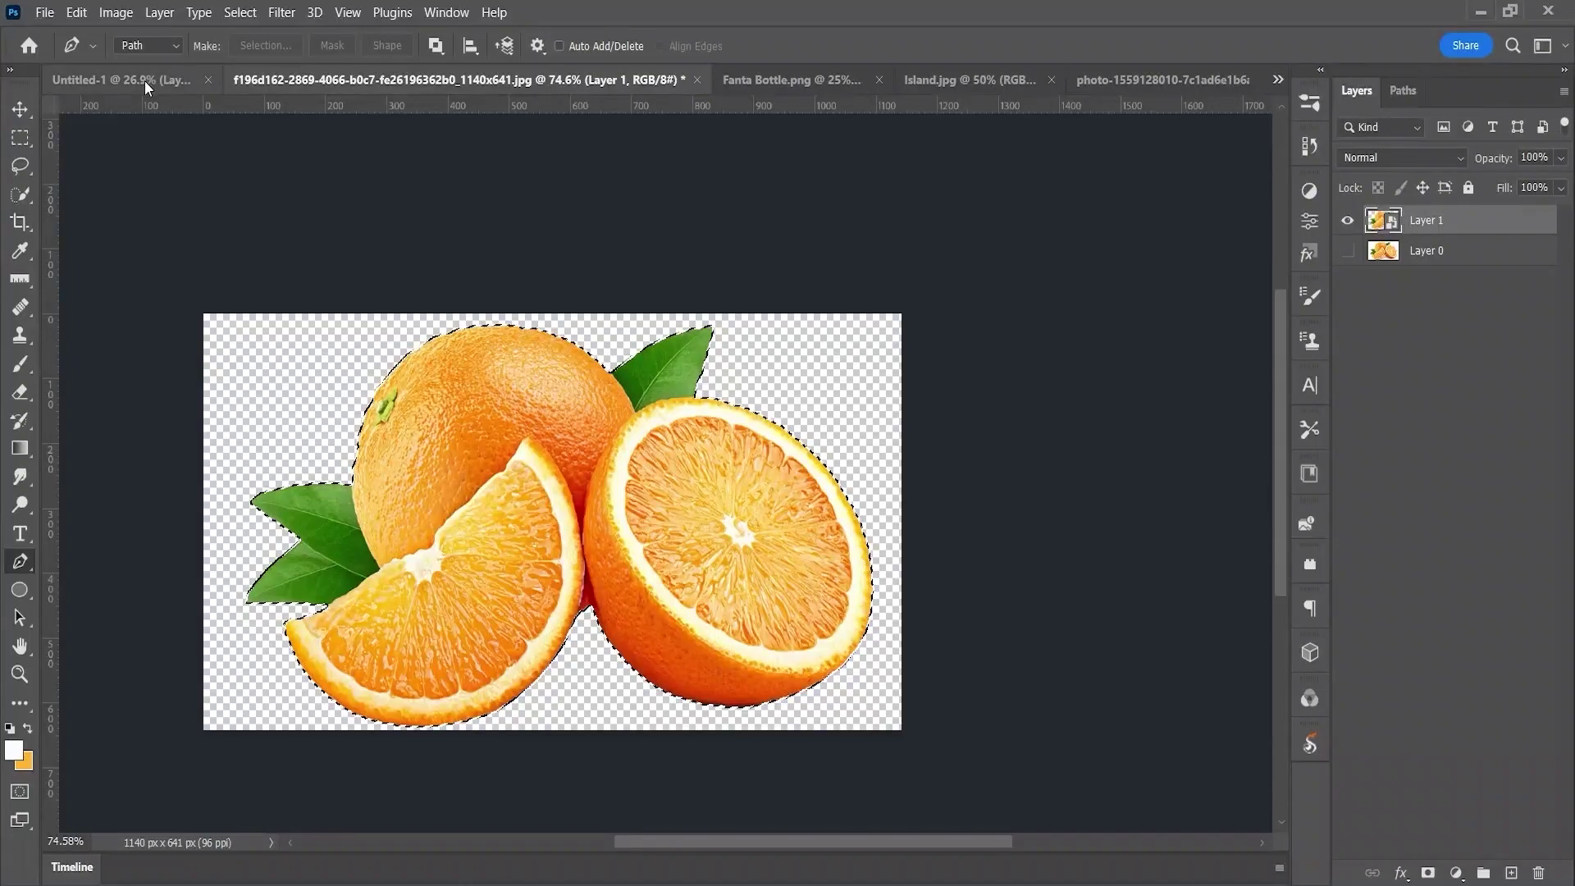
- Paste the Fanta bottle into Untitled-1, shrink it to under half size and tilt it diagonally
left_click(145, 80)
left_click(779, 80)
left_click(93, 81)
key("ctrl+v")
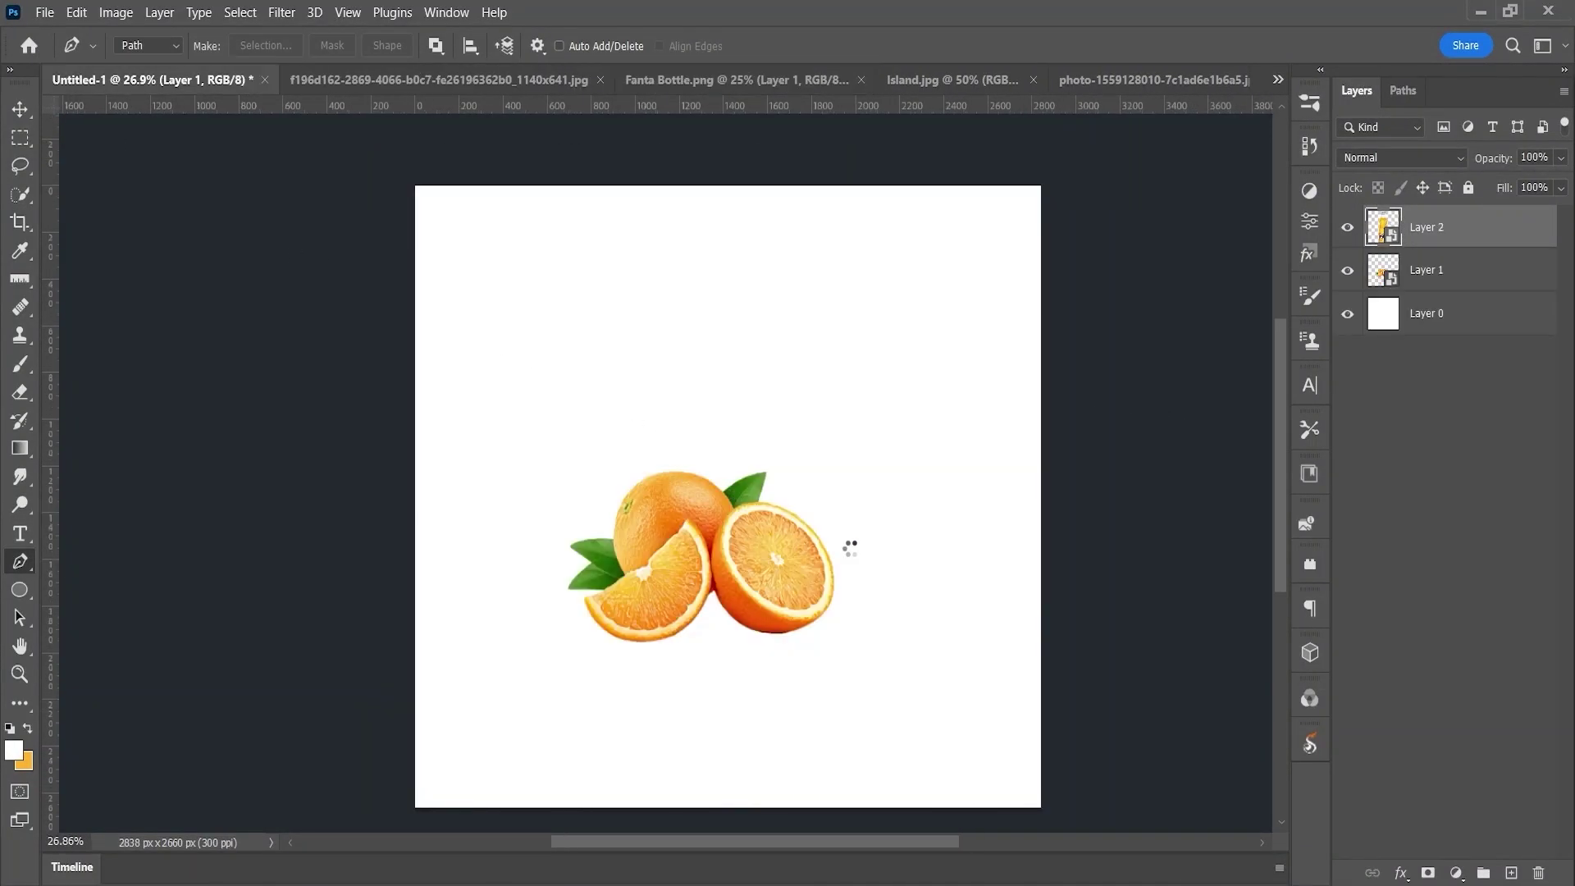
key("ctrl+t")
left_click_drag(786, 266, 876, 728)
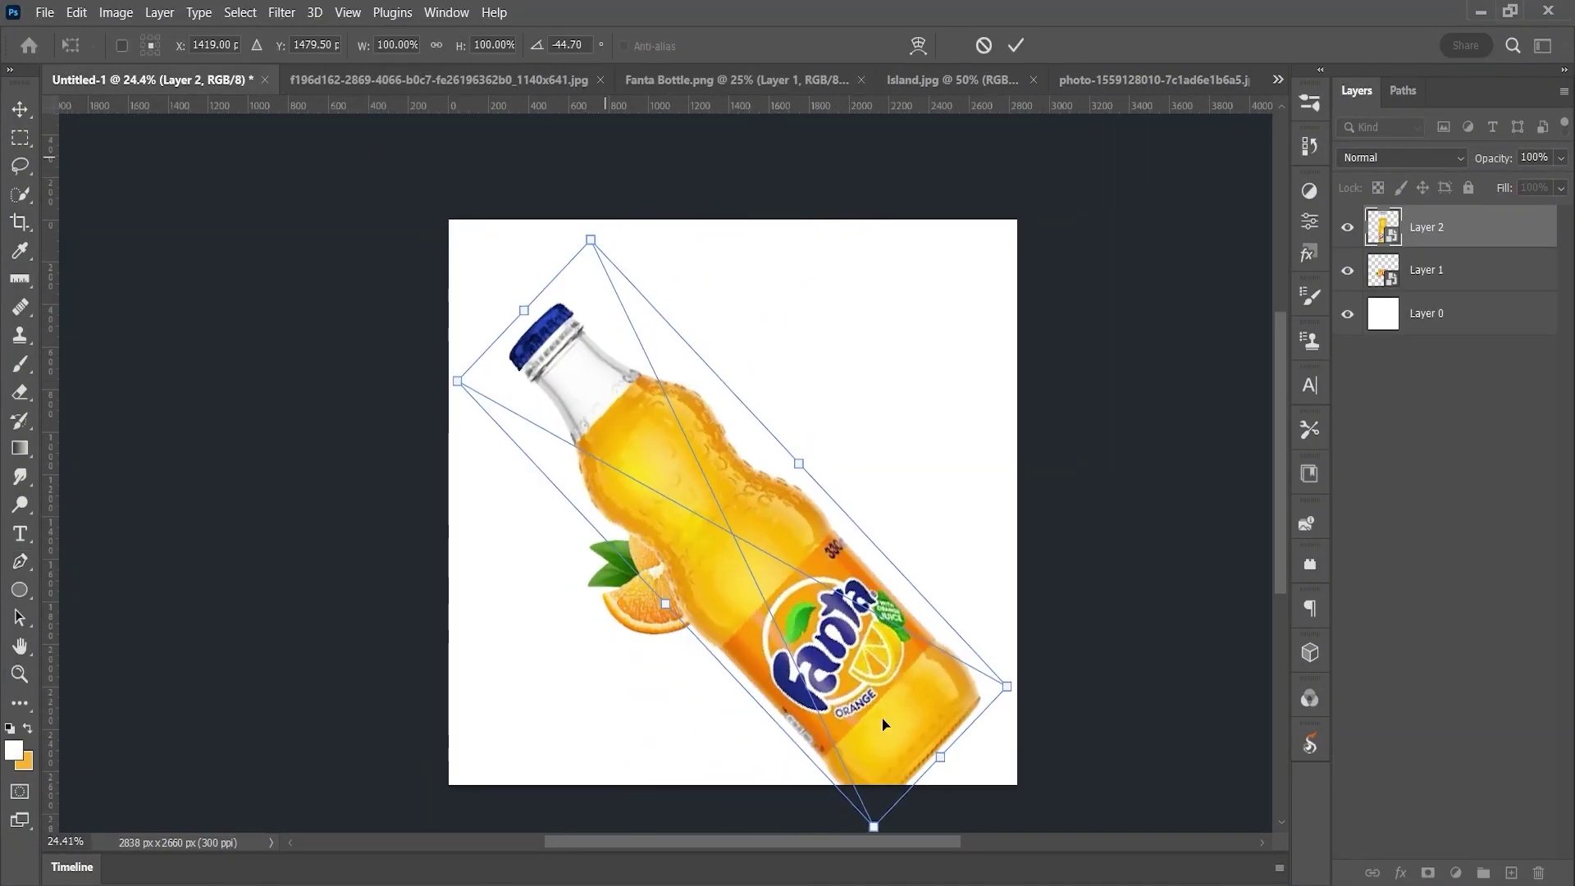
mouse_move(872, 828)
left_mouse_down()
mouse_move(799, 656)
mouse_move(801, 617)
left_mouse_up()
scroll(800, 657, "up", 1)
left_click_drag(905, 617, 925, 605)
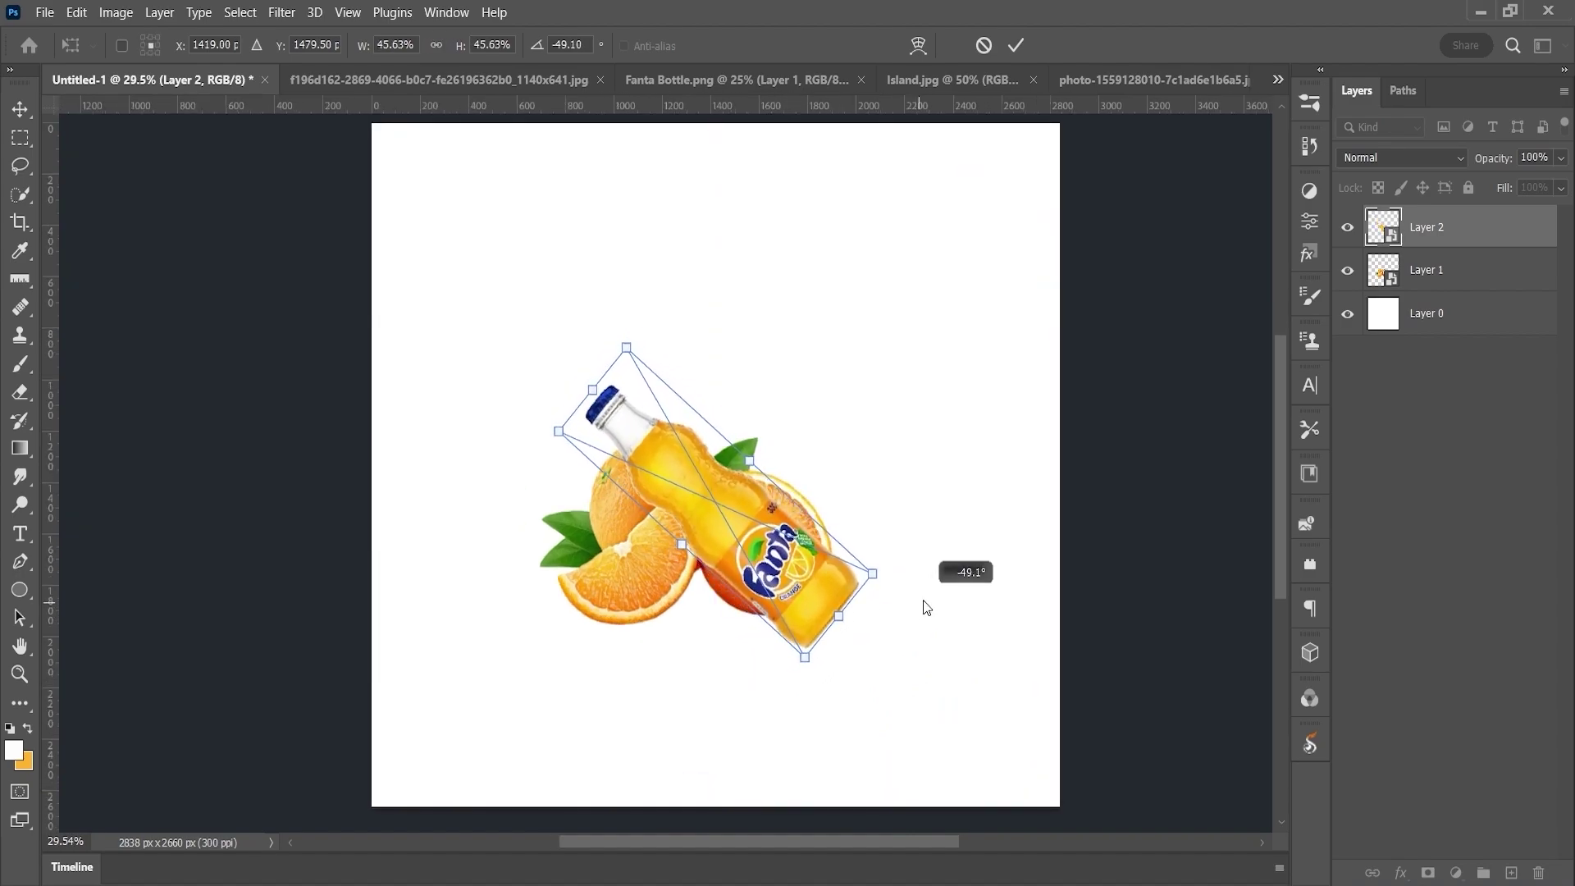
left_click_drag(821, 597, 830, 598)
left_click(1016, 45)
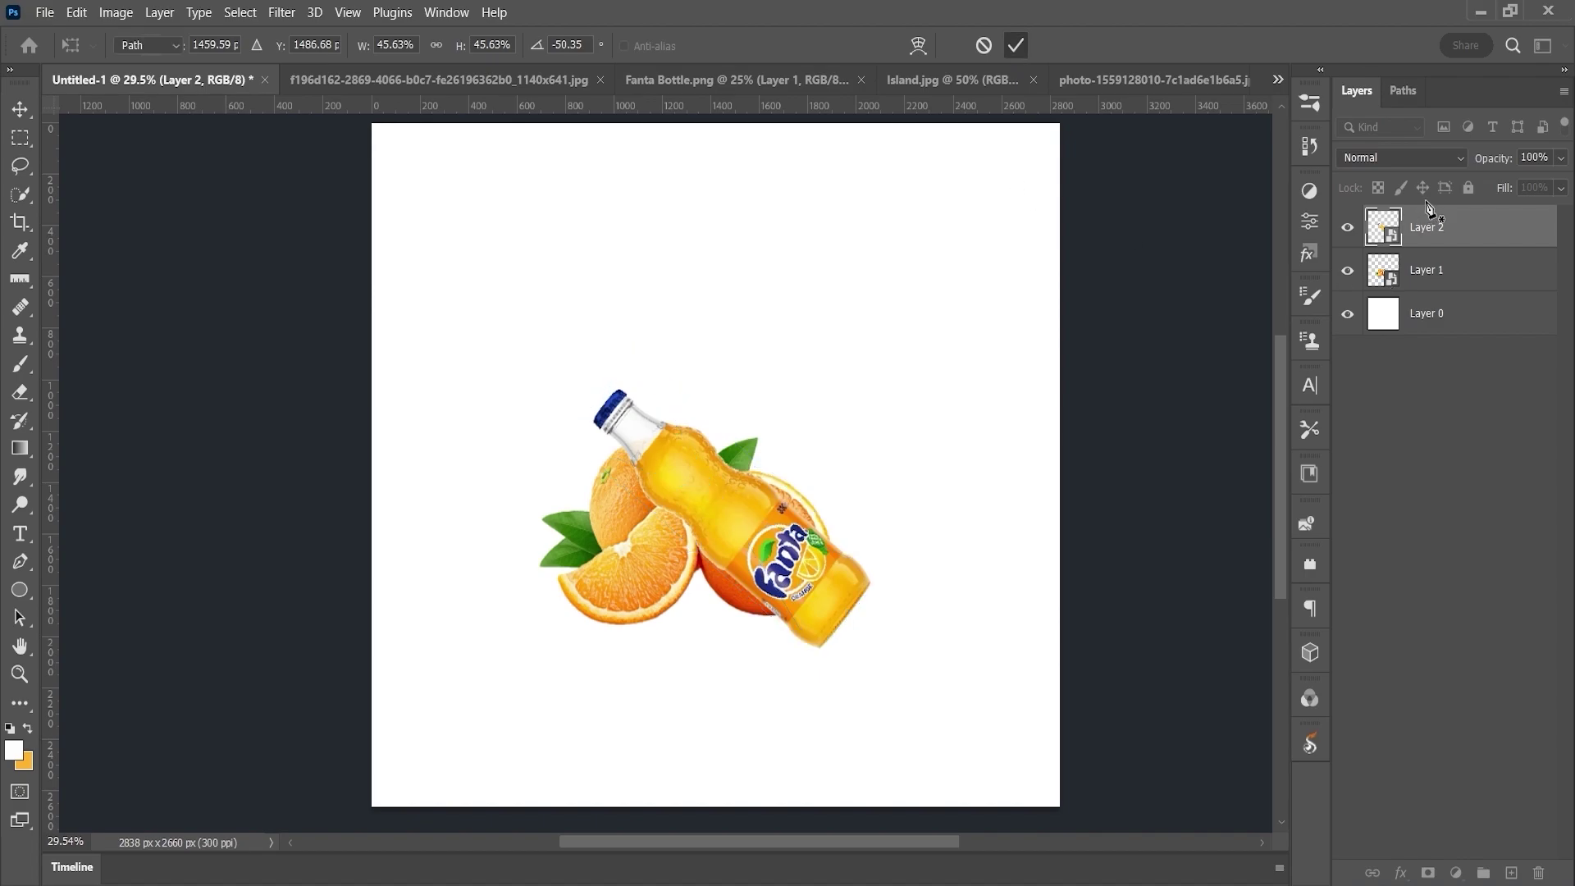
- Trace the overlapping orange slice with the Pen tool and load it as a selection
key("p")
left_click(1405, 92)
left_click(1357, 92)
key("ctrl+Return")
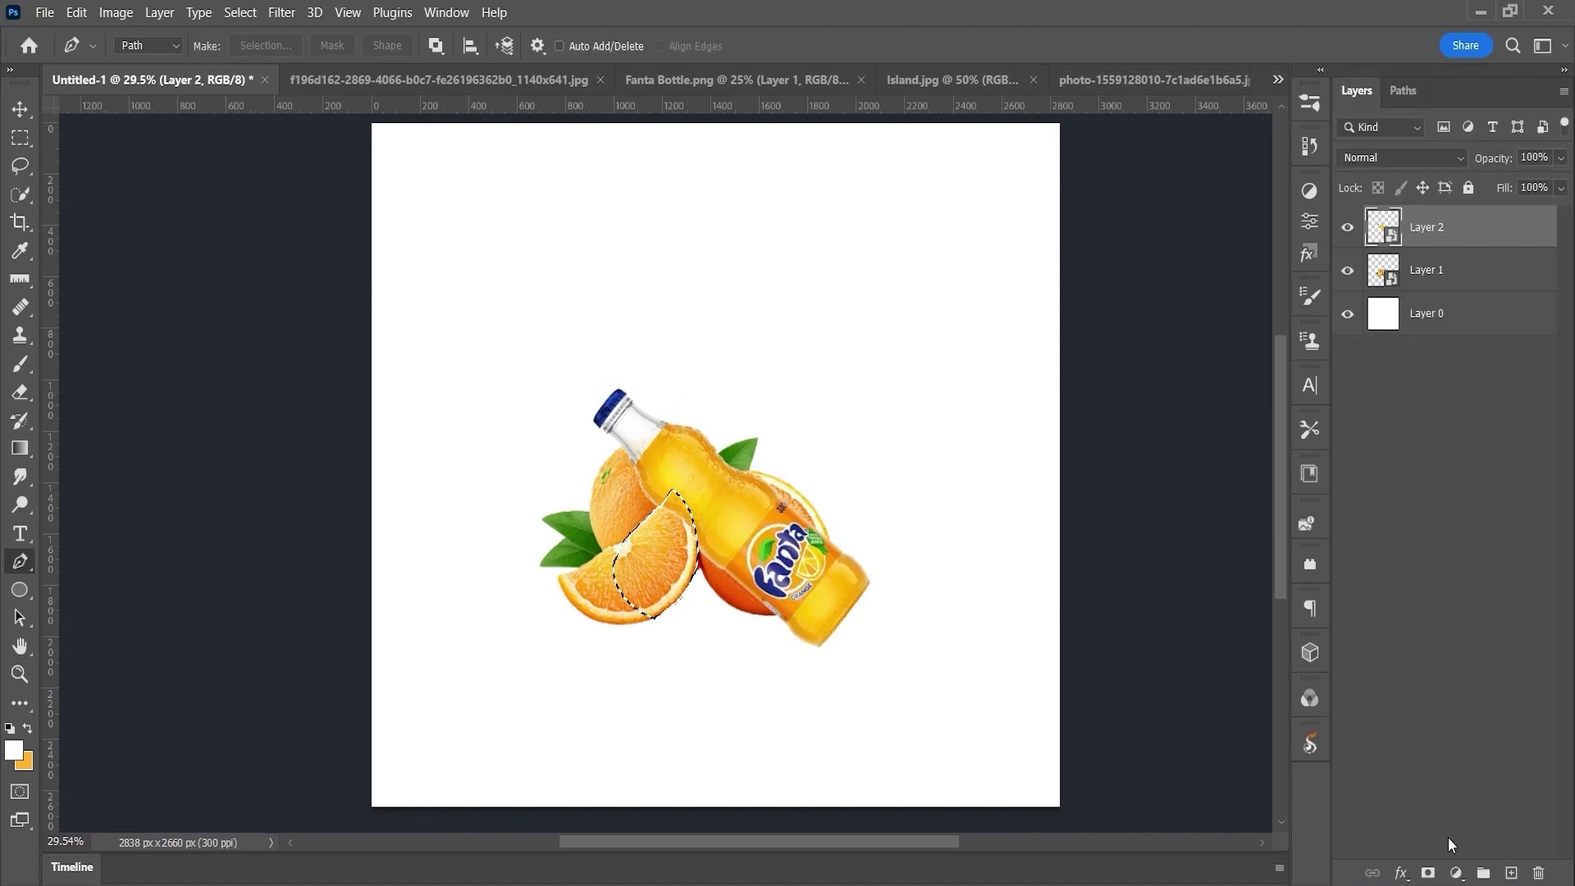
- Mask the bottle behind the orange slice and rename the layers Bottle and Oranges
left_click(1428, 873, "alt")
scroll(690, 533, "up", 3)
double_click(1473, 227)
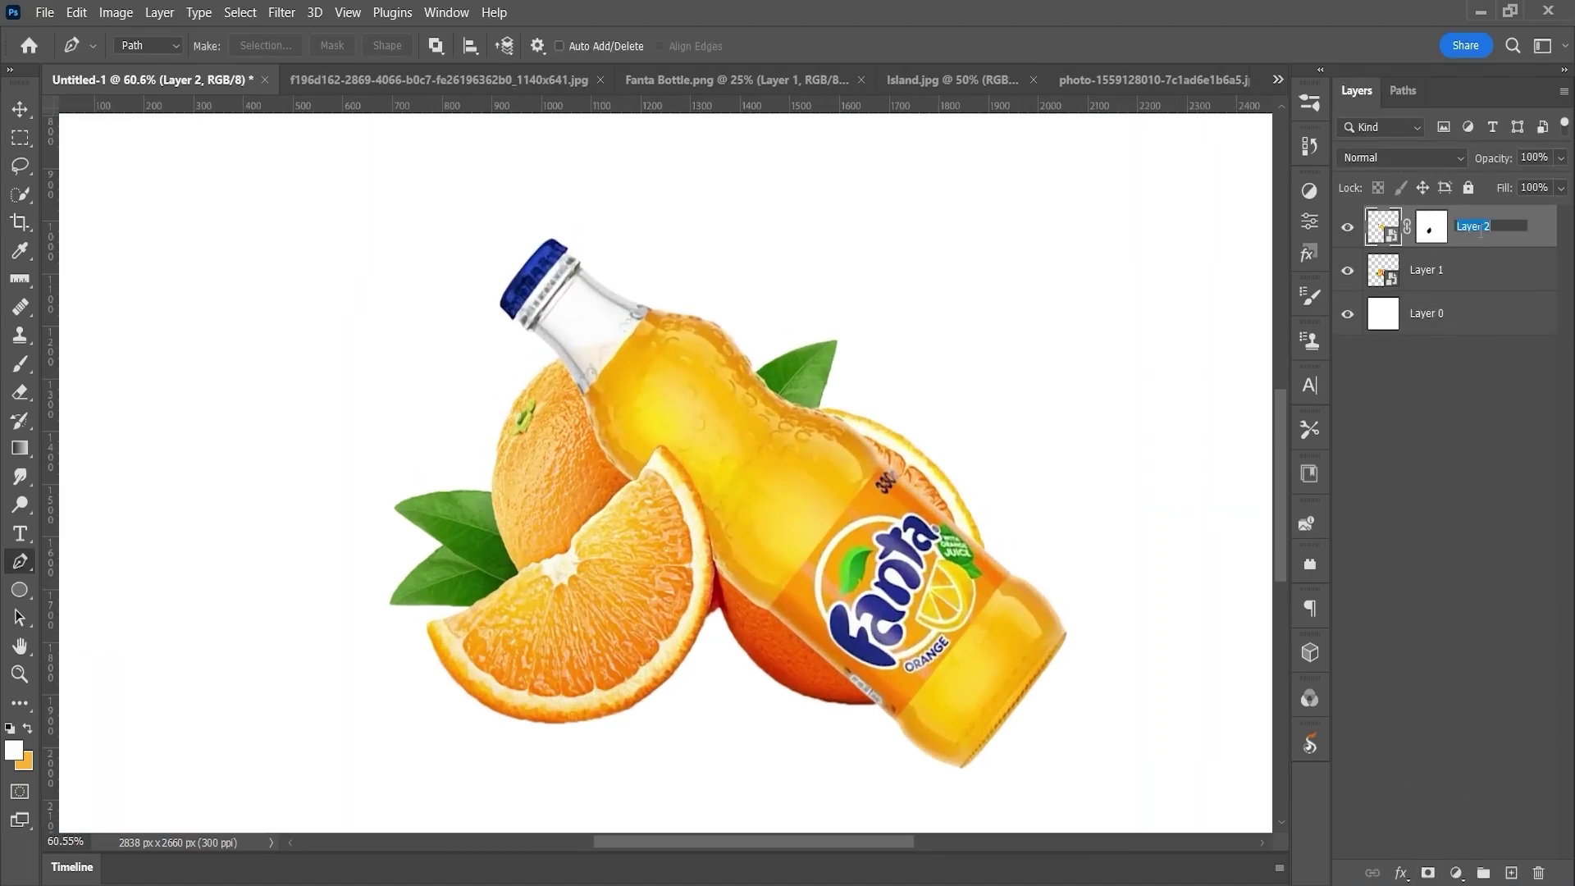
type("Bottle")
key("Return")
double_click(1468, 271)
type("Oranges")
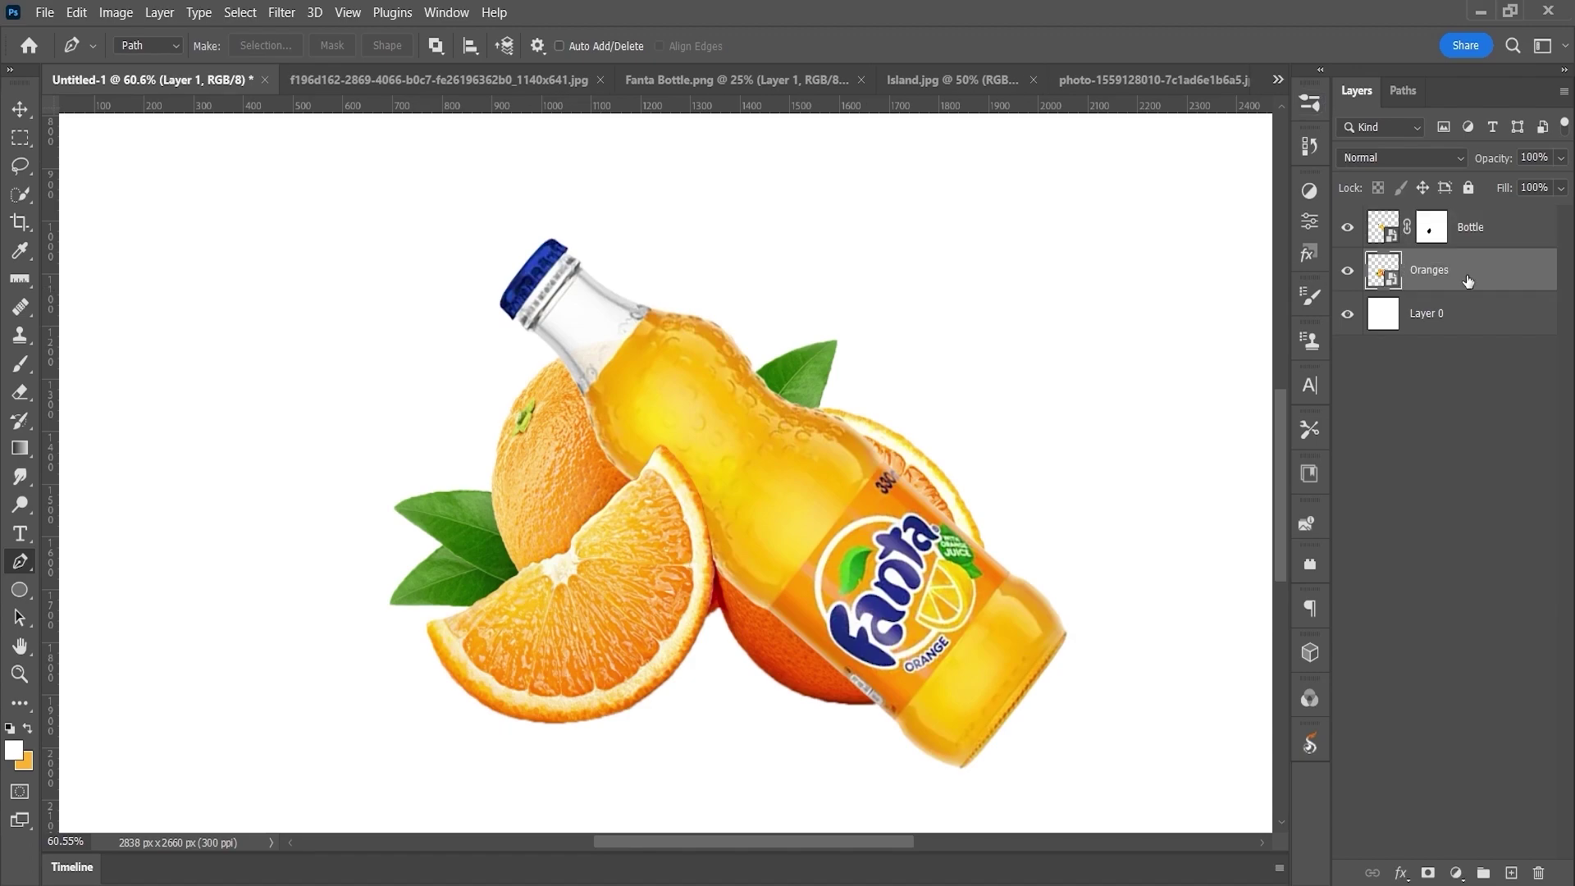
key("Return")
- Give the Oranges layer a colour label and the Bottle layer a yellow label
right_click(1457, 261)
left_click(1215, 797)
right_click(1493, 229)
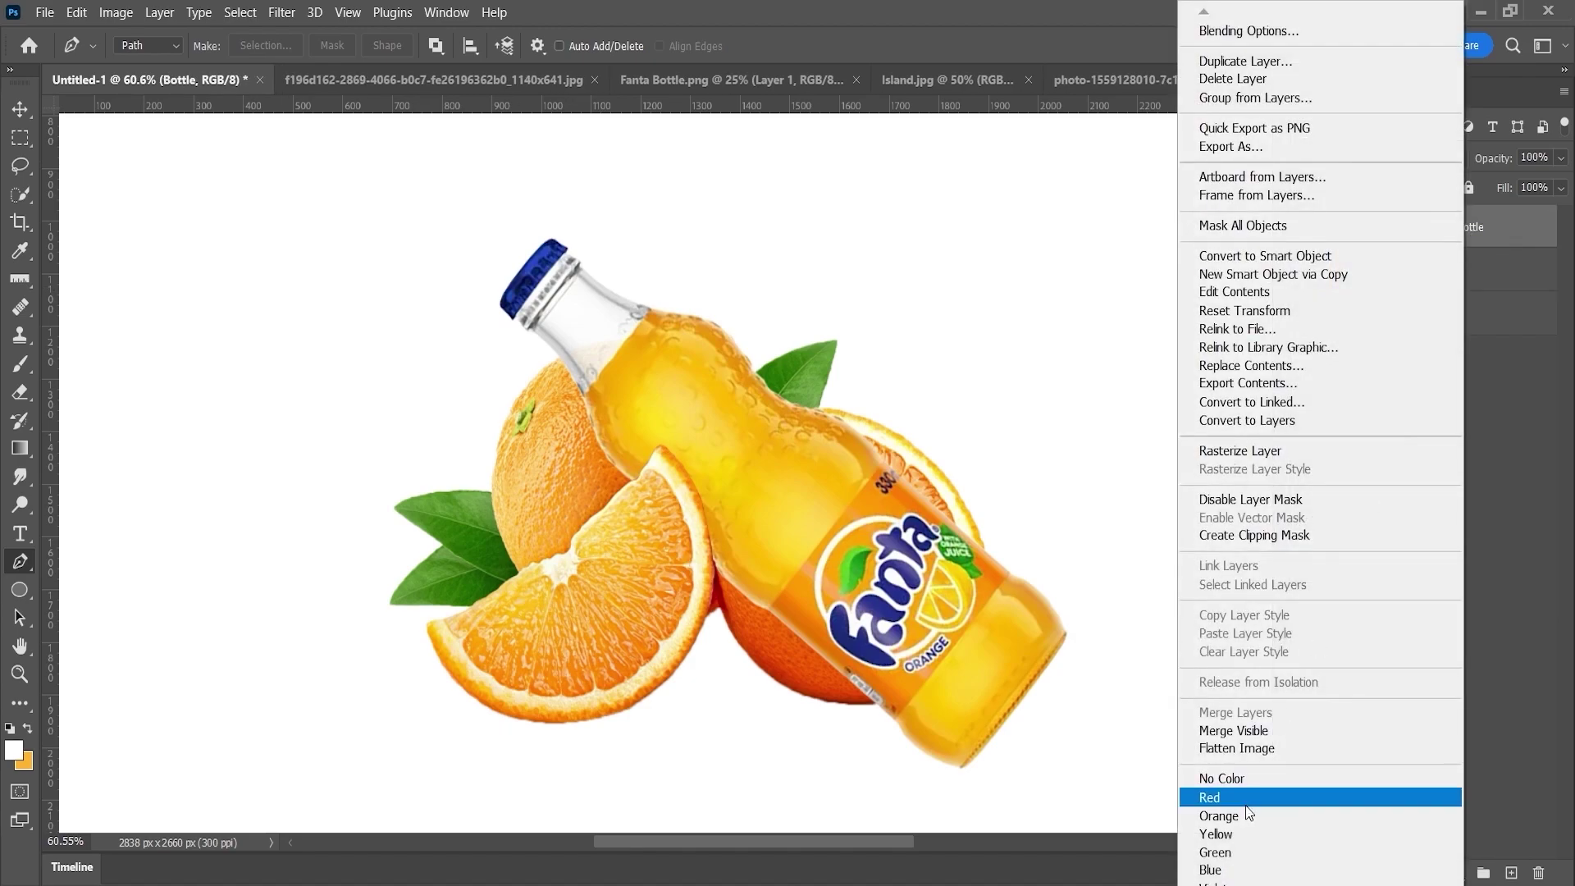
left_click(1216, 834)
- Add an empty layer named Shadow above the Bottle layer
left_click(1432, 227)
scroll(513, 582, "down", 3)
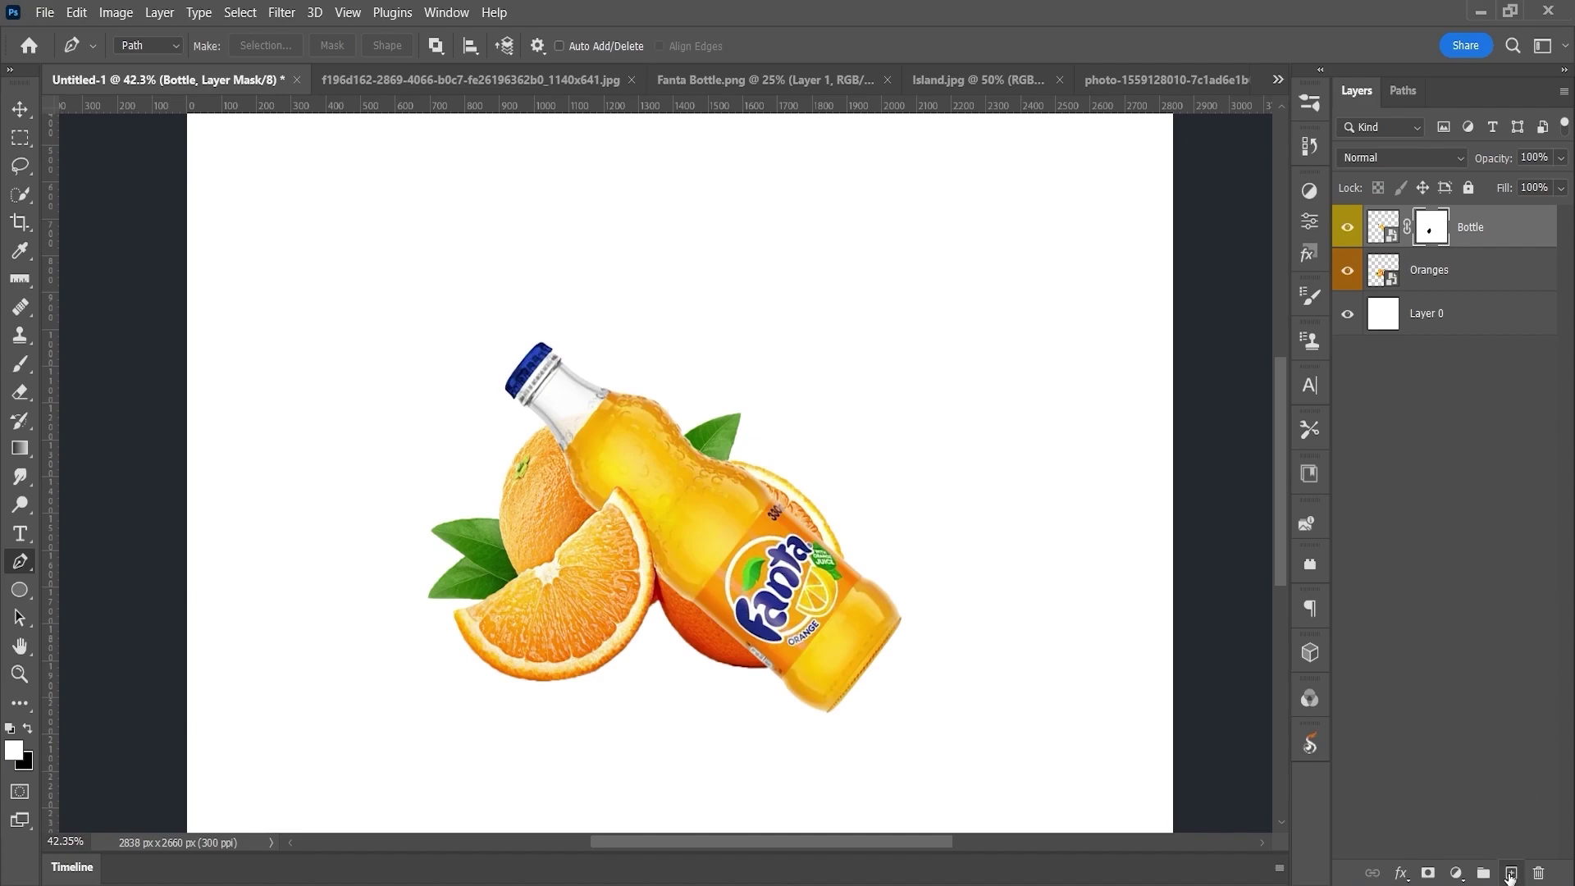
left_click(1511, 874)
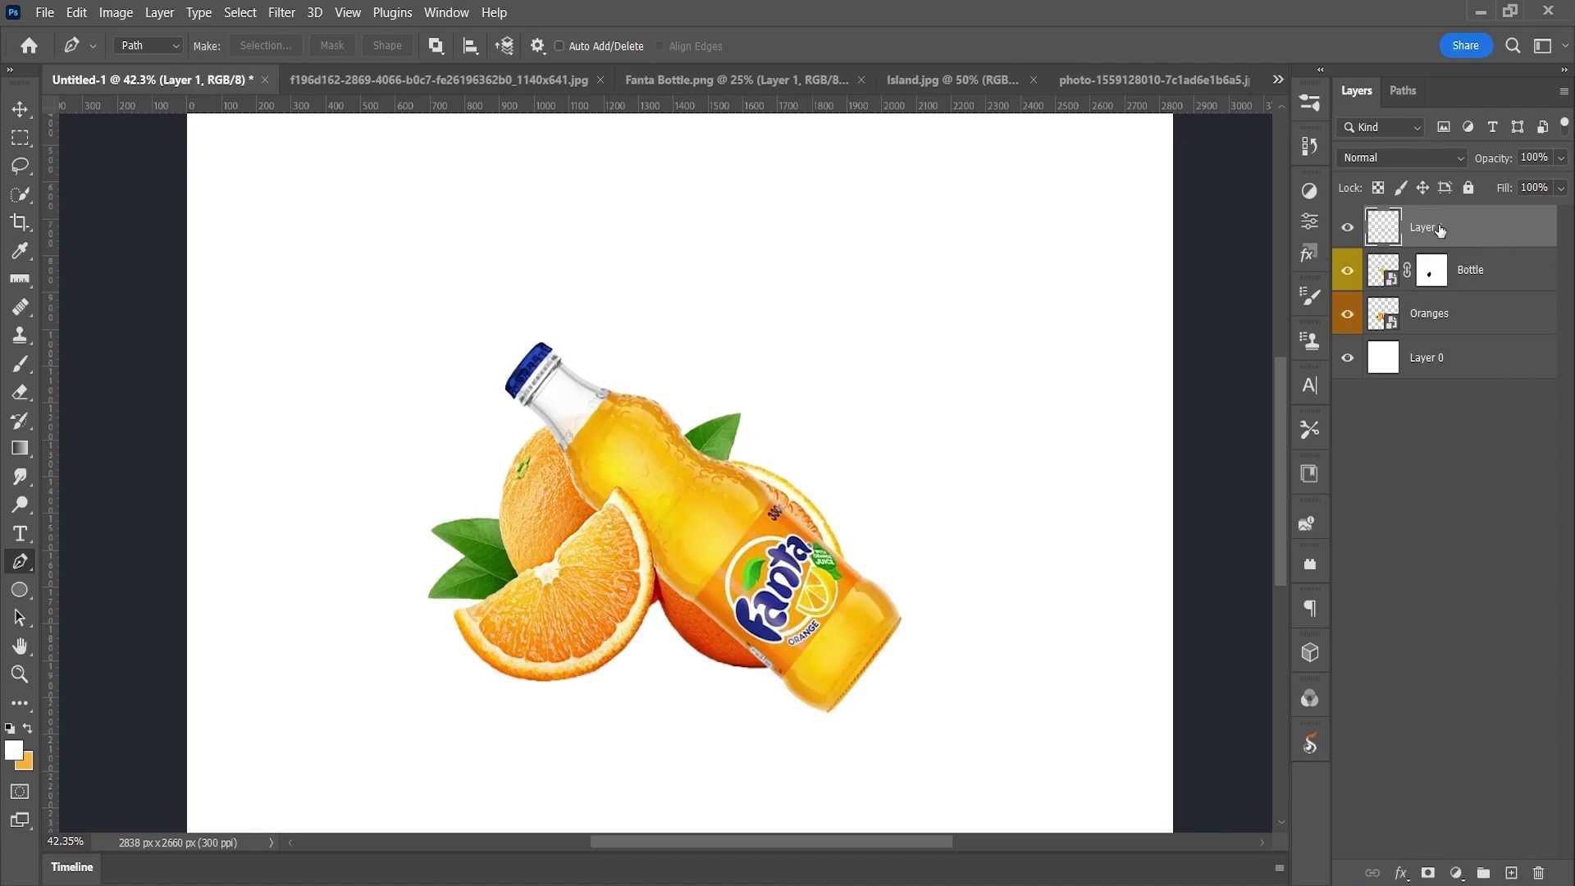
type("Shadow")
key("Return")
- Clip the Shadow layer to the bottle and set up a black, low-opacity brush of about 242 px
scroll(656, 549, "up", 3)
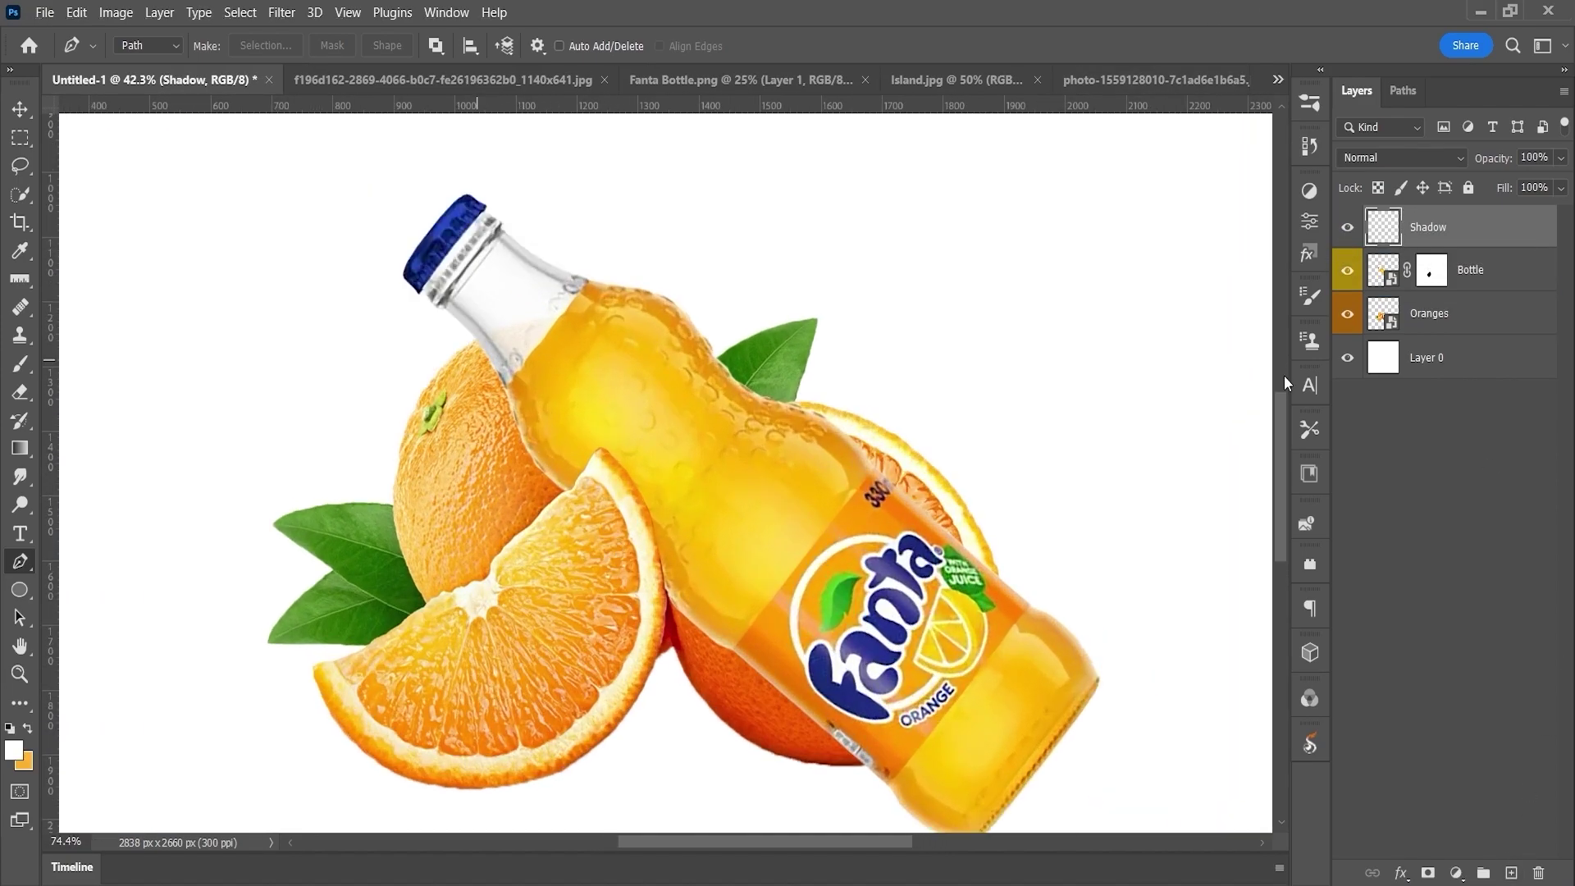
key("b")
key("ctrl+alt+g")
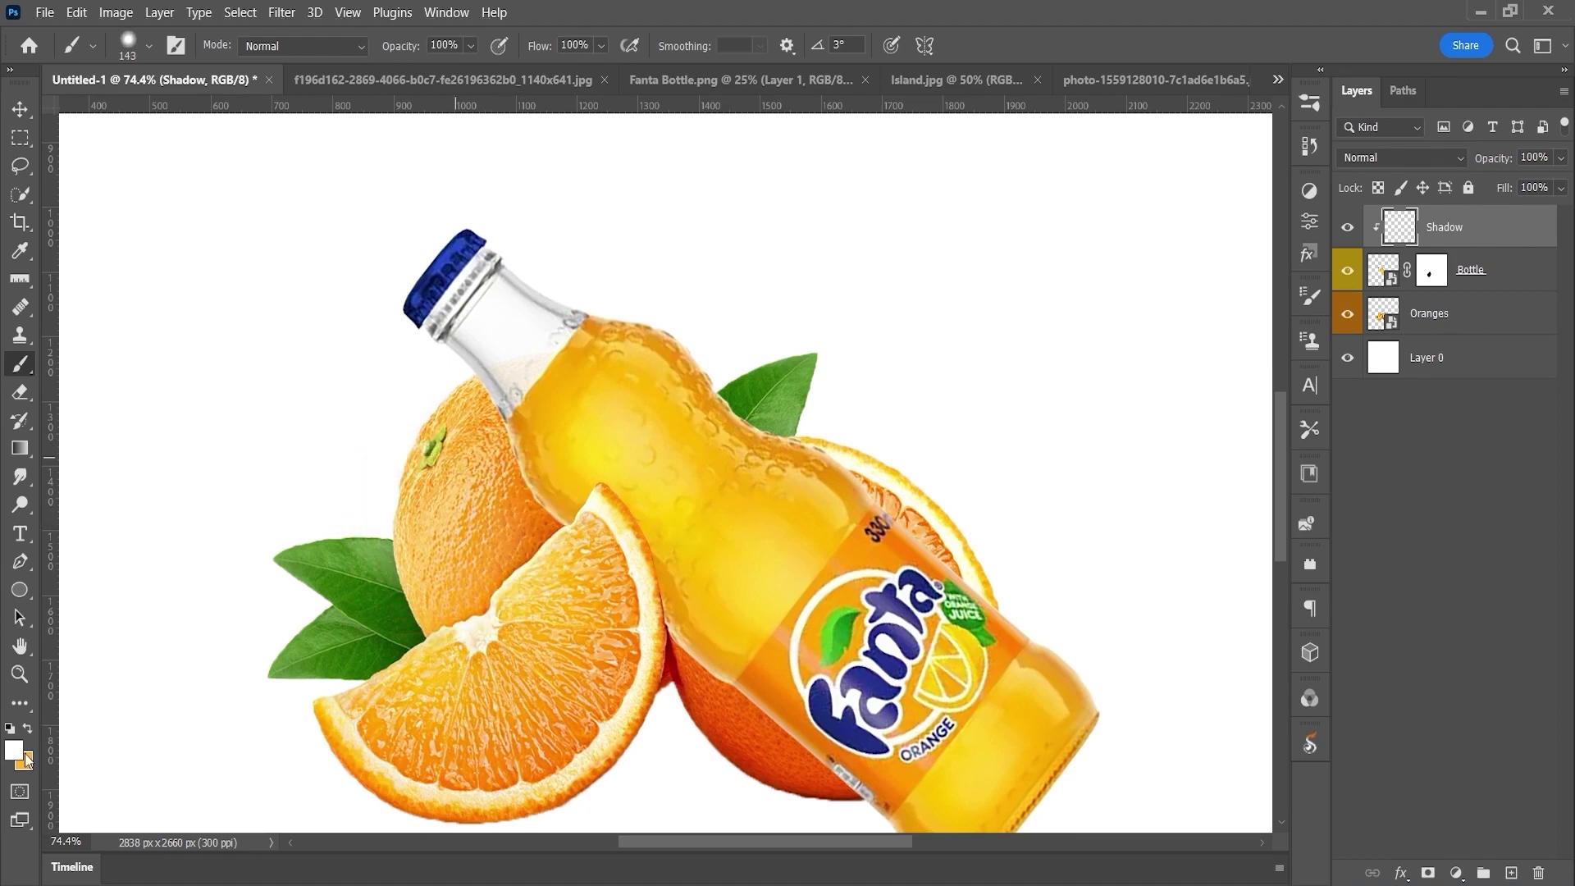
left_click(25, 763)
left_click(1501, 381)
key("x")
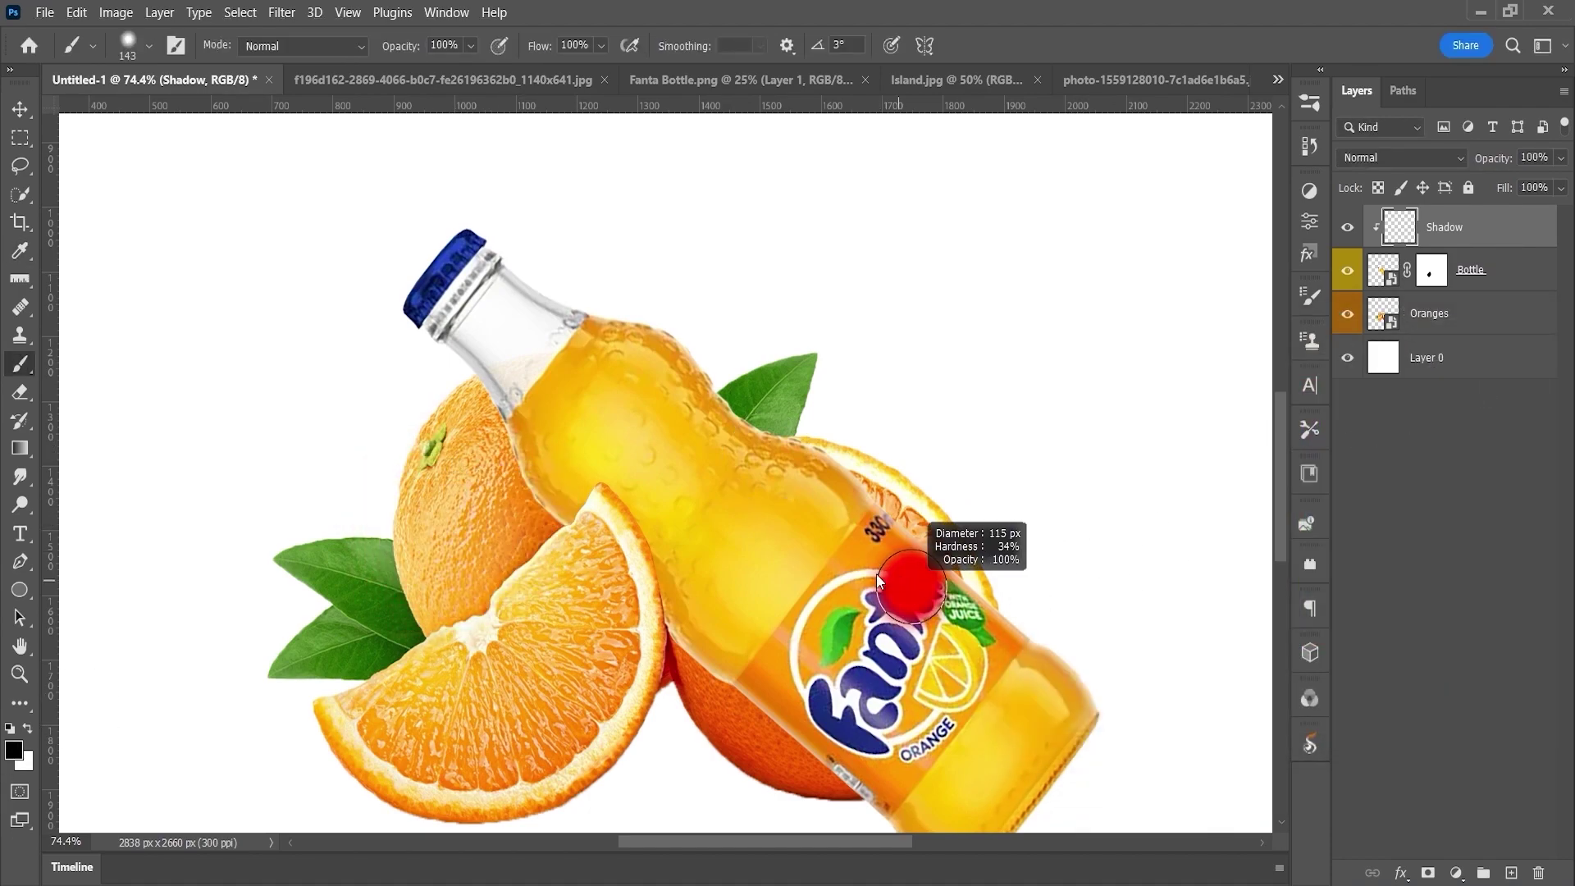
left_click(437, 45)
type("33")
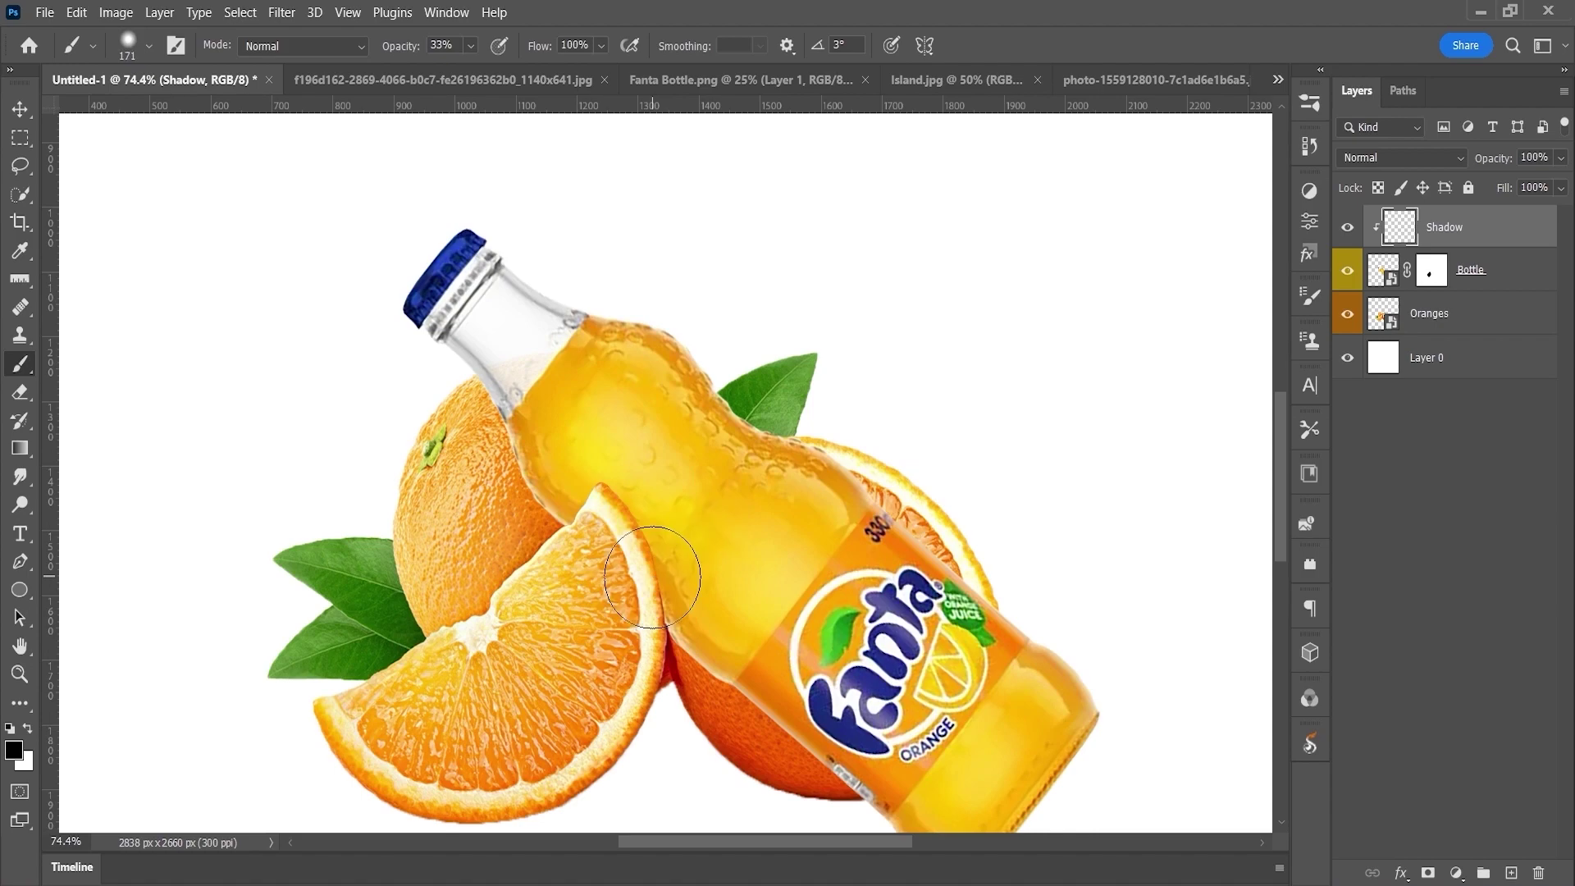
left_click_drag(601, 526, 627, 317)
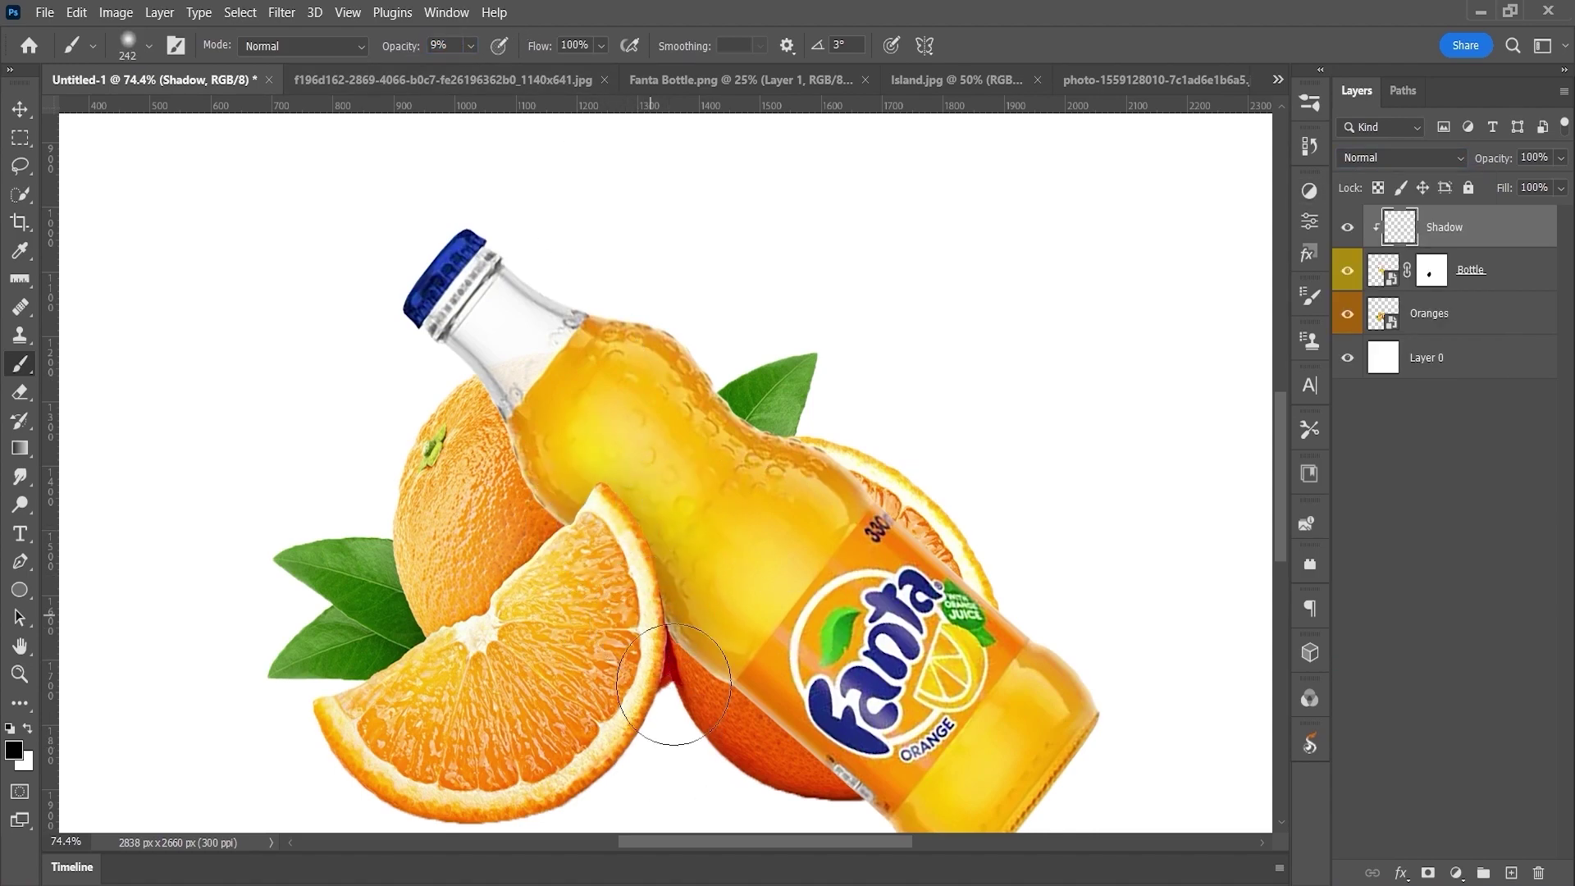
- Shrink the brush to about 76 px and place a Shadow layer between bottle and oranges
scroll(674, 511, "down", 3)
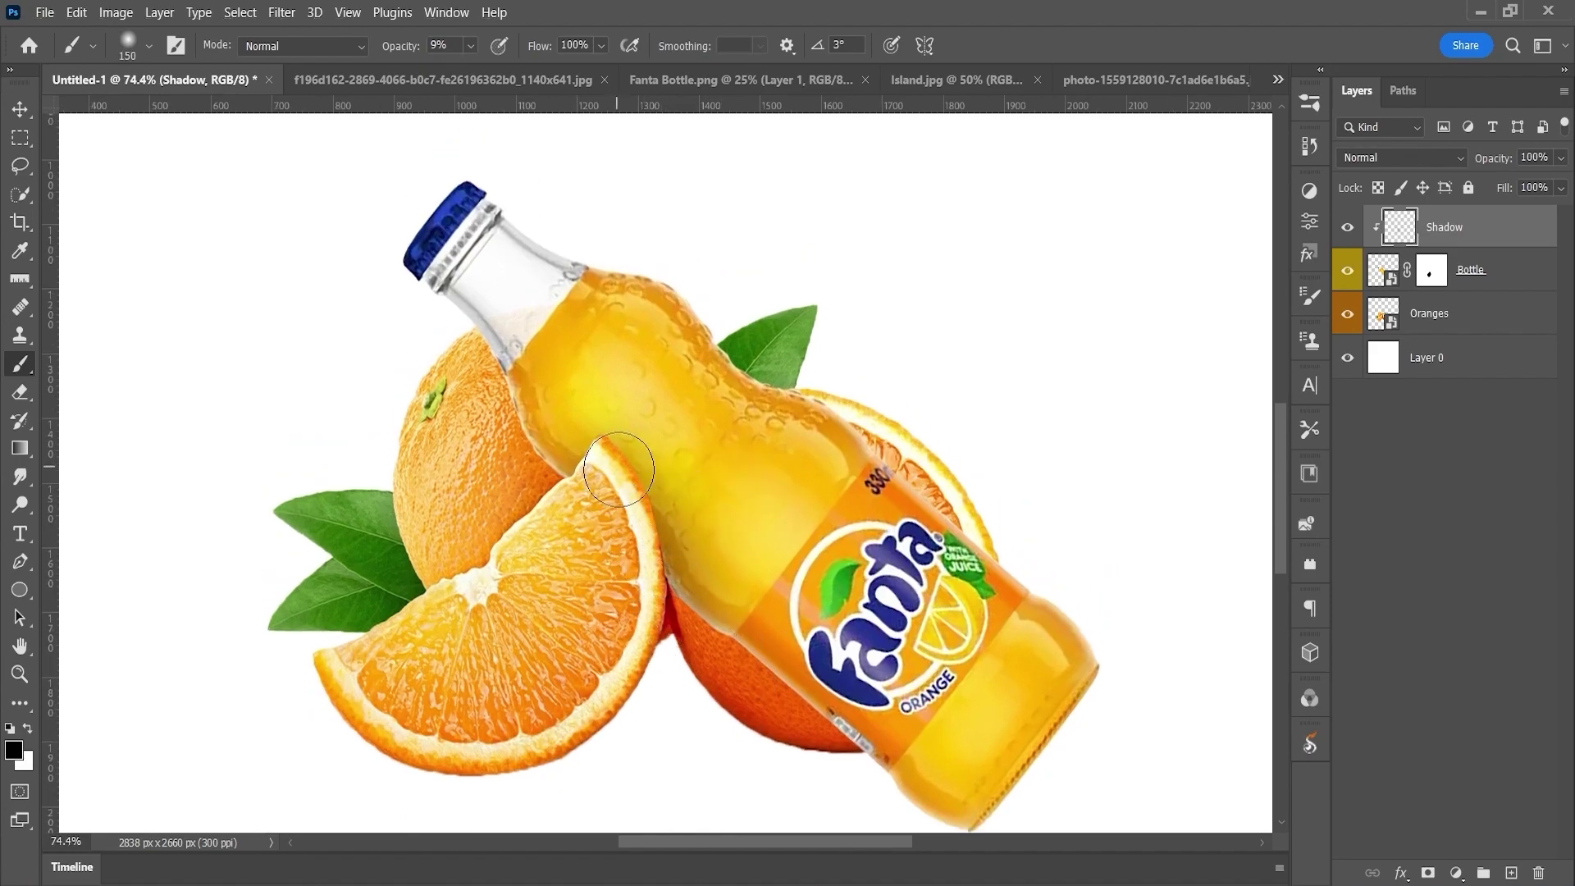
left_click_drag(674, 512, 623, 474)
scroll(648, 528, "down", 3)
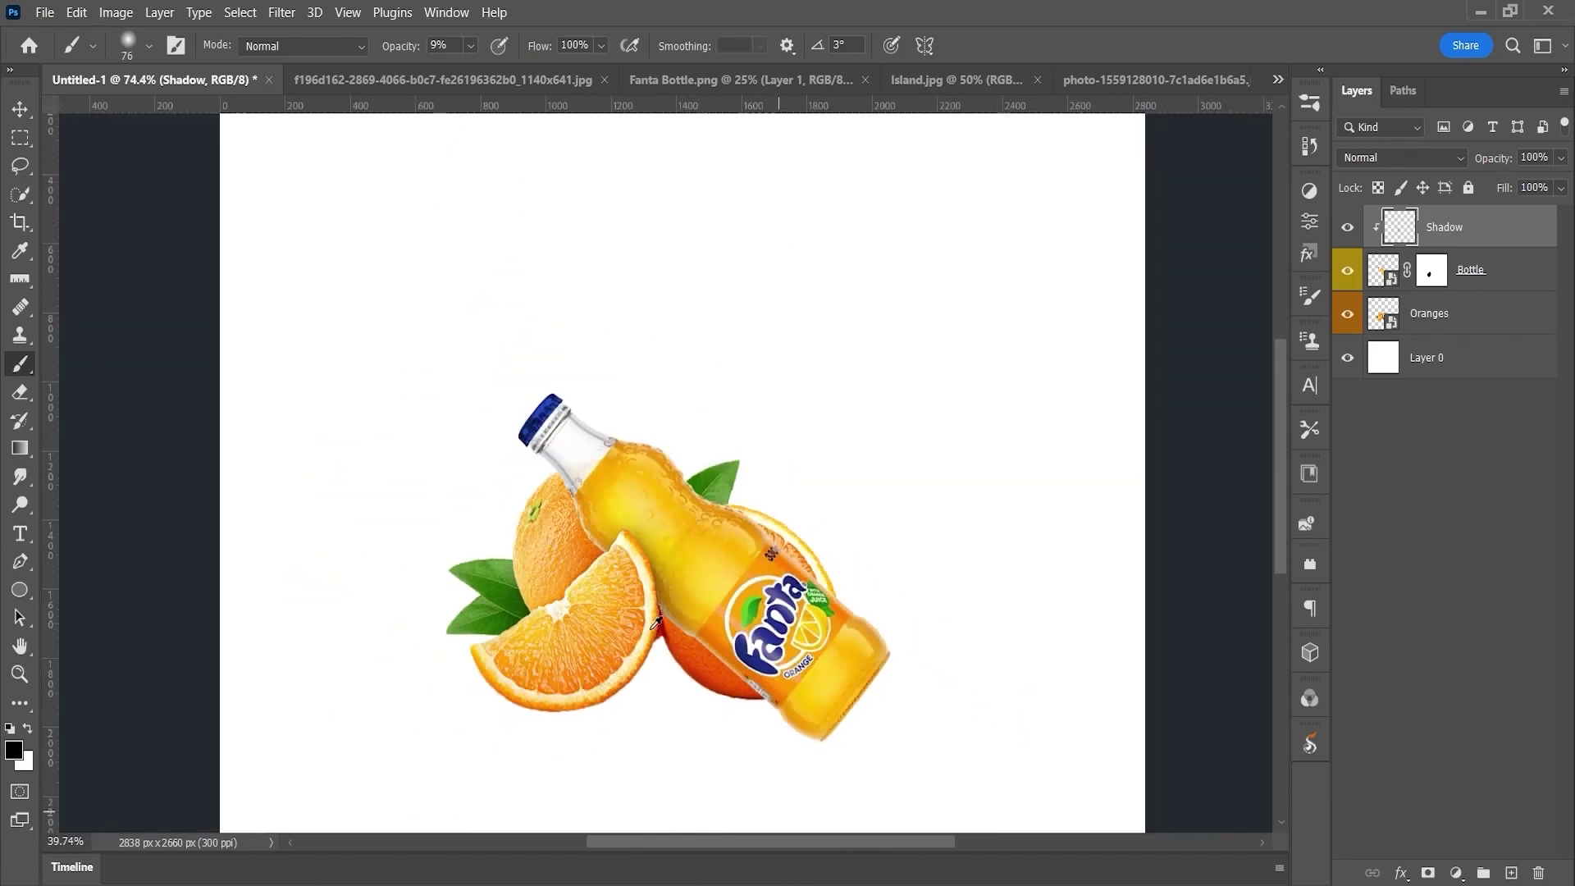
scroll(618, 522, "up", 2)
scroll(646, 612, "down", 1)
scroll(646, 612, "down", 1)
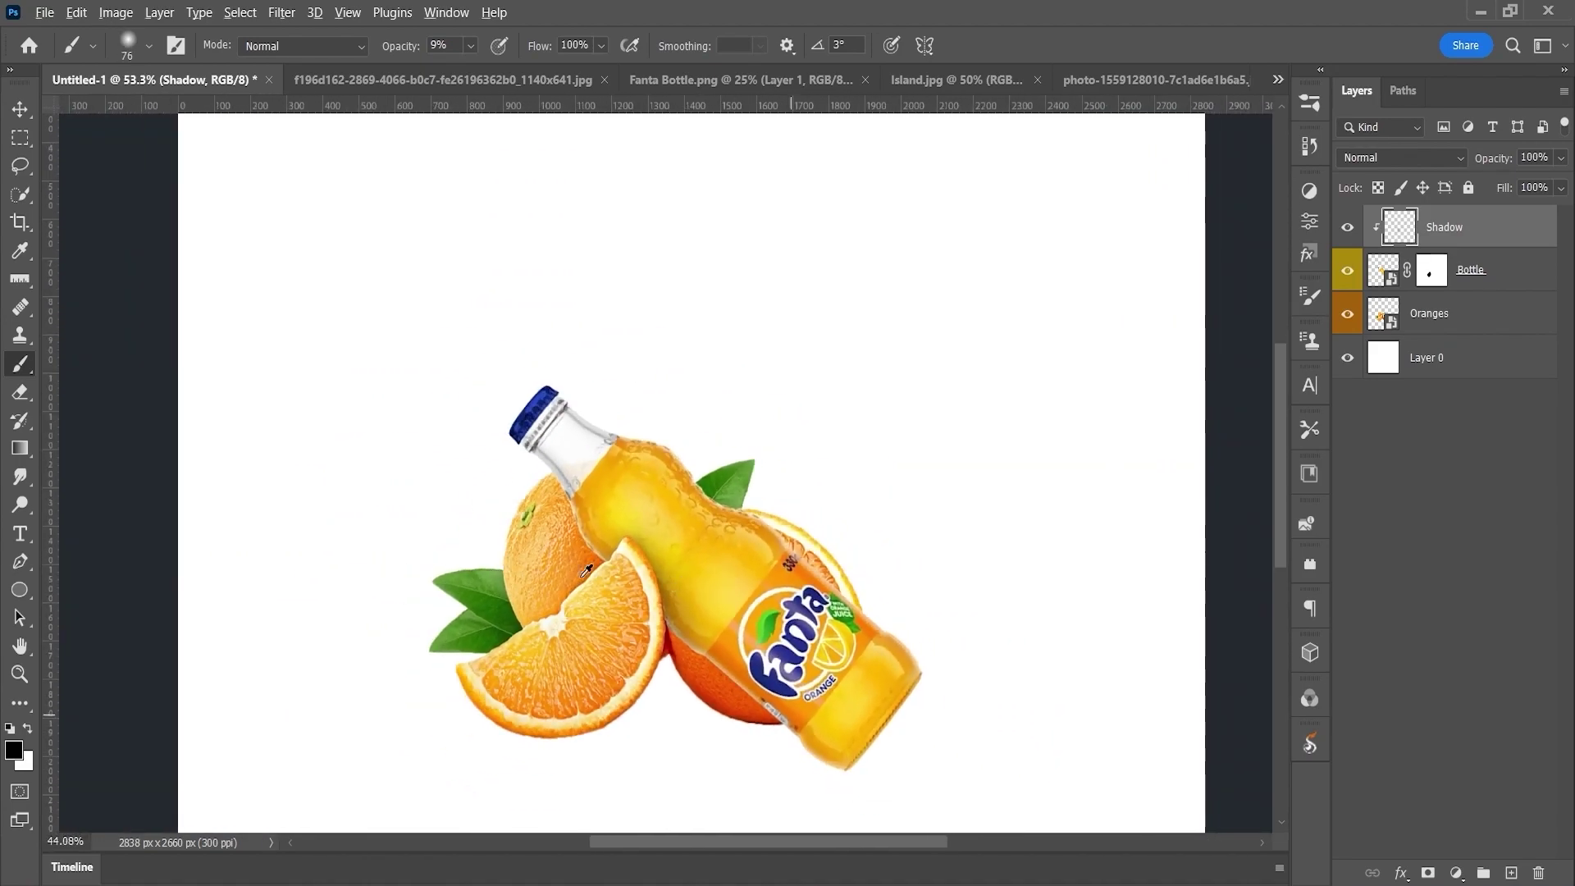
left_click_drag(1444, 227, 1449, 337)
scroll(524, 574, "up", 3)
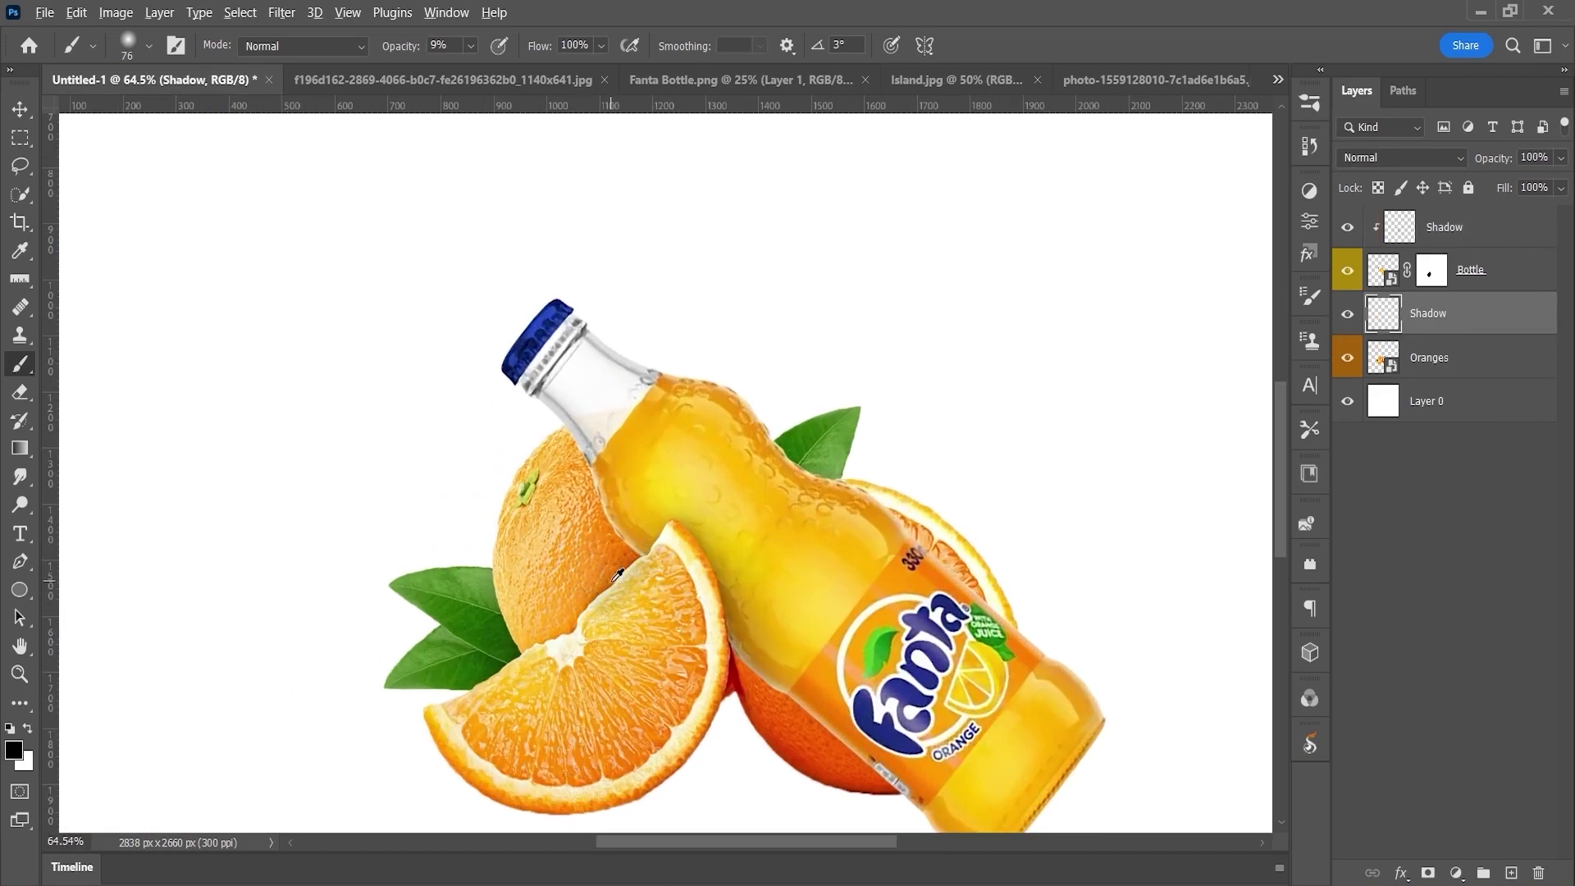
scroll(617, 574, "up", 4)
left_click_drag(656, 513, 652, 507)
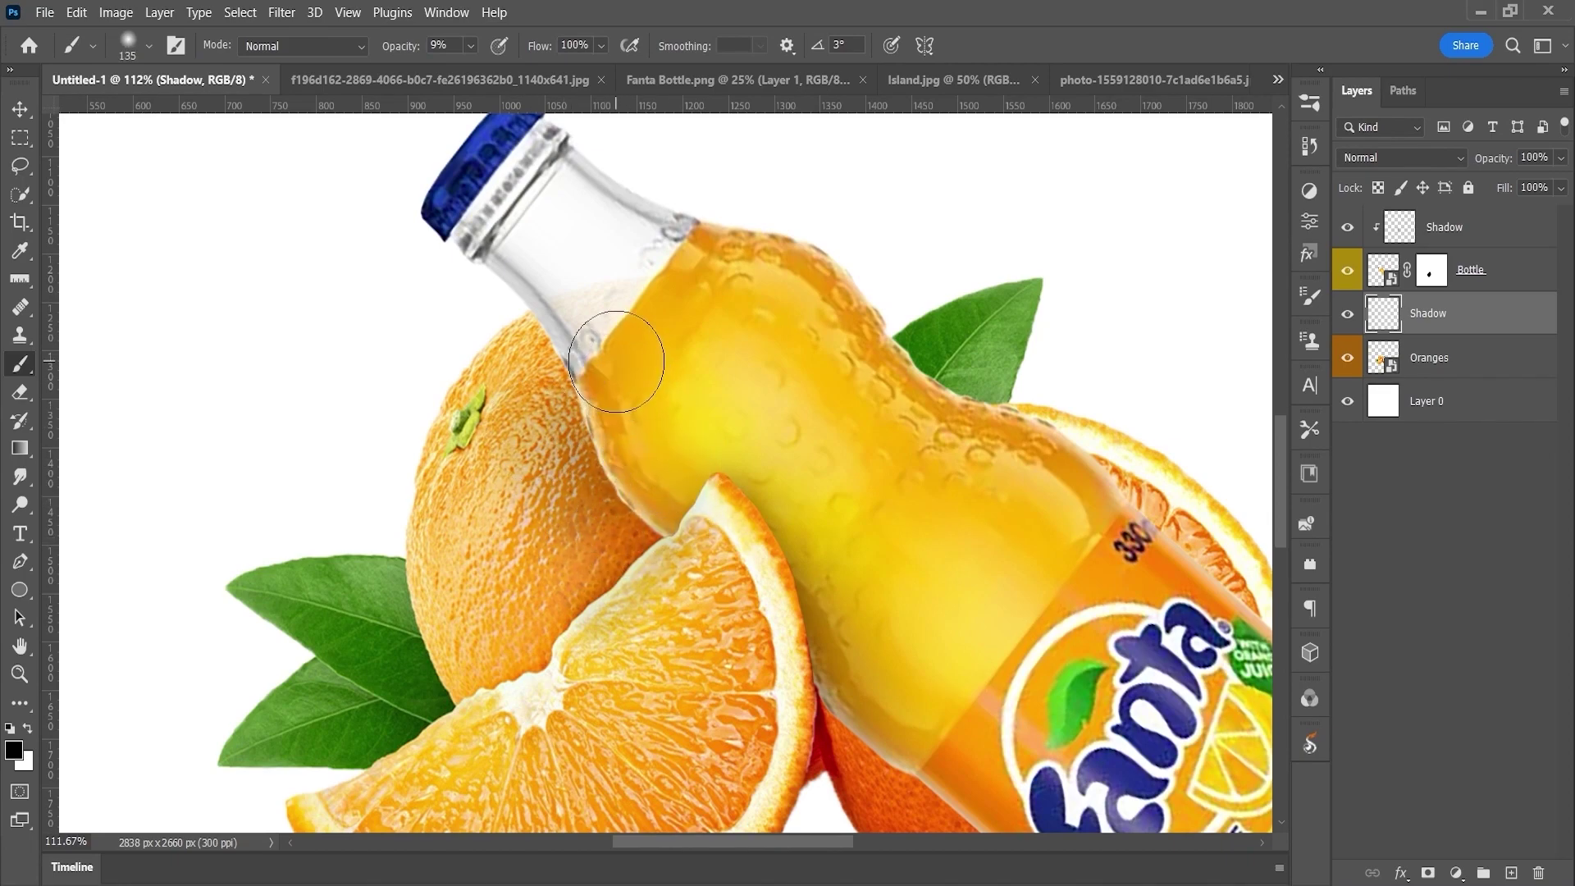
- Paint soft black shadows where the bottle meets the orange and along its edge
left_click_drag(616, 361, 643, 505)
scroll(656, 557, "down", 4)
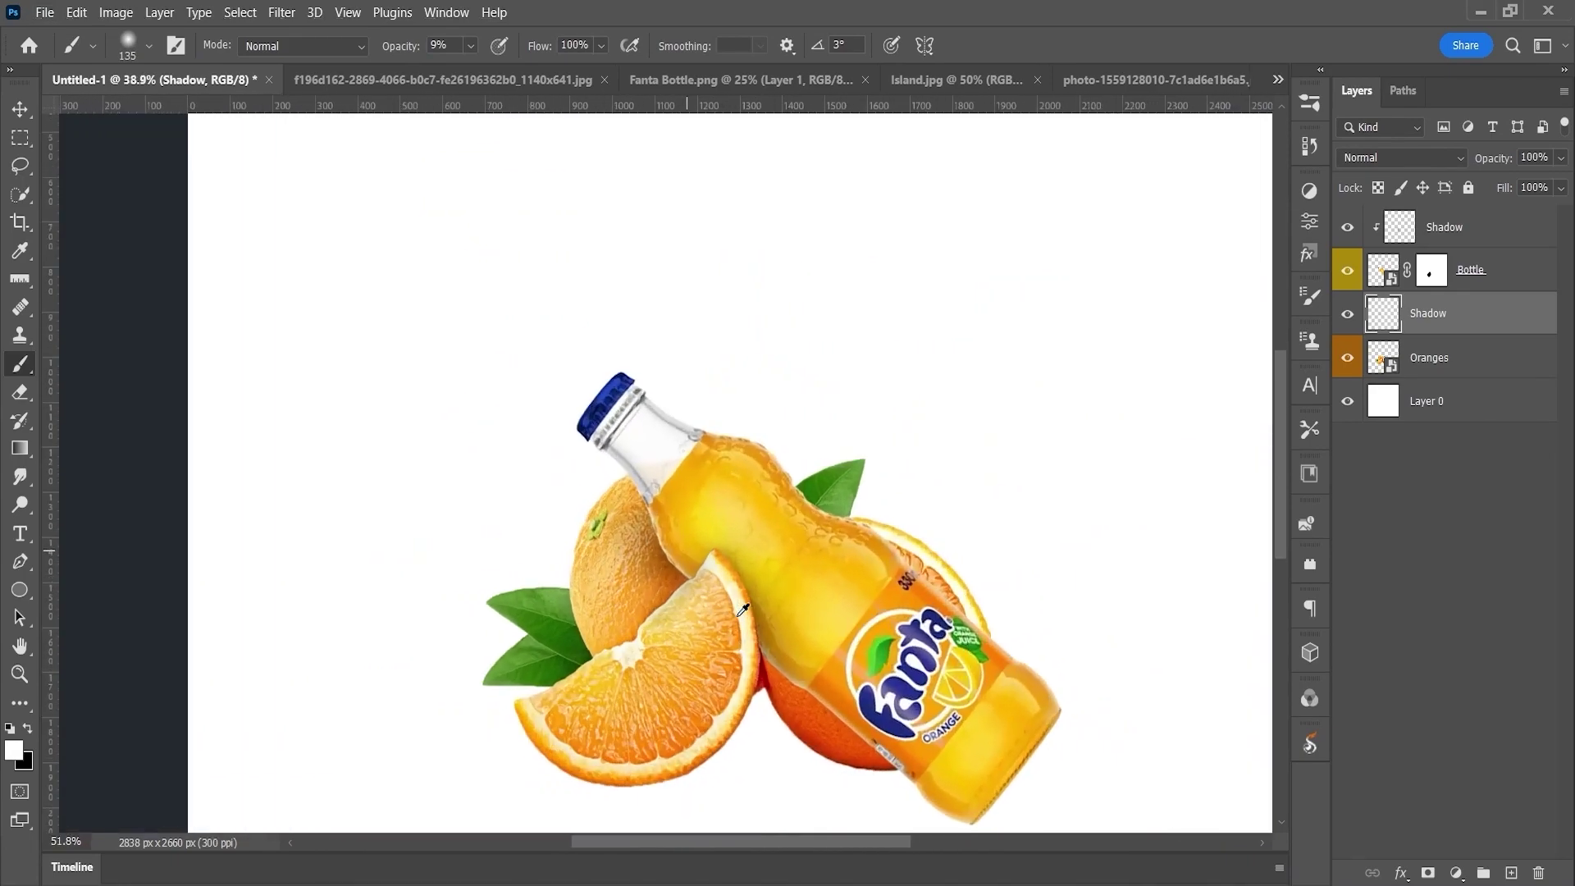
scroll(649, 566, "up", 6)
key("x")
mouse_move(698, 558)
left_mouse_down()
mouse_move(624, 657)
mouse_move(607, 722)
left_mouse_up()
scroll(648, 590, "down", 4)
scroll(692, 583, "up", 4)
- Erase excess shadow and touch it up with the brush at adjusted sizes
key("e")
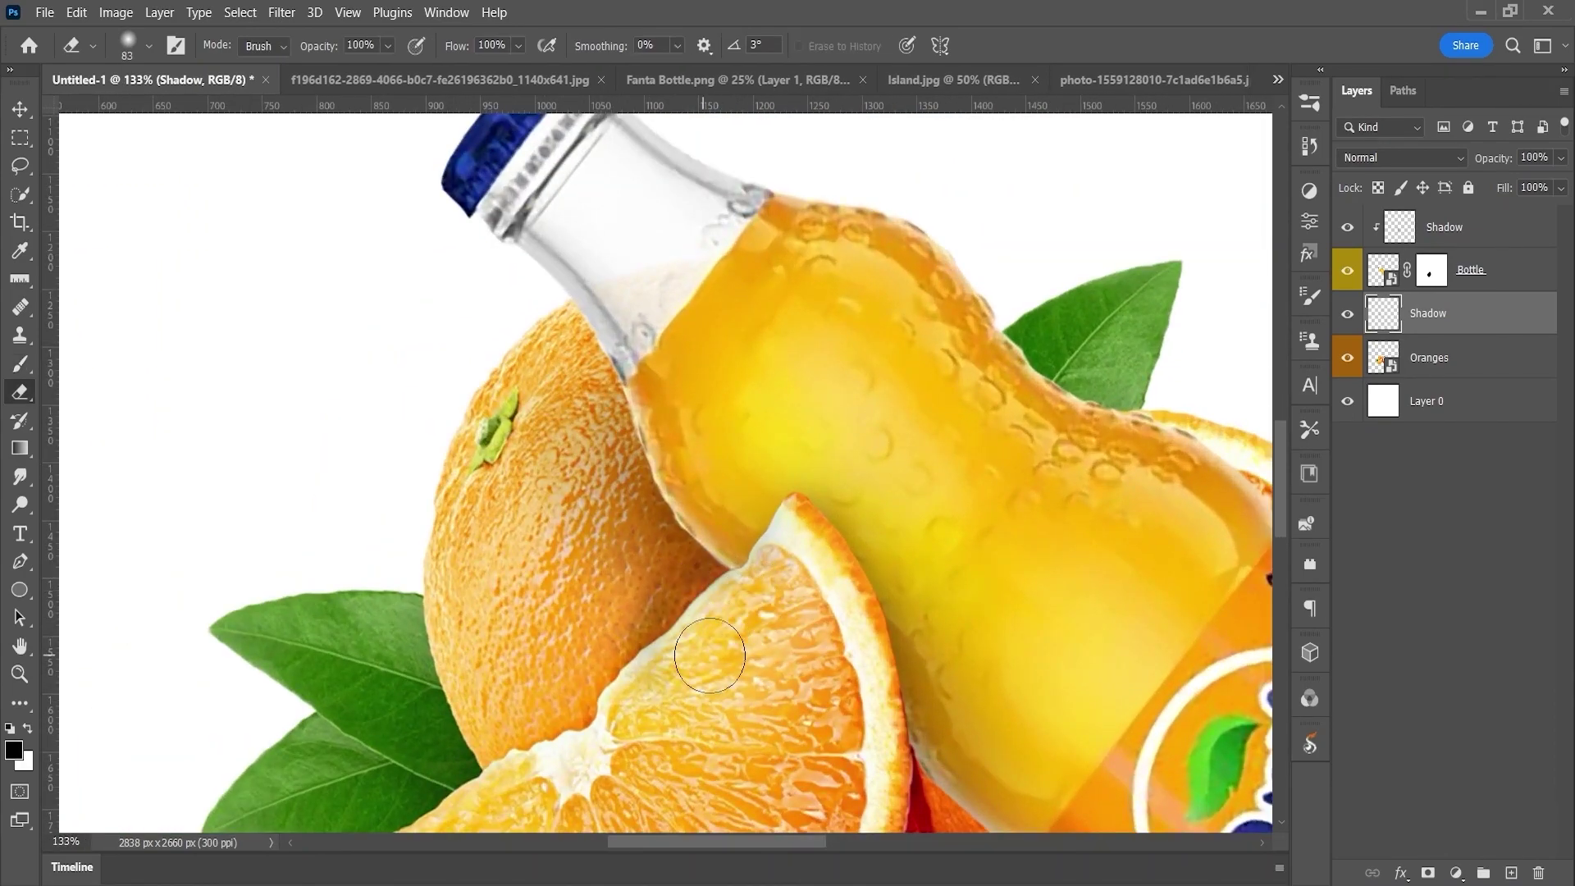
scroll(731, 645, "down", 4)
scroll(710, 641, "up", 4)
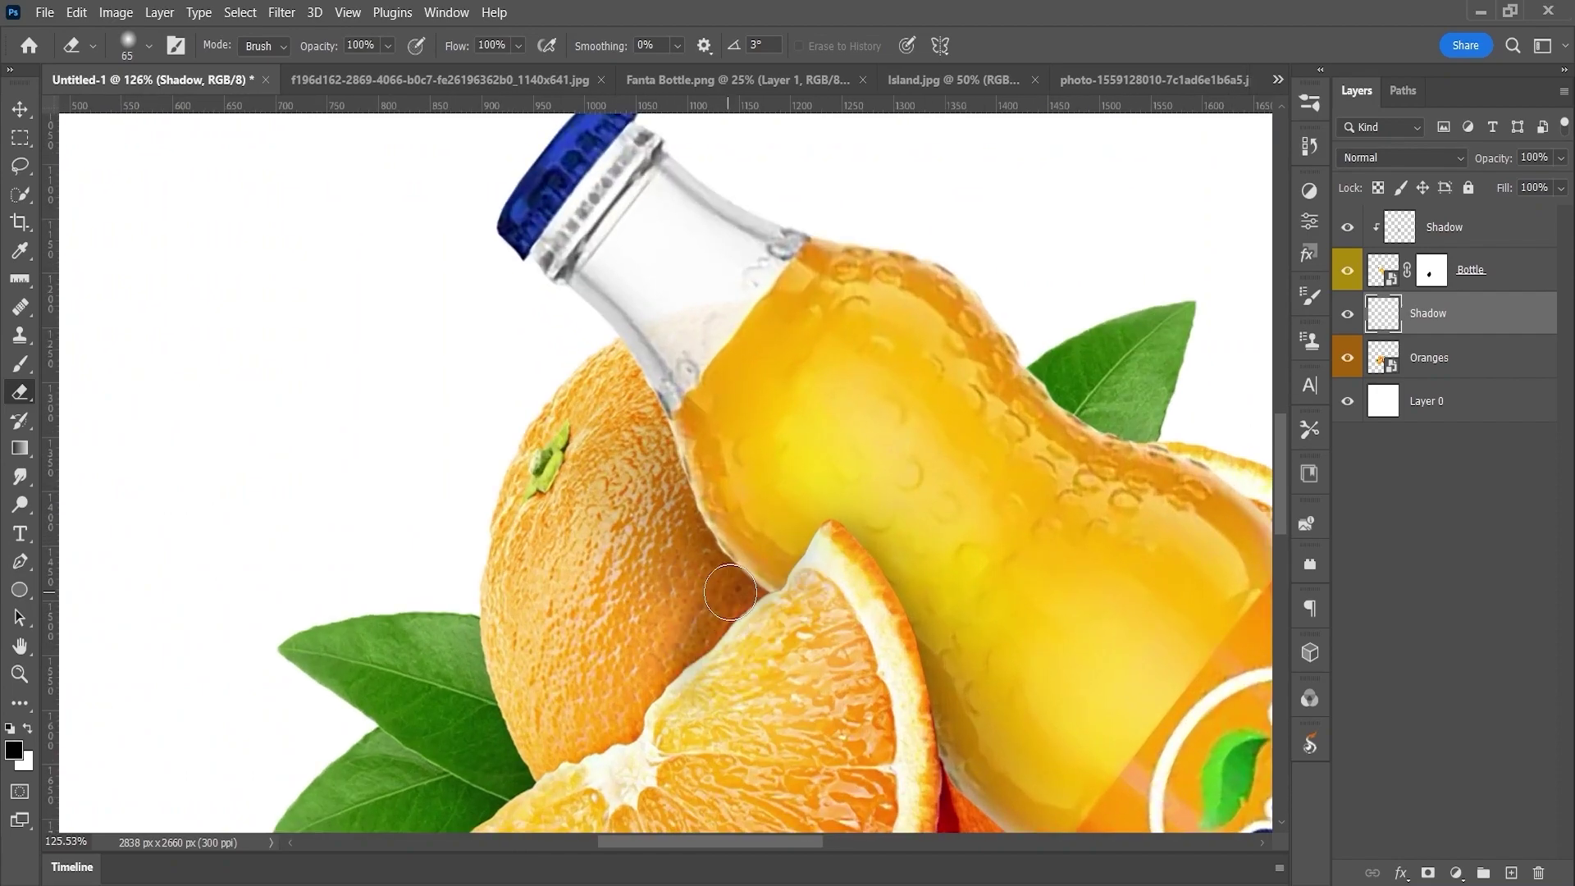
key("b")
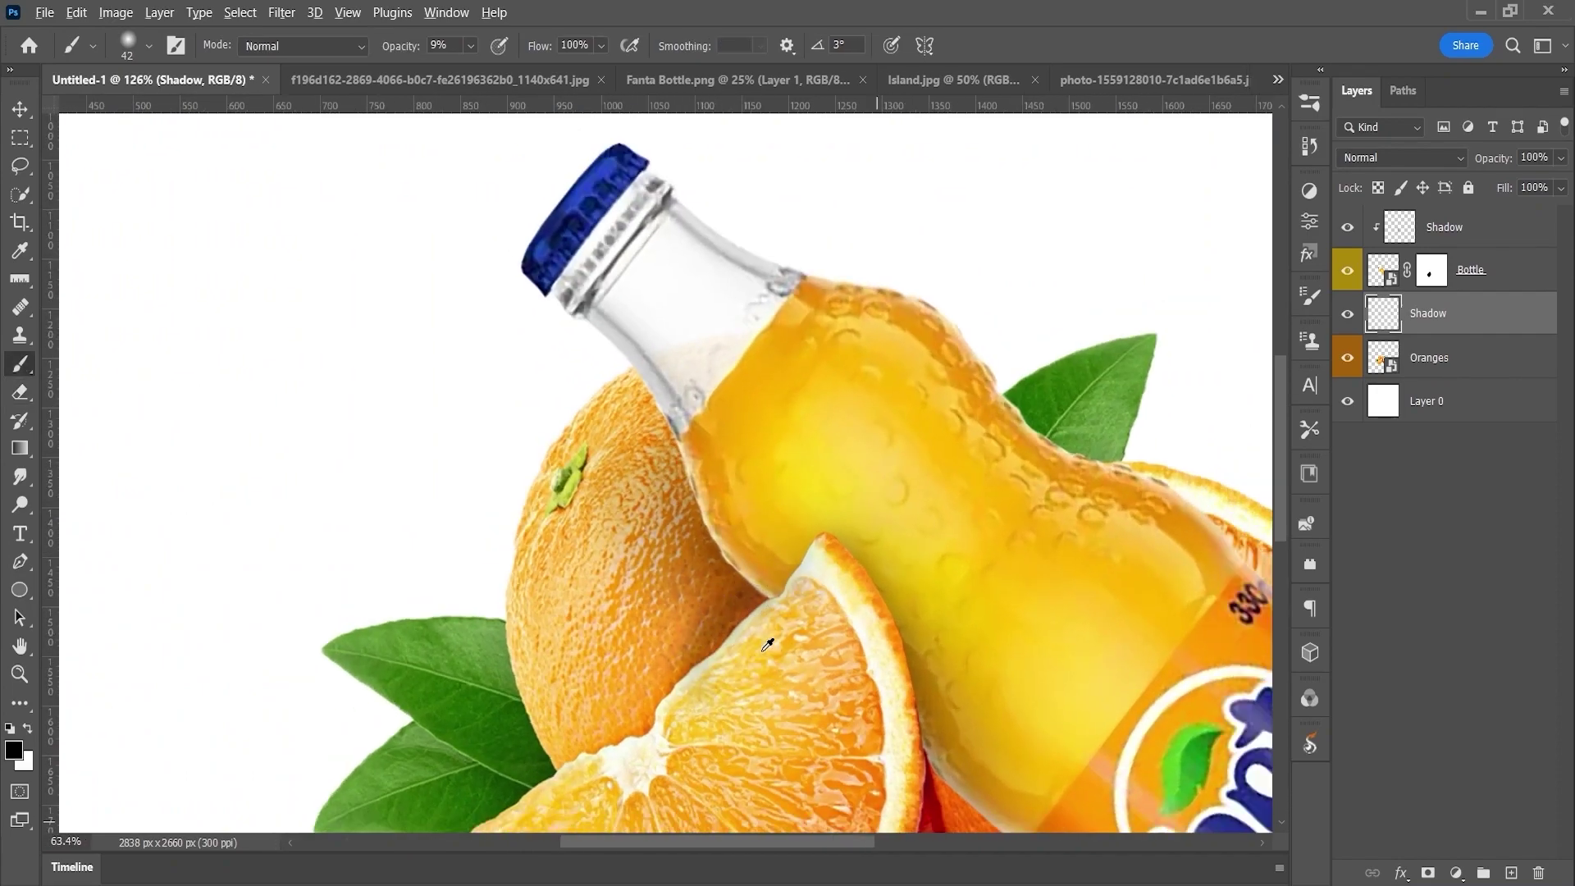
scroll(733, 593, "down", 5)
scroll(638, 520, "up", 2)
key("bracketright")
key("bracketright")
key("bracketright")
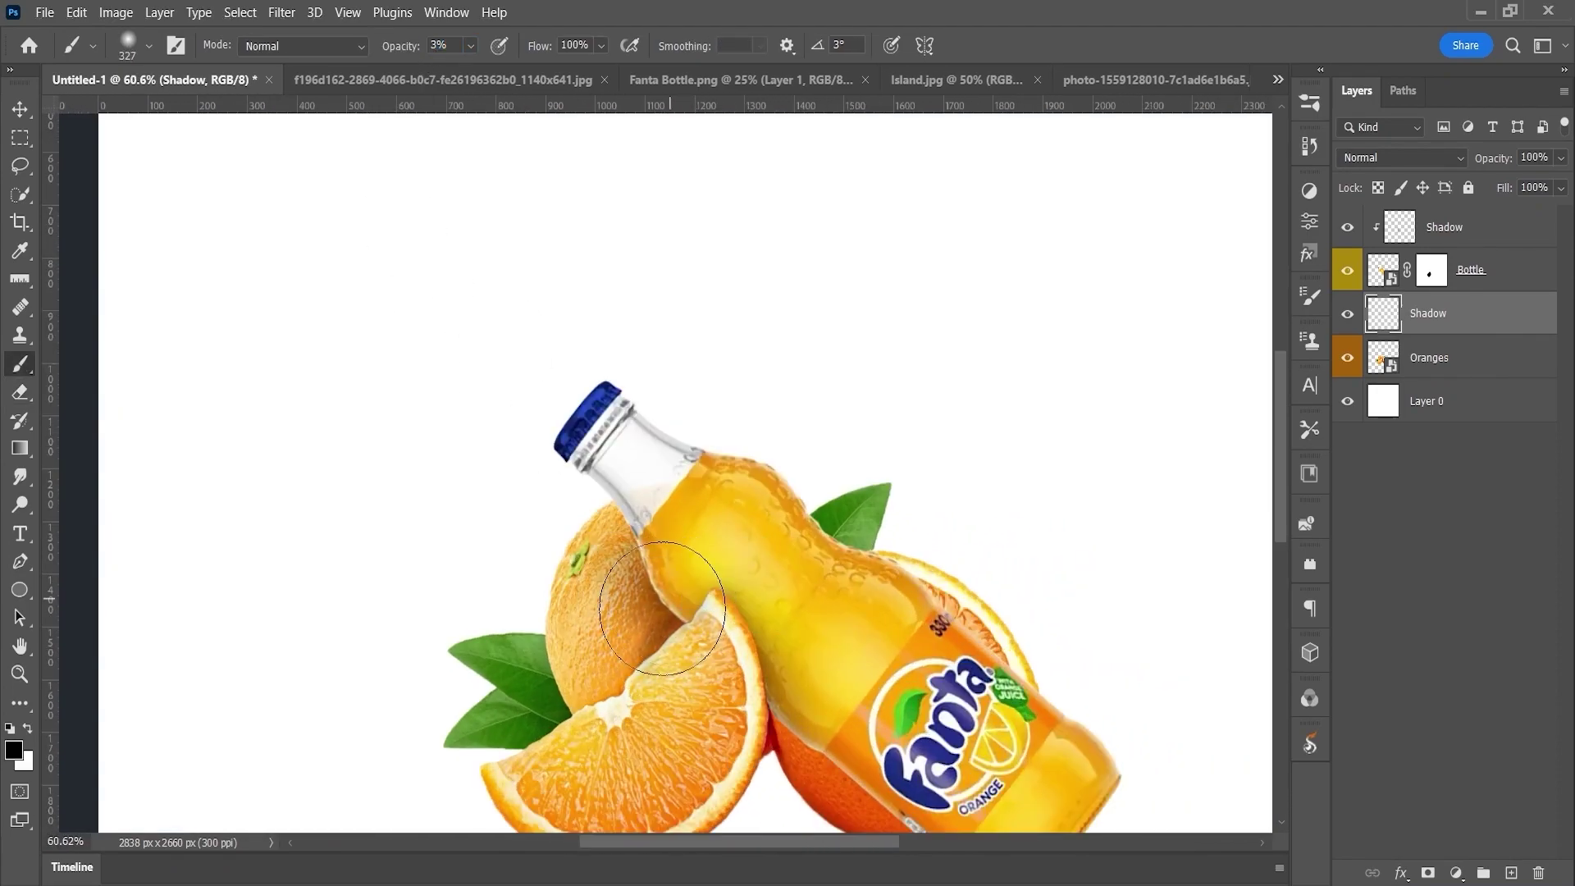
scroll(622, 629, "down", 5)
scroll(665, 639, "up", 4)
key("bracketleft")
key("bracketleft")
key("bracketleft")
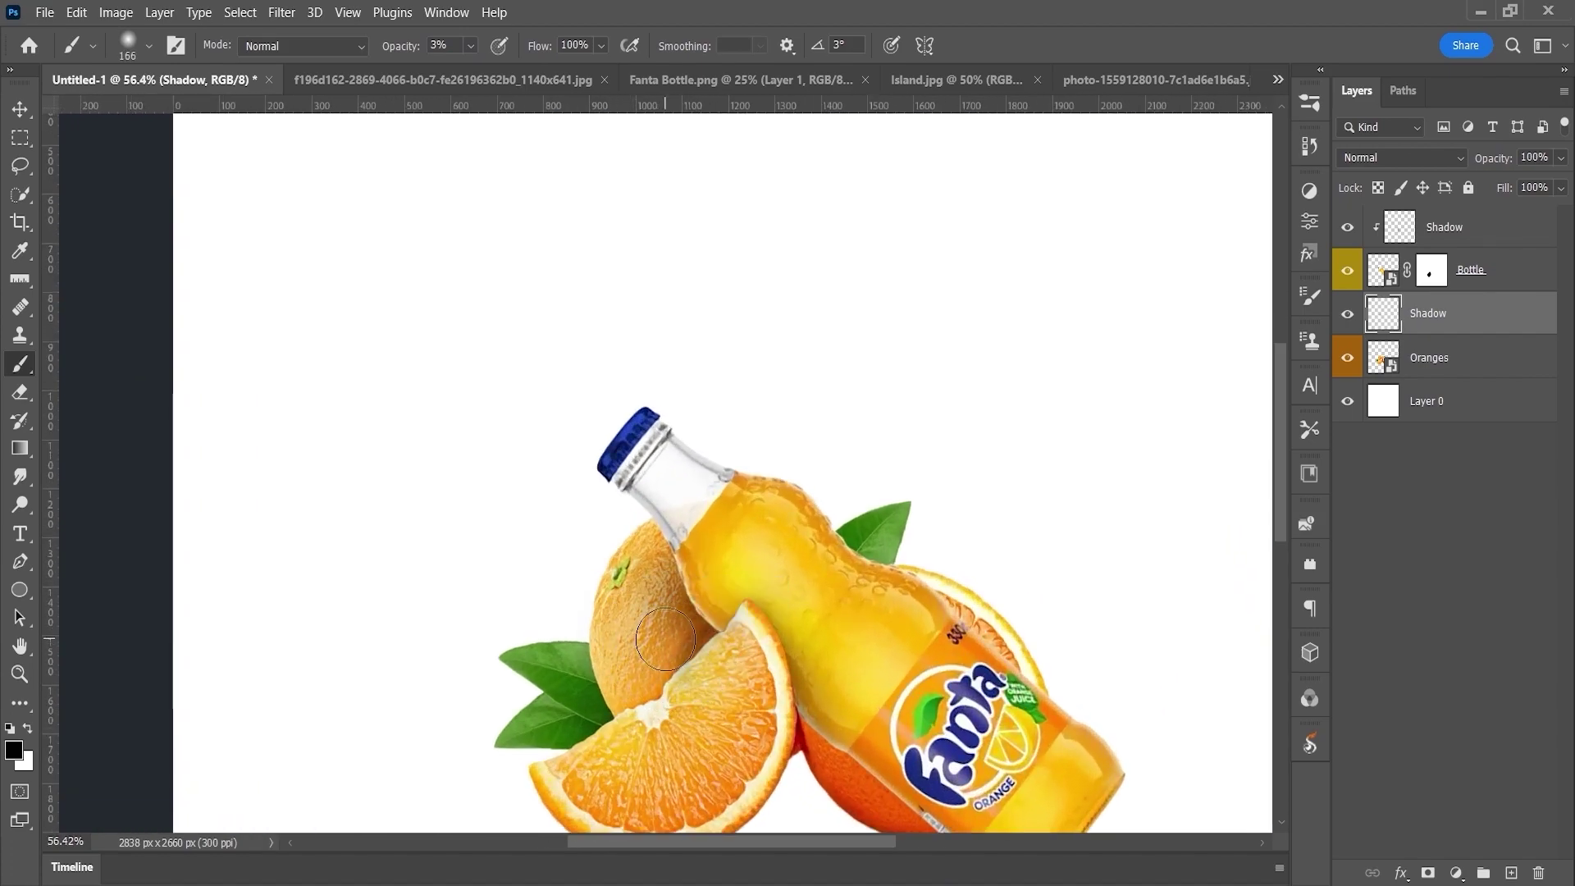
scroll(675, 655, "down", 2)
scroll(674, 655, "down", 1)
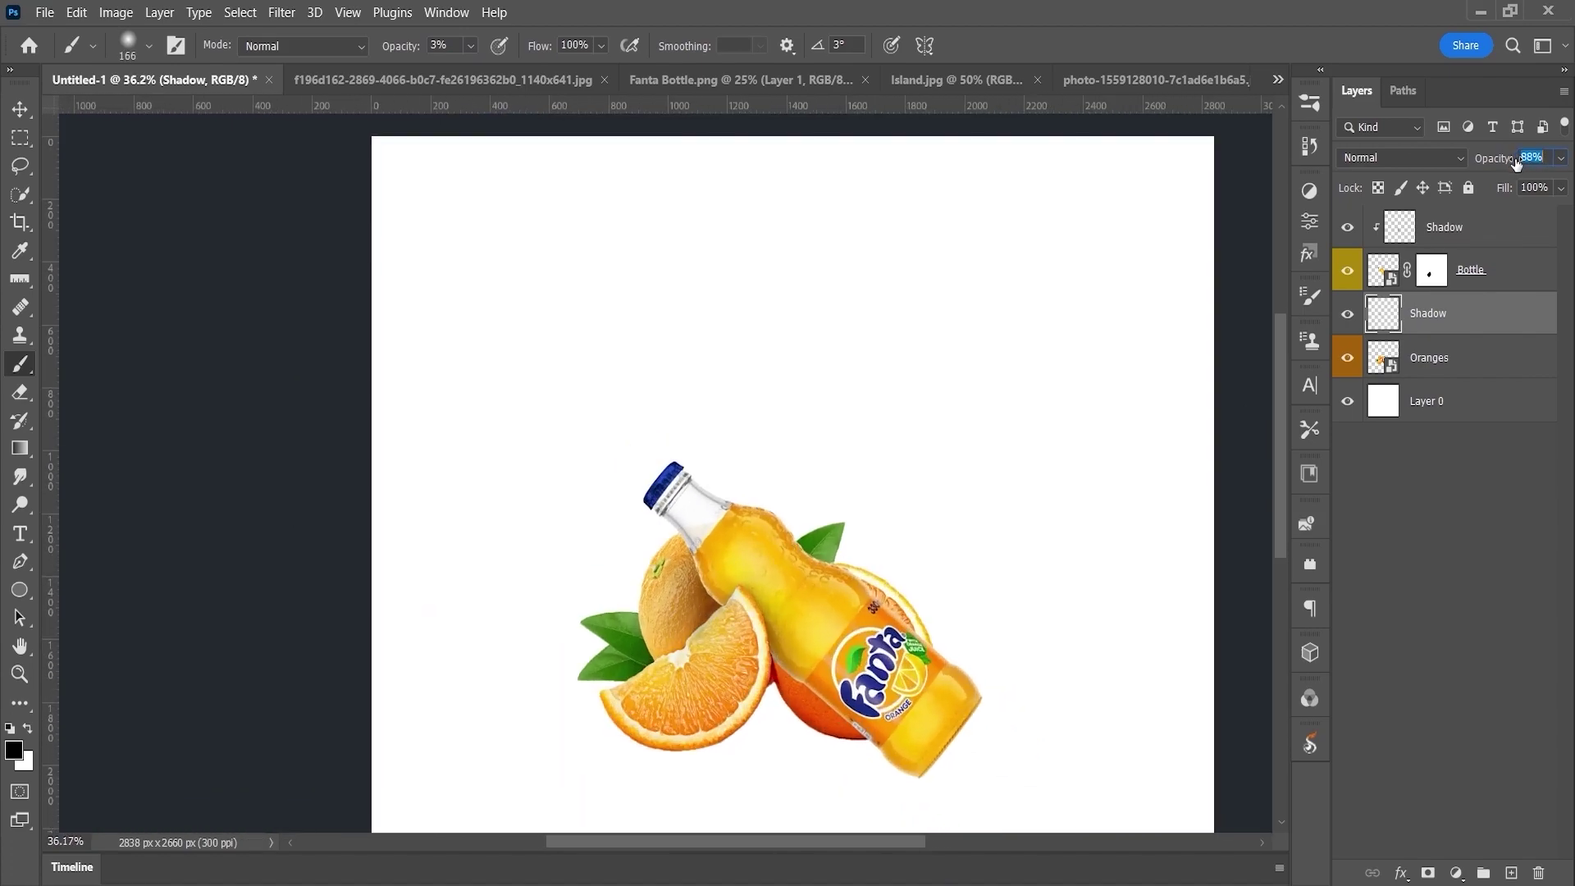
- Add a new layer named Shadow beneath the Oranges layer
left_click(1444, 358)
key("ctrl+shift+alt+n")
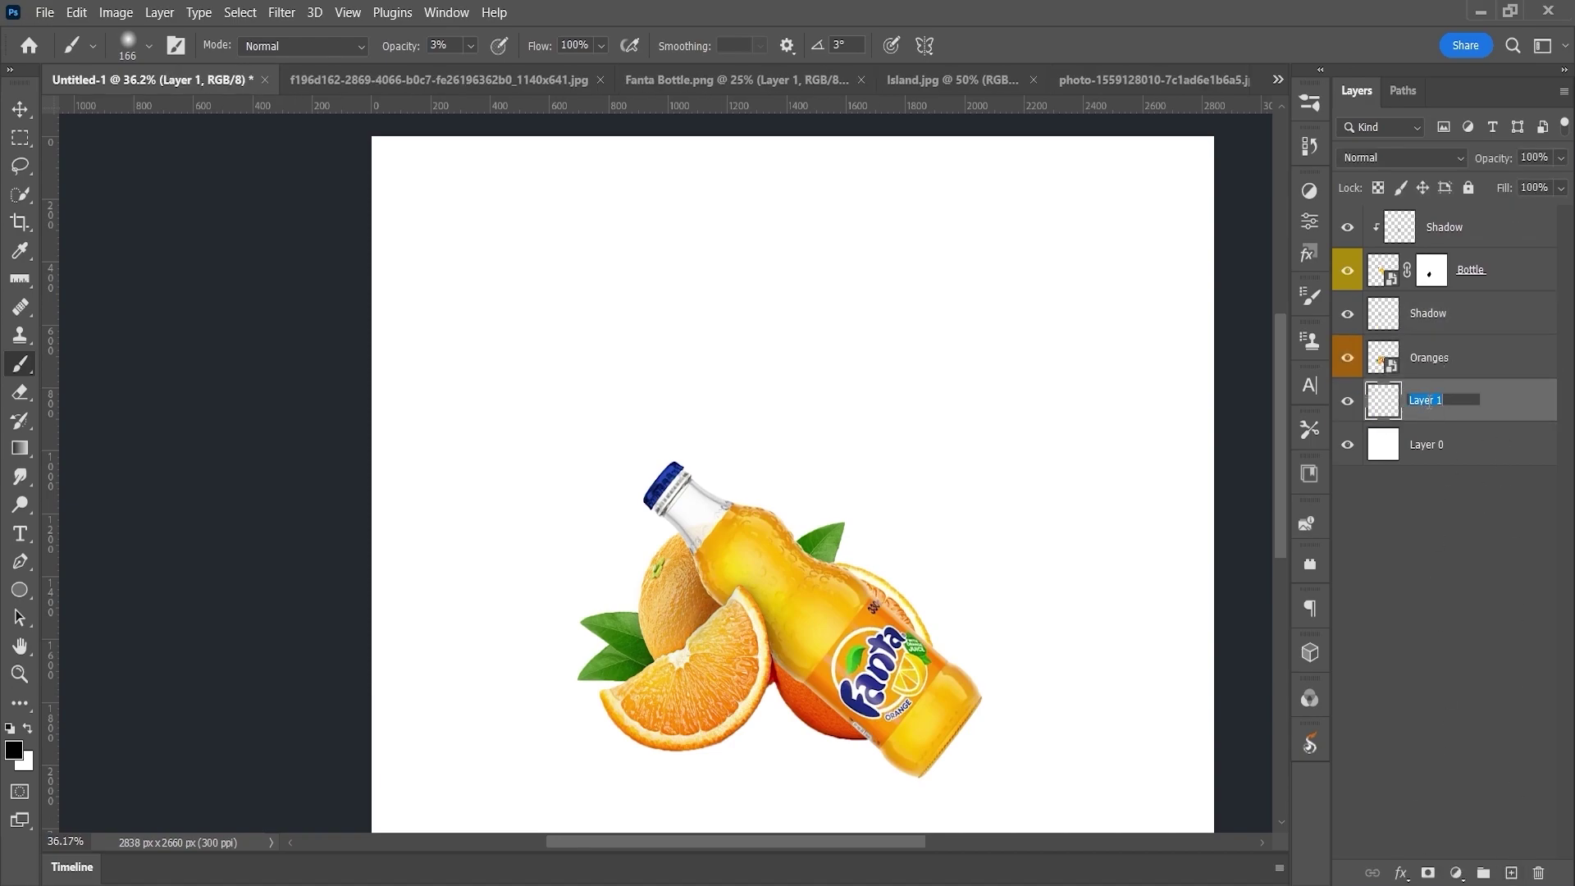
type("adow")
key("Return")
- Flatten the brush tip into an ellipse and rotate it to an angle
right_click(658, 771)
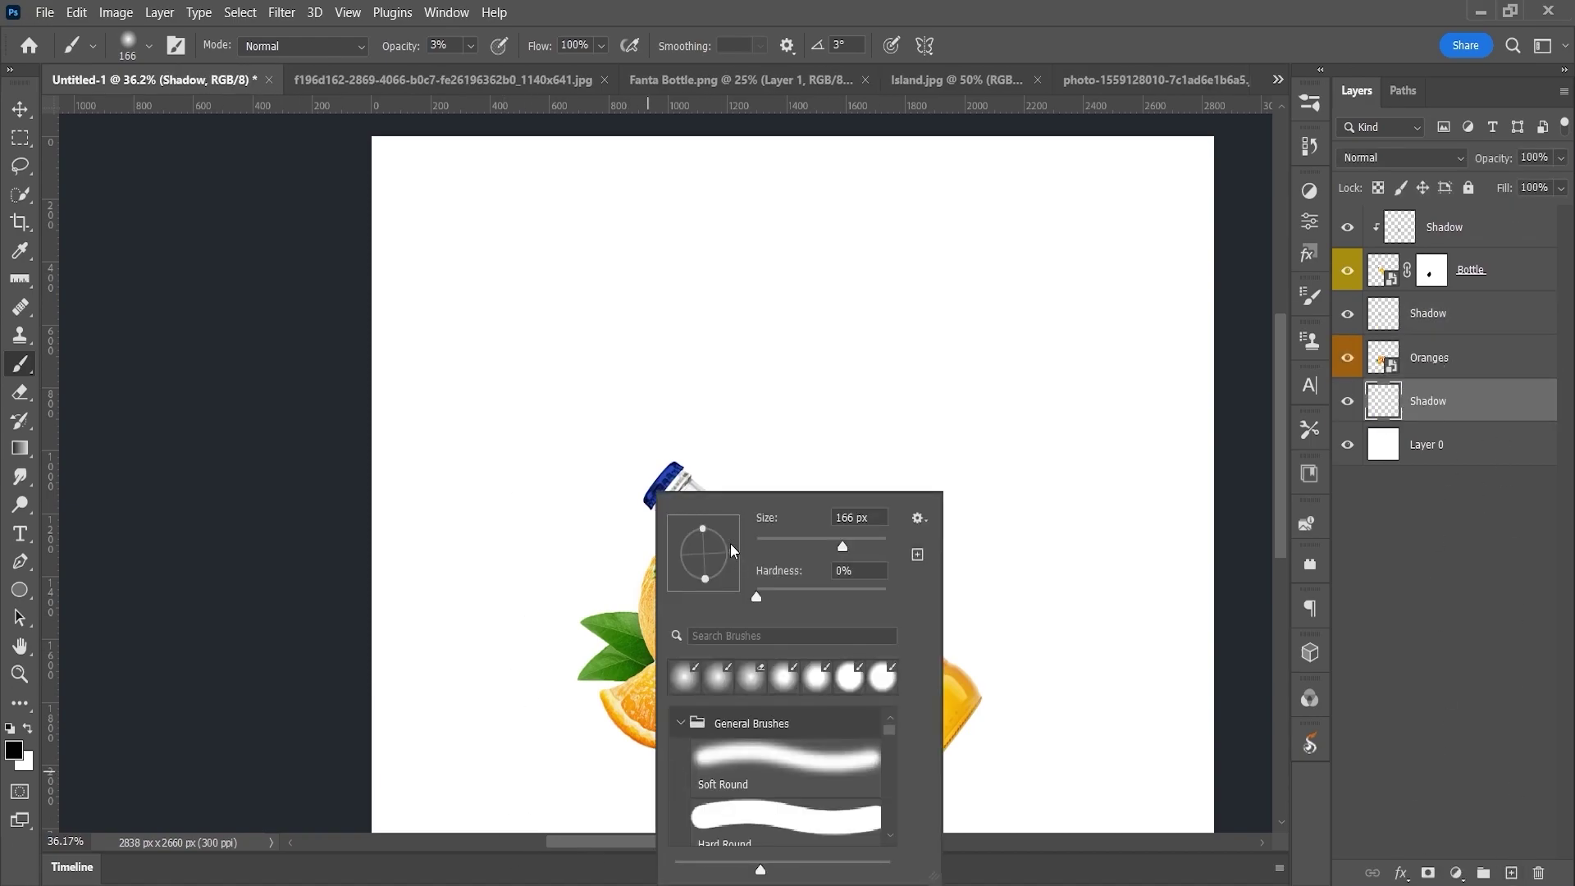
left_click(1081, 51)
scroll(694, 640, "up", 2)
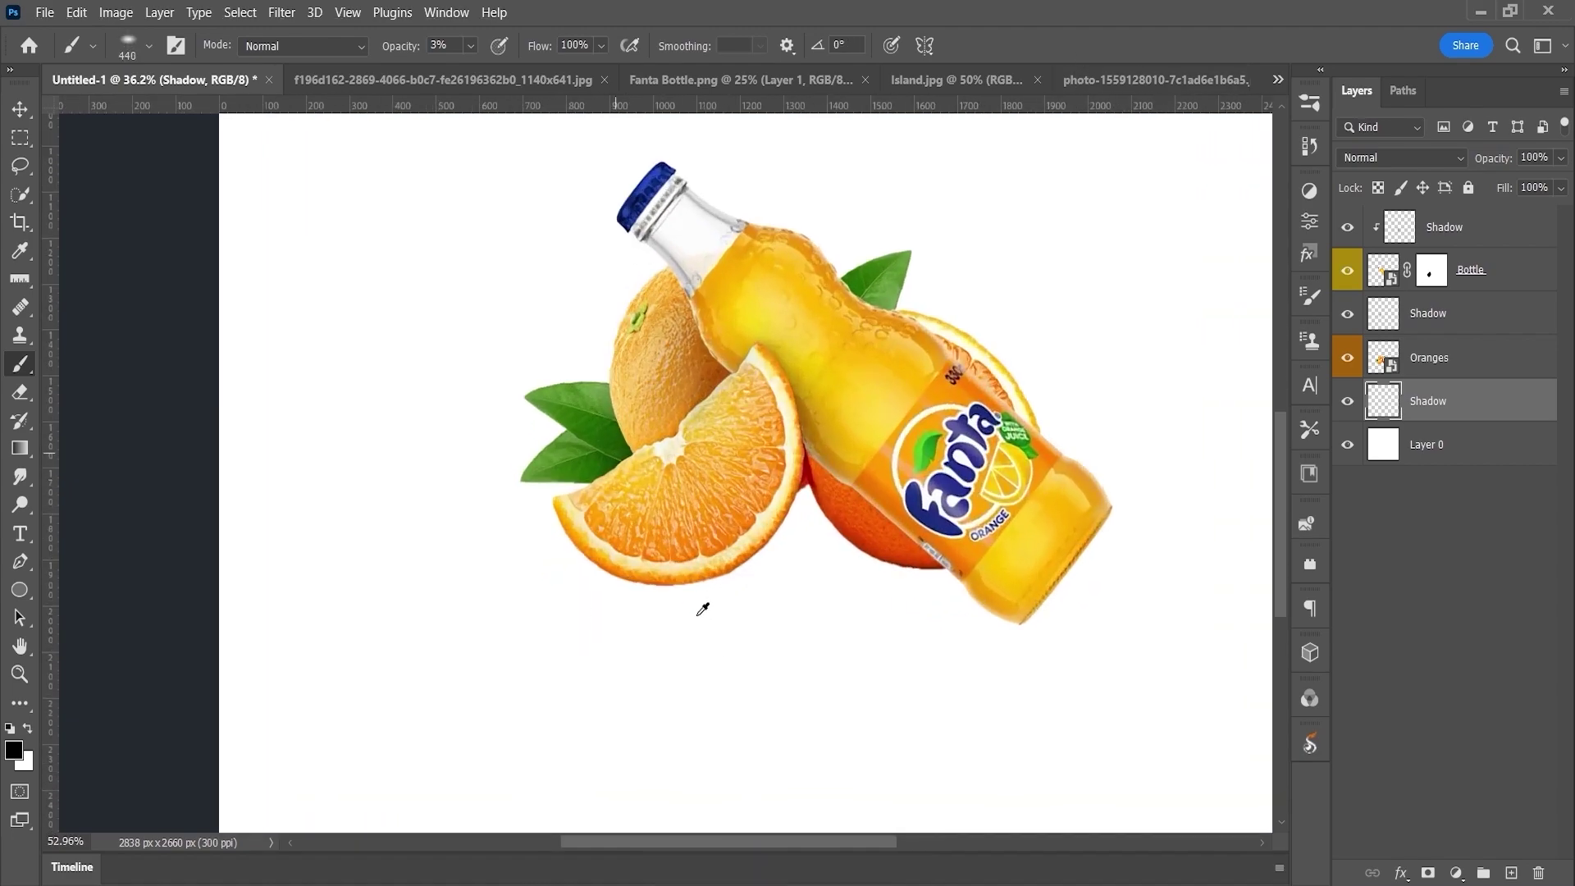
right_click(654, 576)
mouse_move(681, 558)
left_mouse_down()
mouse_move(546, 598)
mouse_move(687, 585)
mouse_move(788, 529)
mouse_move(1001, 545)
mouse_move(869, 563)
mouse_move(935, 542)
left_mouse_up()
key("Return")
right_click(869, 563)
key("Return")
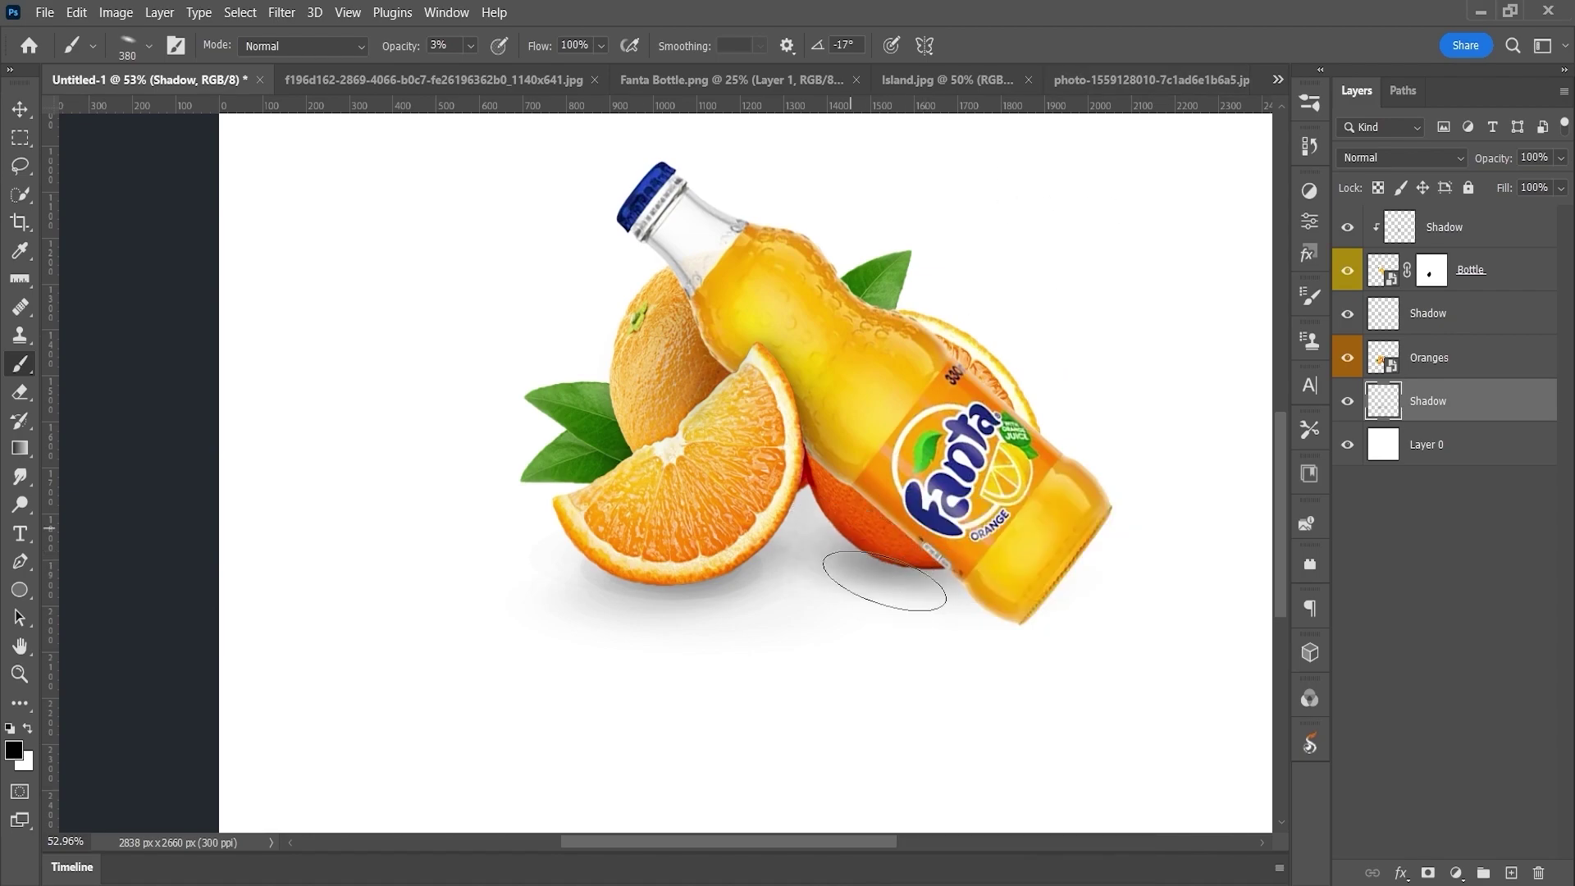
right_click(680, 578)
left_click_drag(759, 566, 753, 548)
key("Return")
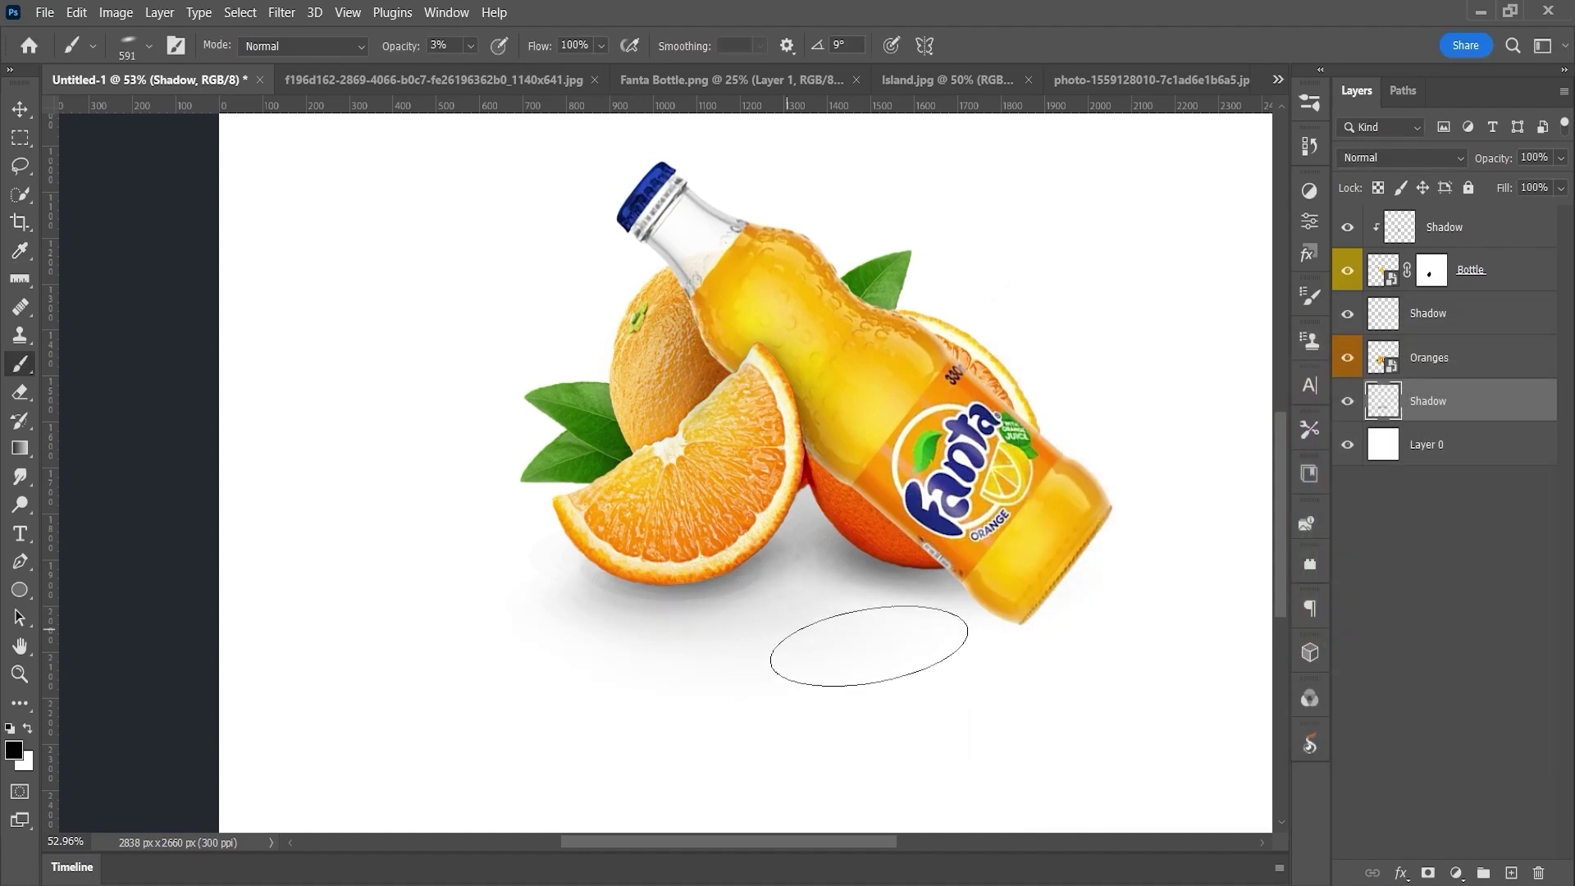
- Enlarge the soft elliptical brush to about 591 px for the ground shadow
mouse_move(1059, 636)
left_mouse_down()
mouse_move(989, 659)
mouse_move(980, 625)
mouse_move(1067, 640)
left_mouse_up()
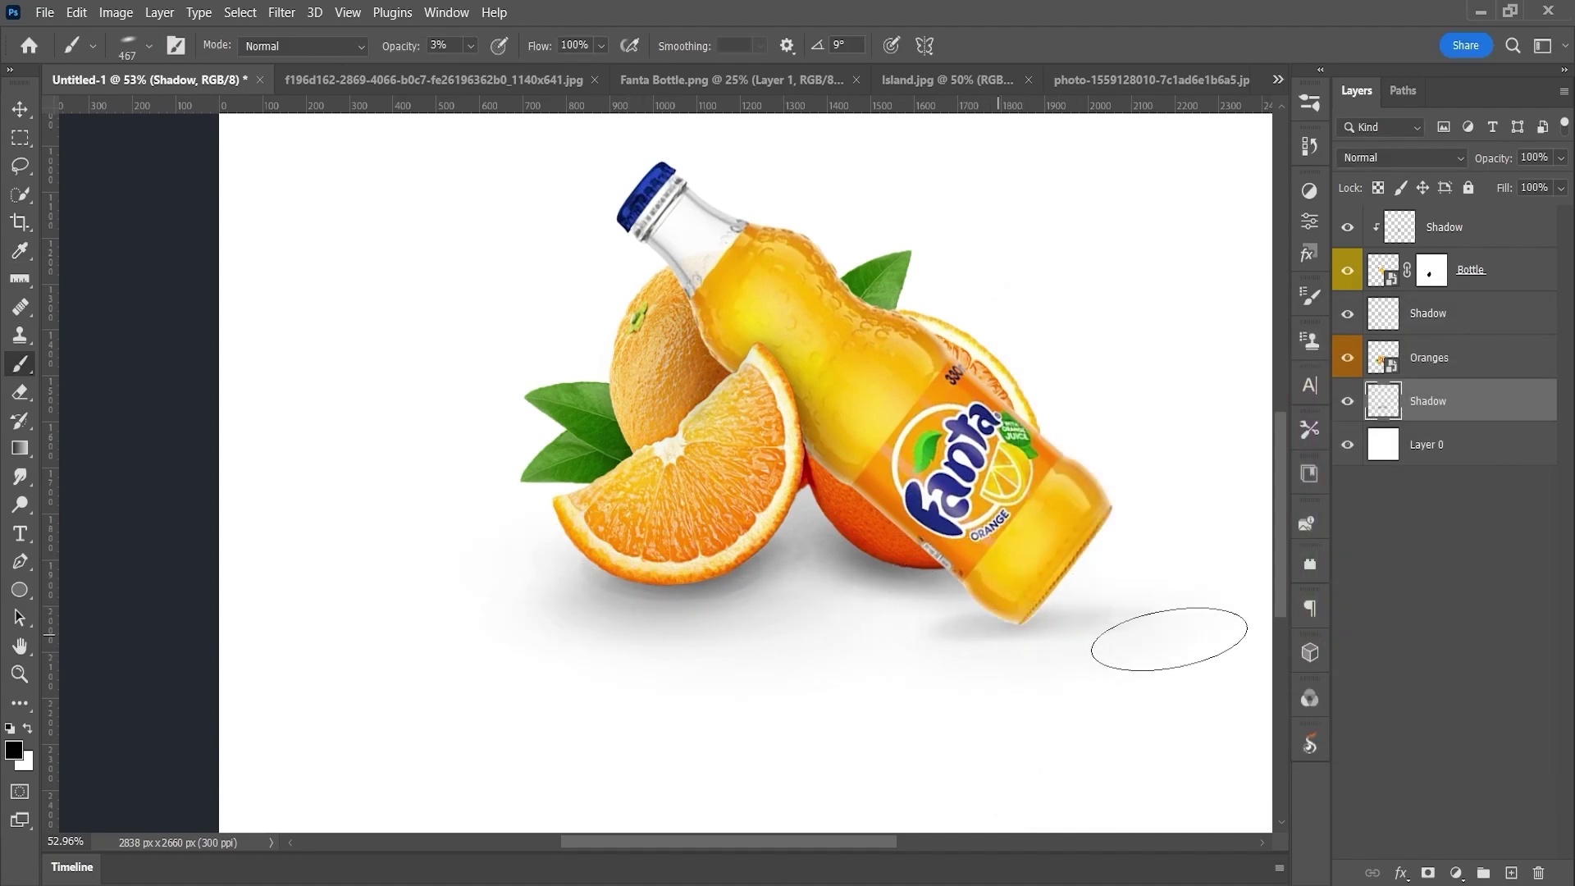
scroll(1010, 607, "down", 1)
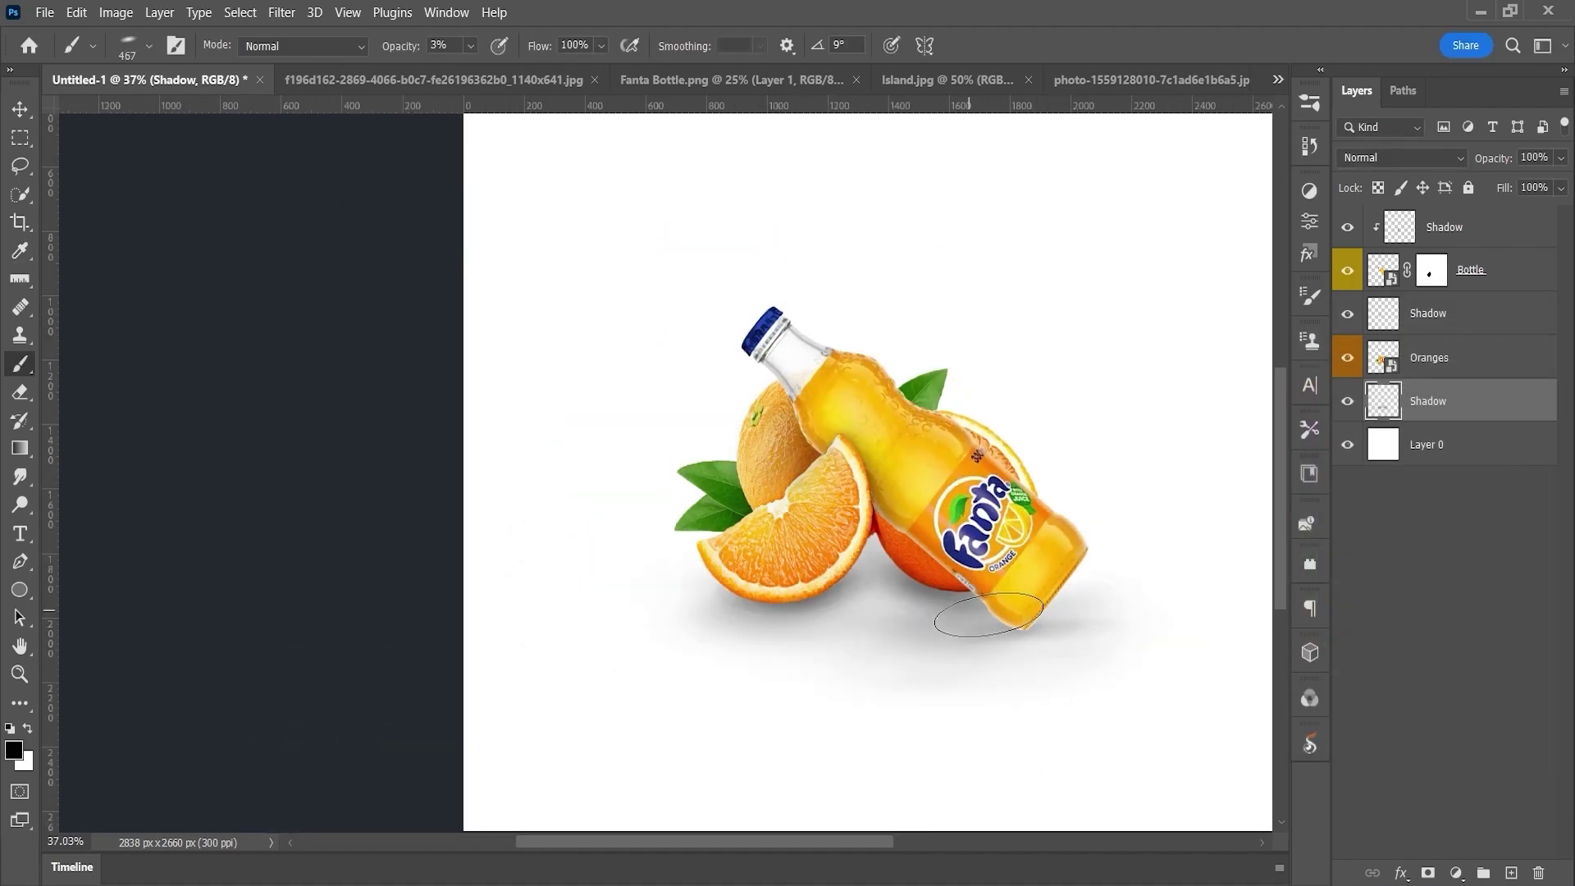
scroll(1062, 642, "down", 1)
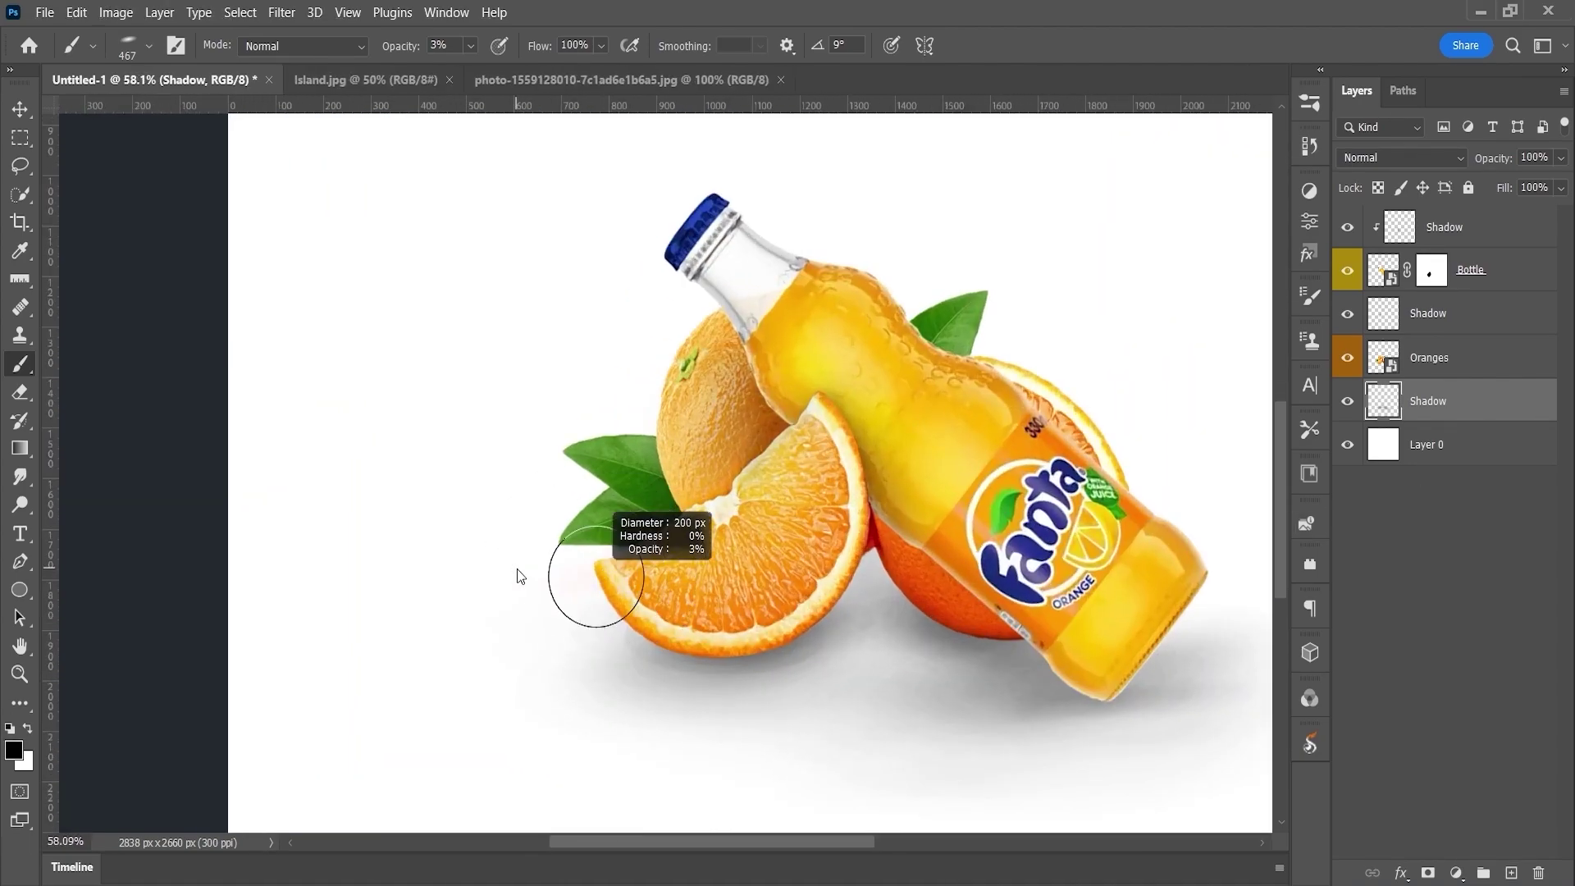
mouse_move(517, 568)
left_mouse_down()
mouse_move(591, 544)
mouse_move(985, 624)
left_mouse_up()
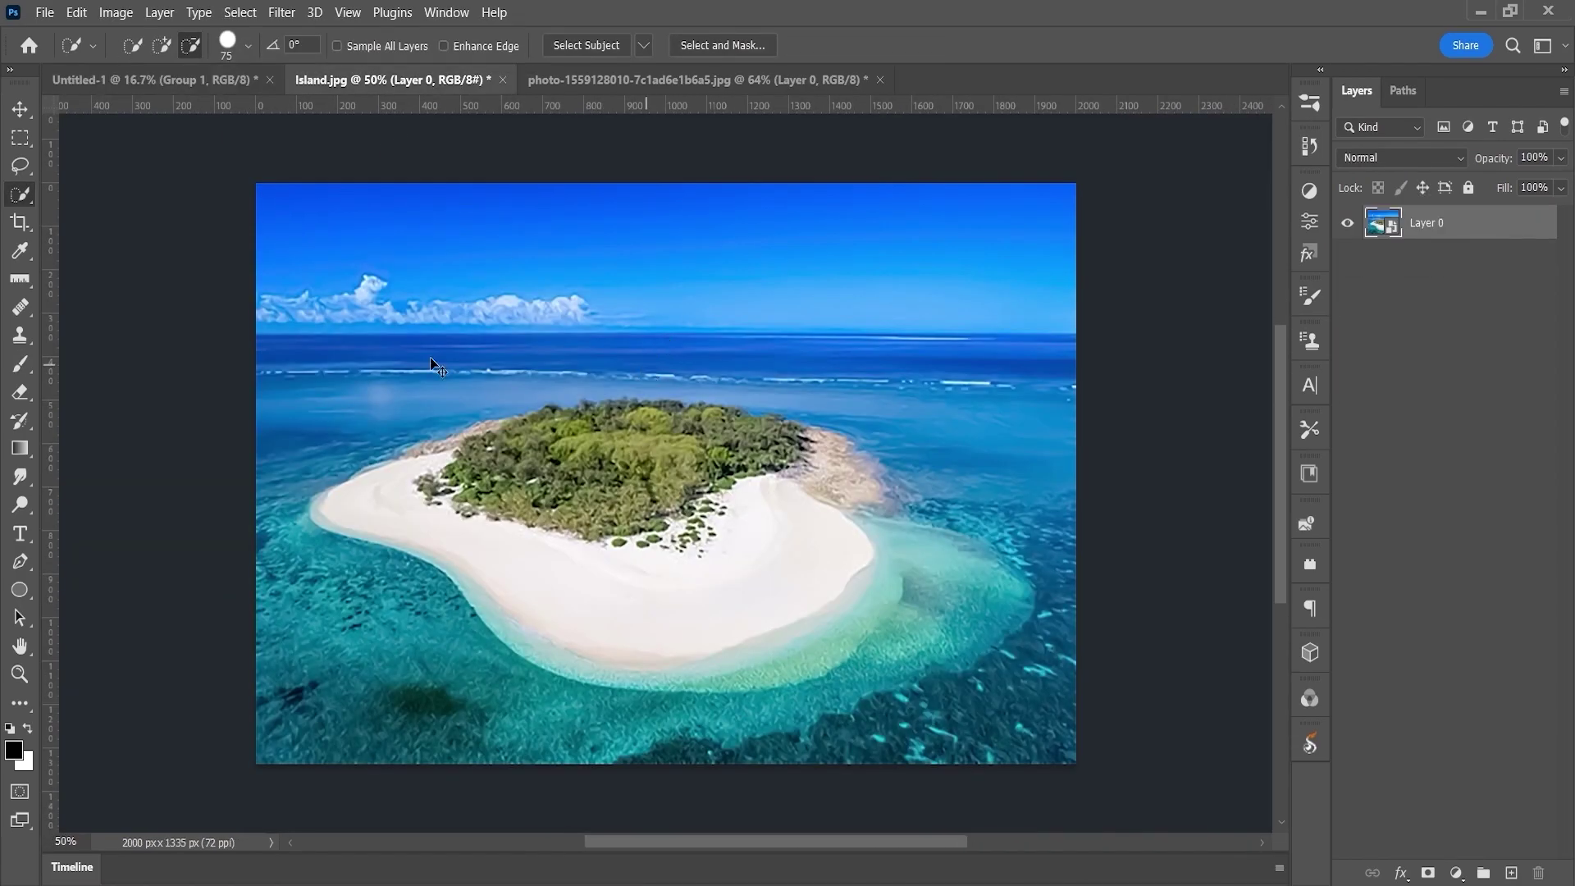
- Place Island.jpg behind the bottle group, flipped horizontally and stretched across the lower canvas
left_click_drag(1501, 238, 1470, 269)
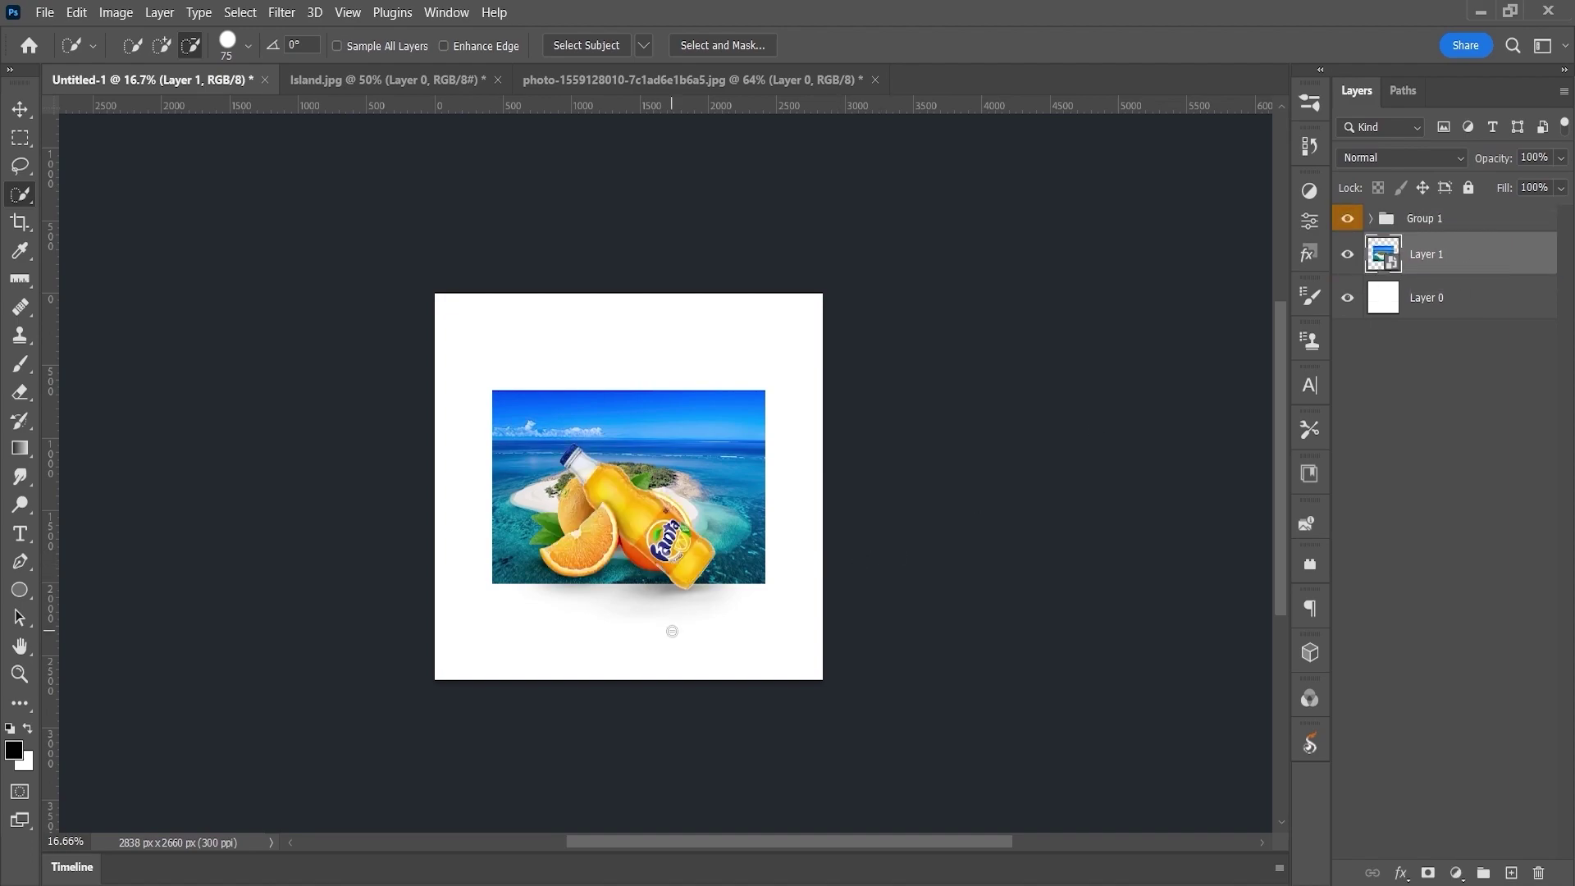
key("ctrl+t")
left_click_drag(765, 486, 822, 486)
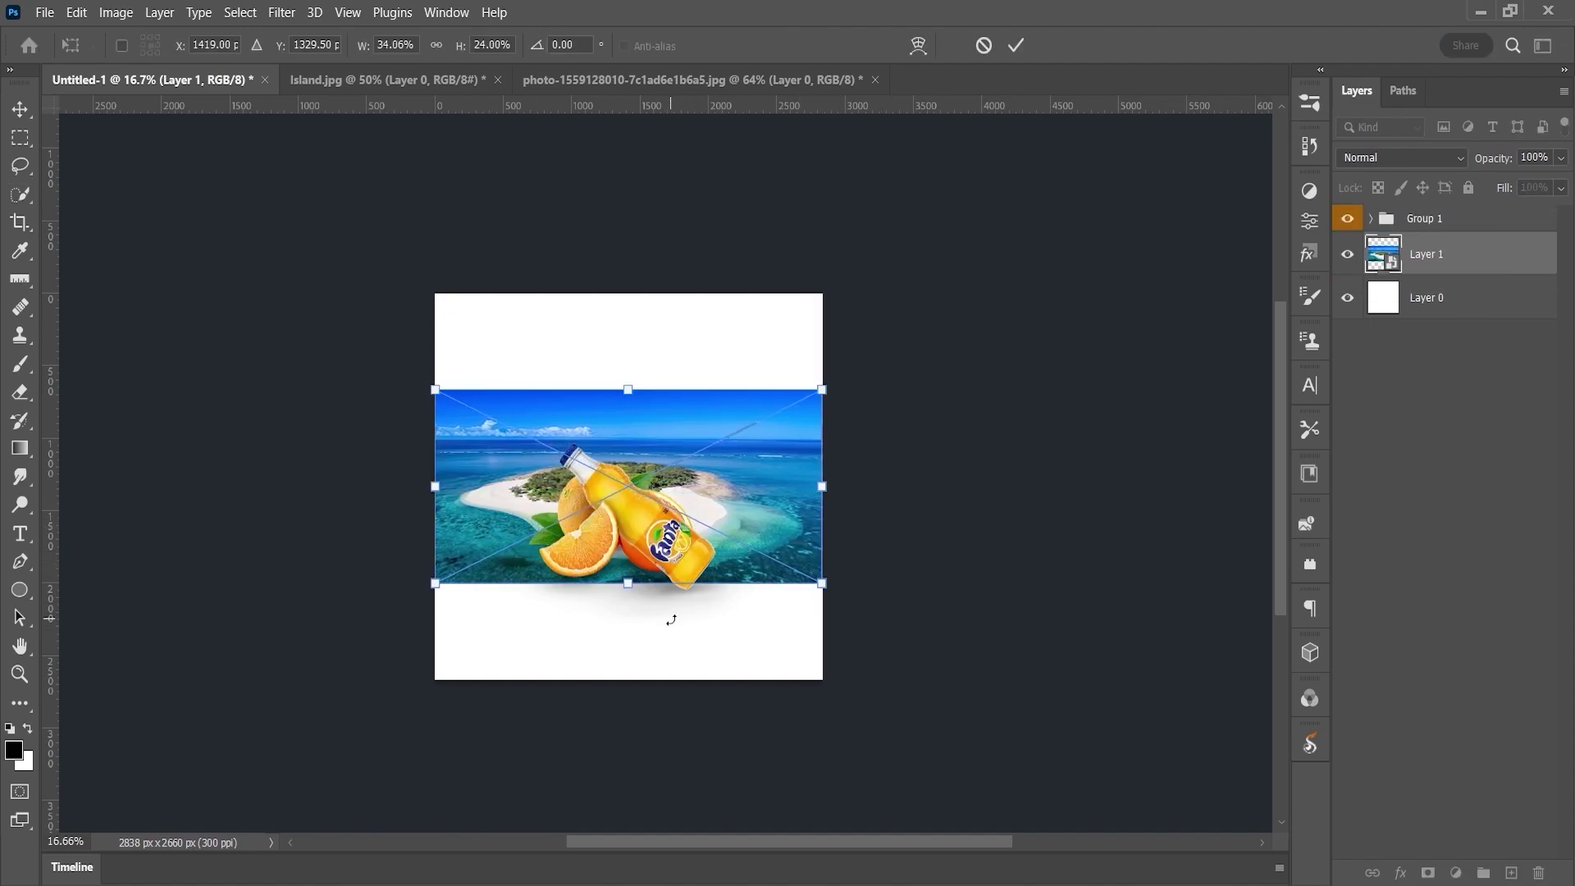
left_click_drag(656, 550, 648, 640)
left_click_drag(650, 485, 648, 403)
right_click(699, 566)
left_click(774, 533)
left_click_drag(435, 543, 421, 558)
mouse_move(622, 409)
left_mouse_down()
mouse_move(629, 382)
mouse_move(629, 412)
left_mouse_up()
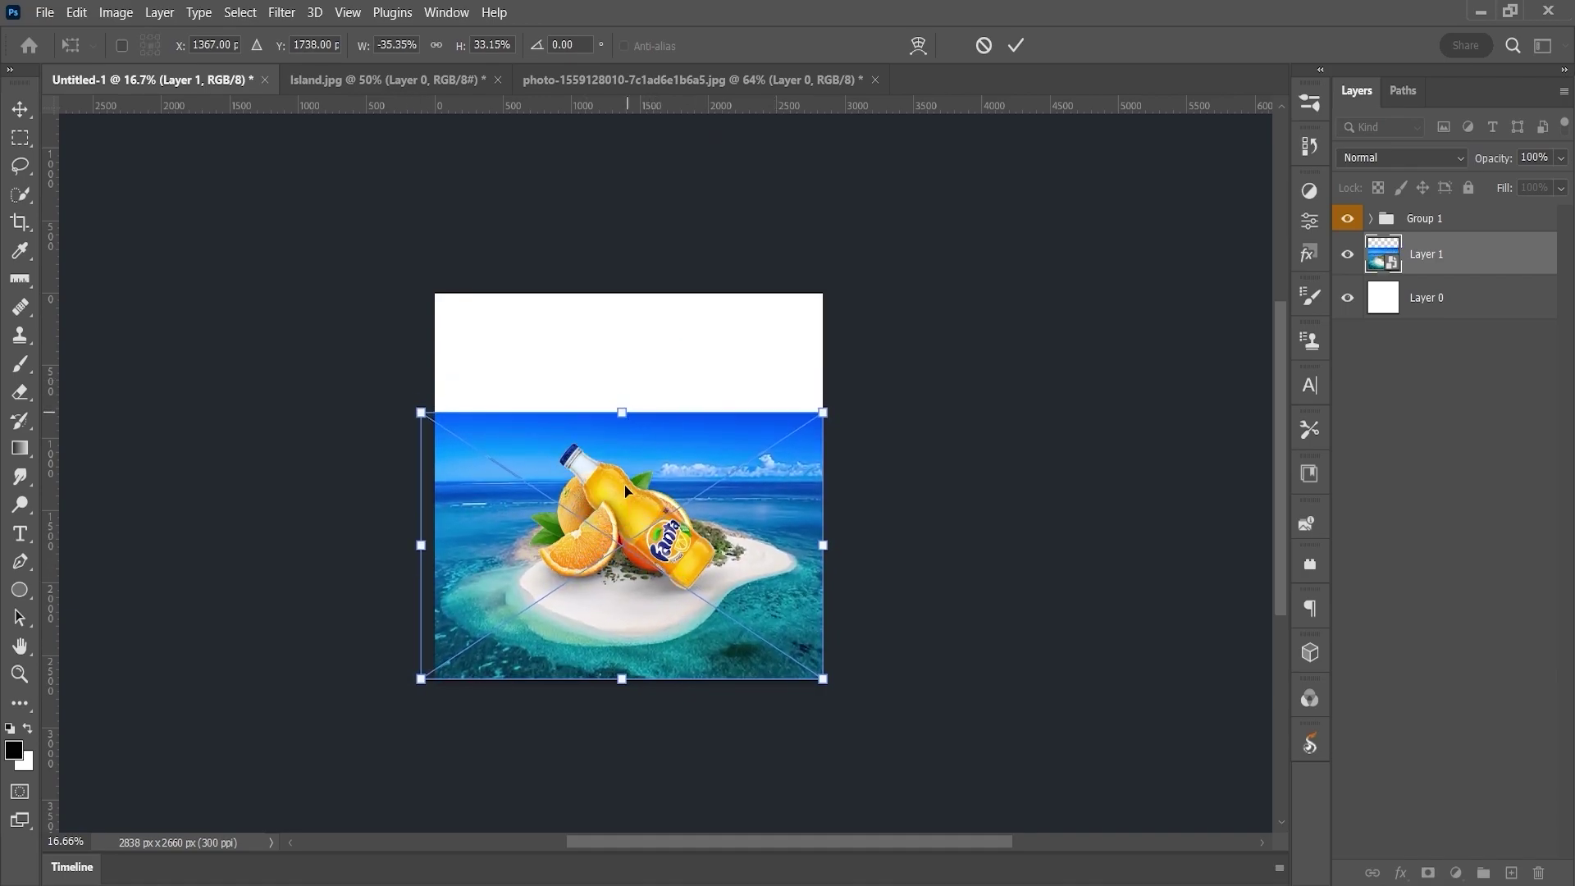
key("Return")
- Mask the island layer and fade its top edge with a black-to-white gradient
key("w")
left_click(1429, 873)
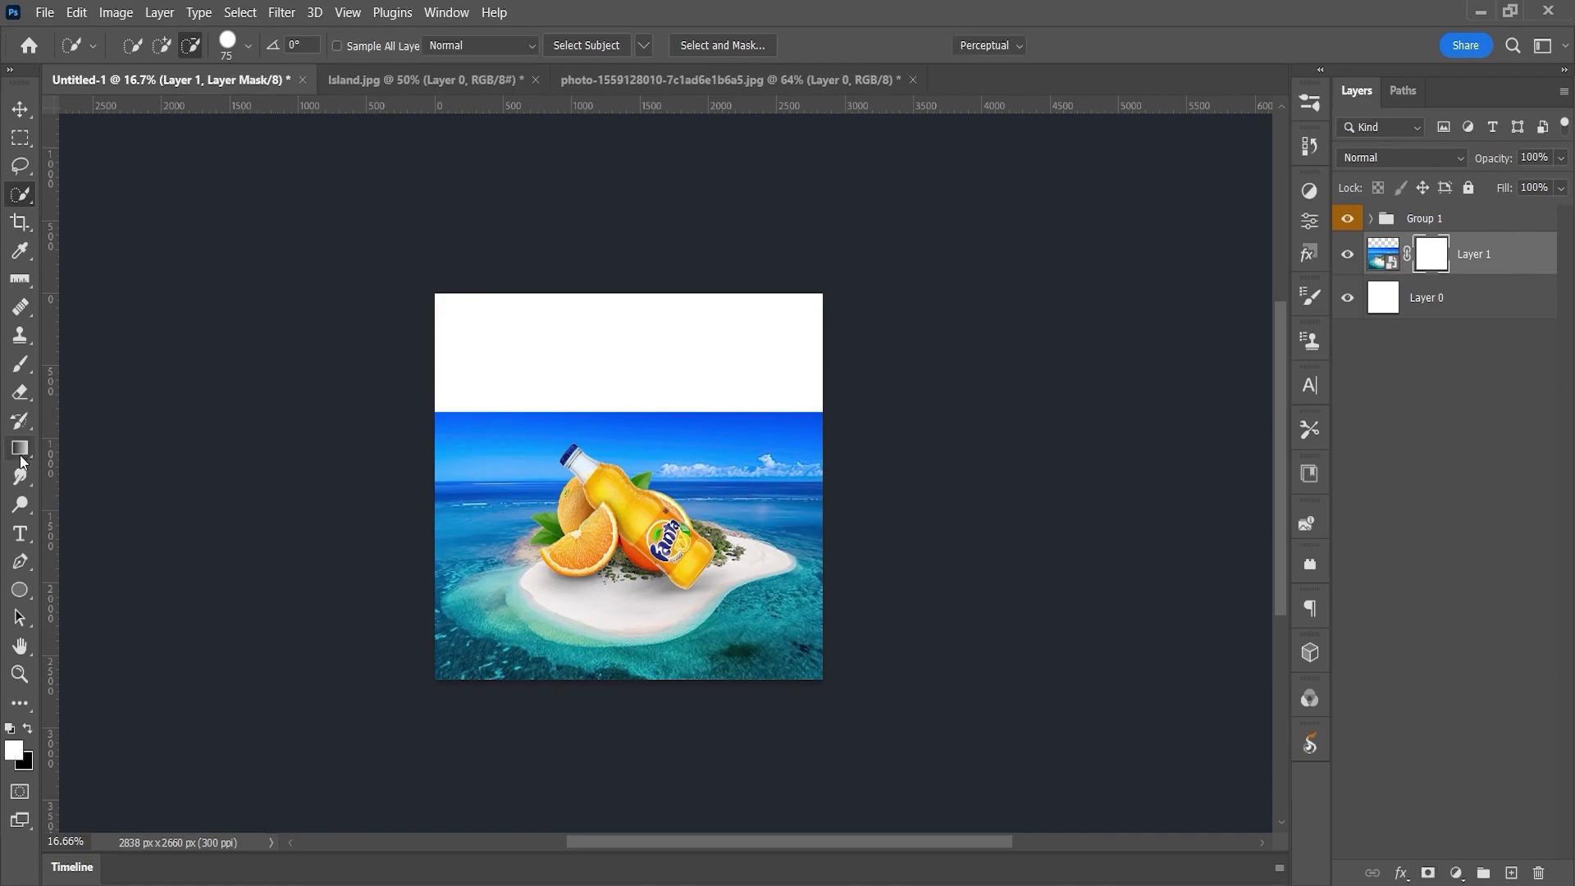
key("g")
left_click(189, 45)
left_click(1097, 514)
left_click(1187, 611)
left_click(1495, 366)
left_click(1488, 169)
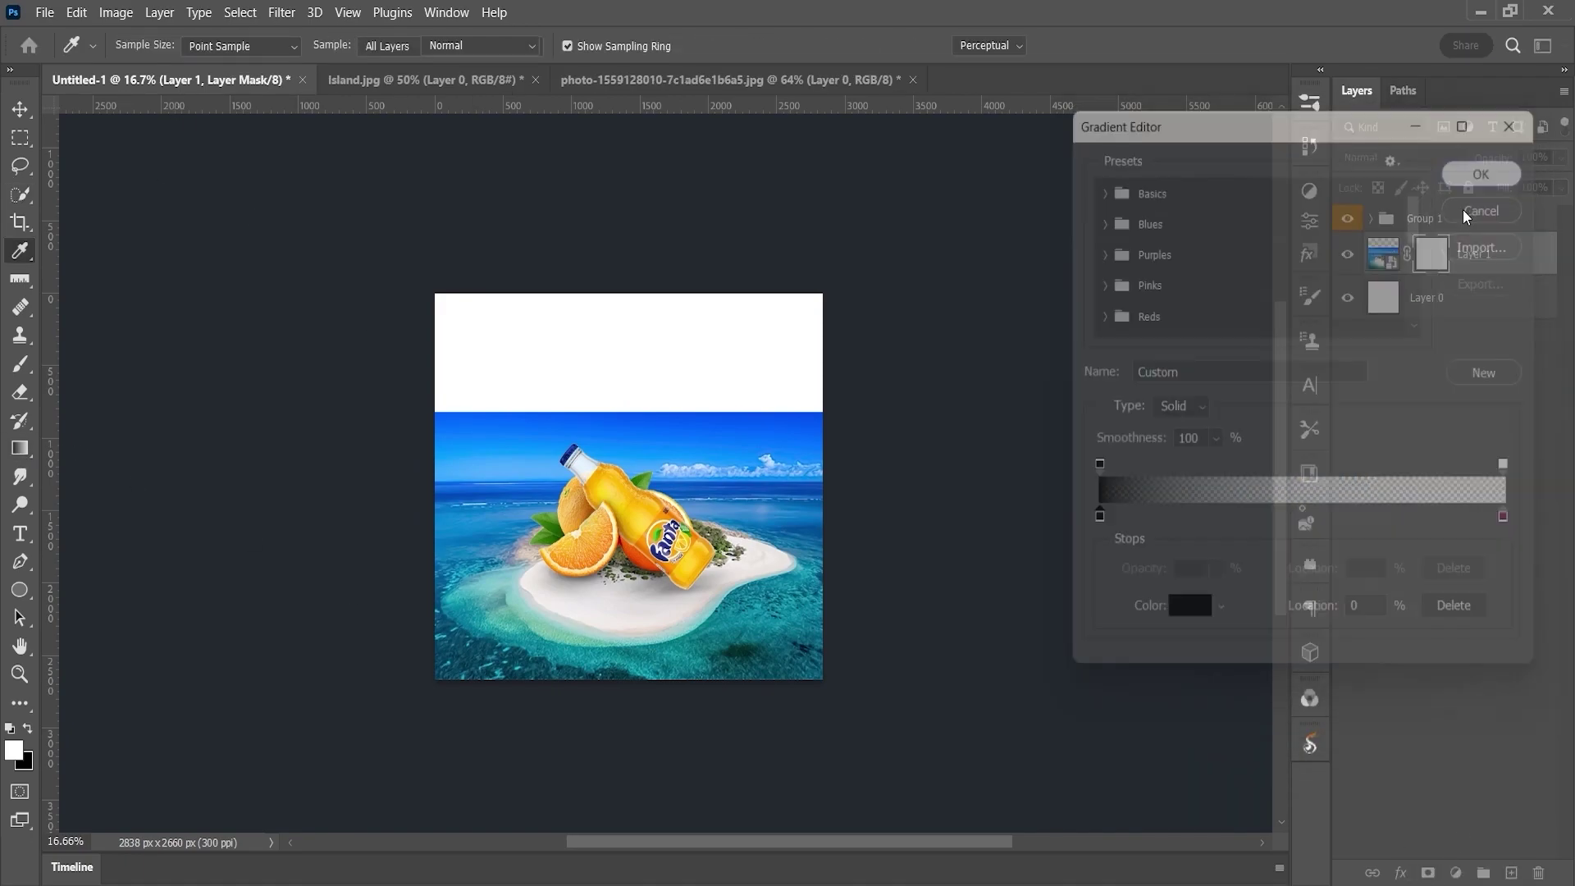
left_click_drag(613, 483, 622, 374)
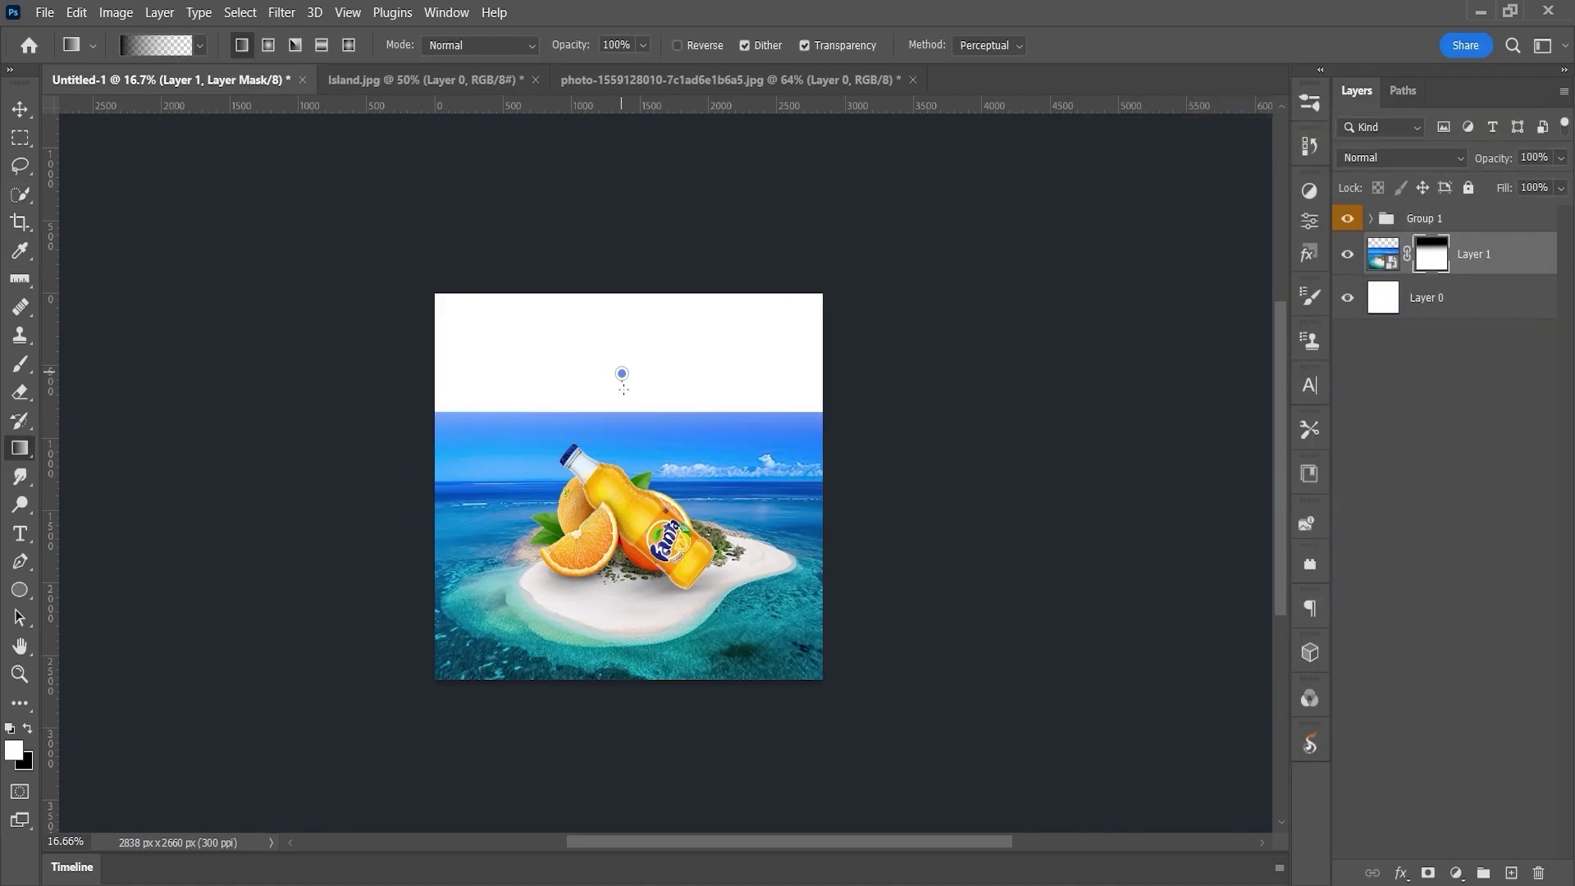
left_click_drag(667, 443, 669, 502)
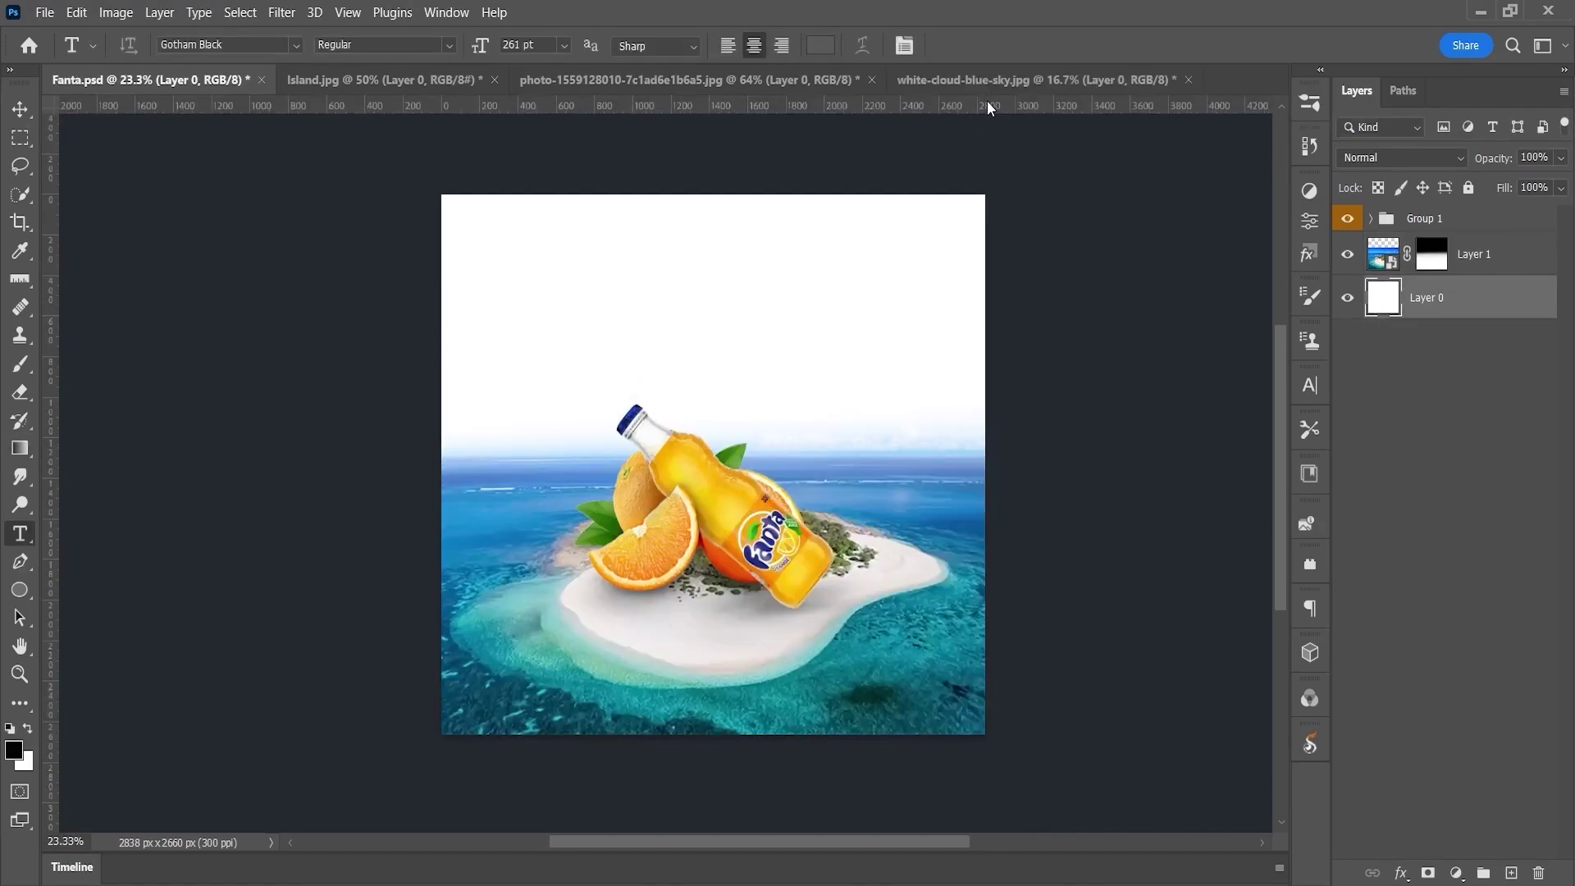
- Paste the white-cloud-blue-sky.jpg photo into the composite and scale it to fit the canvas
left_click(988, 80)
left_click(194, 87)
key("ctrl+v")
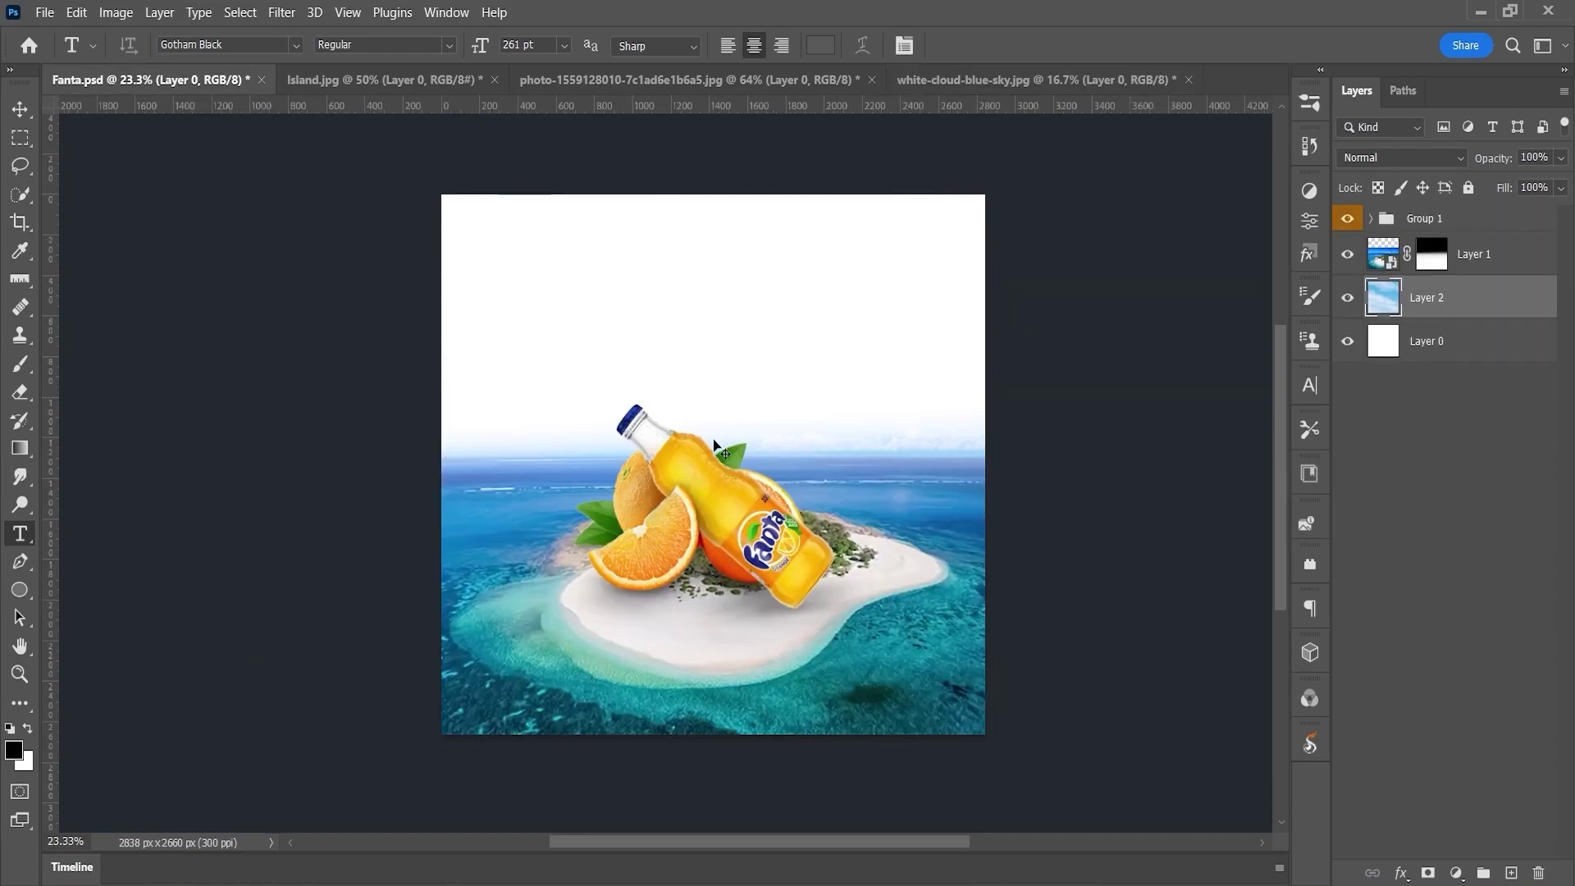
key("ctrl+t")
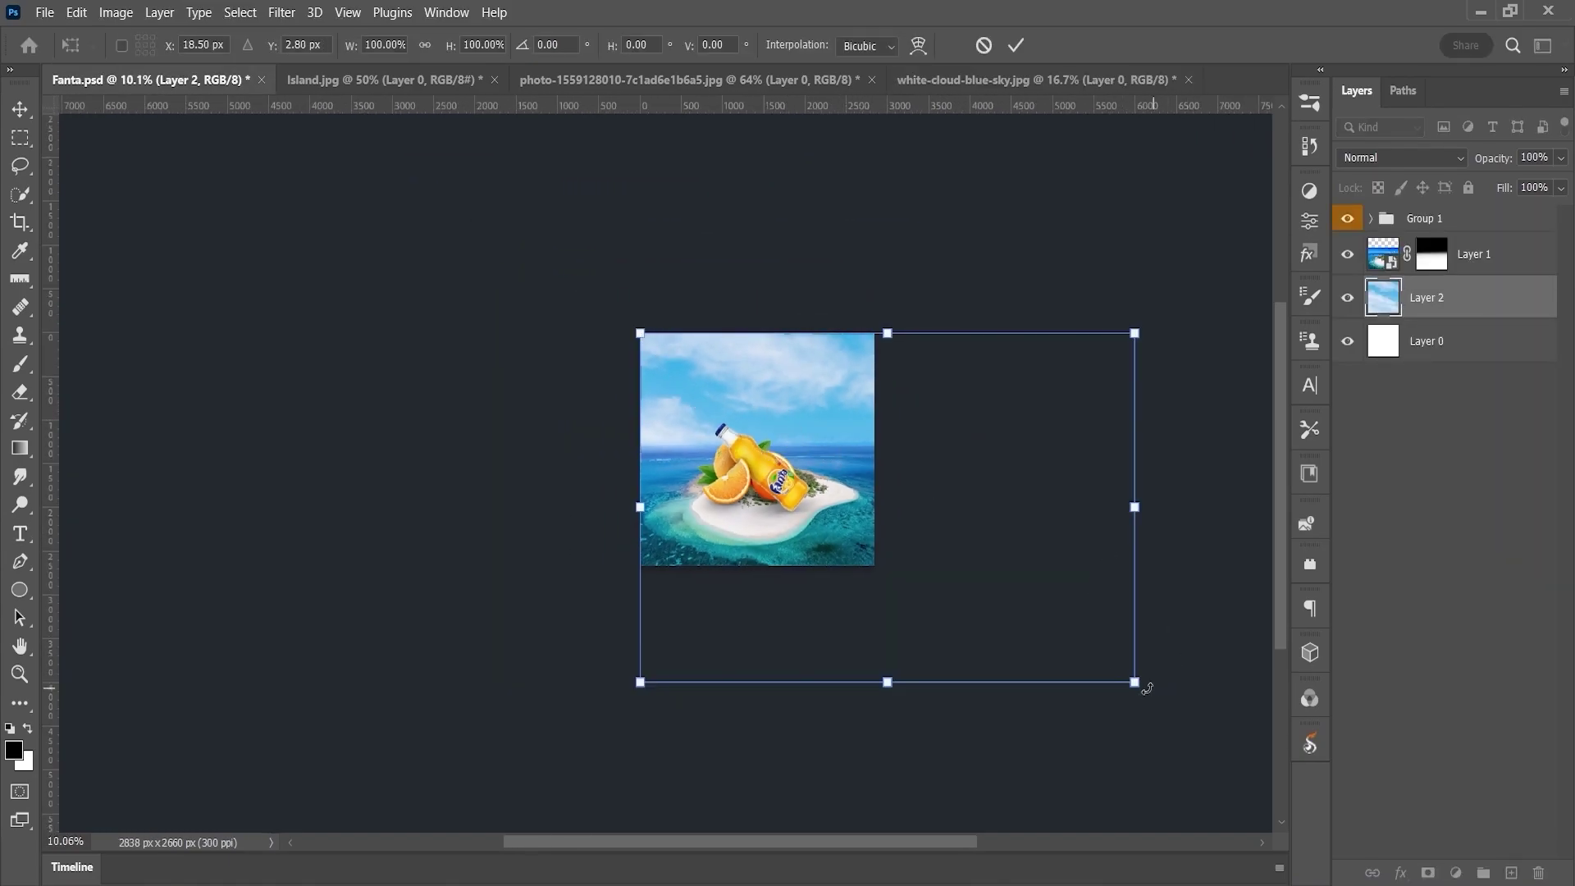
left_click_drag(1137, 683, 876, 476)
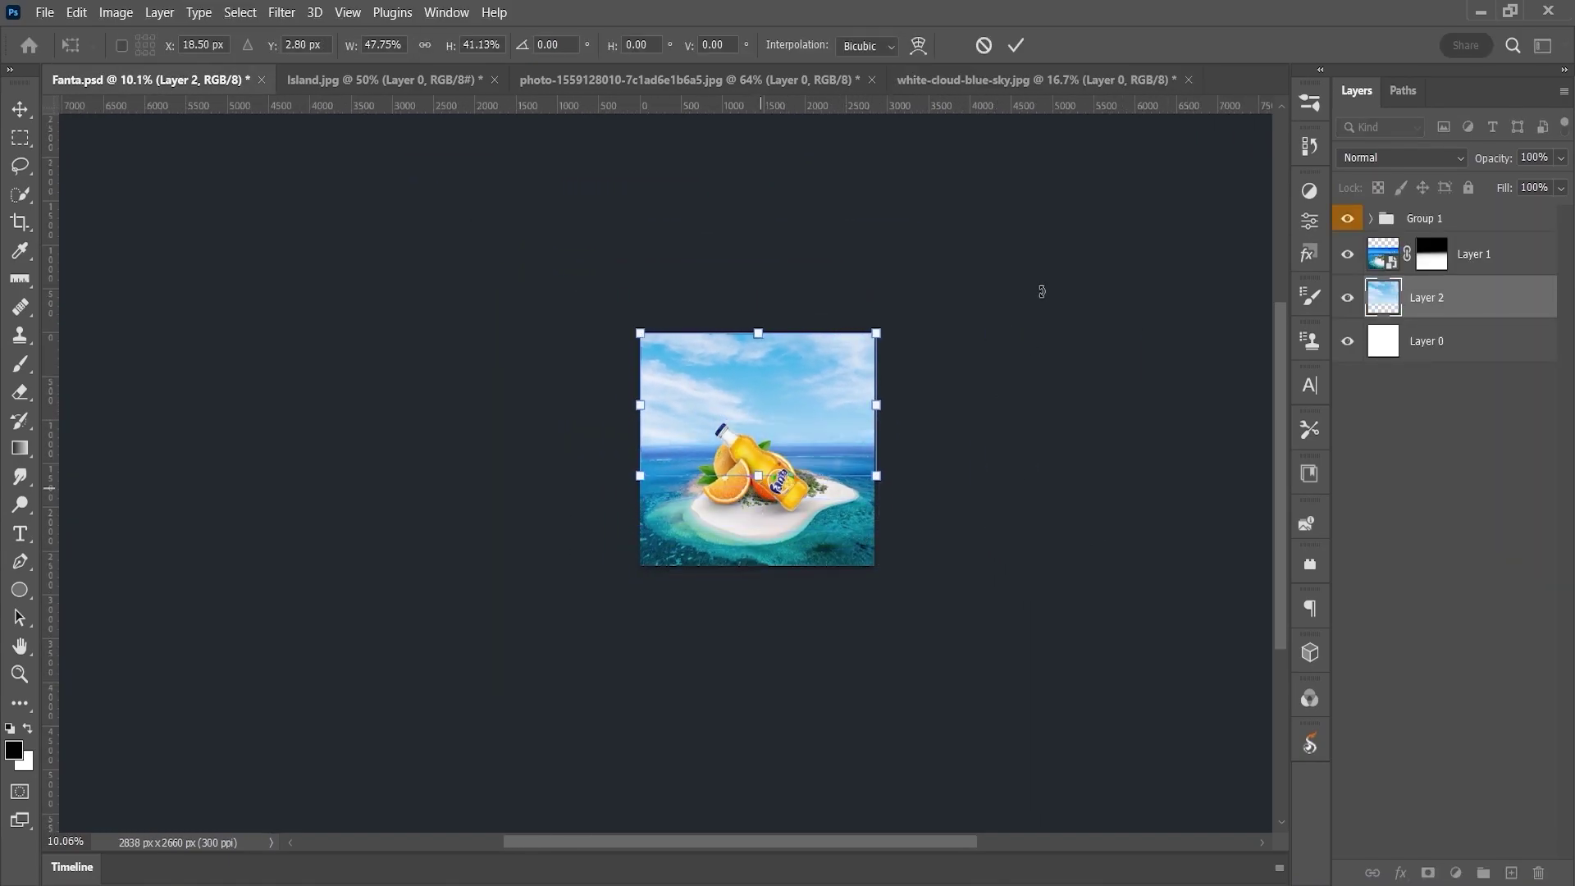
left_click(1015, 45)
key("t")
scroll(884, 316, "up", 2)
scroll(884, 317, "up", 3)
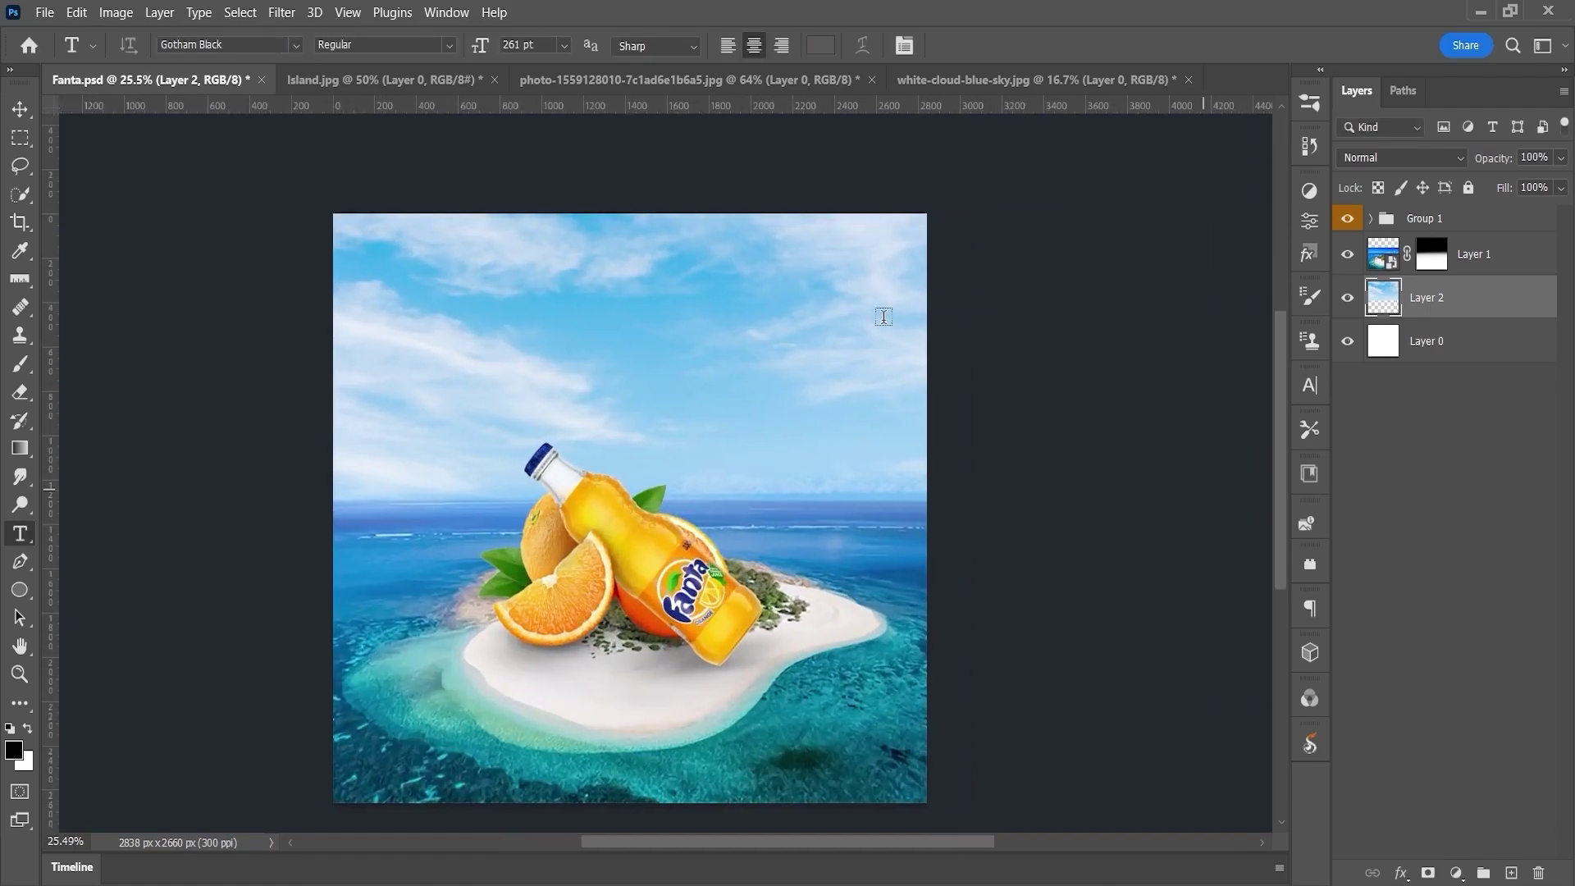
left_click(672, 82)
scroll(283, 357, "up", 2)
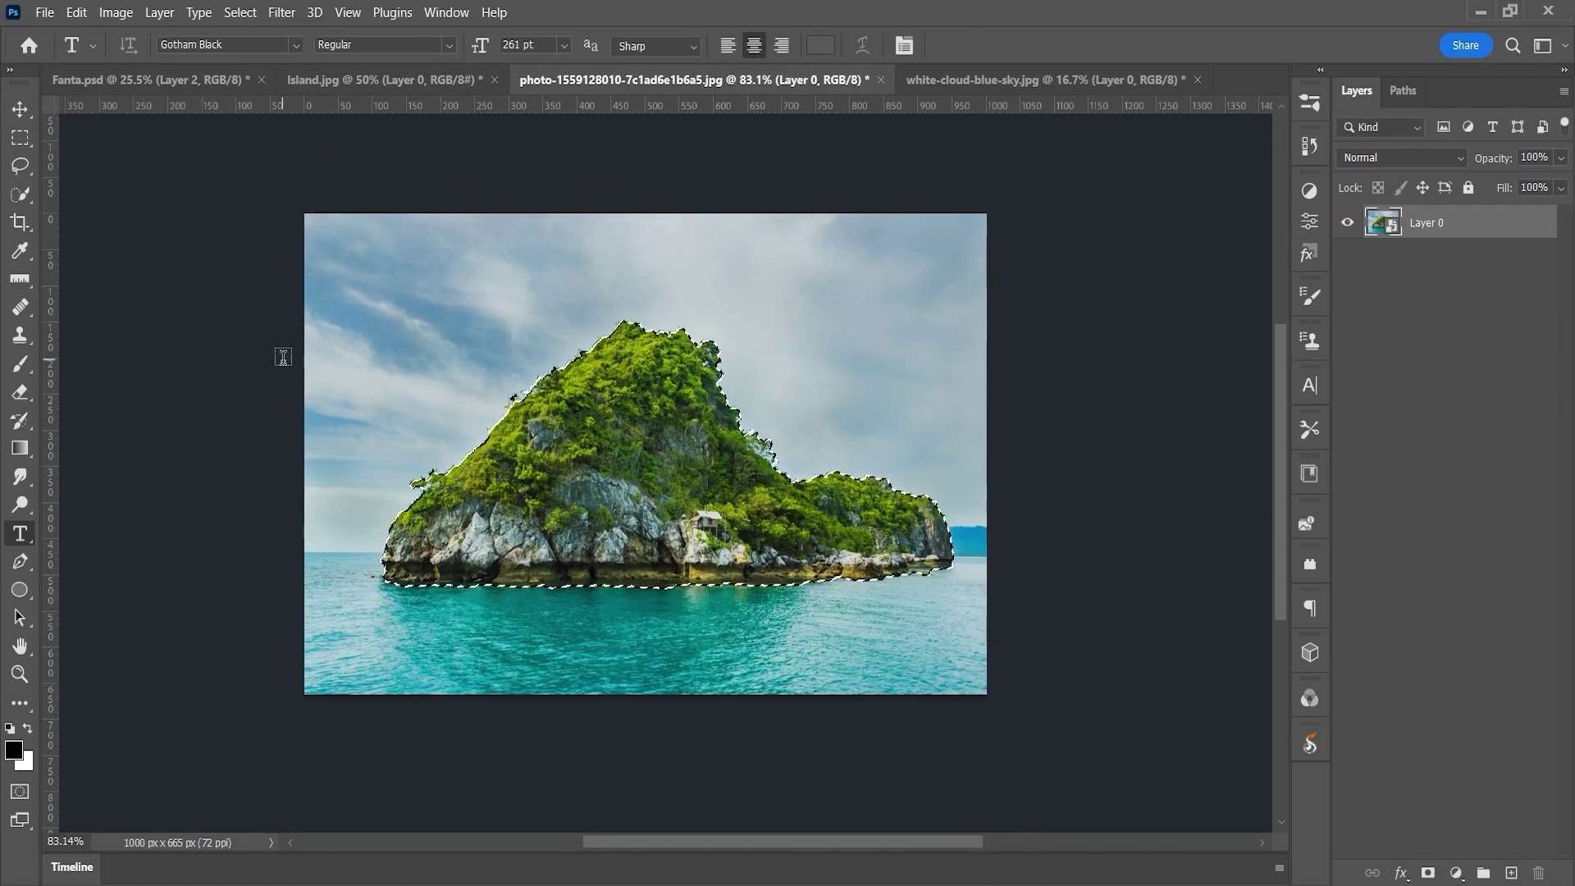
left_click(20, 194)
mouse_move(573, 587)
left_mouse_down()
mouse_move(466, 591)
mouse_move(810, 690)
left_mouse_up()
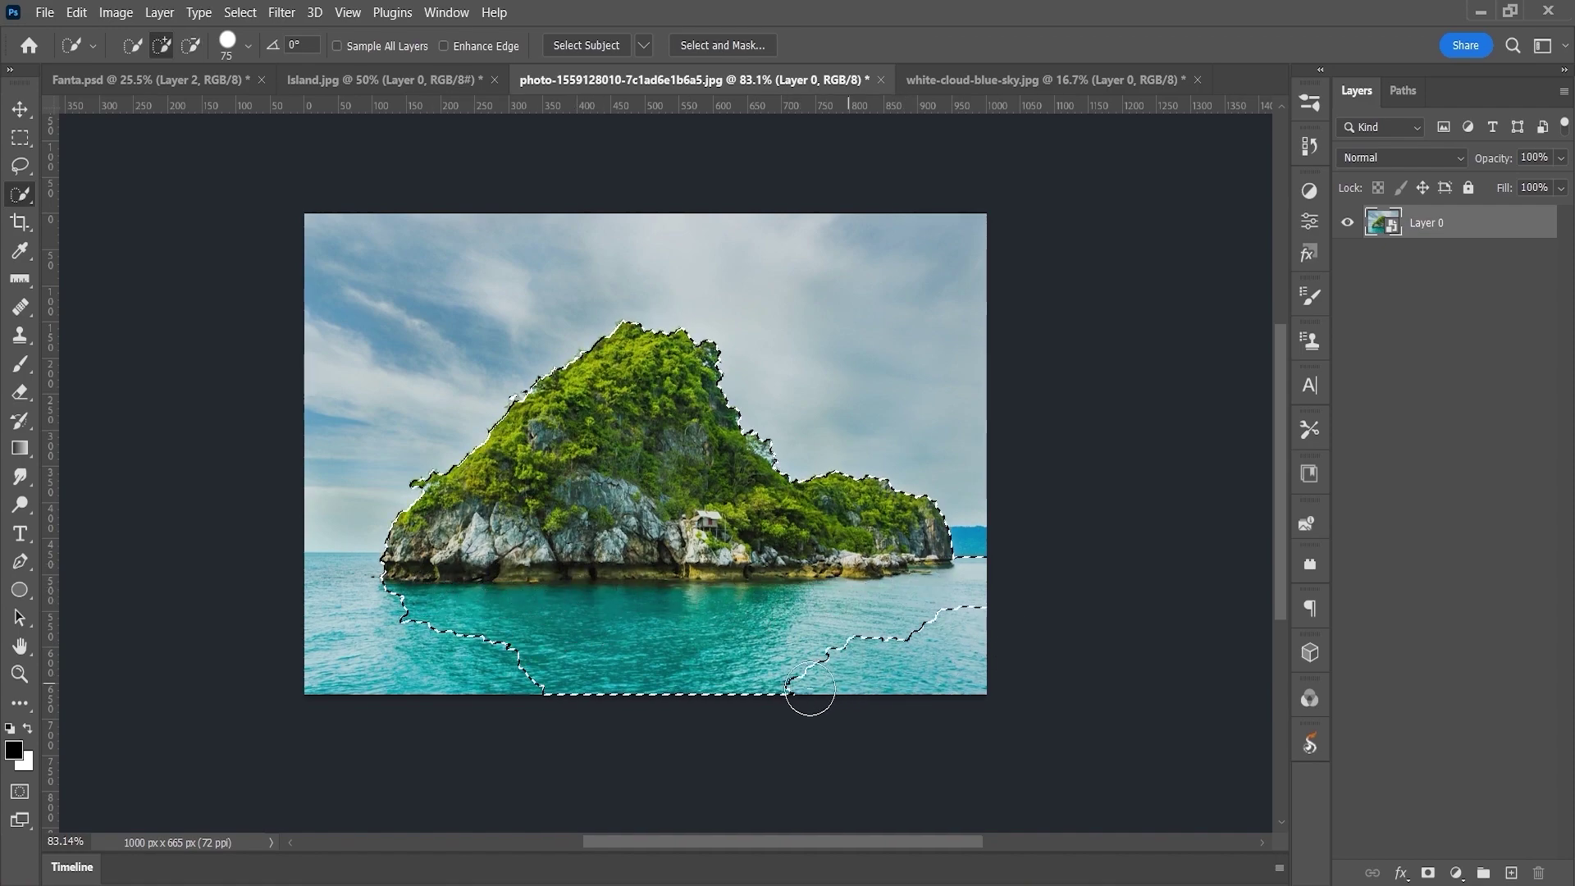
left_click_drag(1040, 601, 816, 676)
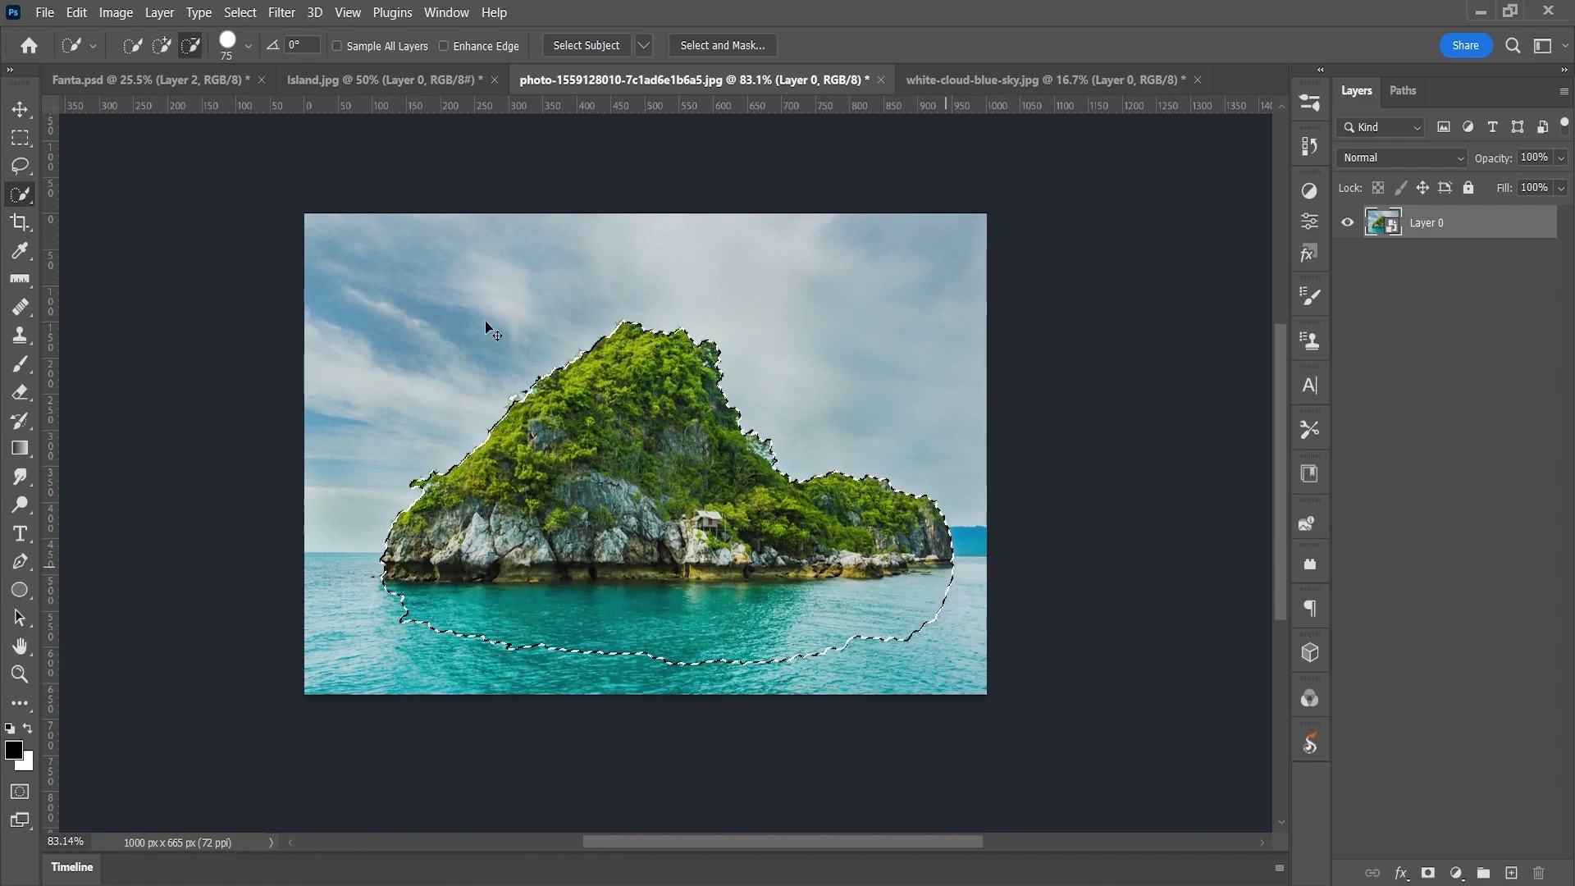
left_click(139, 79)
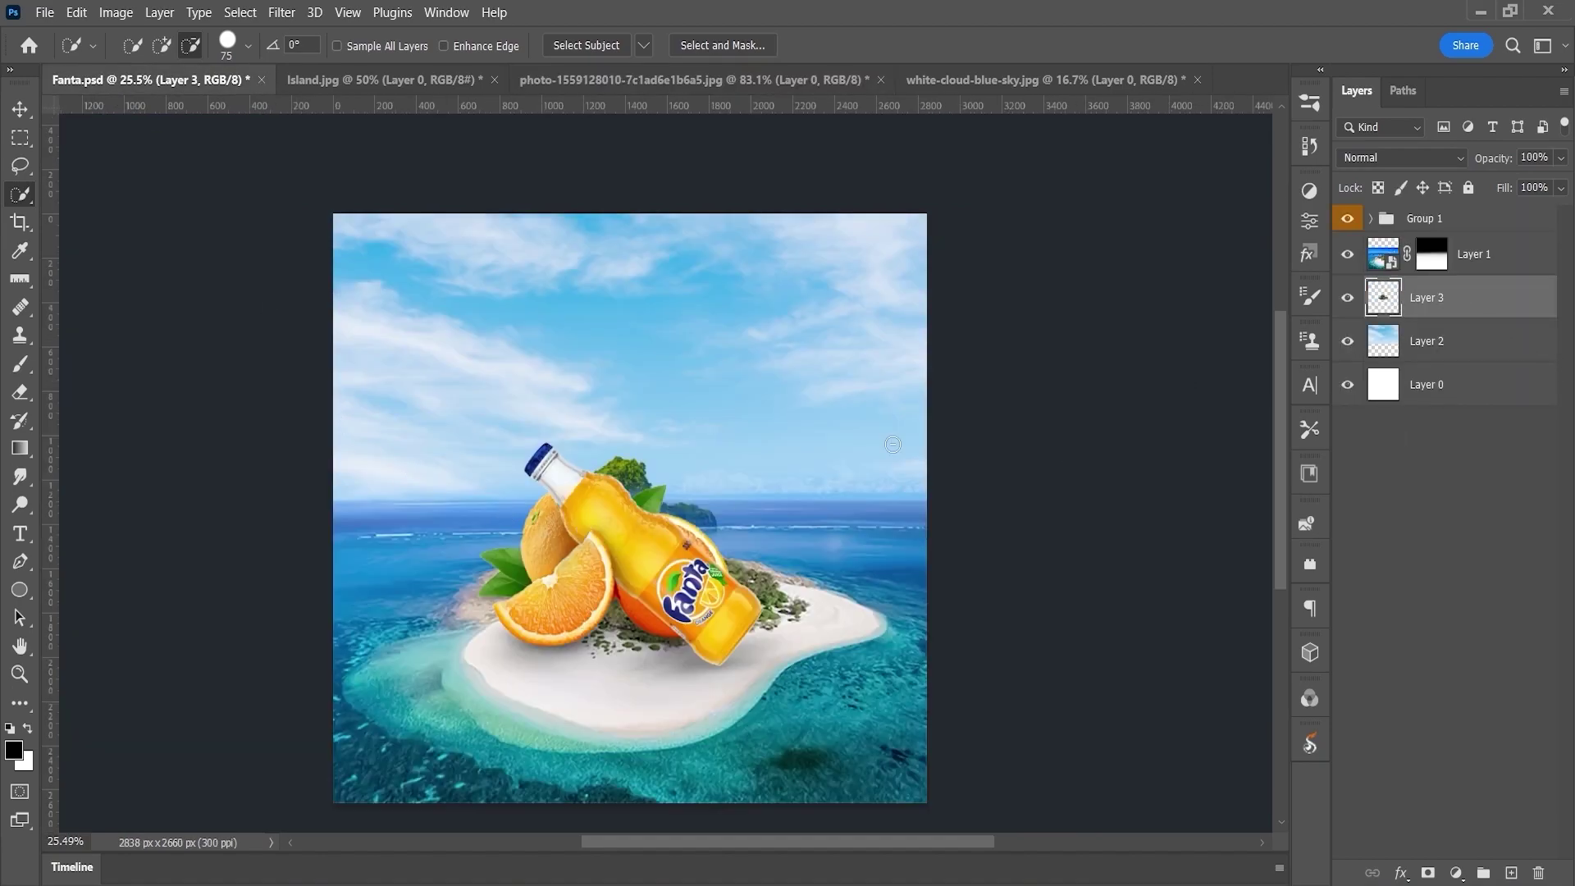
- Move the pasted rocky island to the right side of the horizon
key("ctrl+t")
mouse_move(669, 505)
left_mouse_down()
mouse_move(893, 505)
mouse_move(919, 521)
mouse_move(888, 514)
left_mouse_up()
left_click(1016, 45)
- Duplicate the island, flip it horizontally, and place it enlarged left of the bottle
key("ctrl+j")
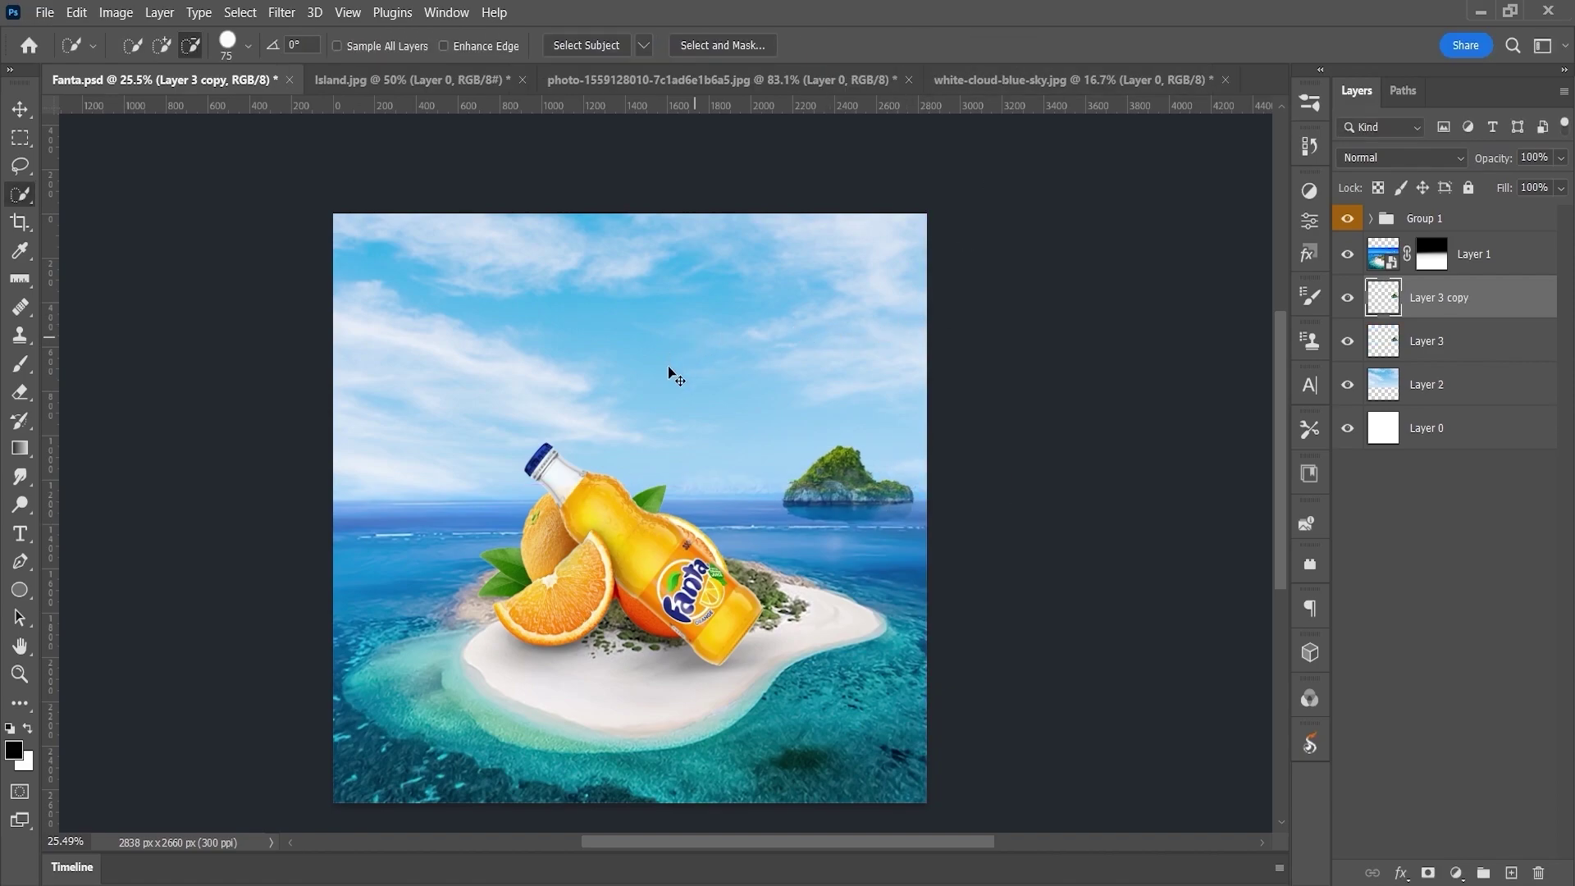
key("ctrl+t")
right_click(837, 479)
left_click(870, 446)
left_click_drag(845, 484, 489, 484)
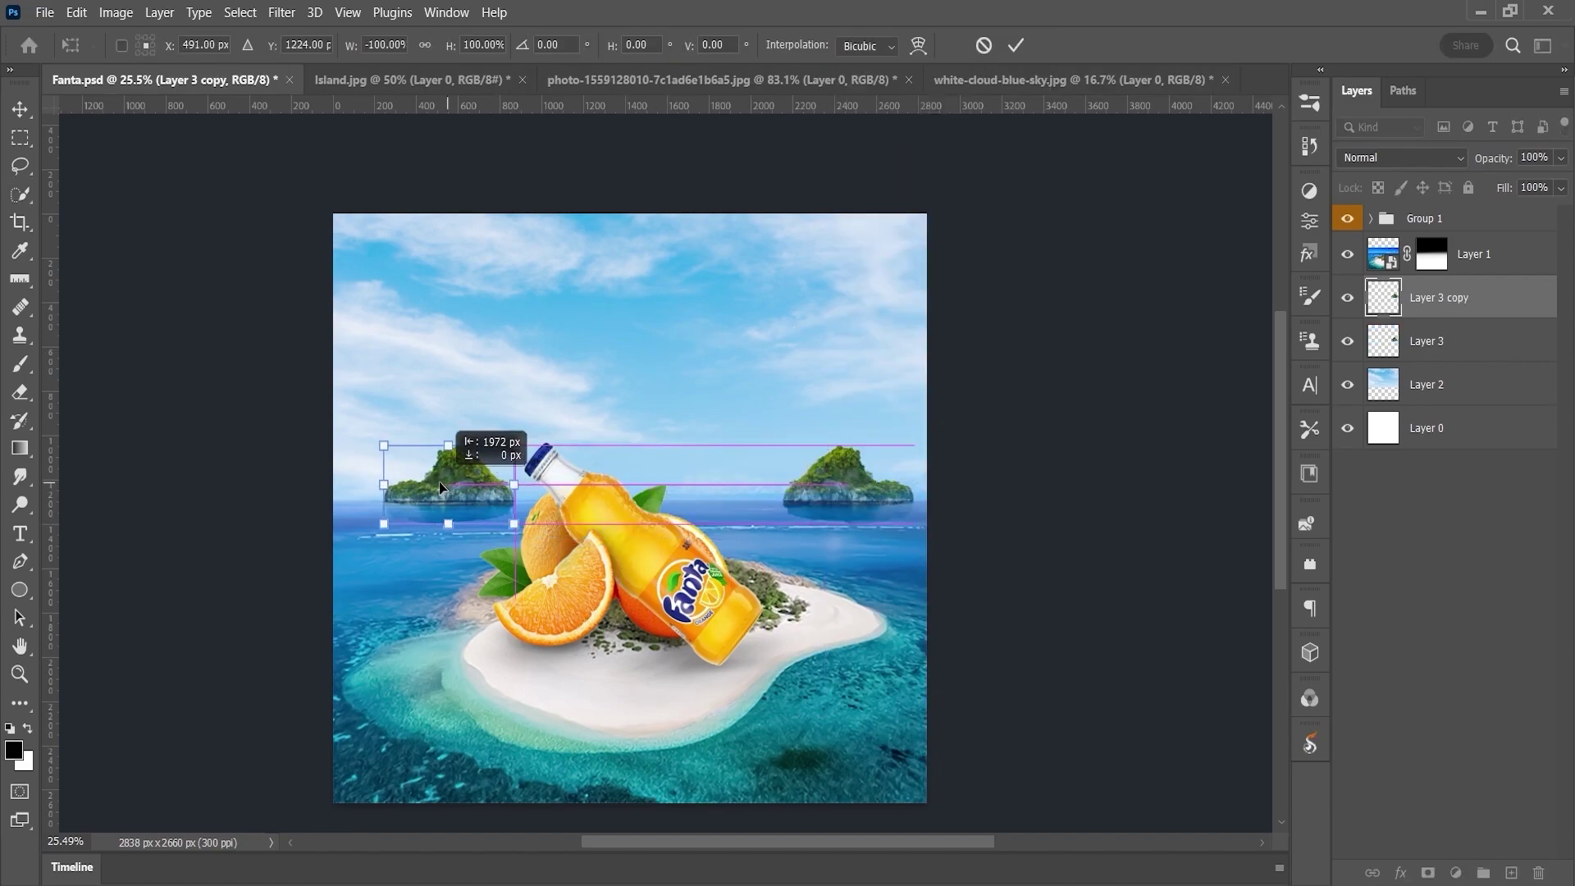
key("shift+Up")
key("shift+Up")
key("shift+Up")
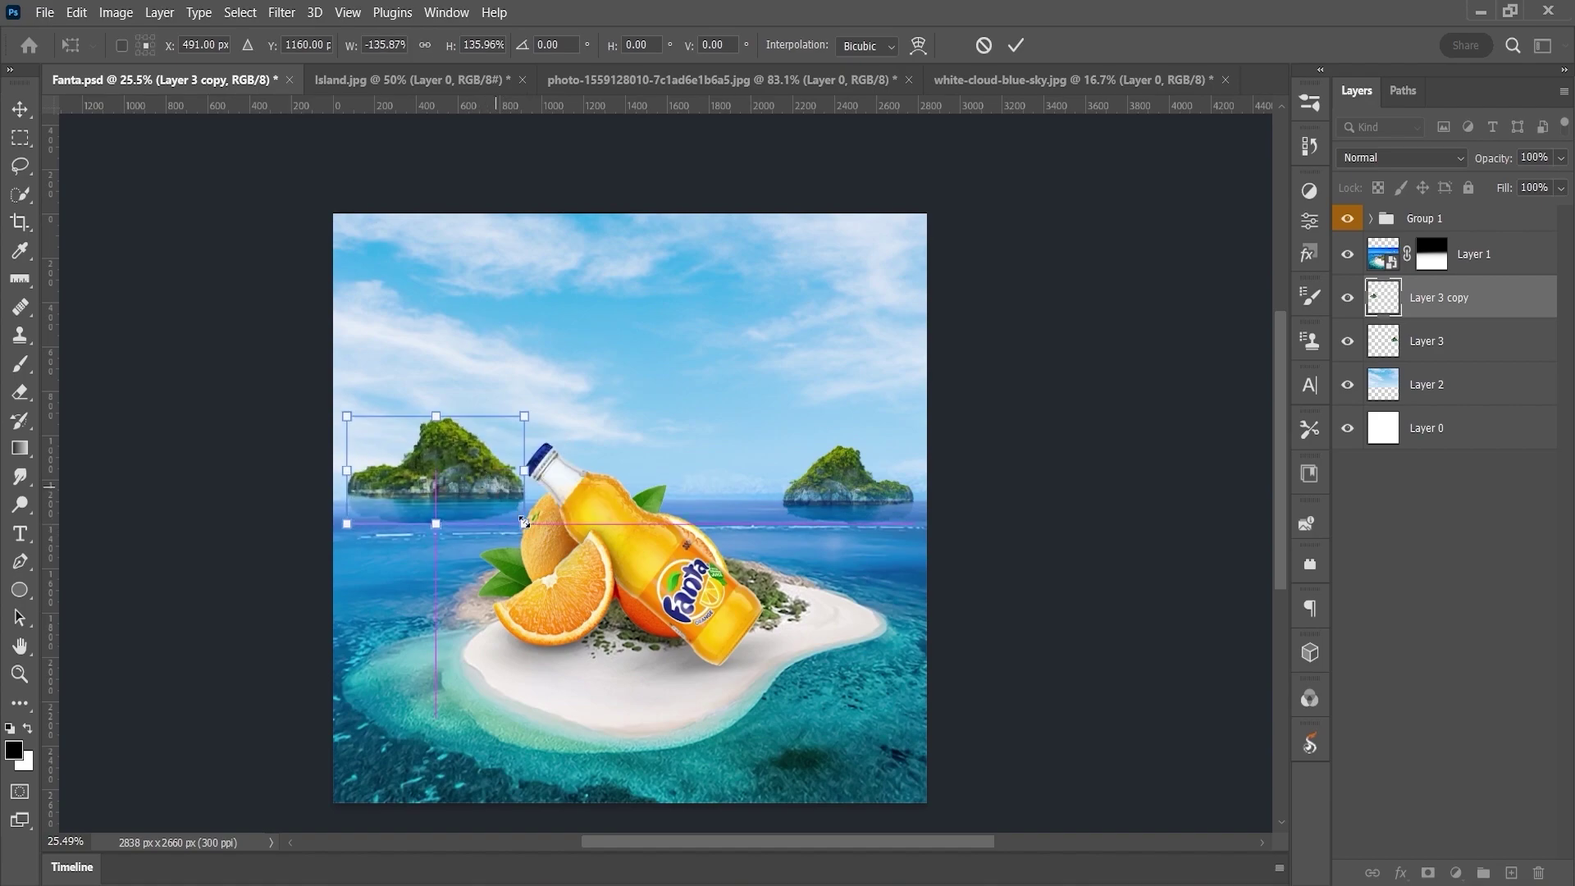
mouse_move(524, 521)
left_mouse_down()
mouse_move(553, 540)
mouse_move(499, 490)
left_mouse_up()
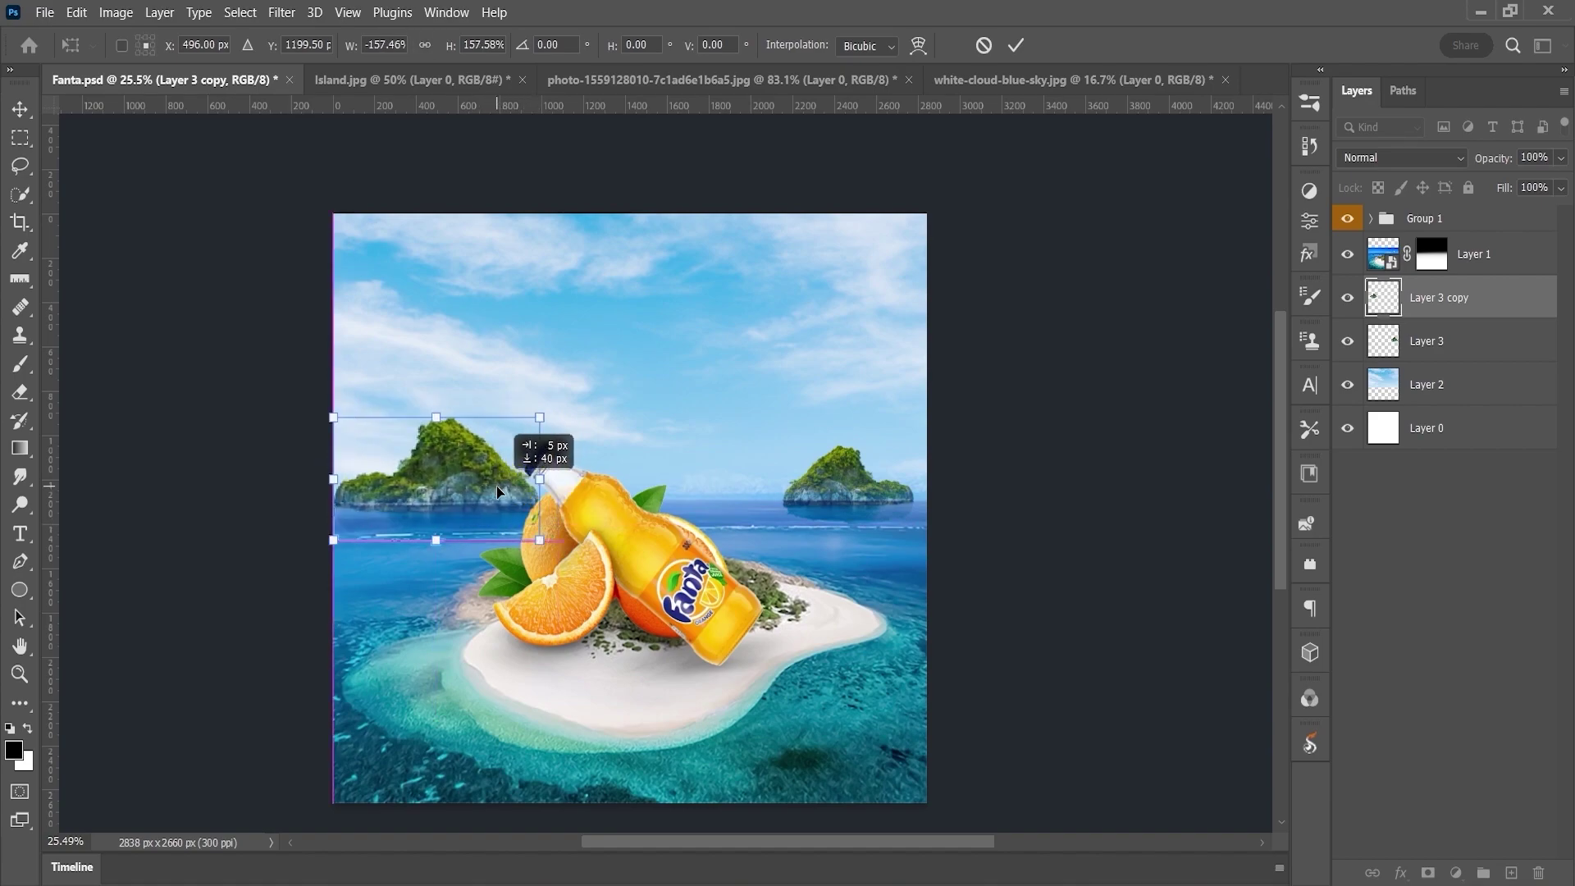
key("Return")
- Duplicate the island again and fit a smaller third copy behind the bottle
key("ctrl+j")
key("ctrl+t")
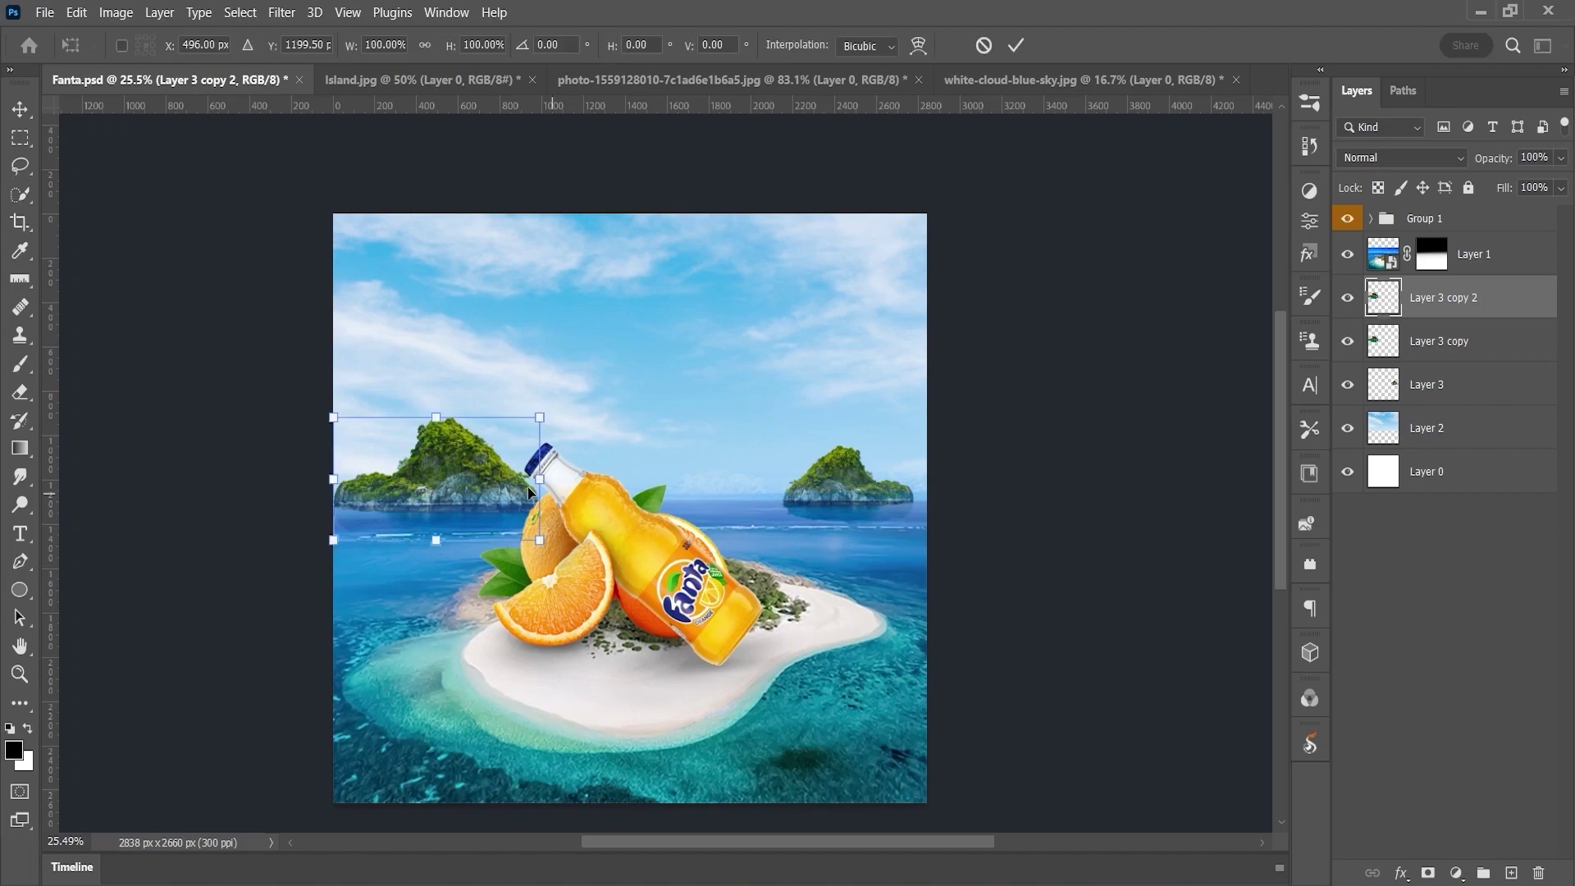
mouse_move(528, 486)
left_mouse_down()
mouse_move(731, 532)
mouse_move(686, 472)
left_mouse_up()
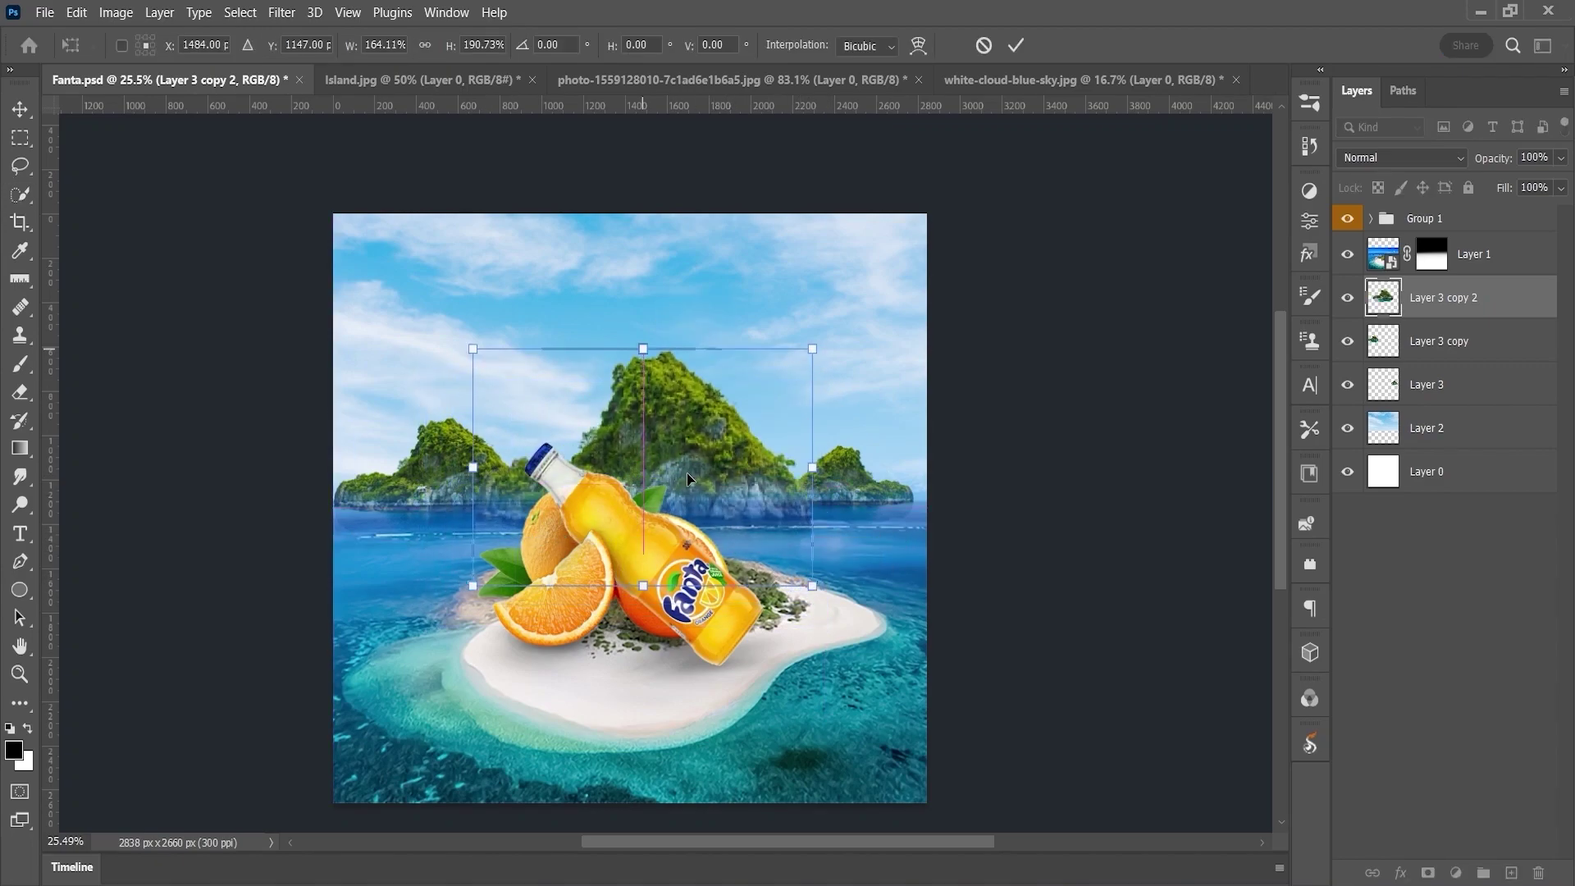
left_click_drag(473, 349, 557, 433)
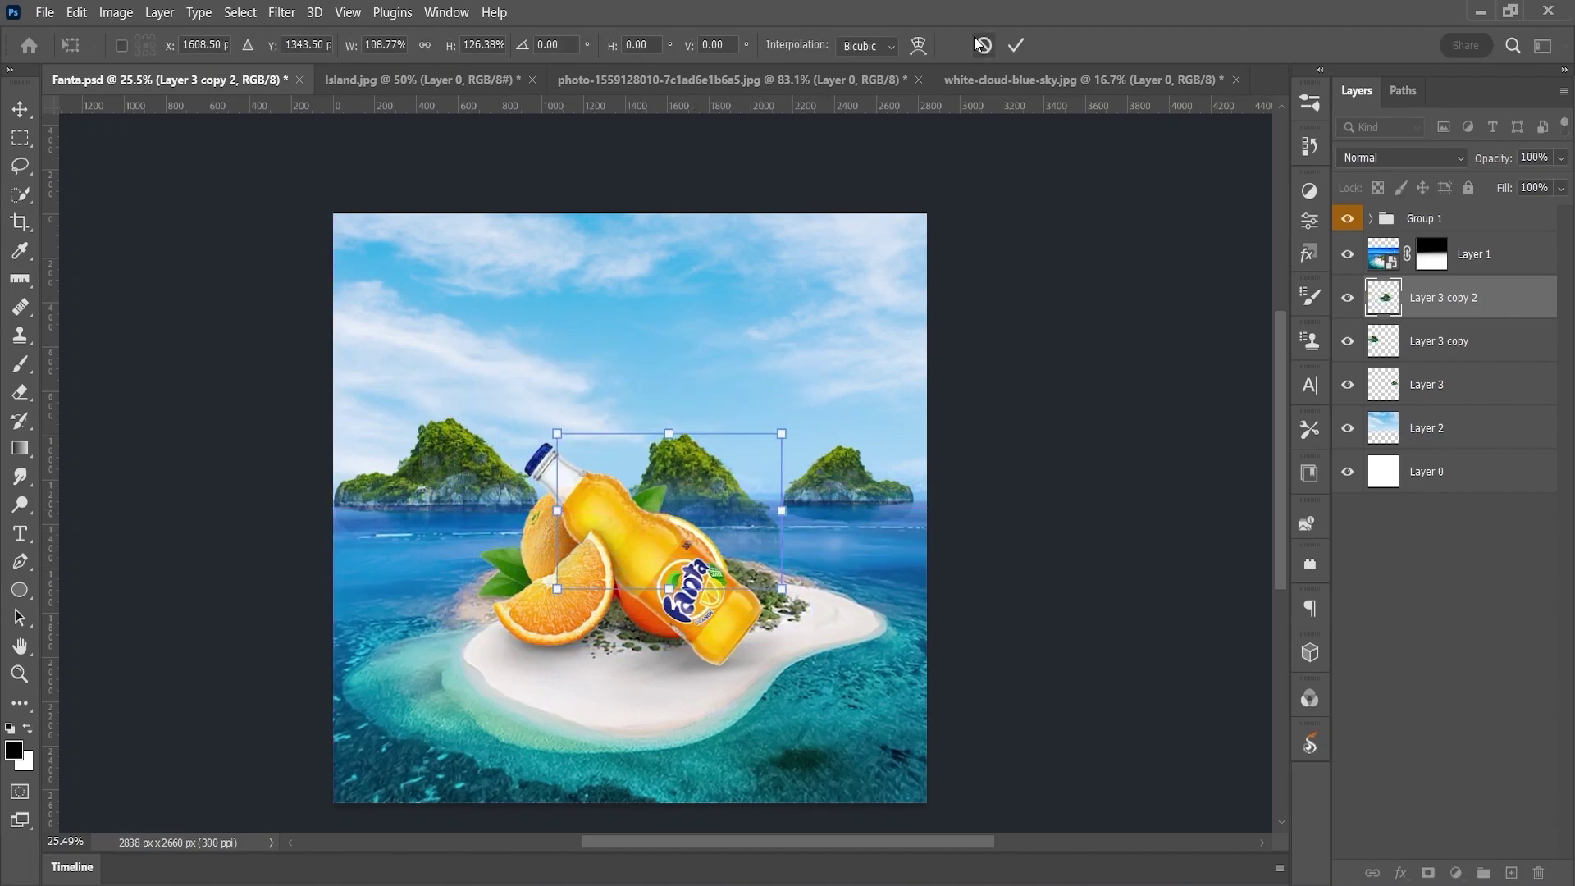
left_click_drag(738, 475, 722, 450)
left_click_drag(539, 489, 505, 488)
key("Return")
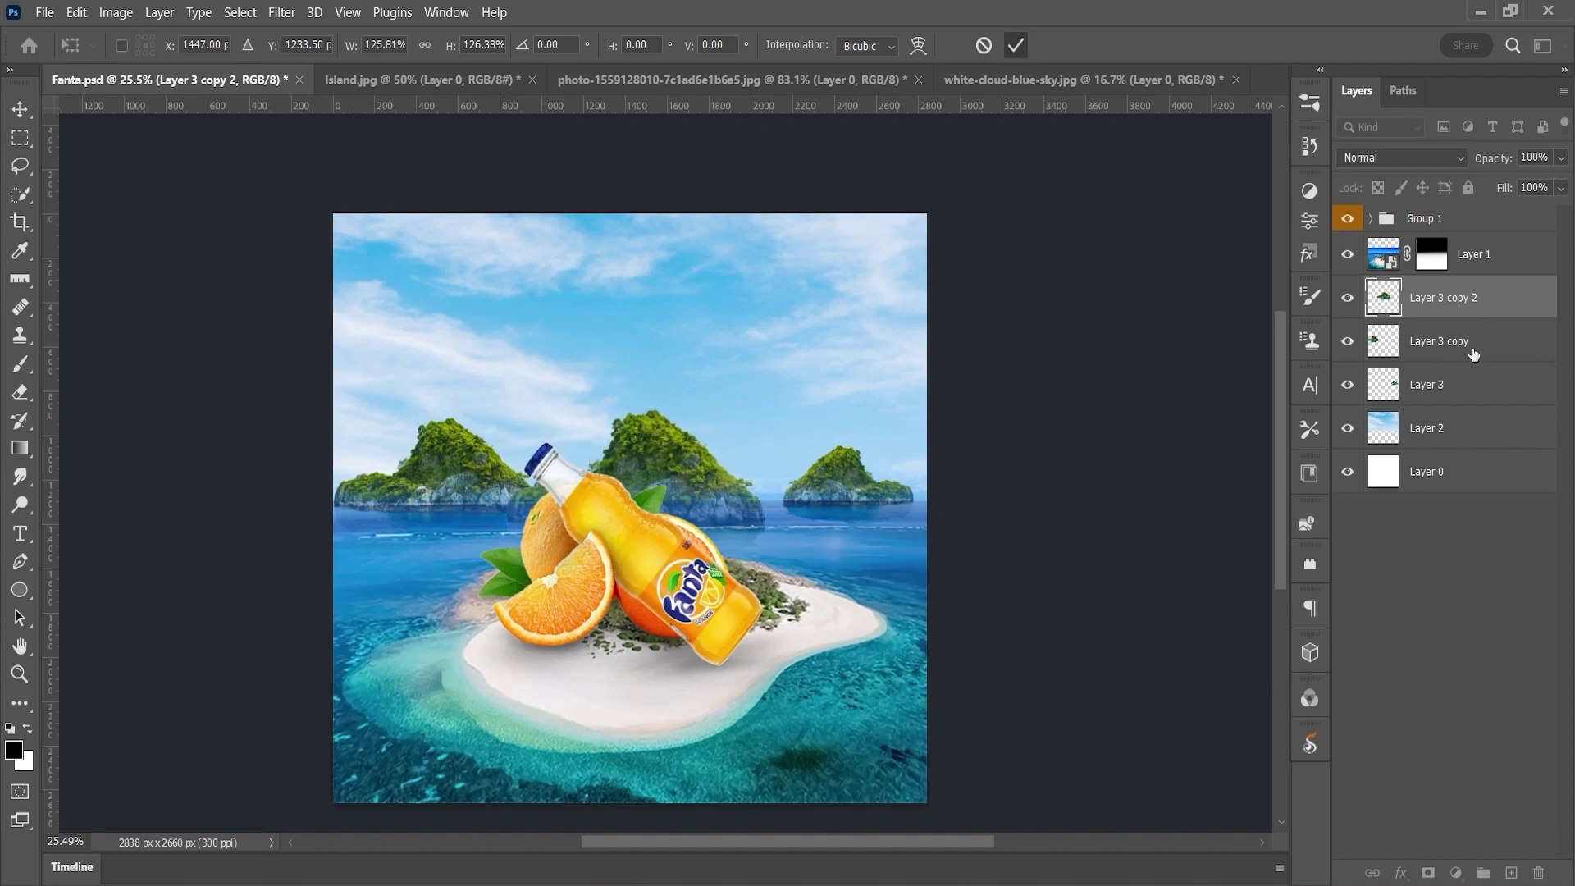
- Shrink the original rocky island on the right
left_click(1444, 384)
key("ctrl+t")
left_click_drag(920, 529, 852, 492)
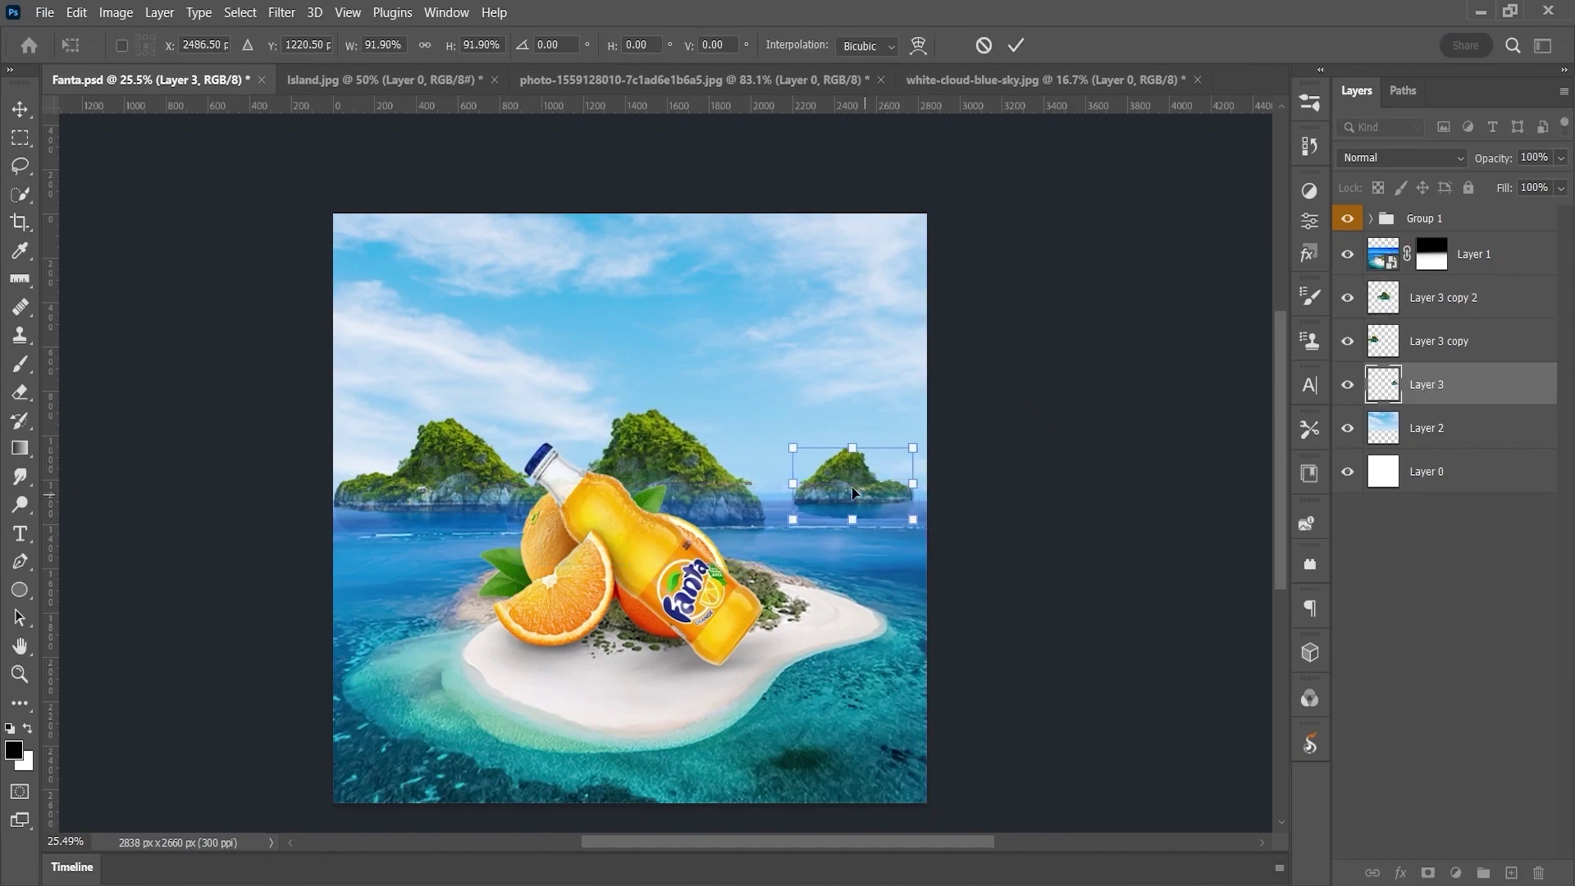
left_click(1016, 46)
- Enlarge the bottle-and-oranges group to about 110%
left_click(1469, 219)
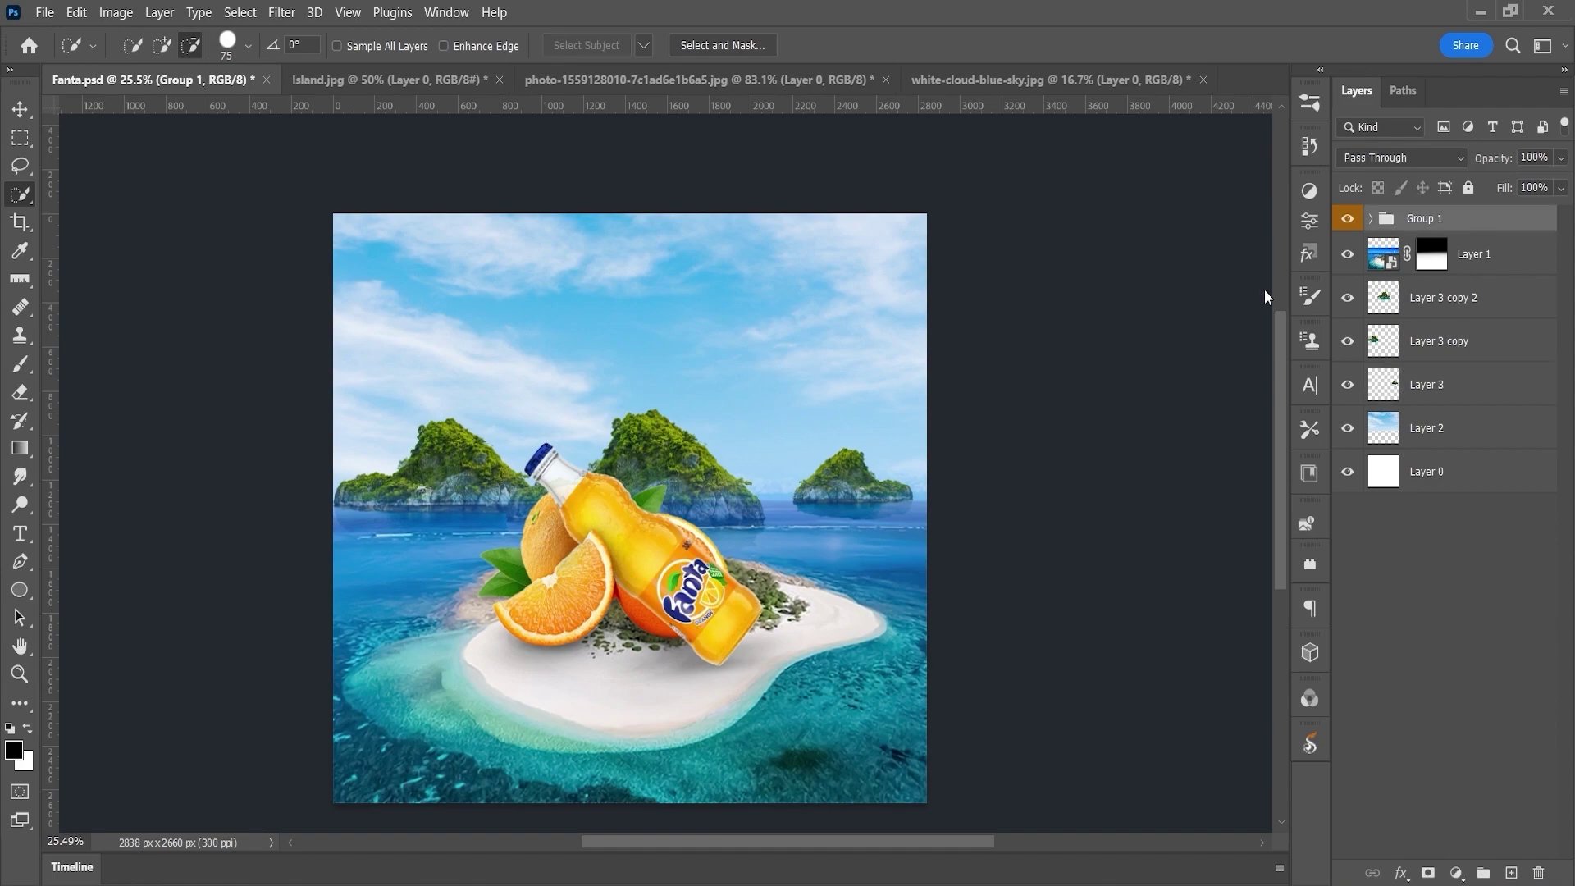
key("ctrl+t")
left_click_drag(434, 428, 412, 407)
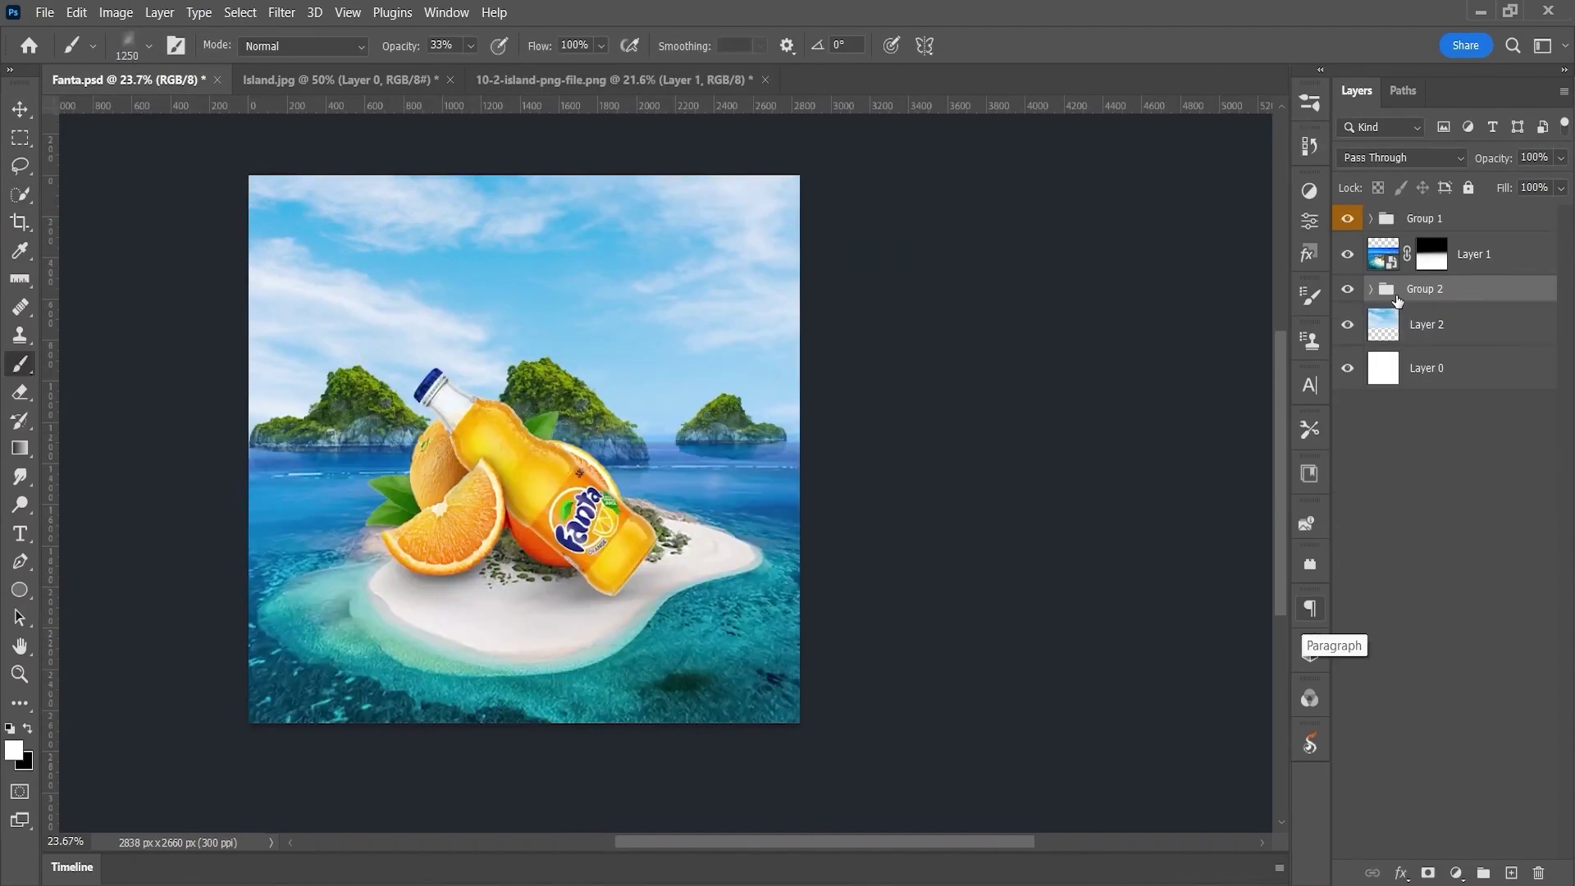
- Rename the island group Island and add a Color Balance shifting midtones toward red and green
double_click(1408, 289)
type("Island")
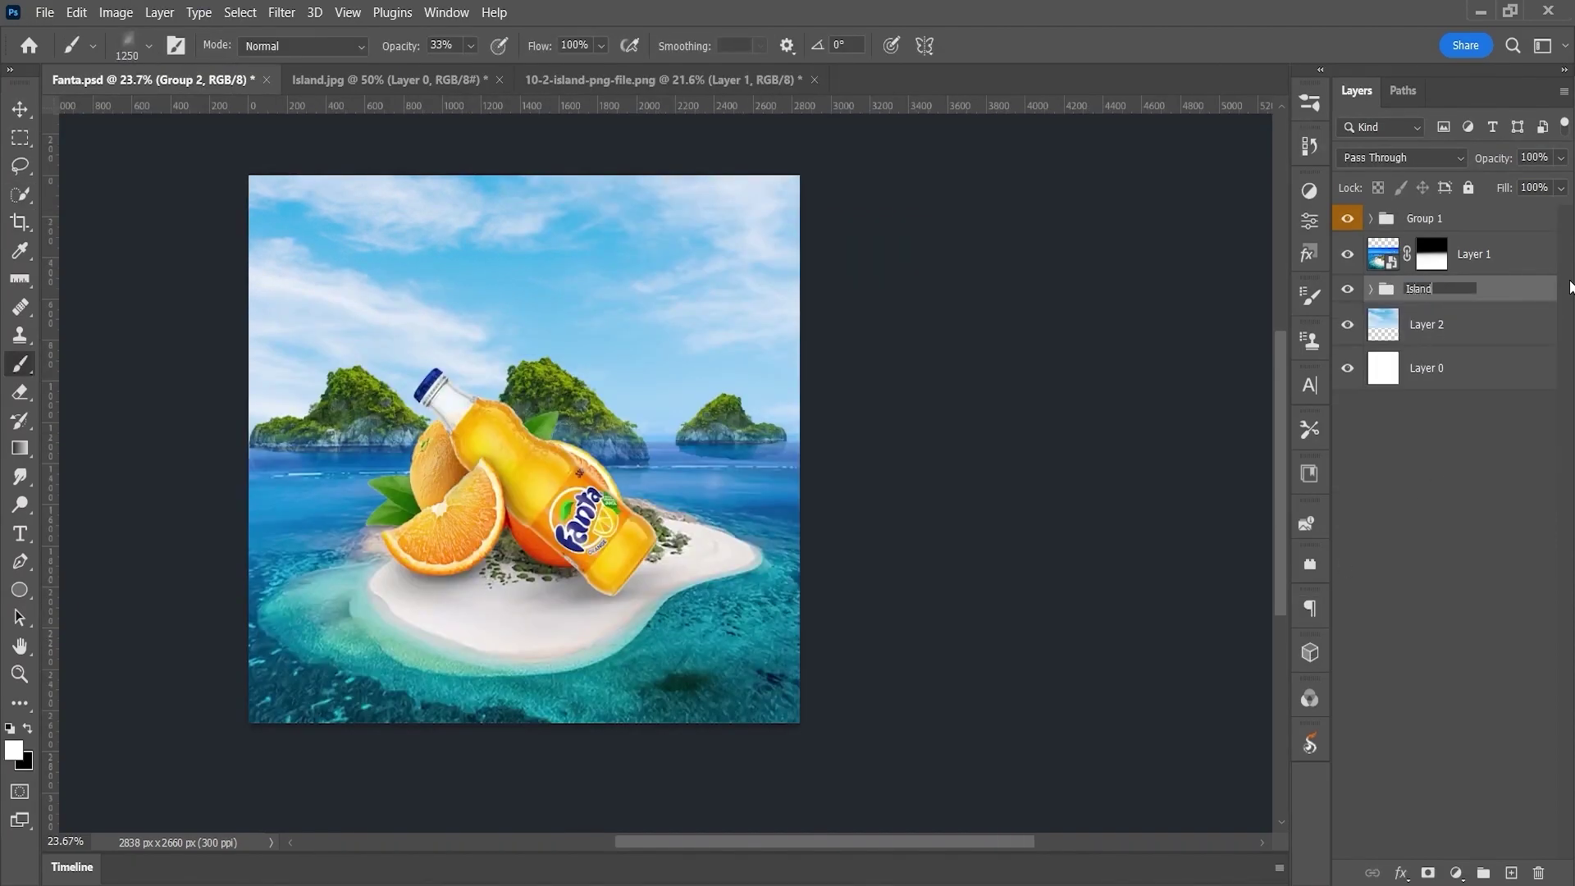
key("Return")
left_click(1309, 191)
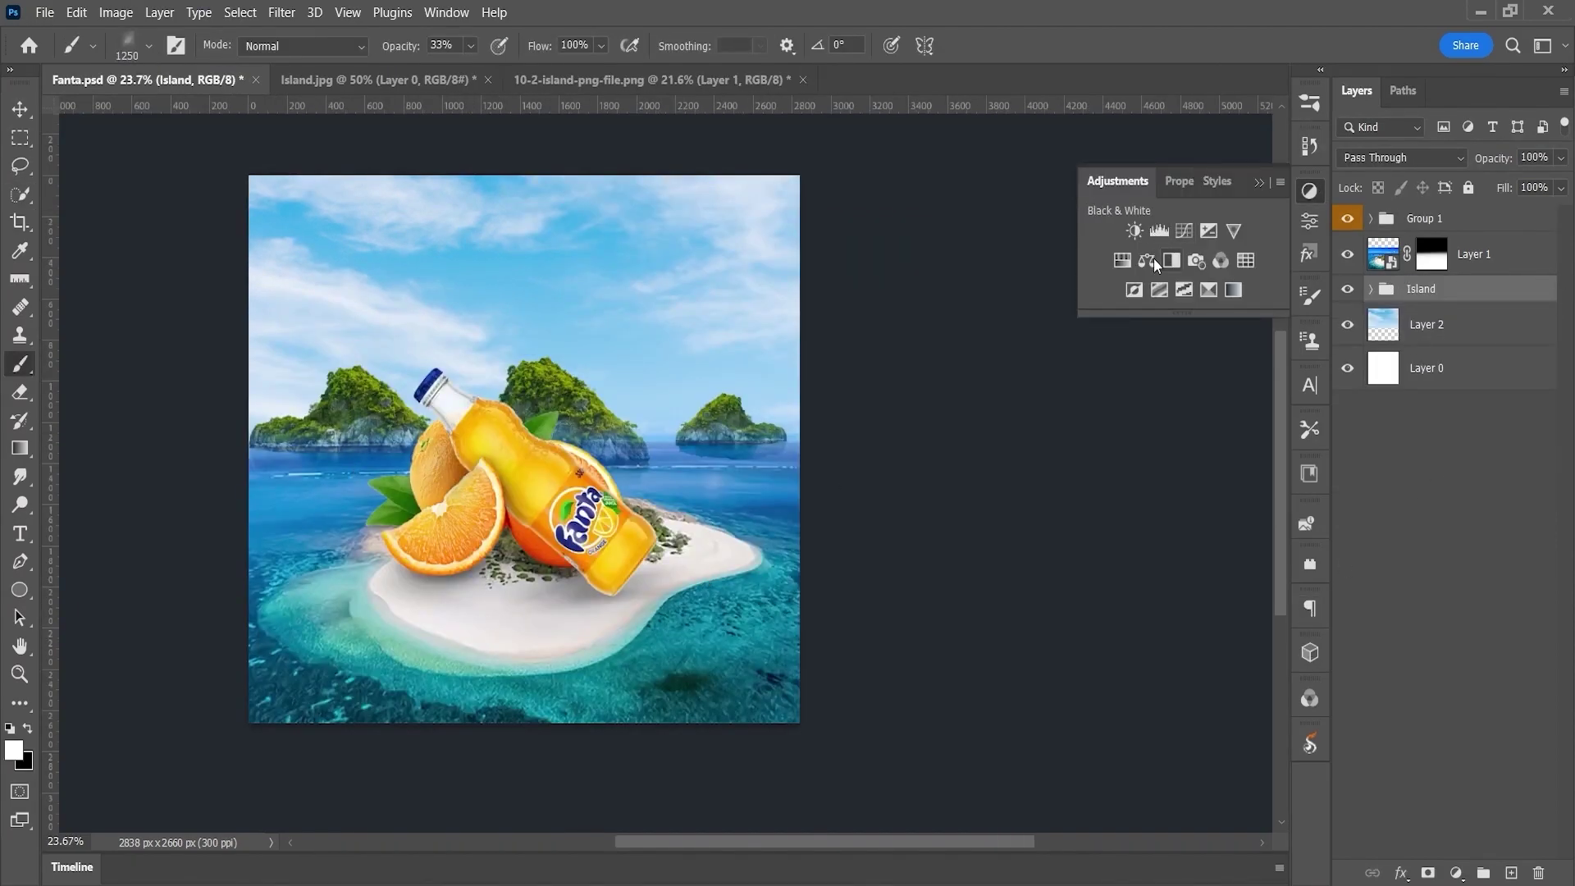
left_click(1157, 281)
mouse_move(1136, 302)
left_mouse_down()
mouse_move(1162, 297)
mouse_move(1160, 336)
left_mouse_up()
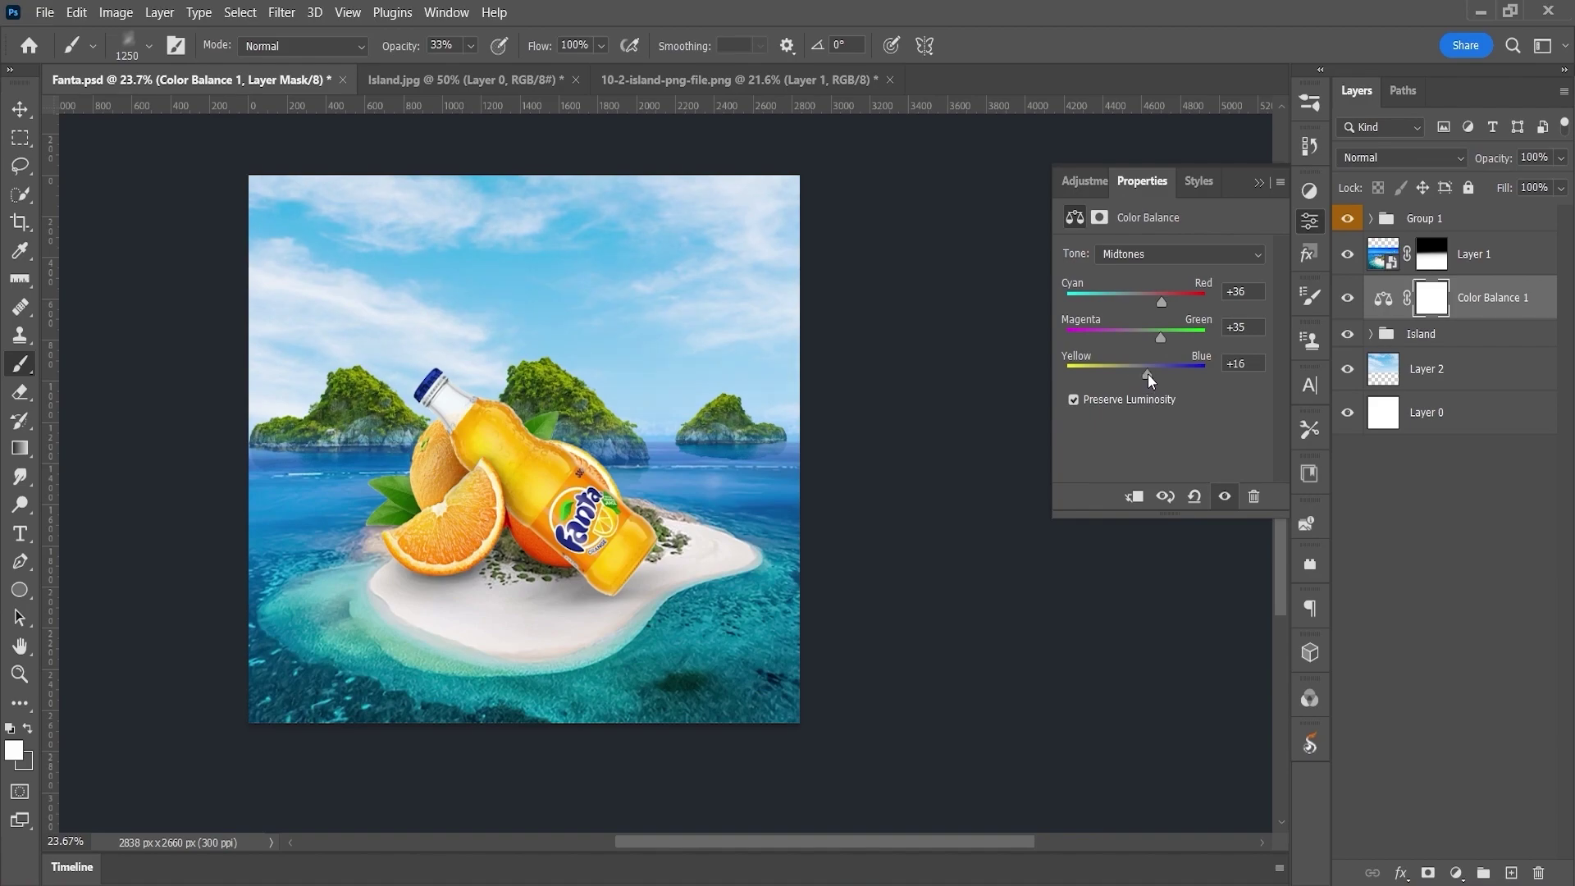
left_click(1259, 182)
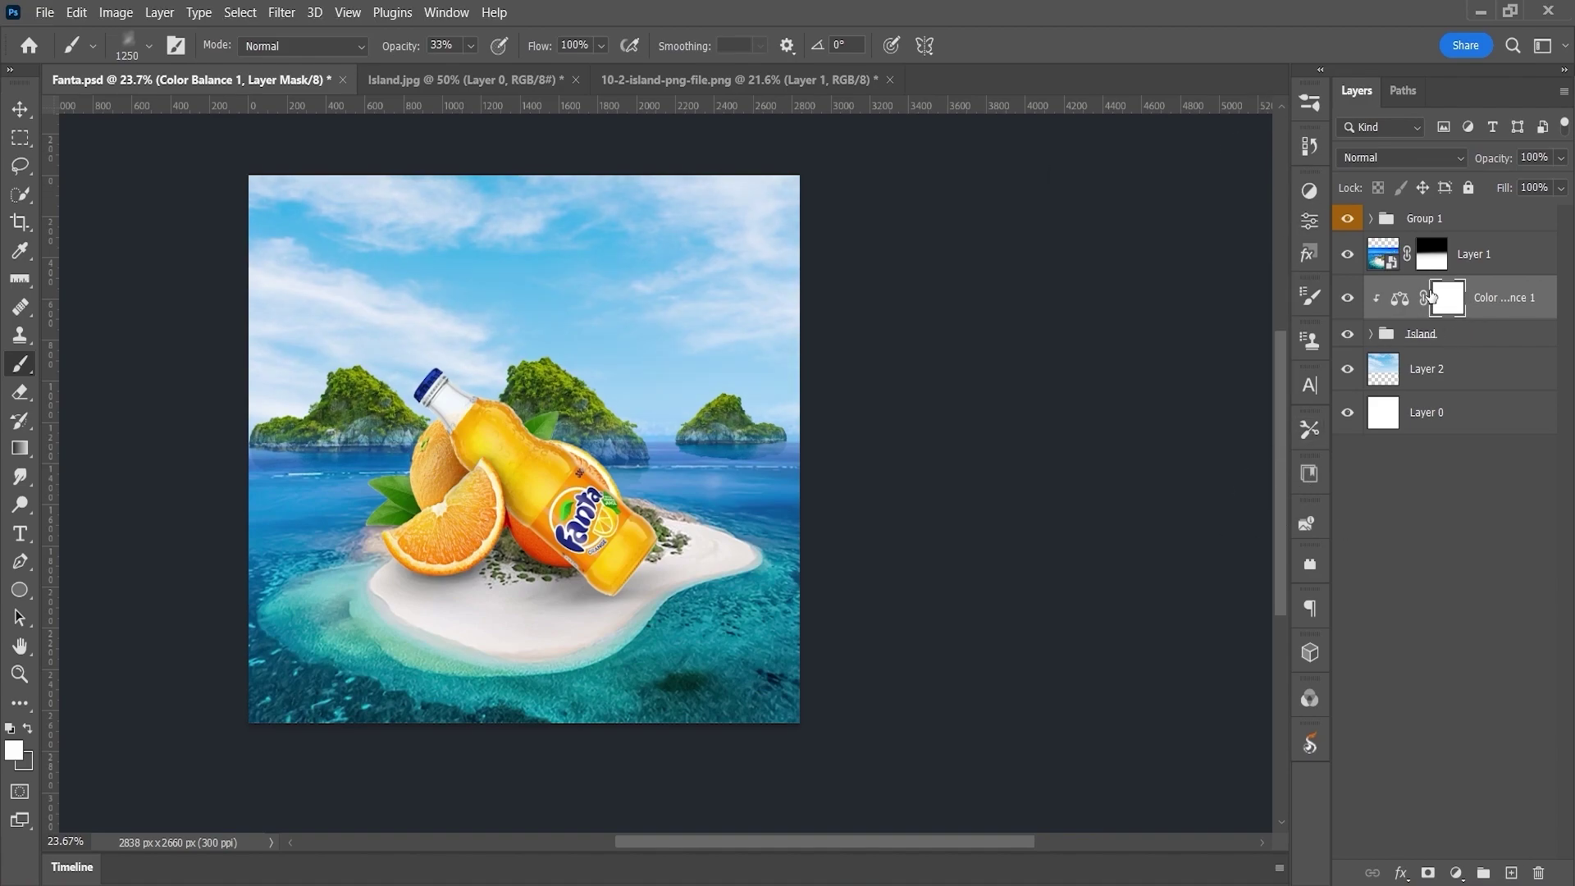
- Set the brush to 56% opacity and about 405 px for painting the mask
left_click_drag(596, 439, 566, 439)
left_click(435, 46)
type("56")
left_click_drag(562, 375, 614, 419)
- Create a new empty layer named Fog
left_click(1511, 873)
double_click(1428, 298)
type("Fog")
key("Return")
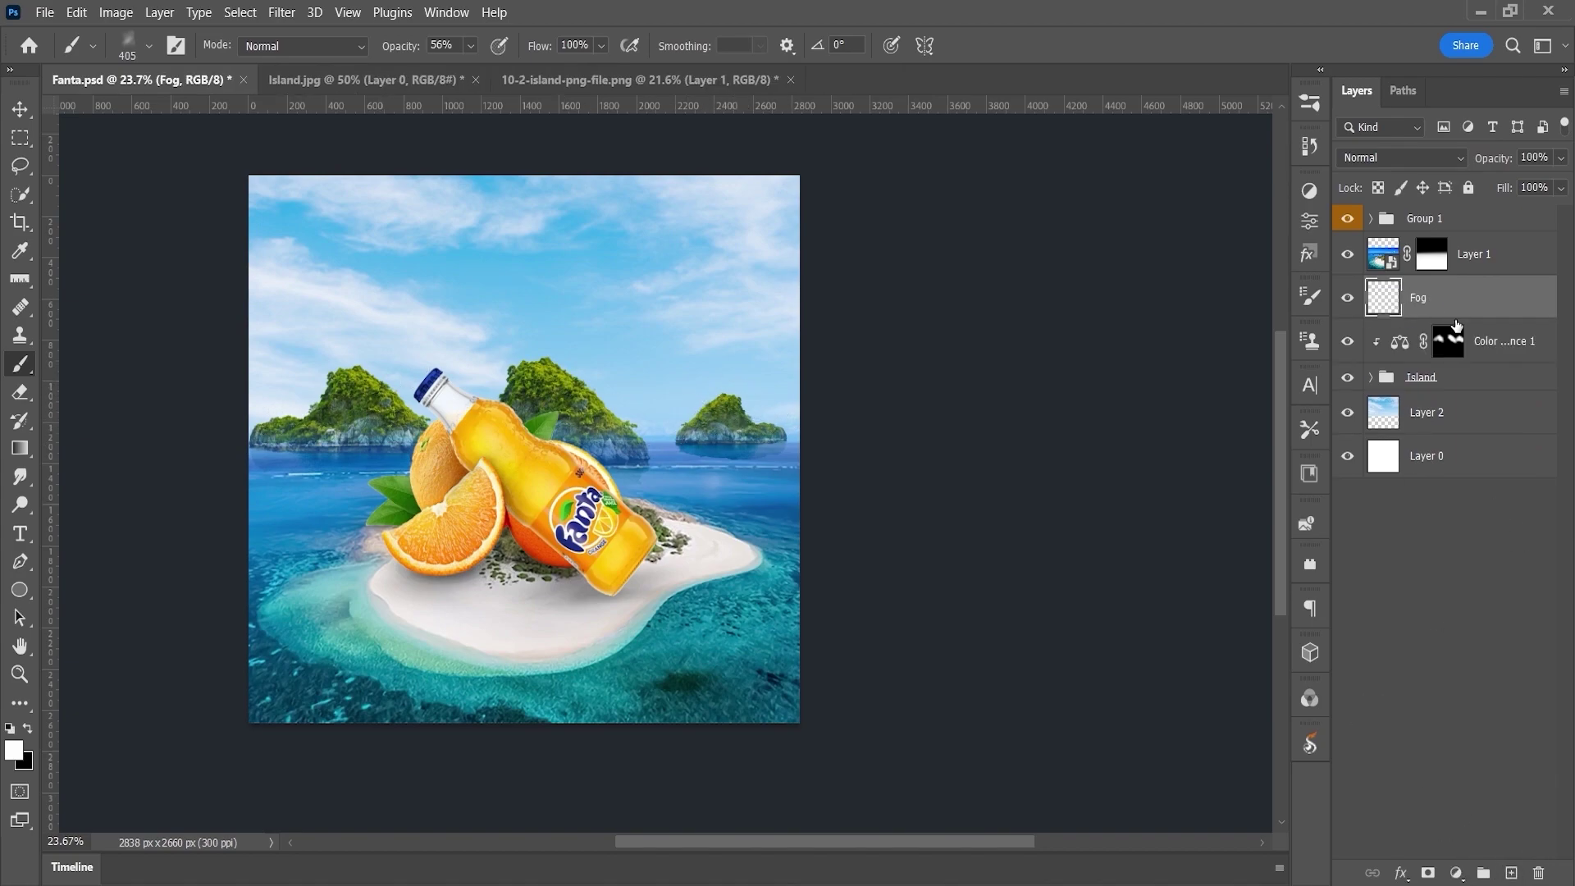
- Paint sampled blue haze near the right island at 21% opacity, clipped to the layer below
mouse_move(632, 466)
left_mouse_down()
mouse_move(687, 484)
mouse_move(706, 463)
left_mouse_up()
left_click(710, 439, "alt")
left_click_drag(809, 415, 767, 415)
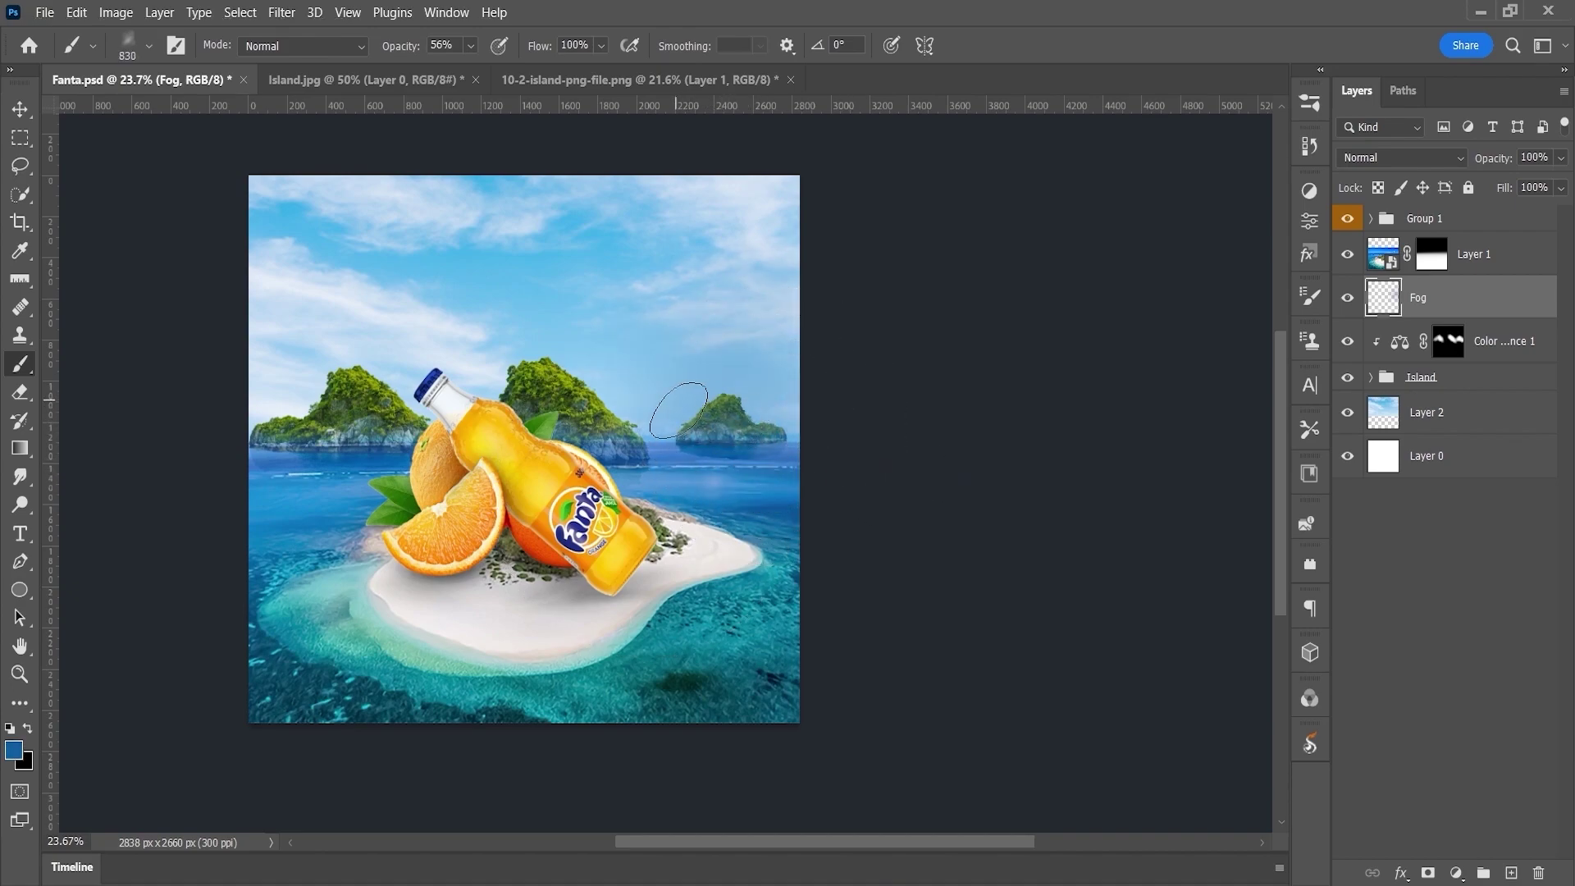
left_click_drag(246, 402, 291, 402)
key("2")
key("1")
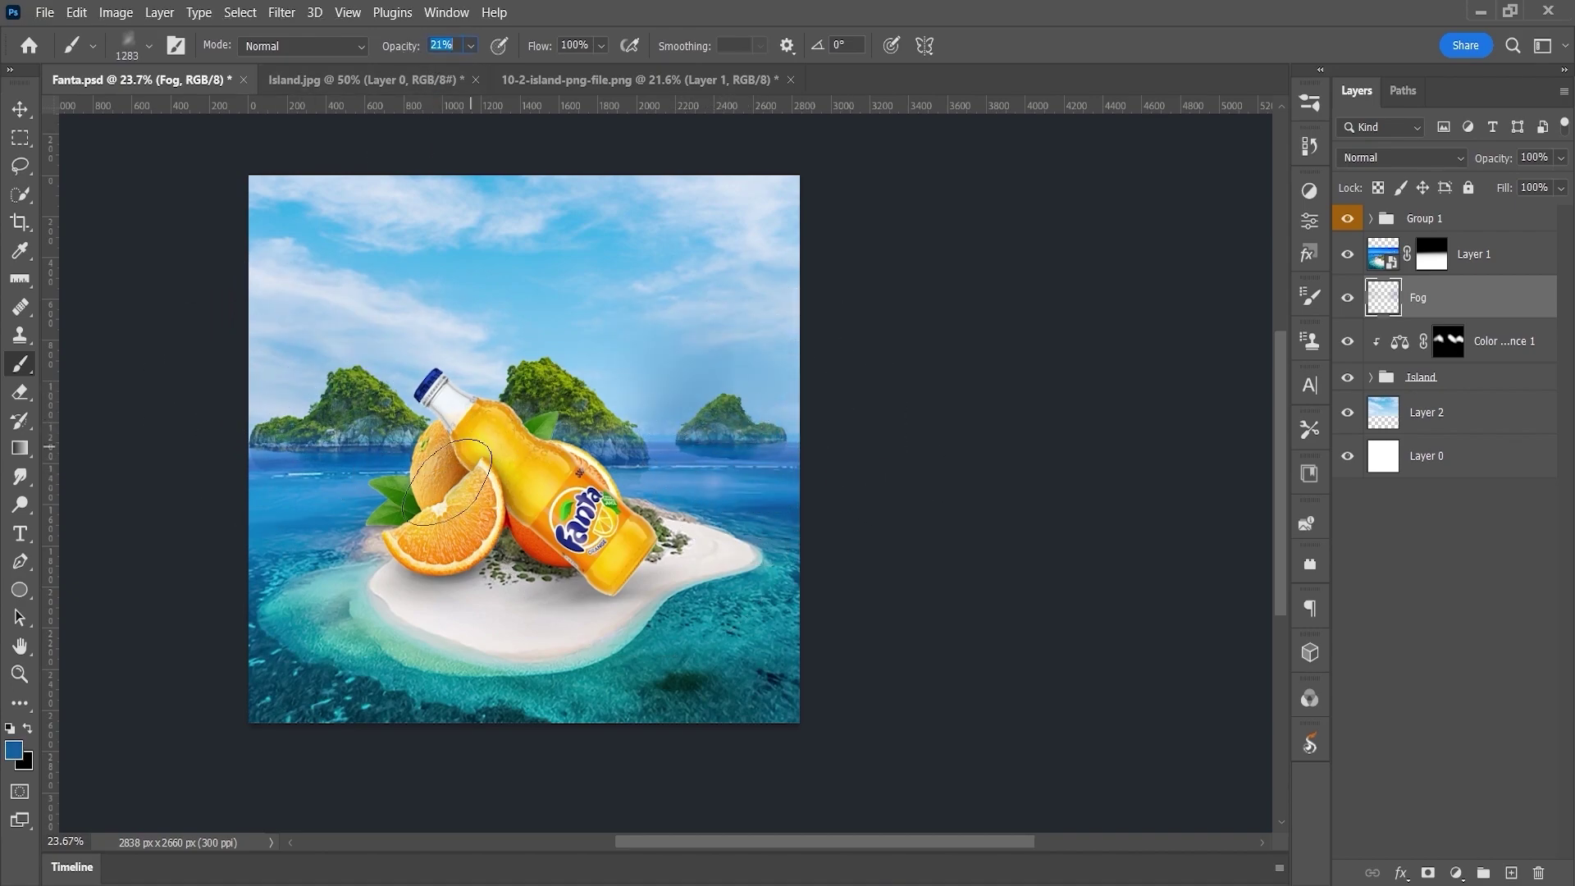
left_click_drag(677, 488, 743, 410)
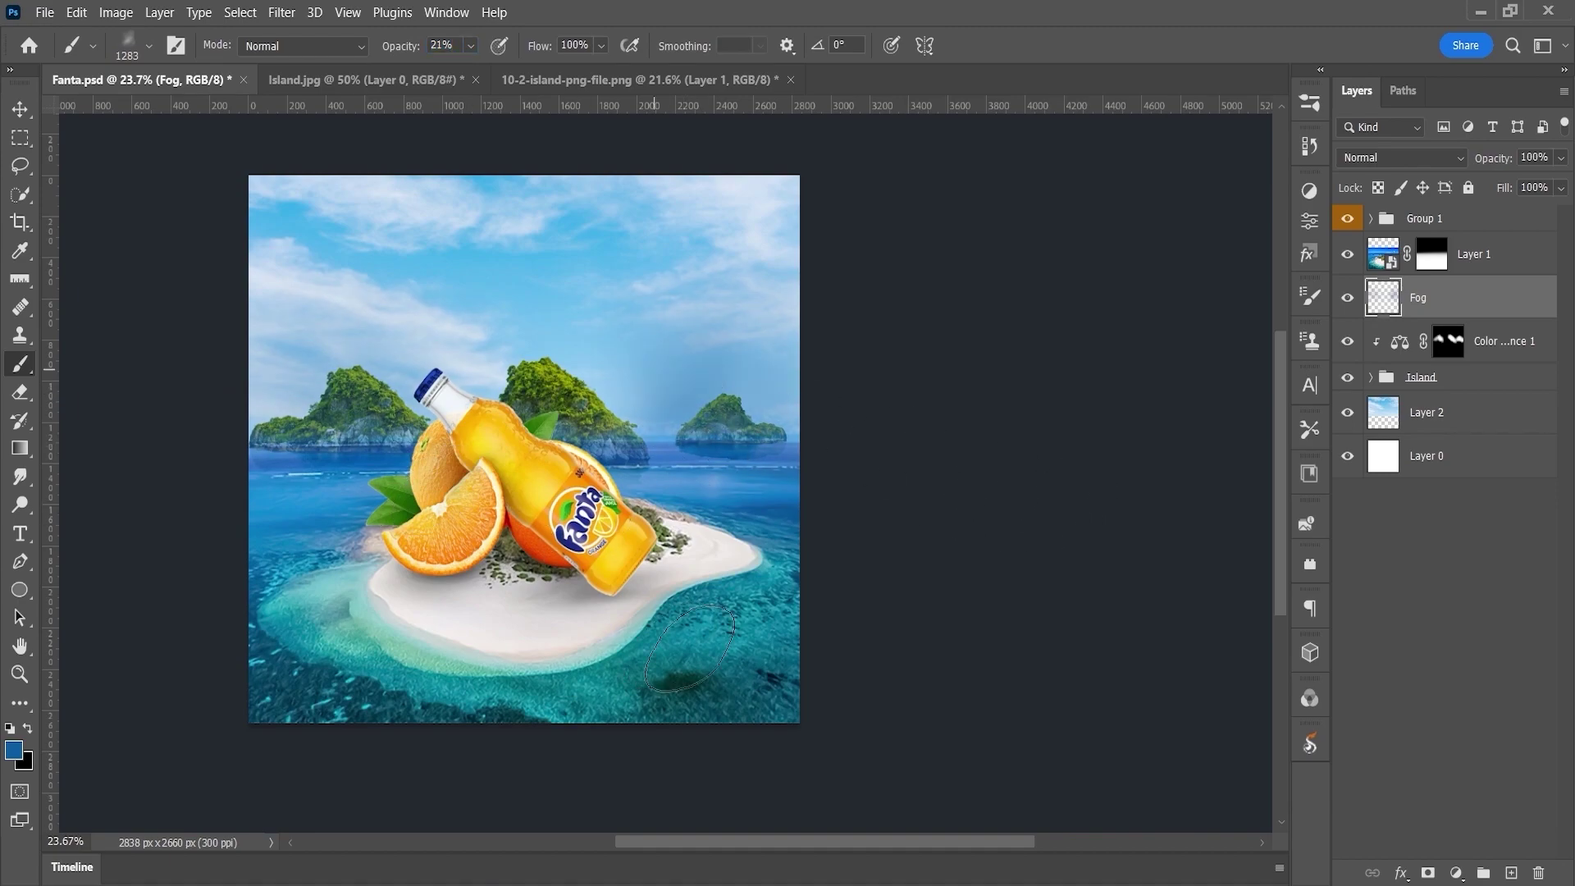
left_click(1411, 324, "alt")
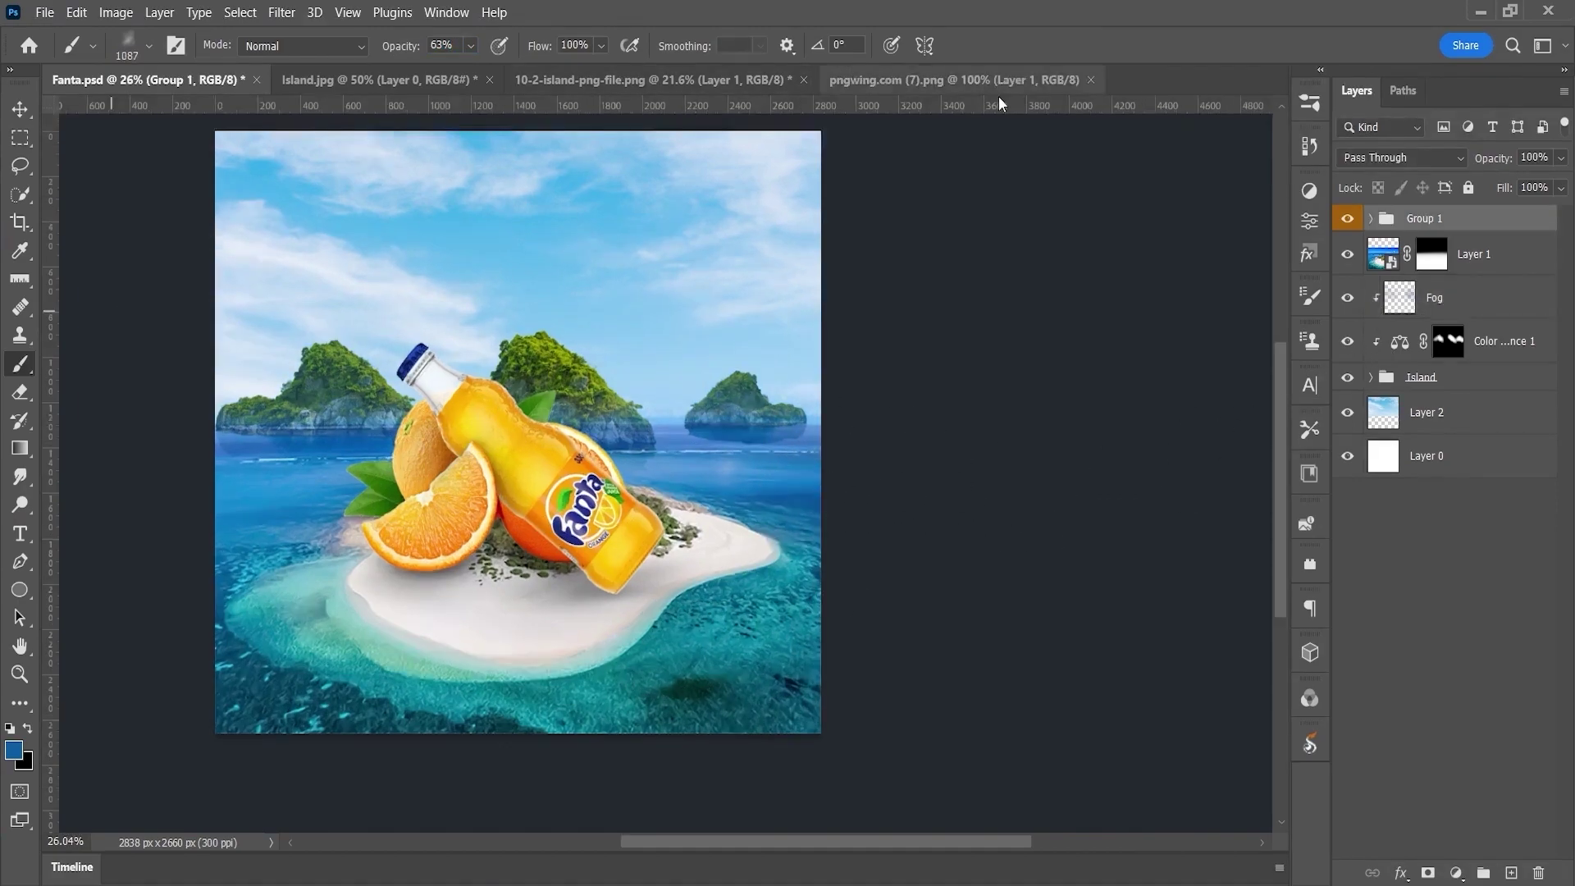
- Move the greenery strip down onto the sandy island
key("ctrl+t")
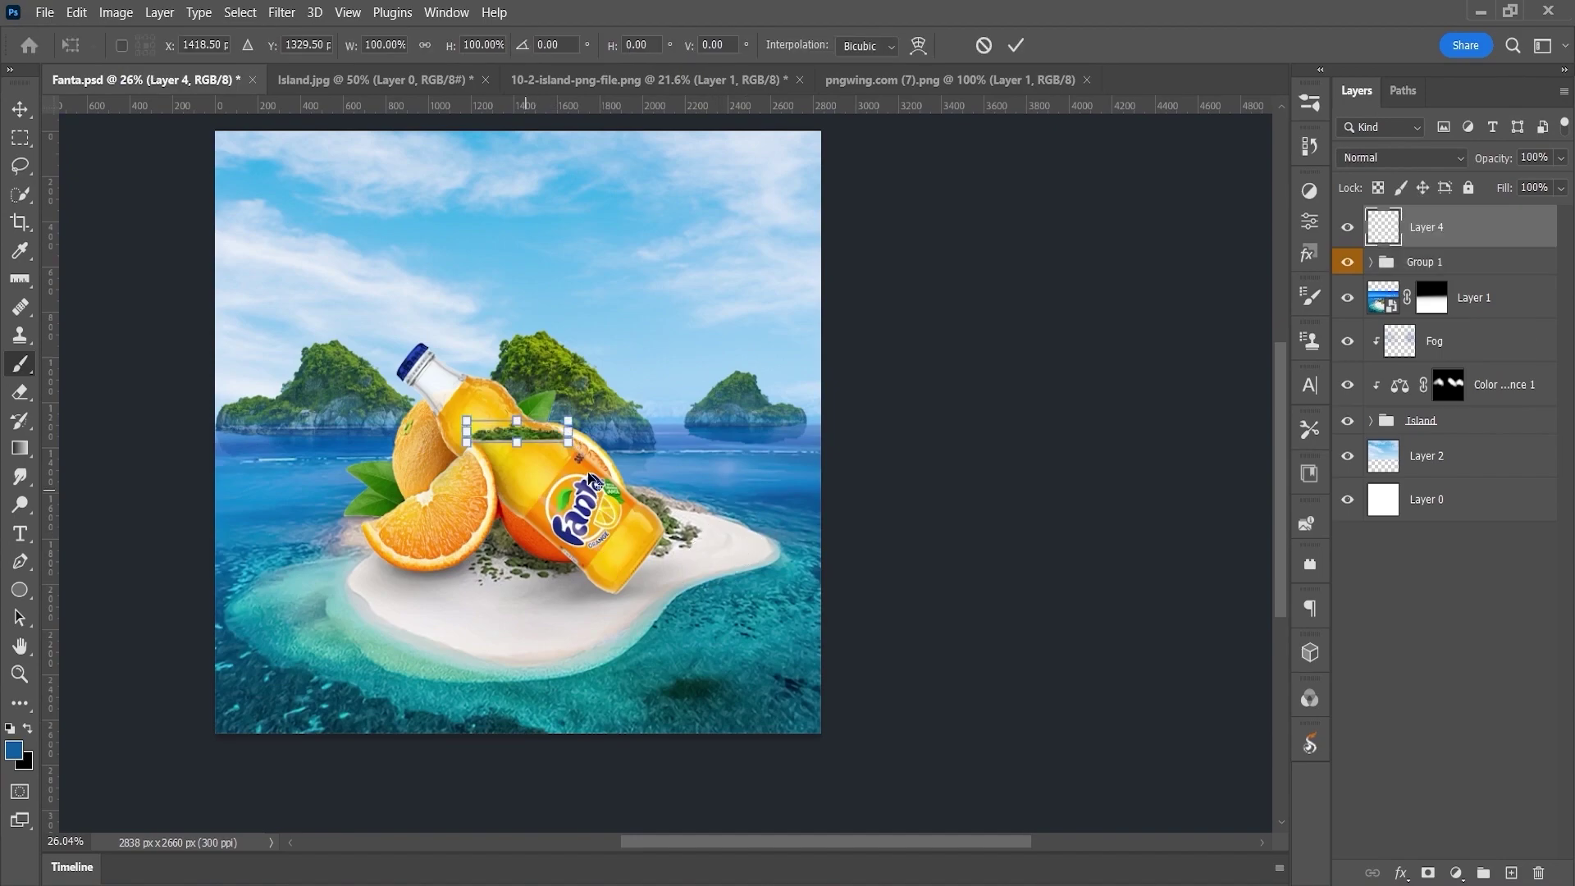
left_click_drag(714, 452, 609, 596)
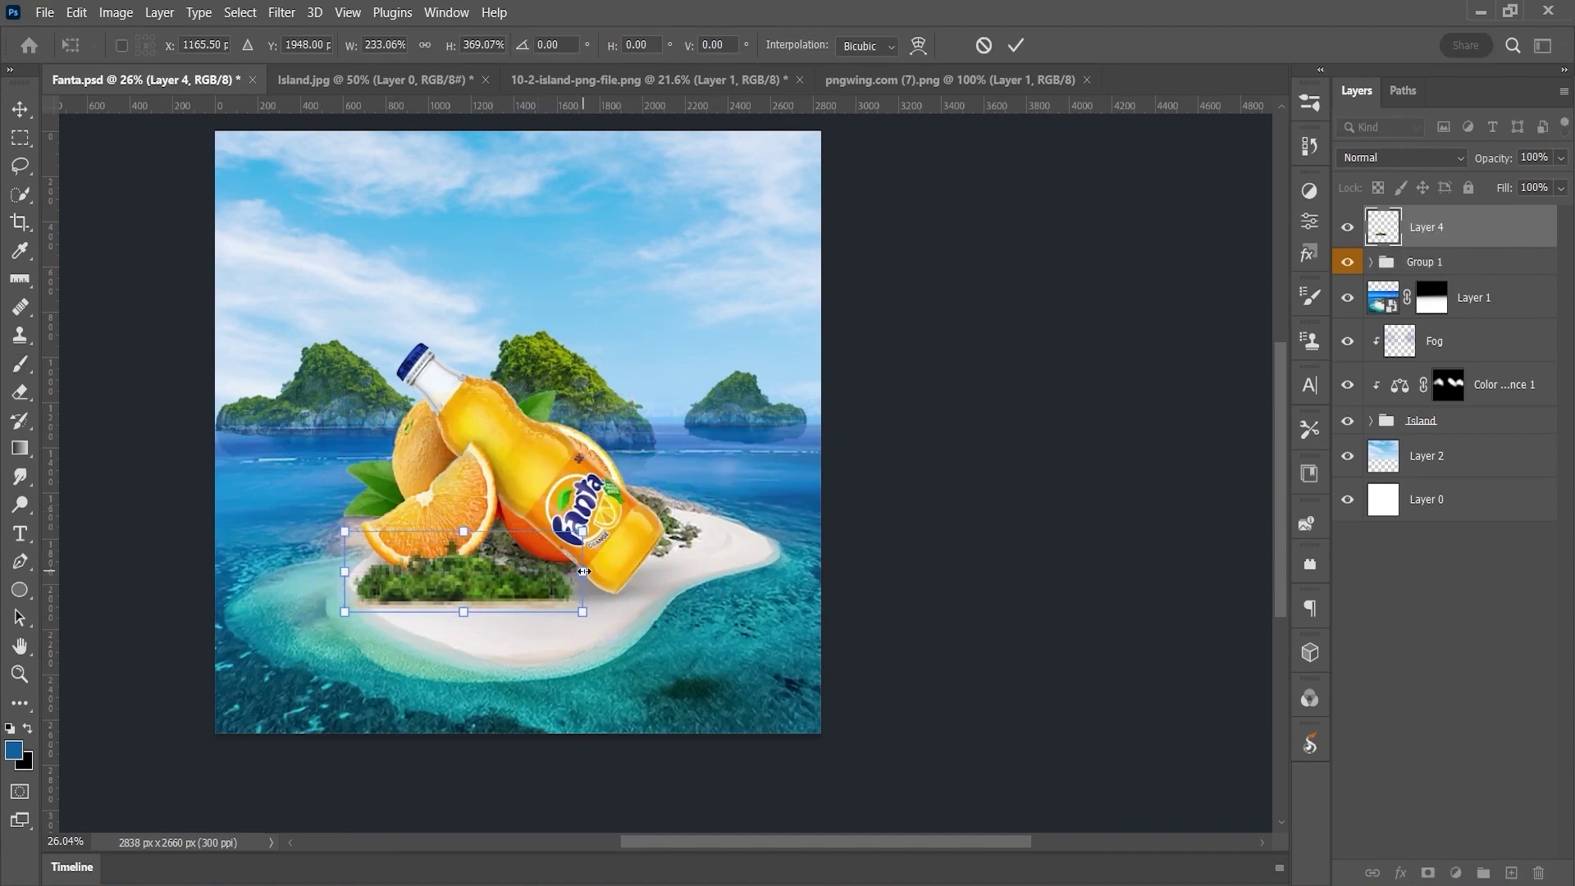
left_click(1016, 45)
key("b")
- Skew and distort the tree strip so it sits on the sand
key("ctrl+t")
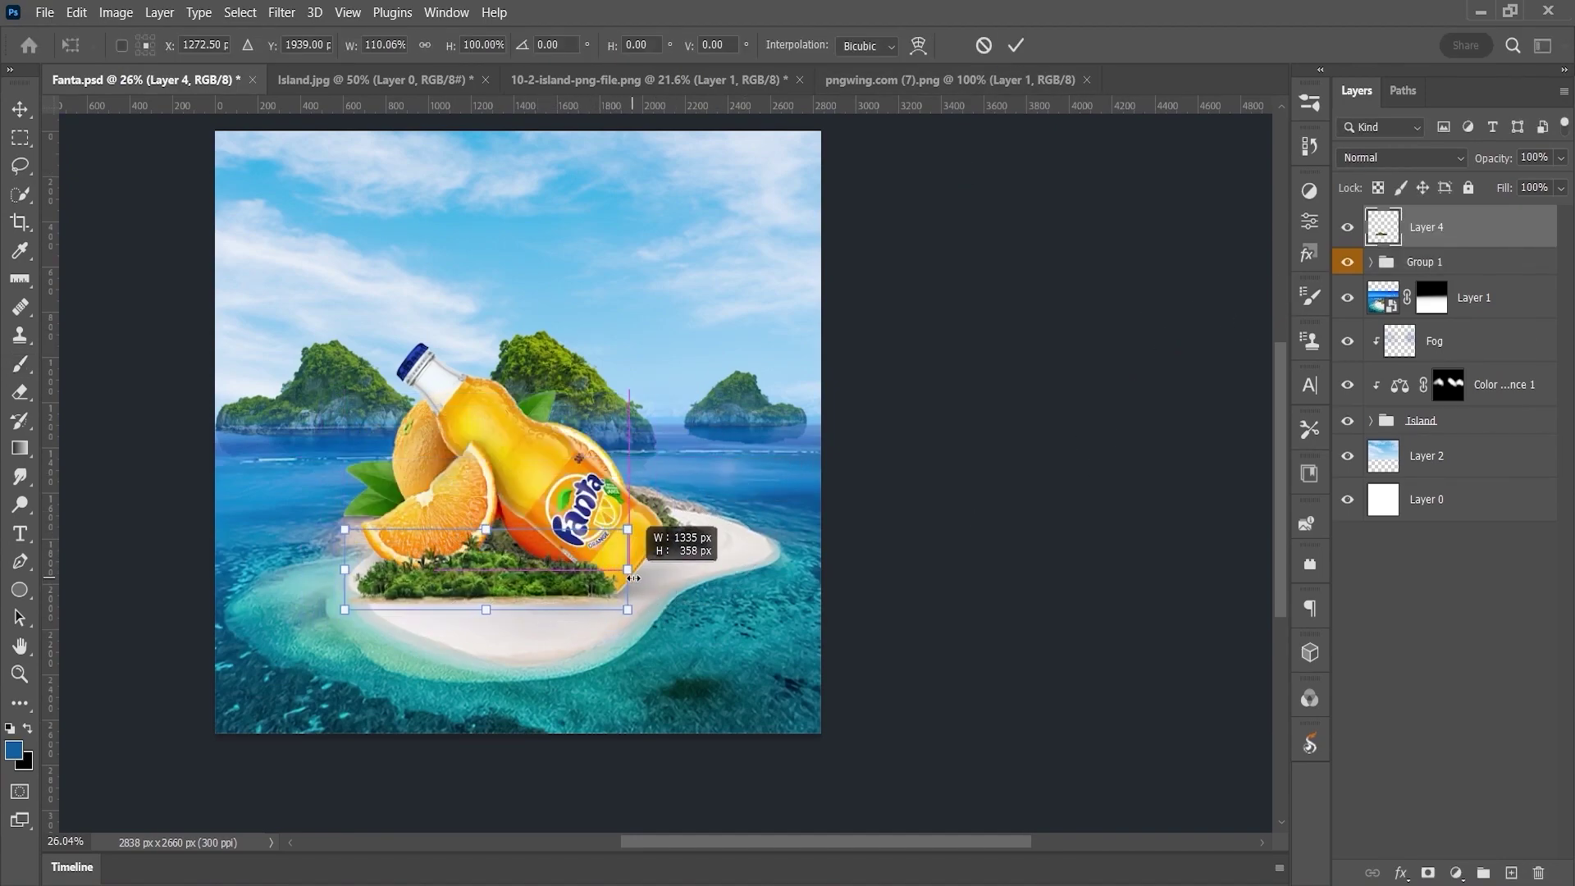
left_click_drag(468, 580, 483, 584)
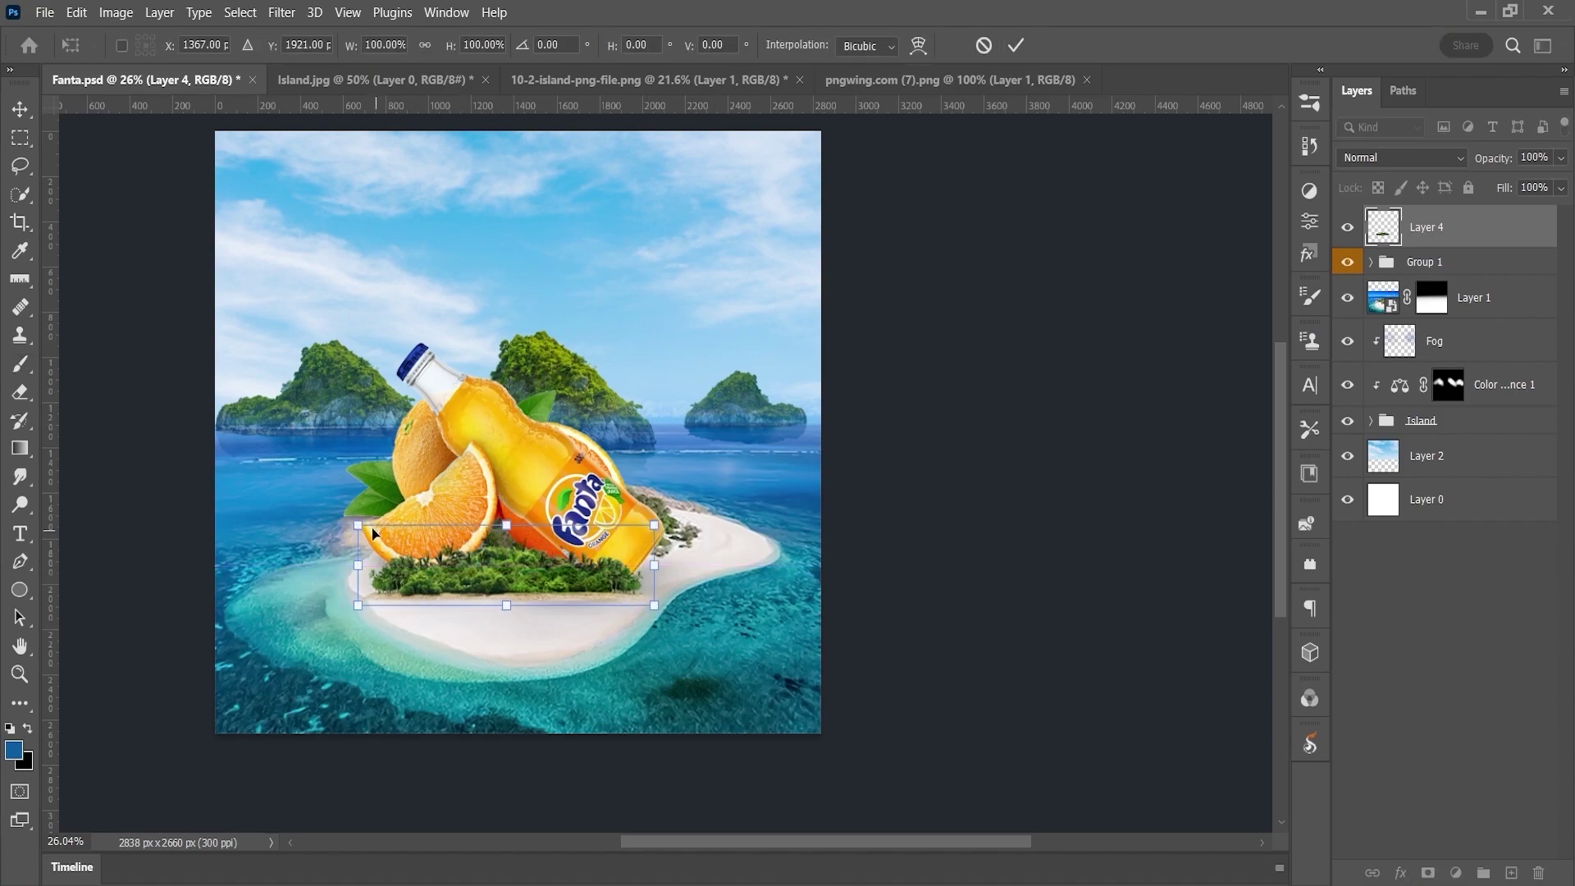
left_click_drag(358, 524, 346, 506)
left_click_drag(357, 605, 355, 611)
- Add a layer mask to the trees layer, Layer 4
left_click(1016, 45)
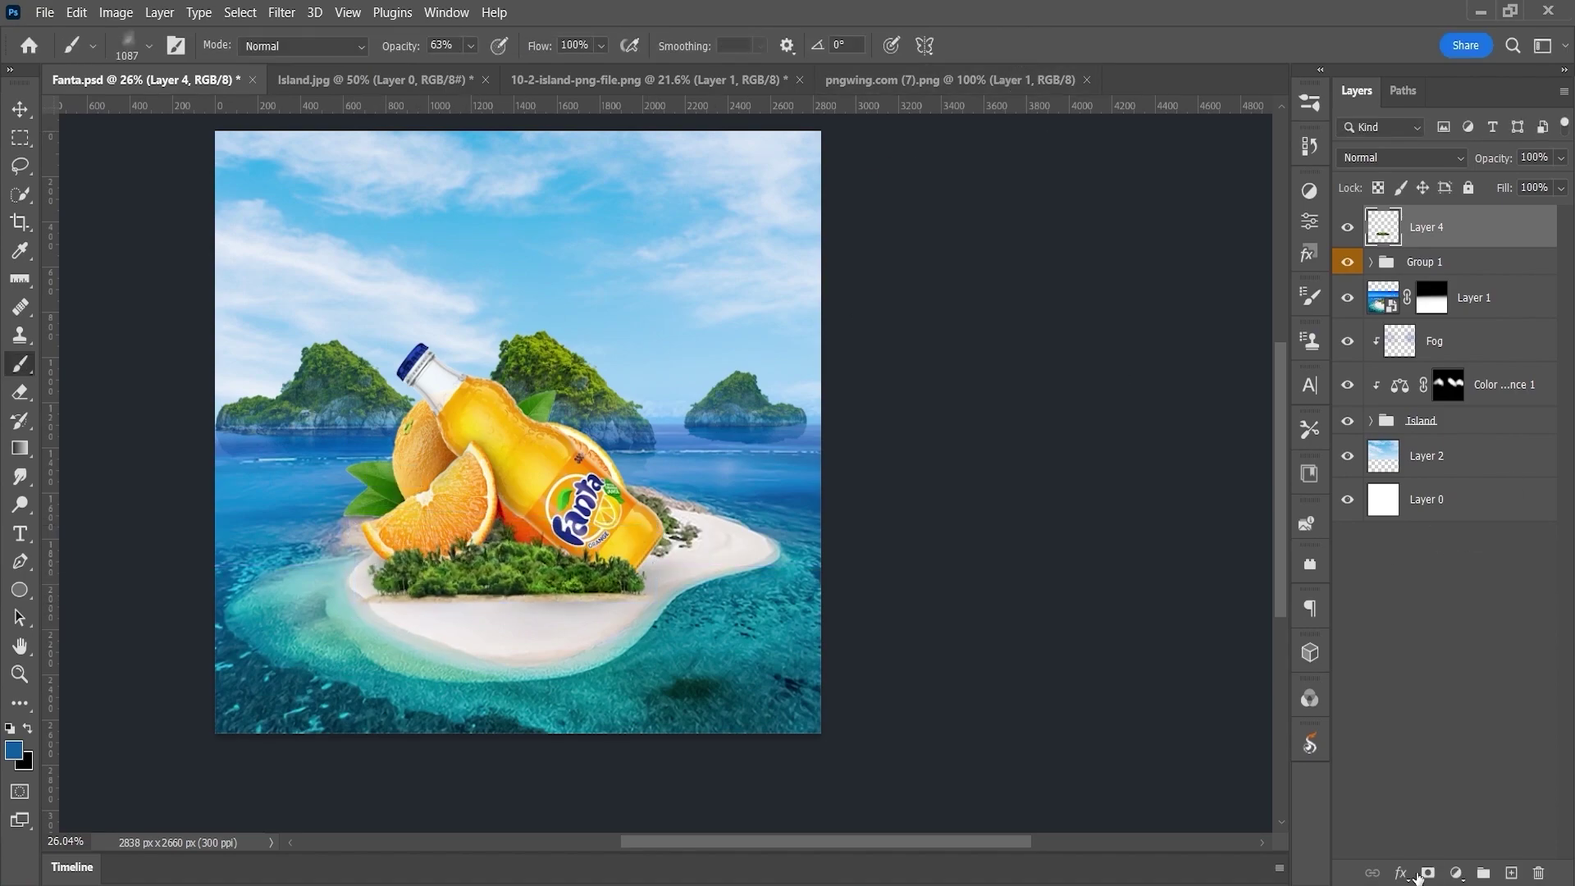
left_click(1429, 873)
scroll(443, 608, "up", 4)
scroll(443, 607, "up", 4)
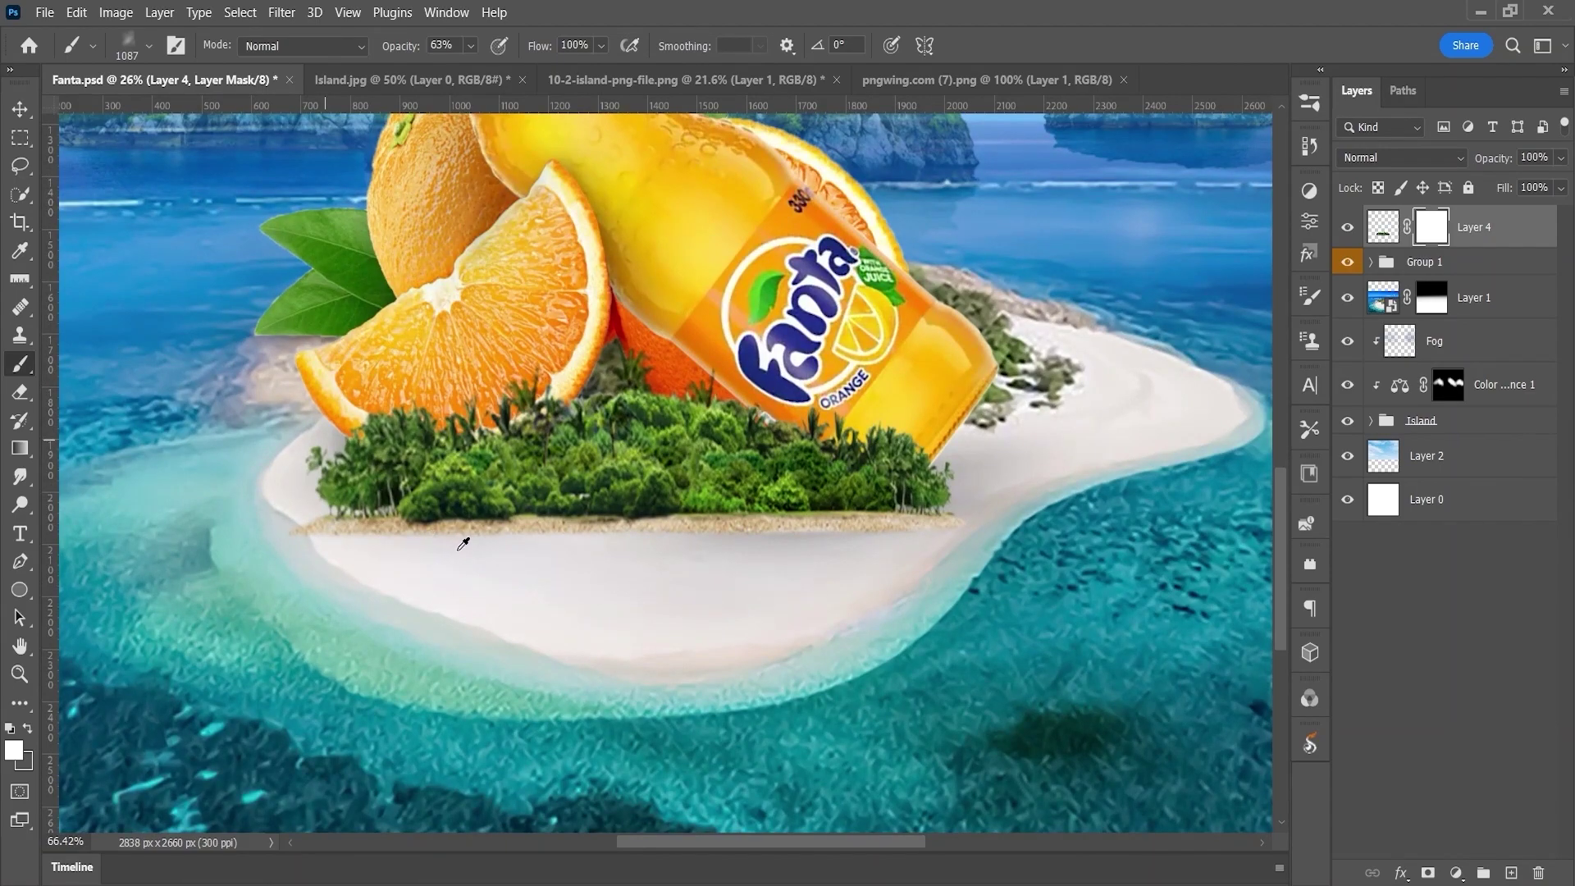
key("x")
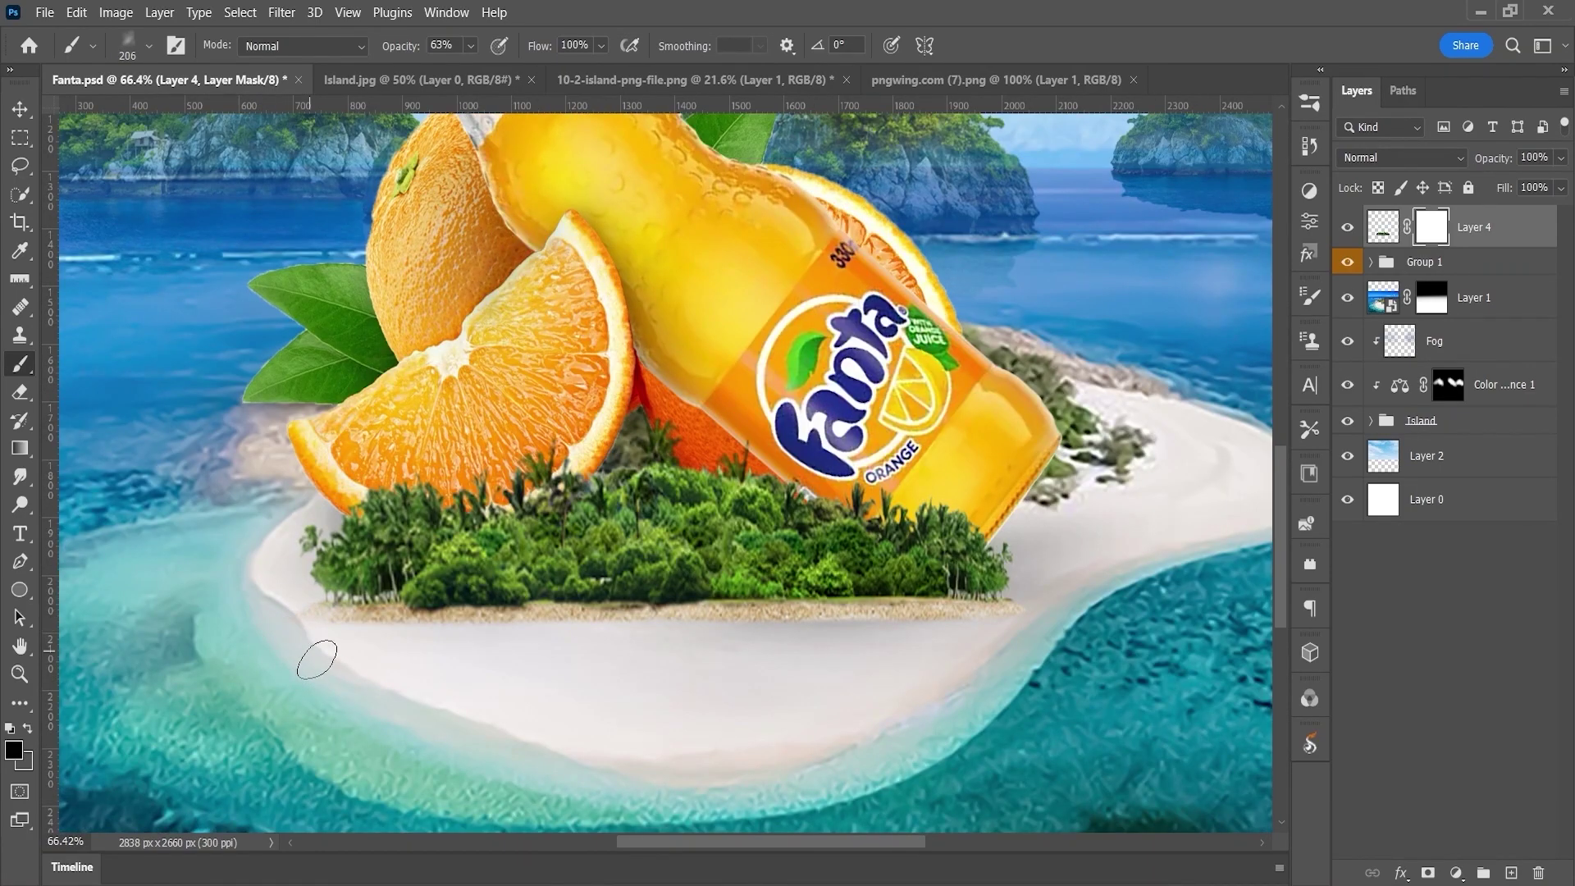
- Paint white with a Soft Round brush at about 78 px along the sand edge
left_click(1310, 102)
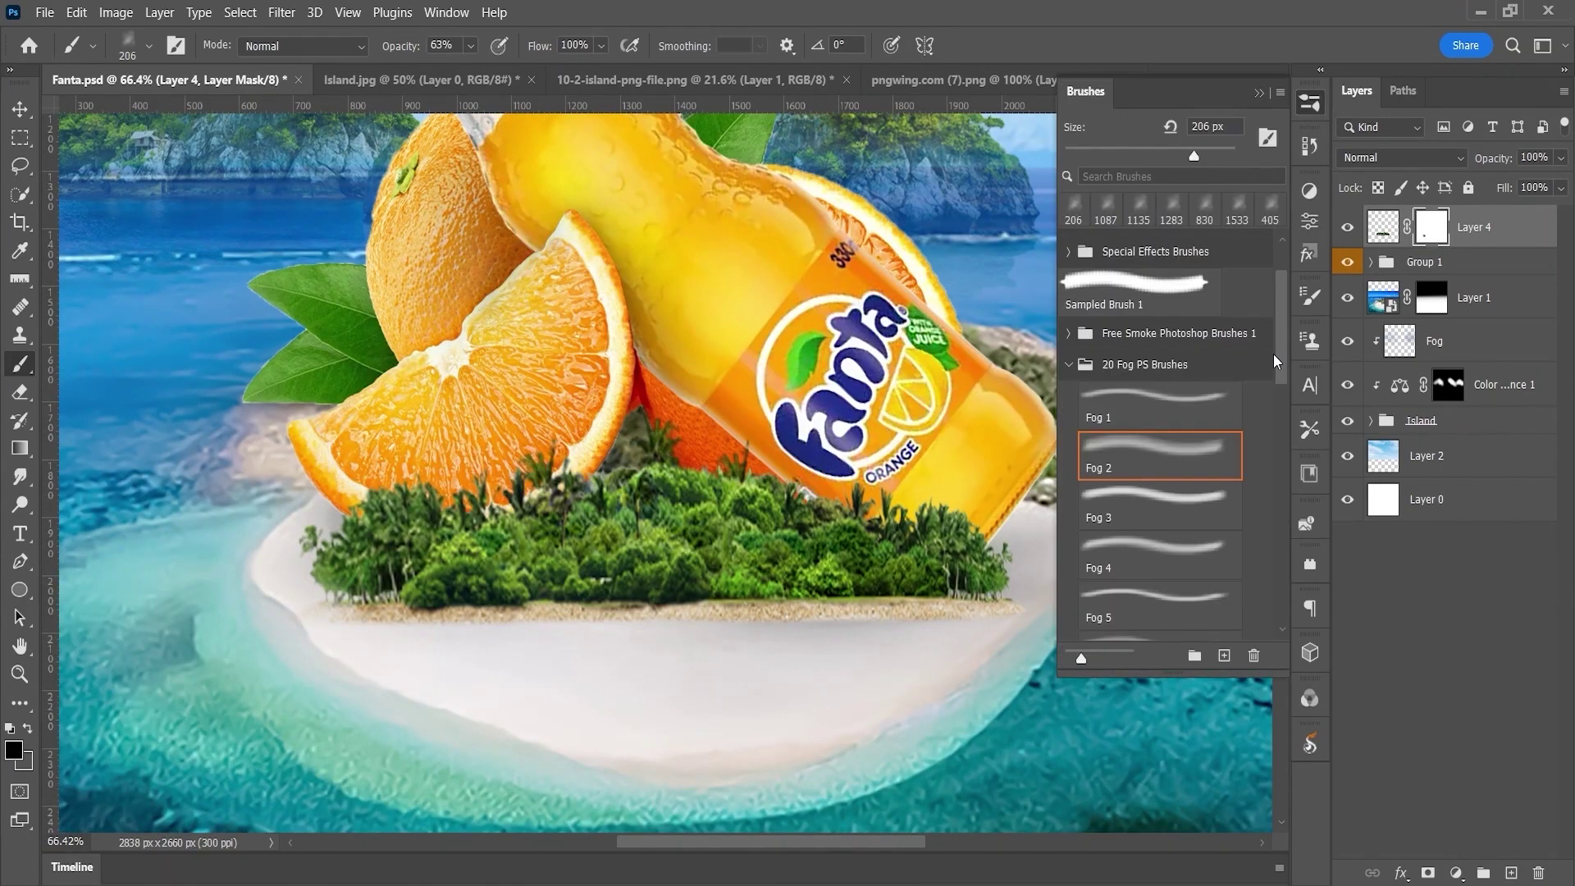
scroll(1165, 451, "up", 2)
left_click(1069, 245)
left_click(1160, 283)
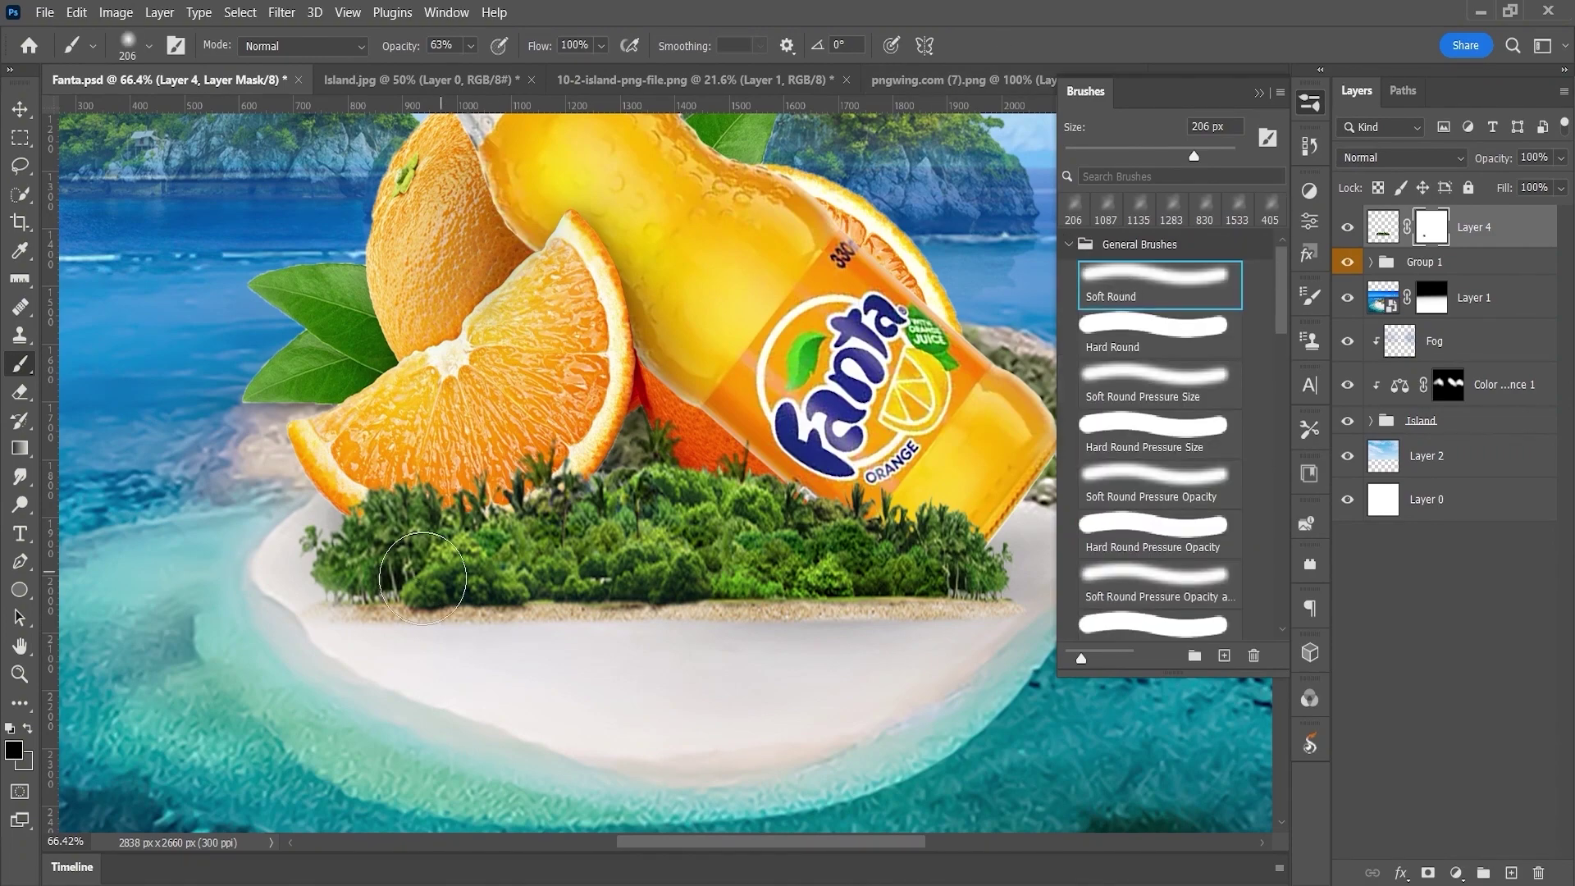
left_click(671, 592)
left_click_drag(348, 652, 293, 631)
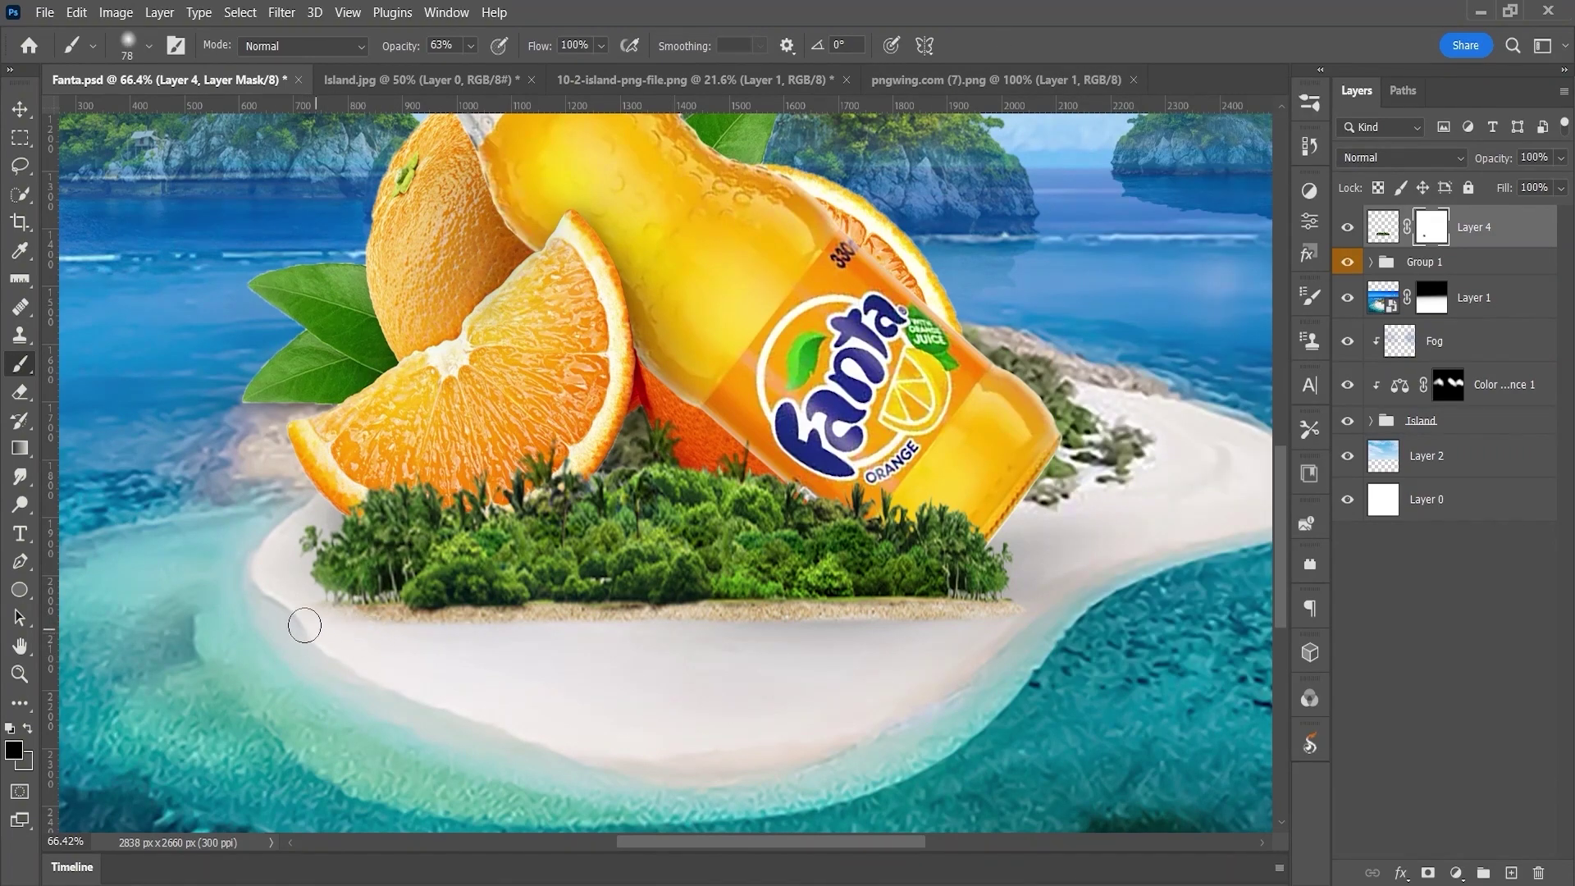
left_click(11, 746)
type("ffffff")
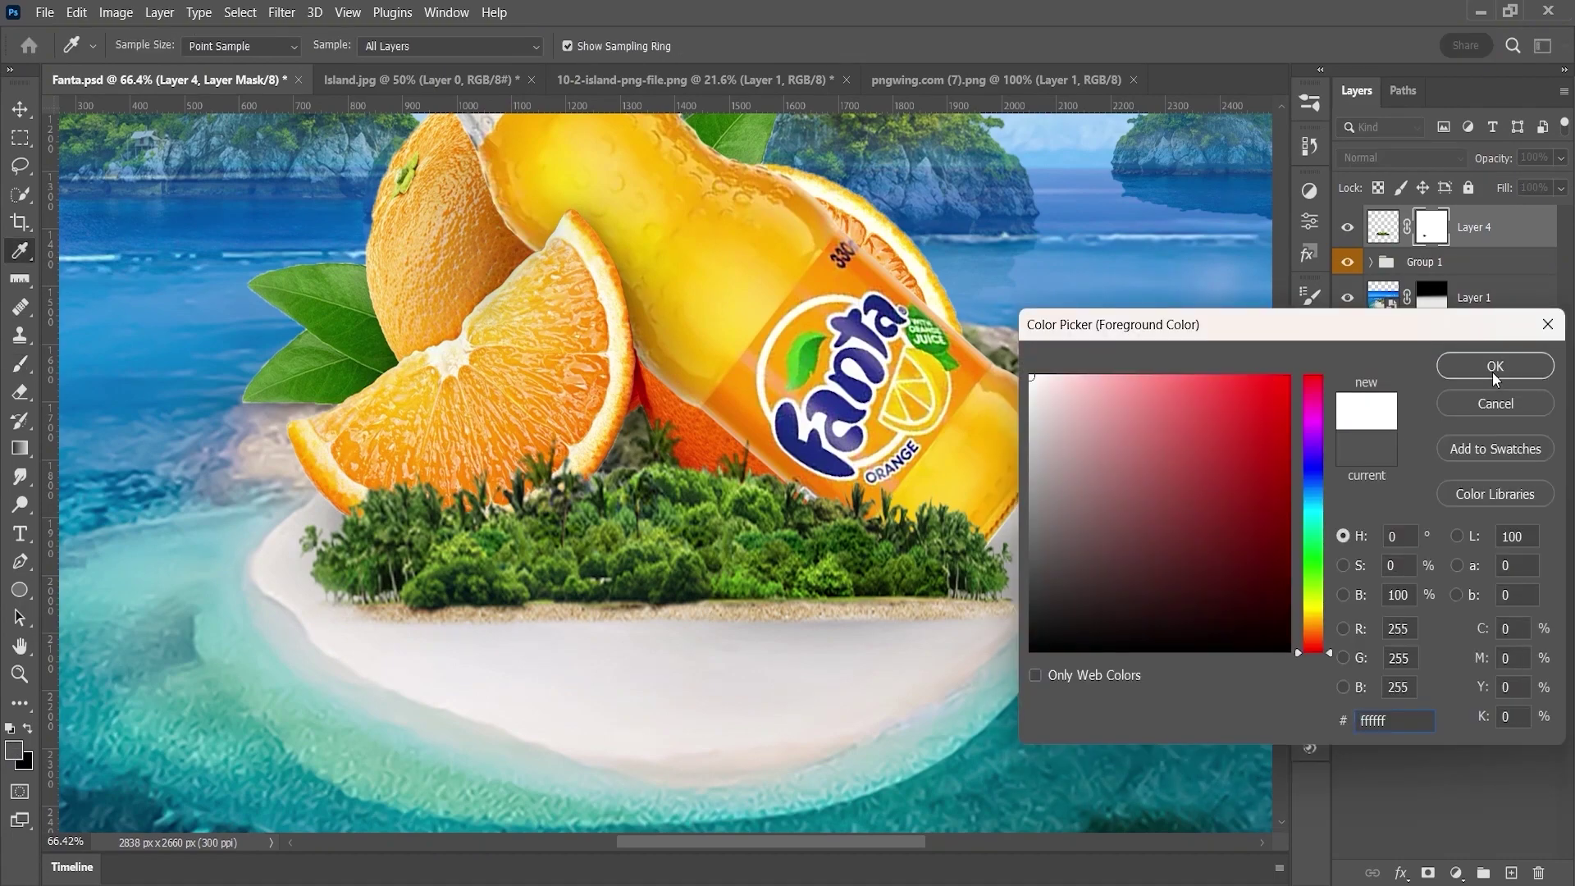
left_click(1493, 371)
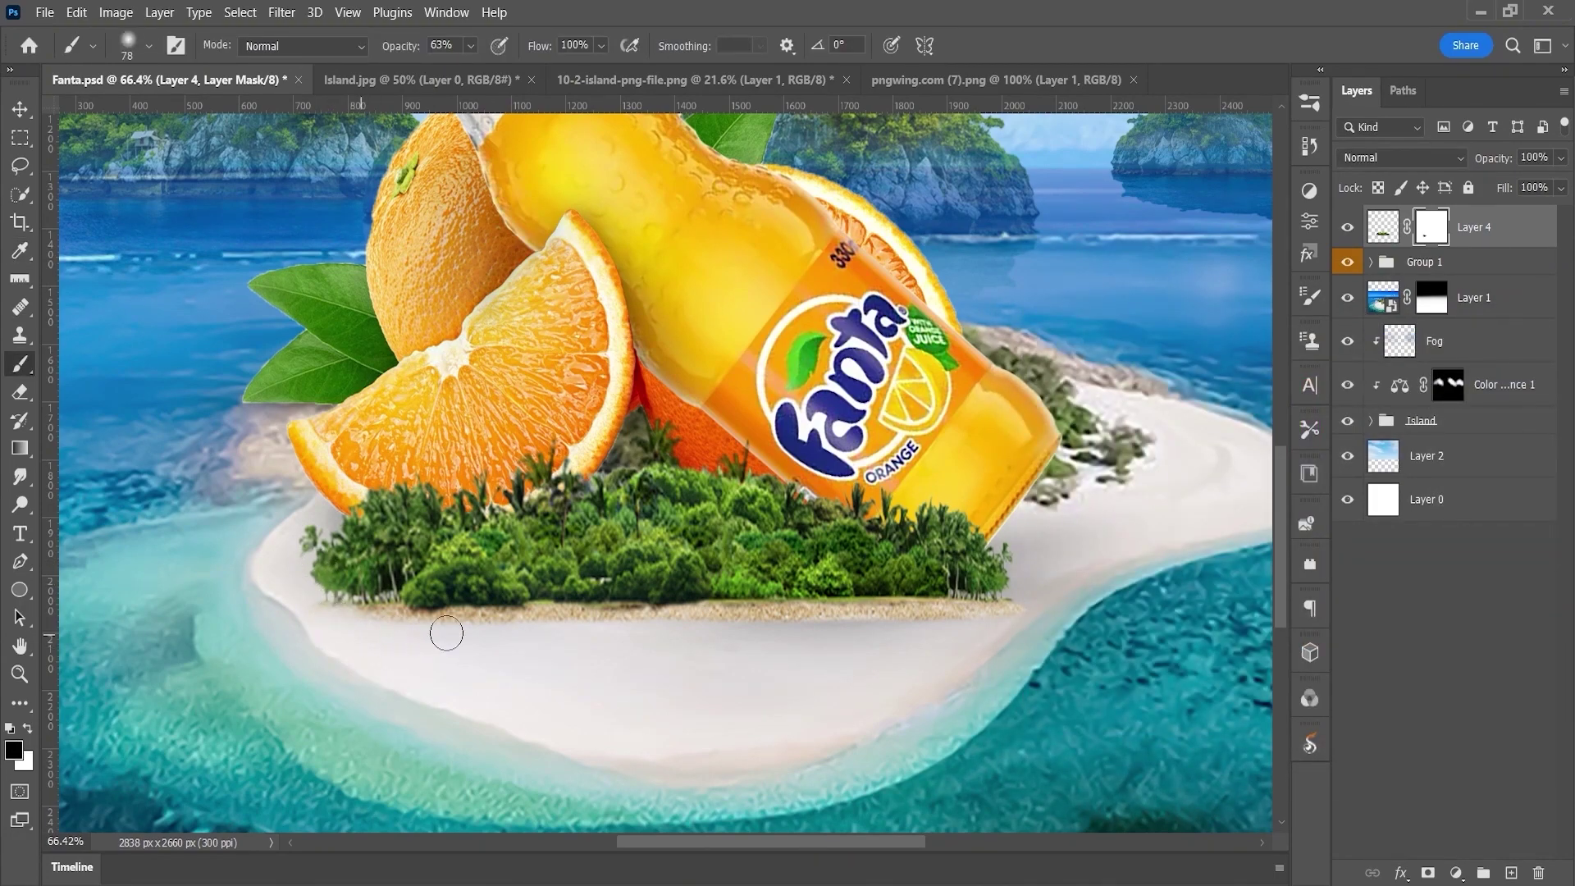
left_click_drag(446, 634, 895, 633)
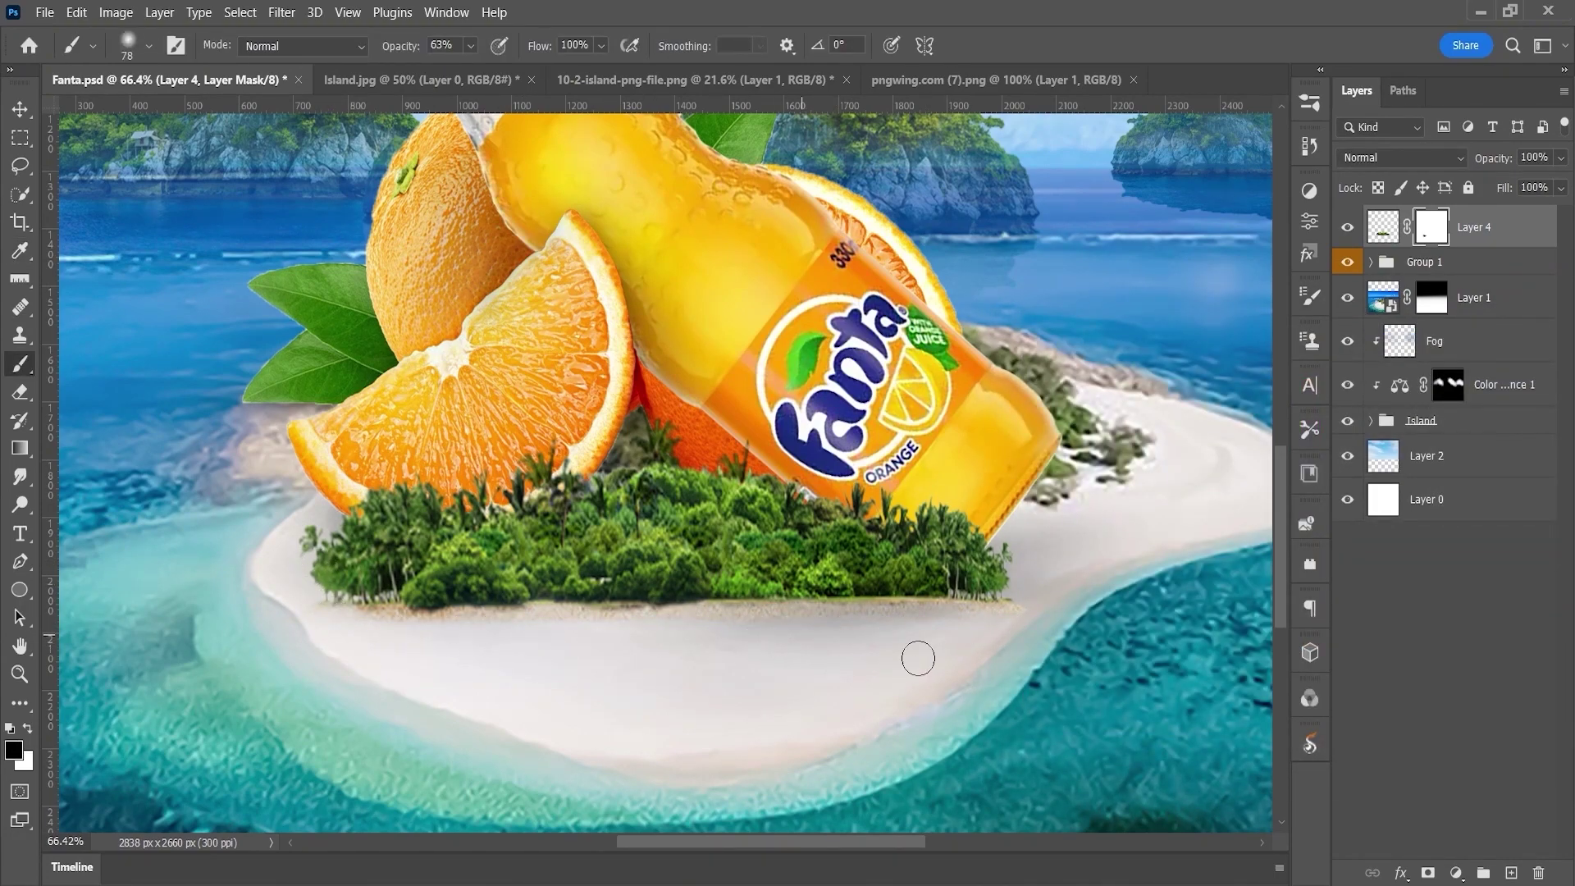
- Add a new empty layer above the bottle group
scroll(350, 624, "down", 4)
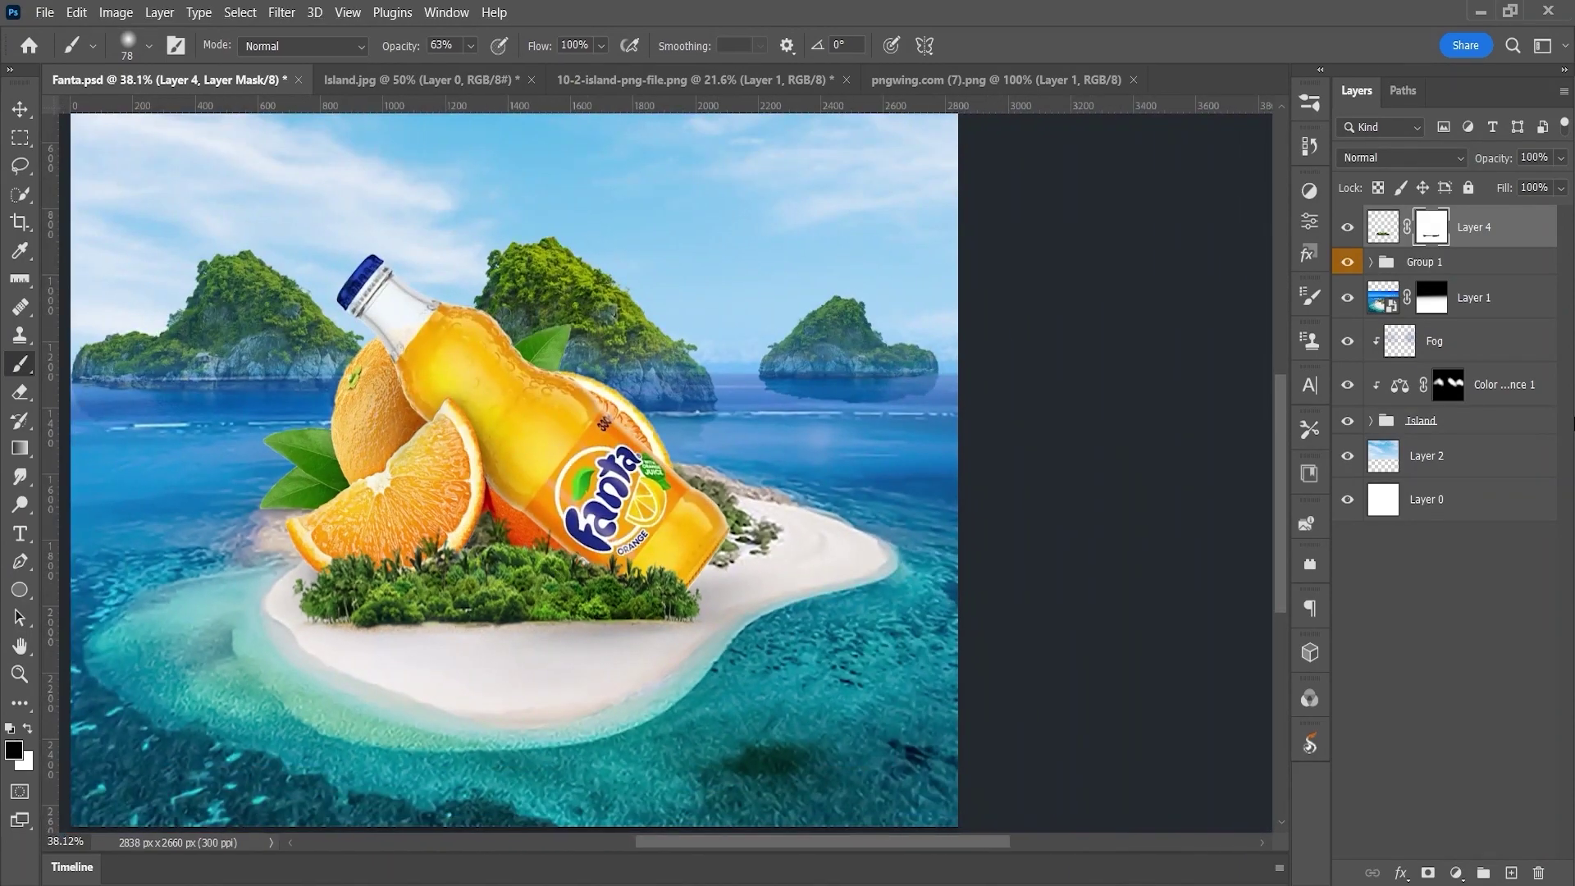
left_click(1444, 261)
left_click(1512, 873)
type("Sha")
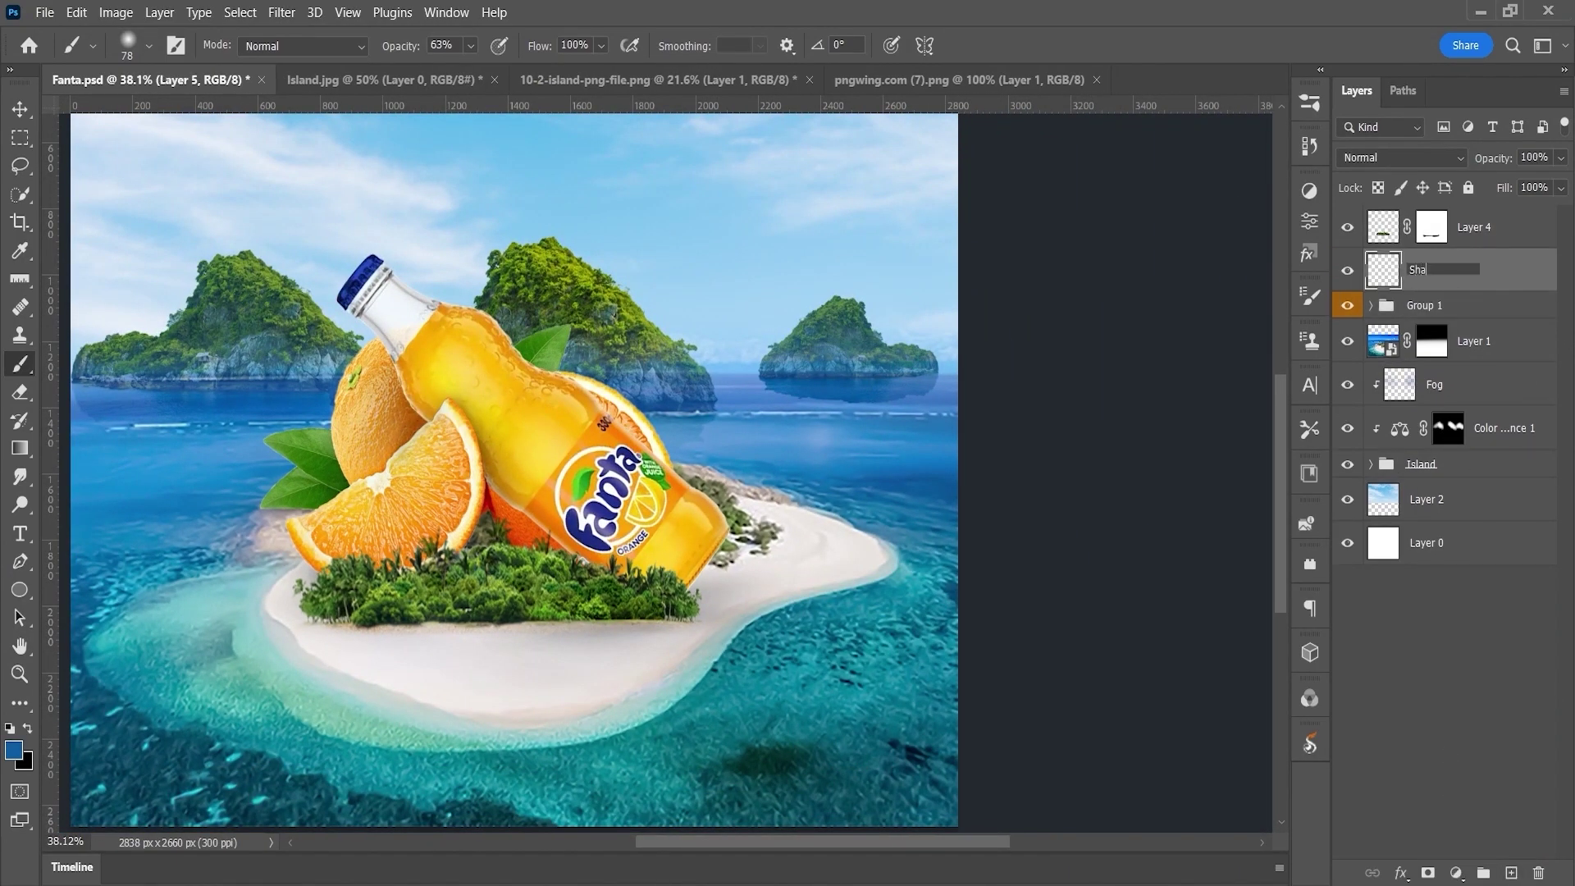
- Name the new layer Shadow and enlarge the brush to about 242 at lower opacity
type("dow")
key("Return")
scroll(336, 620, "up", 2)
key("bracketright")
key("bracketright")
key("bracketright")
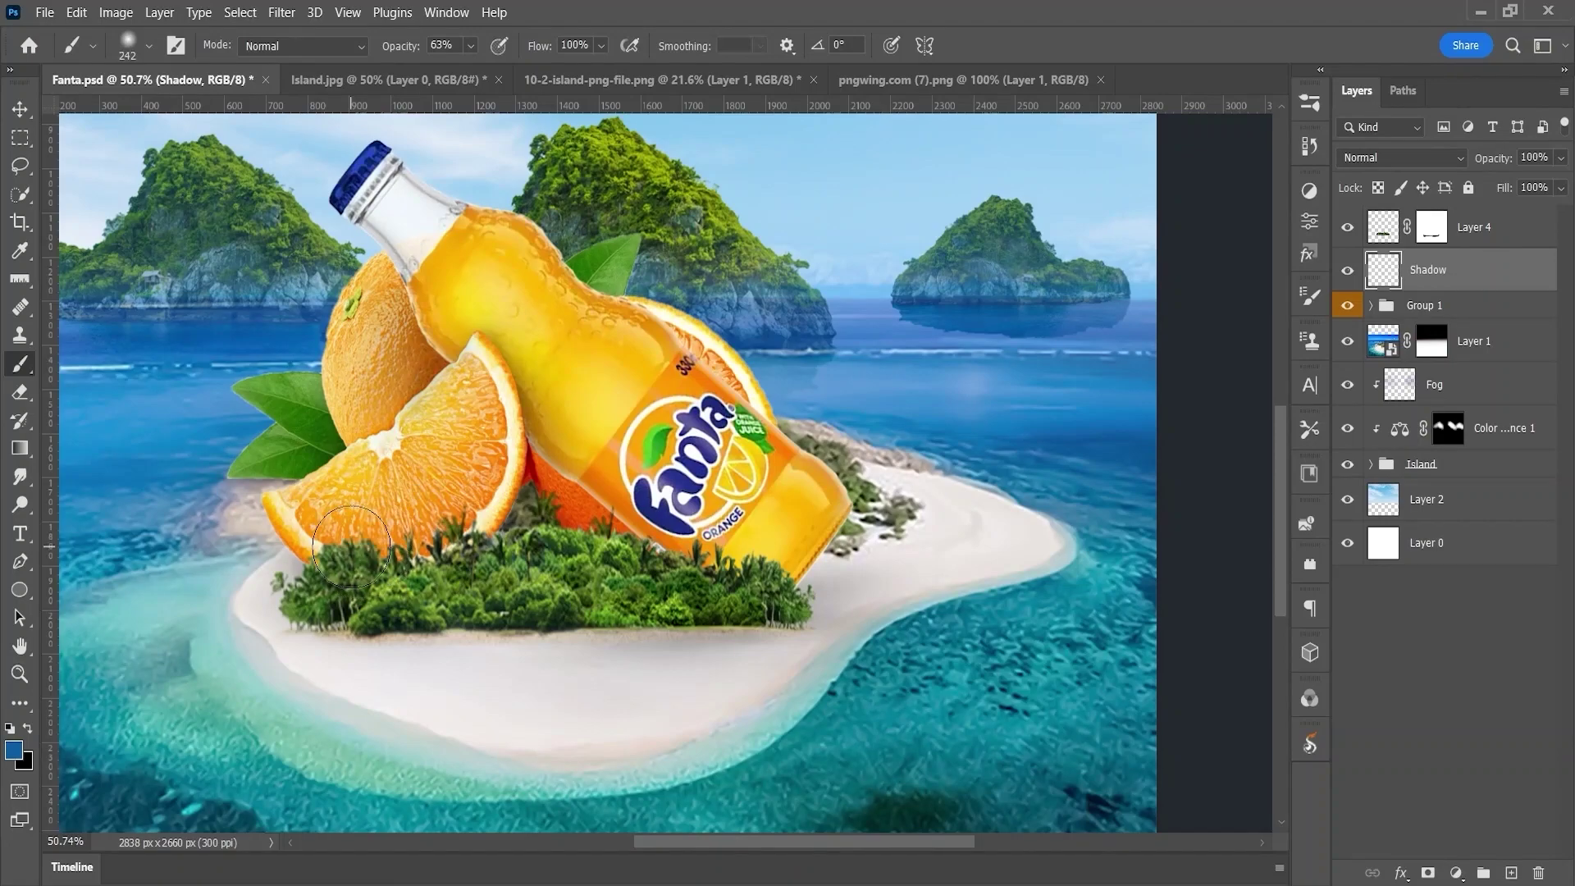
key("x")
left_click_drag(423, 49, 420, 51)
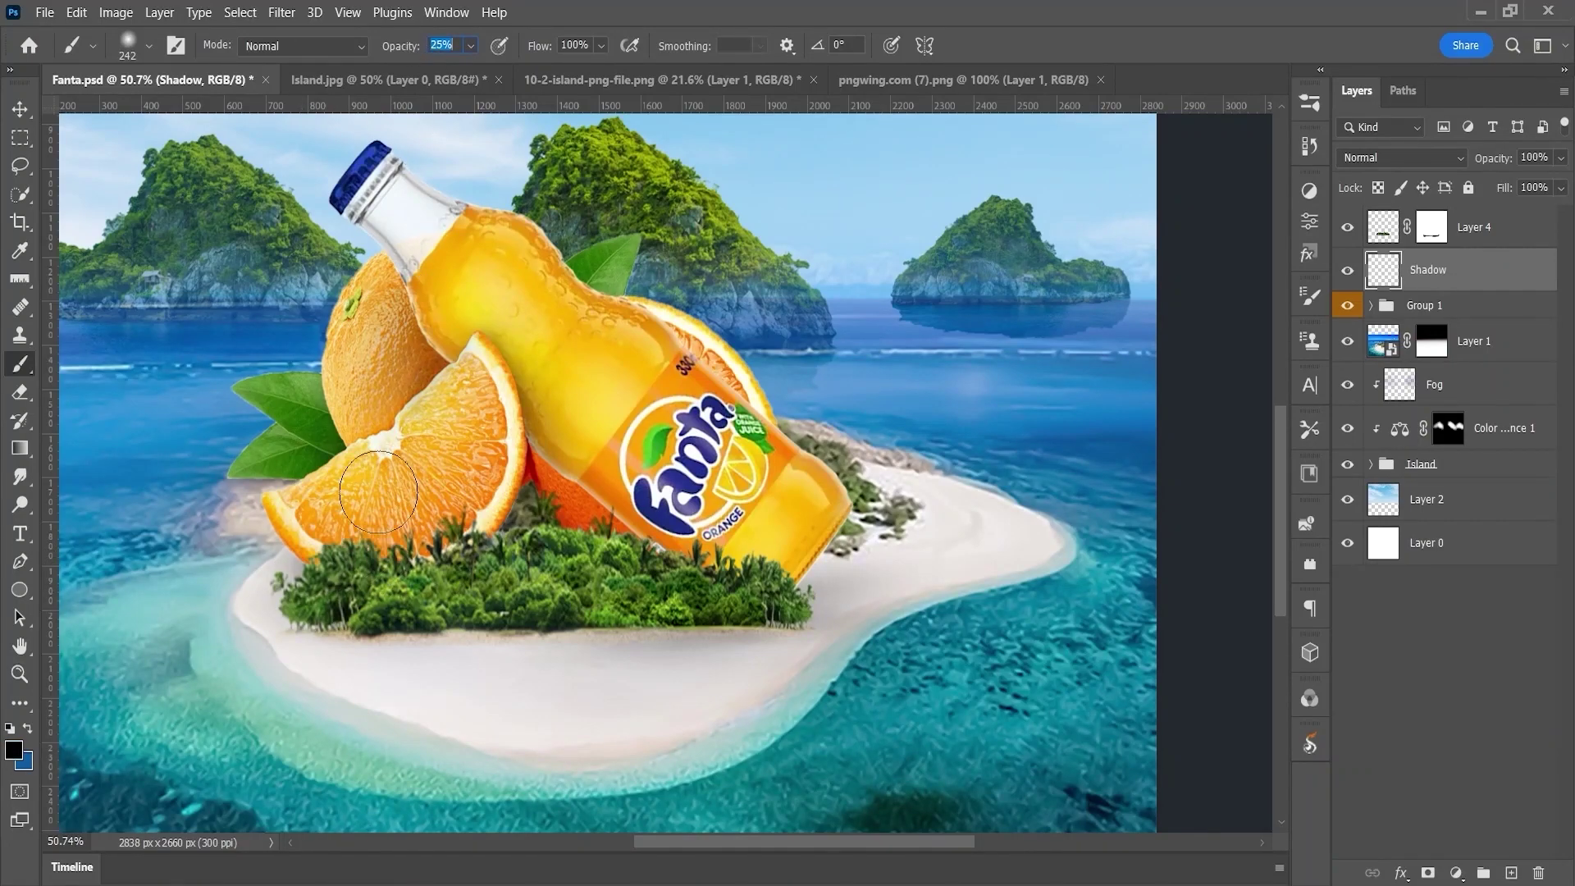
- Set the painting colour to black and resize the soft brush for shading
left_click(379, 491, "alt")
left_click(14, 749)
left_click(1494, 362)
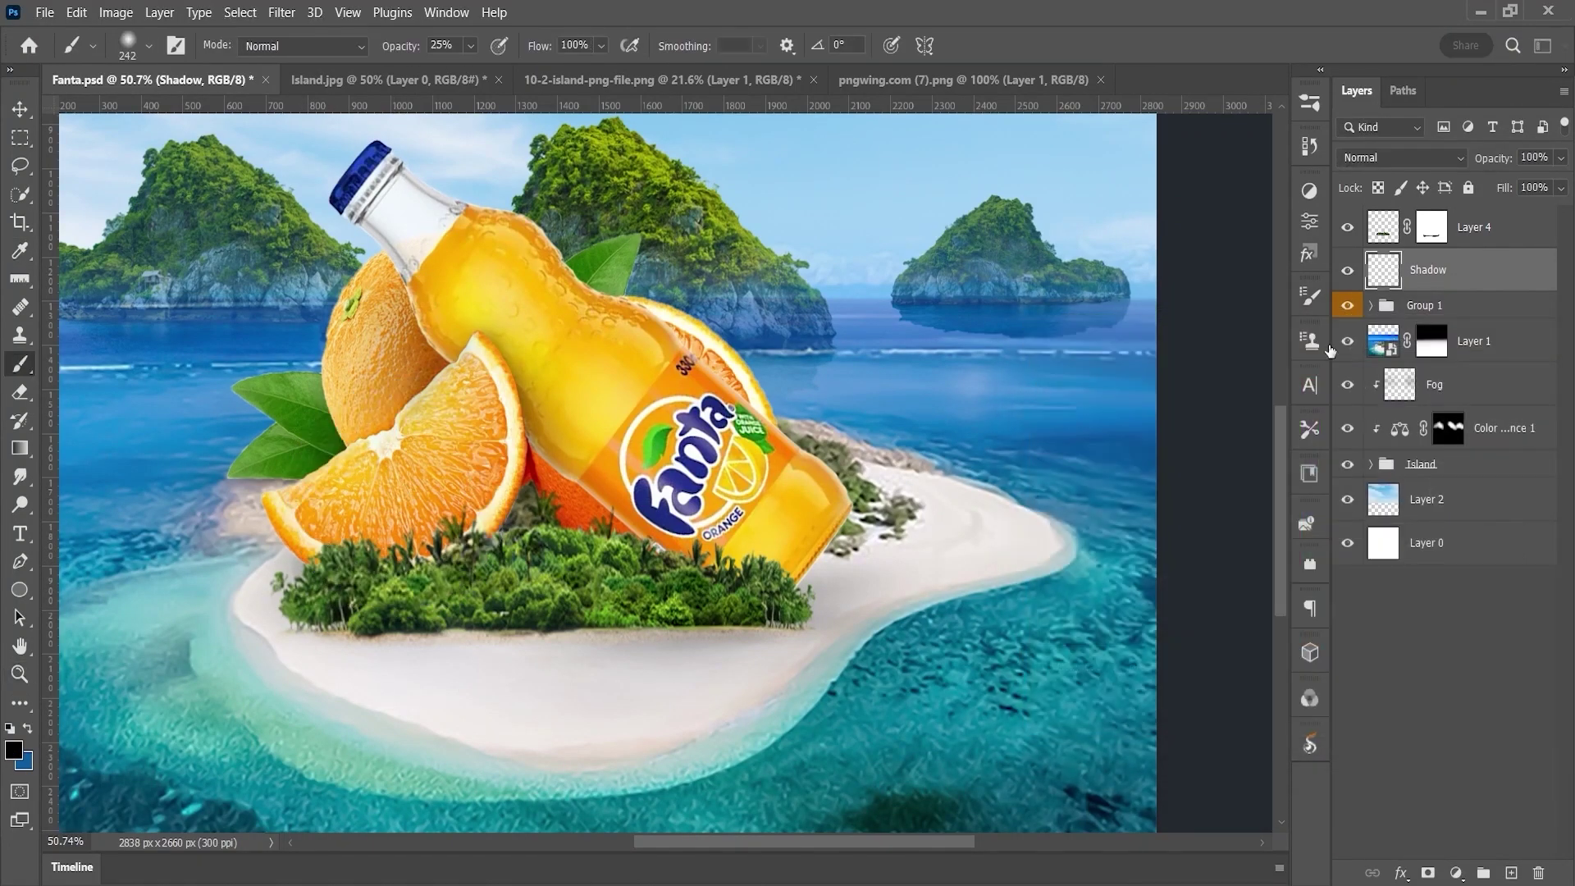
key("bracketleft")
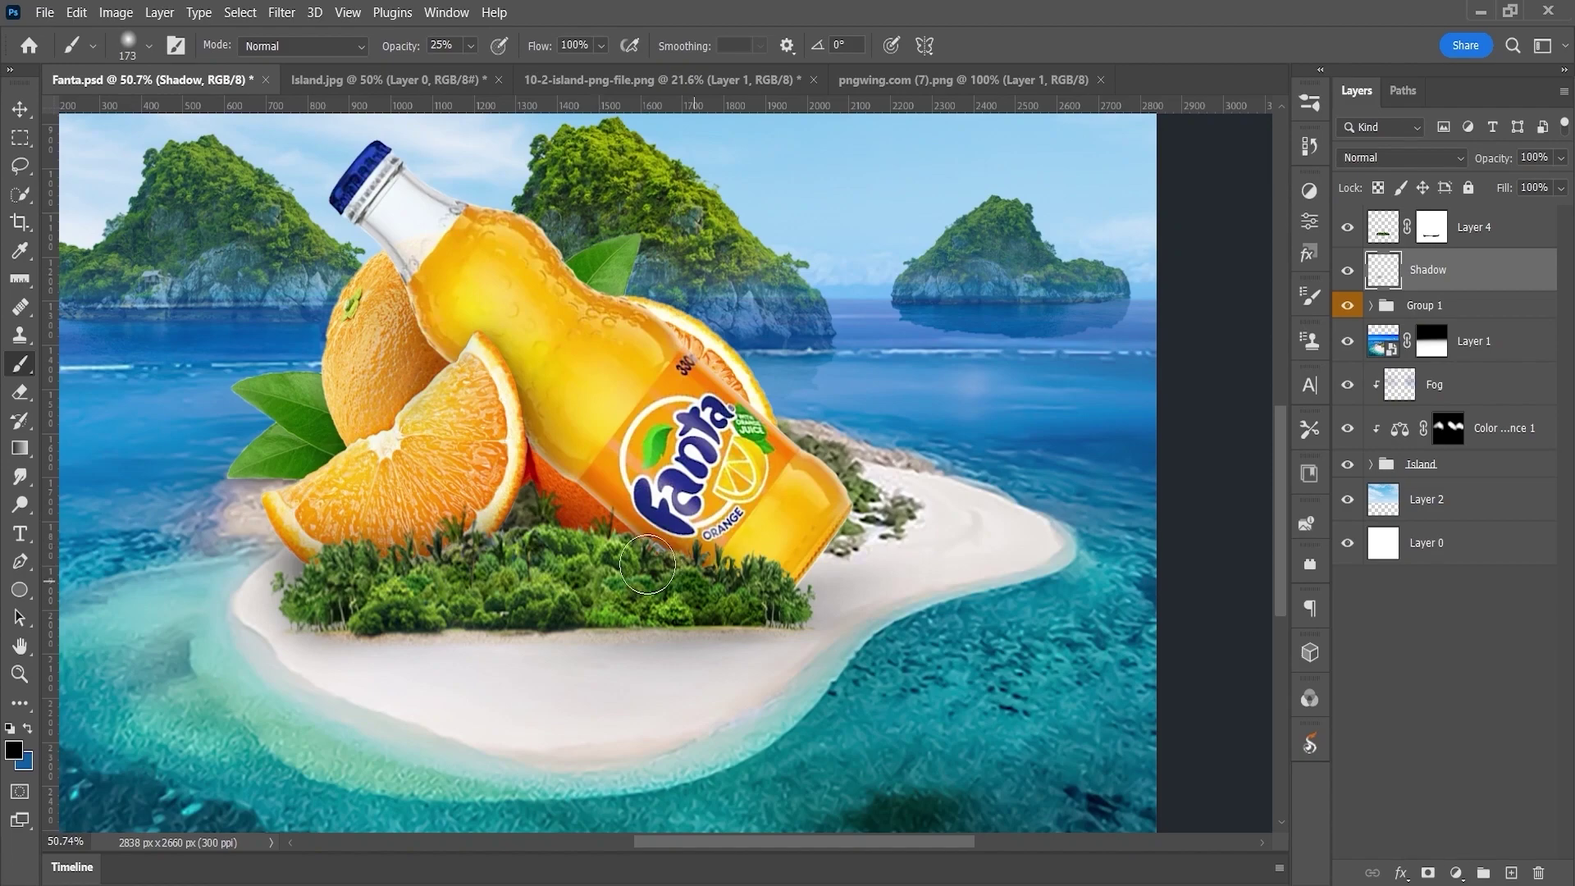
left_click_drag(656, 533, 722, 534)
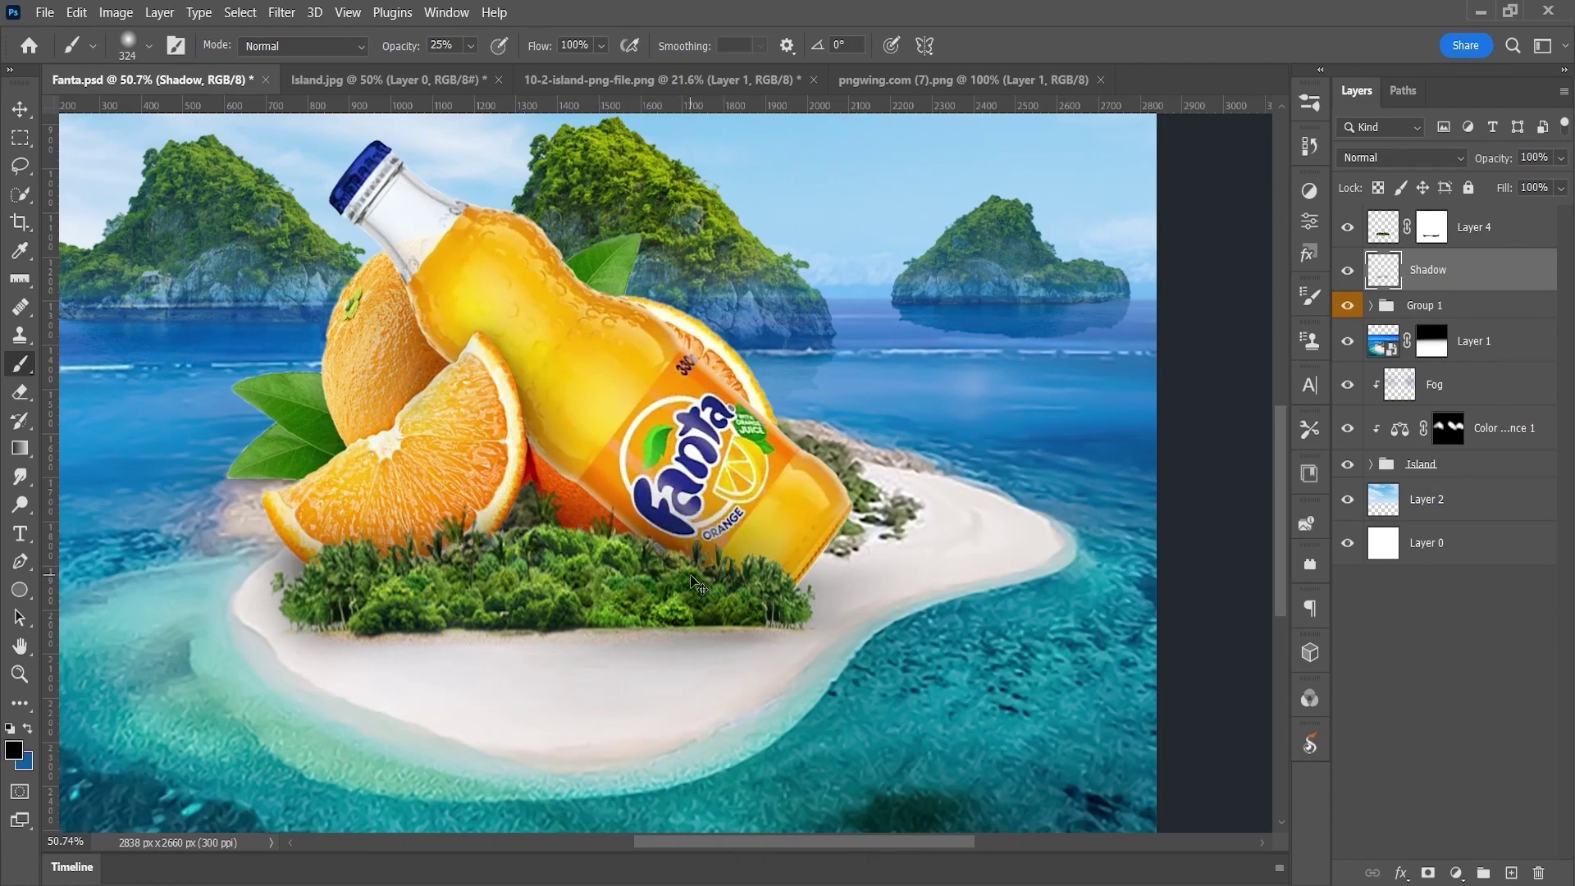
left_click_drag(809, 611, 755, 612)
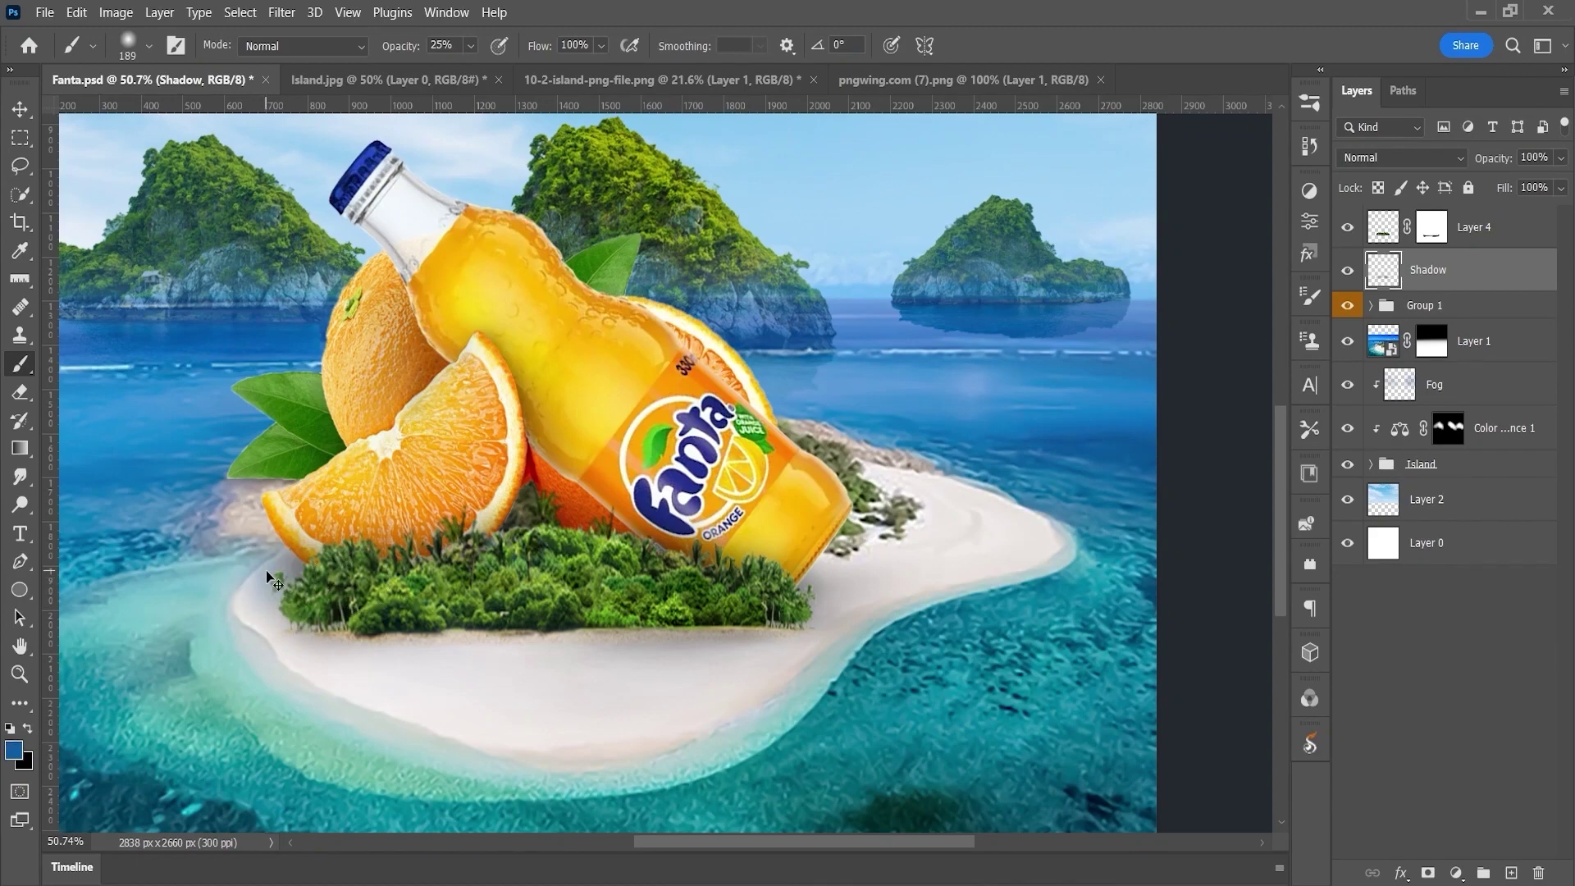
scroll(521, 578, "down", 2, "alt")
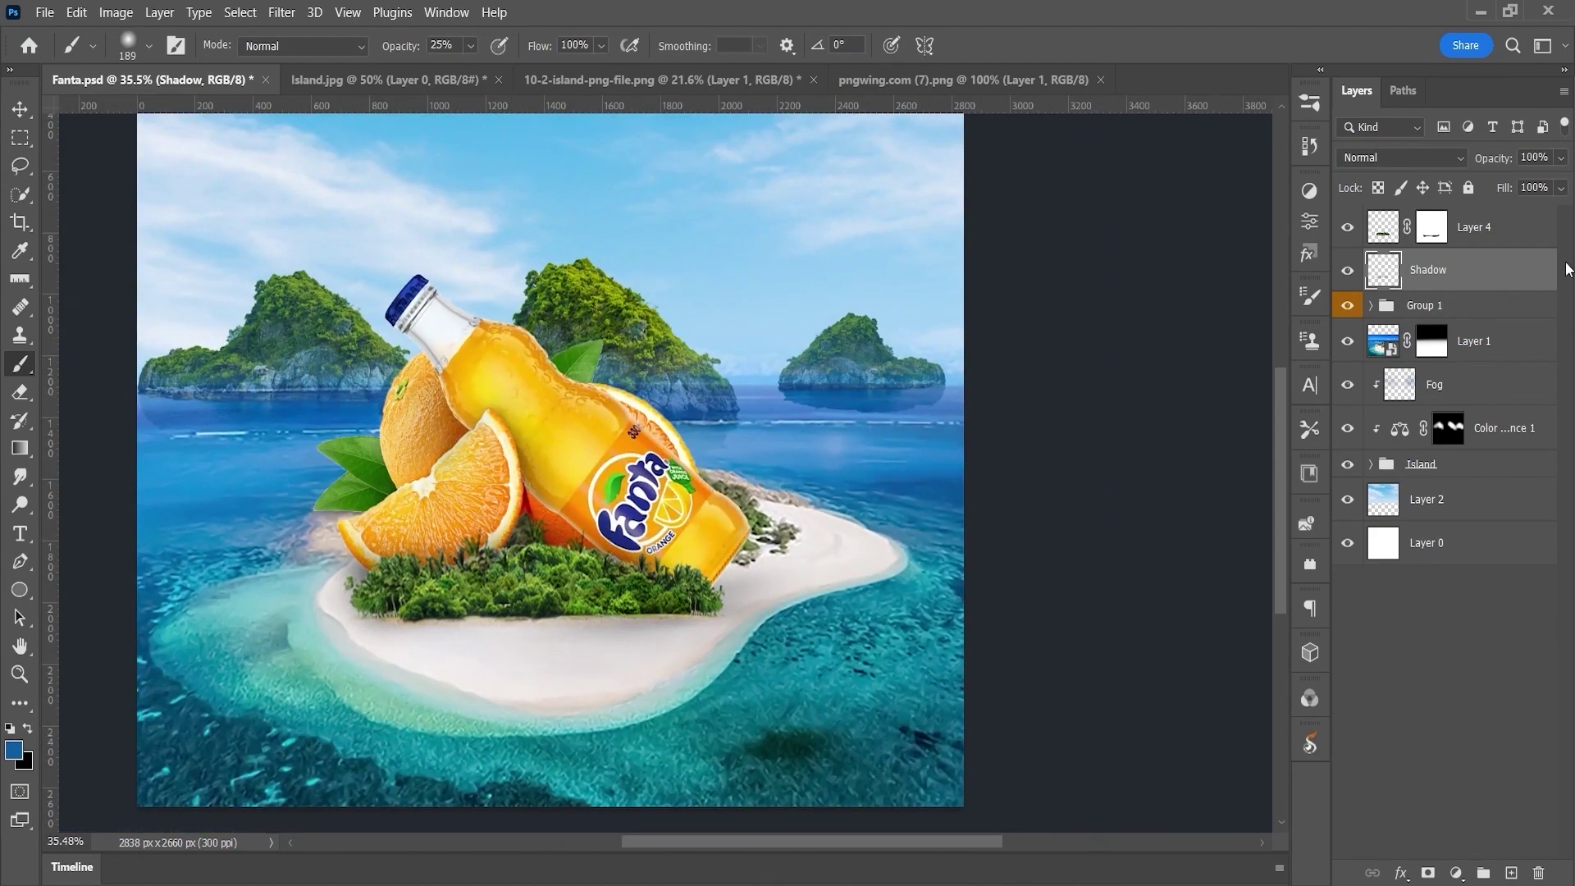
left_click(1475, 227)
- Add a brightening Curves adjustment with two points, clipped to Layer 4
left_click(1309, 192)
left_click(1149, 225)
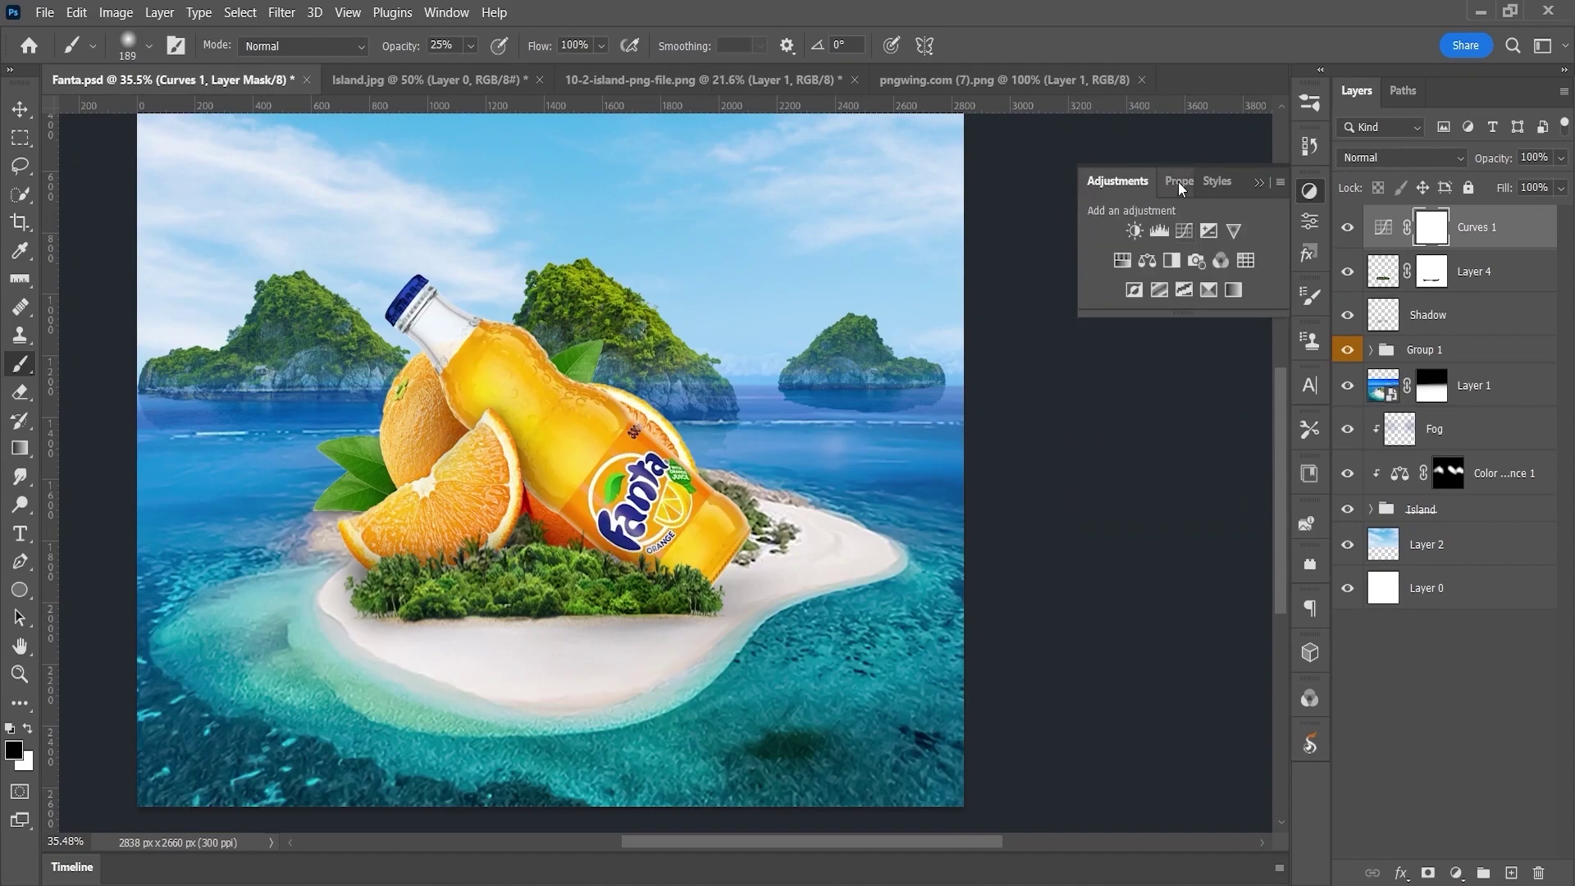
left_click(1149, 225)
left_click_drag(1147, 419, 1148, 424)
left_click_drag(1203, 363, 1204, 359)
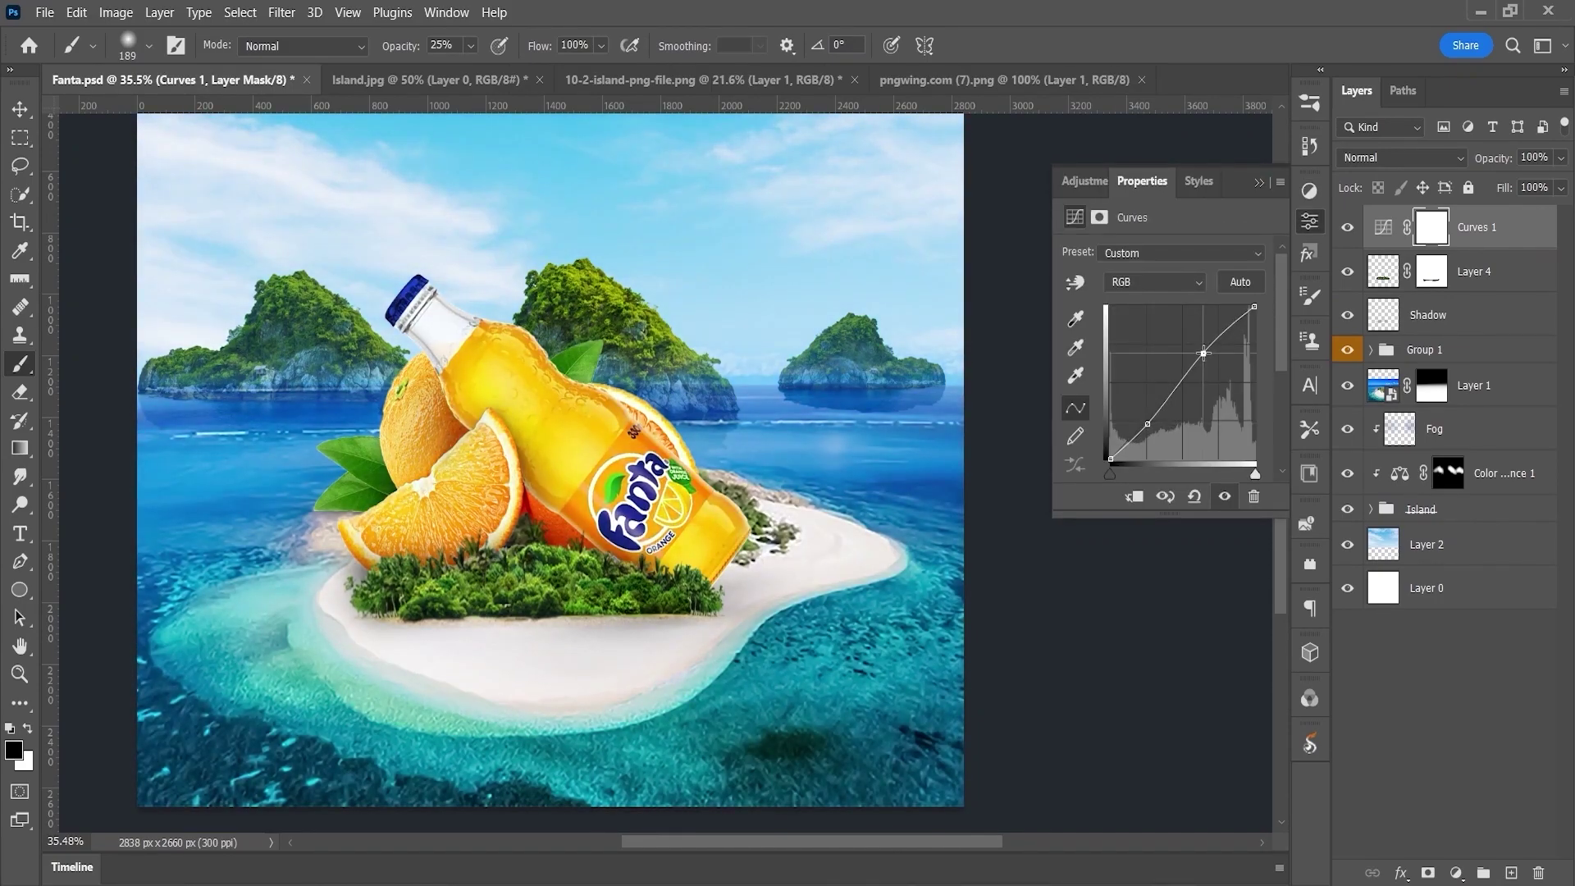
left_click_drag(1148, 424, 1138, 423)
left_click(1310, 222)
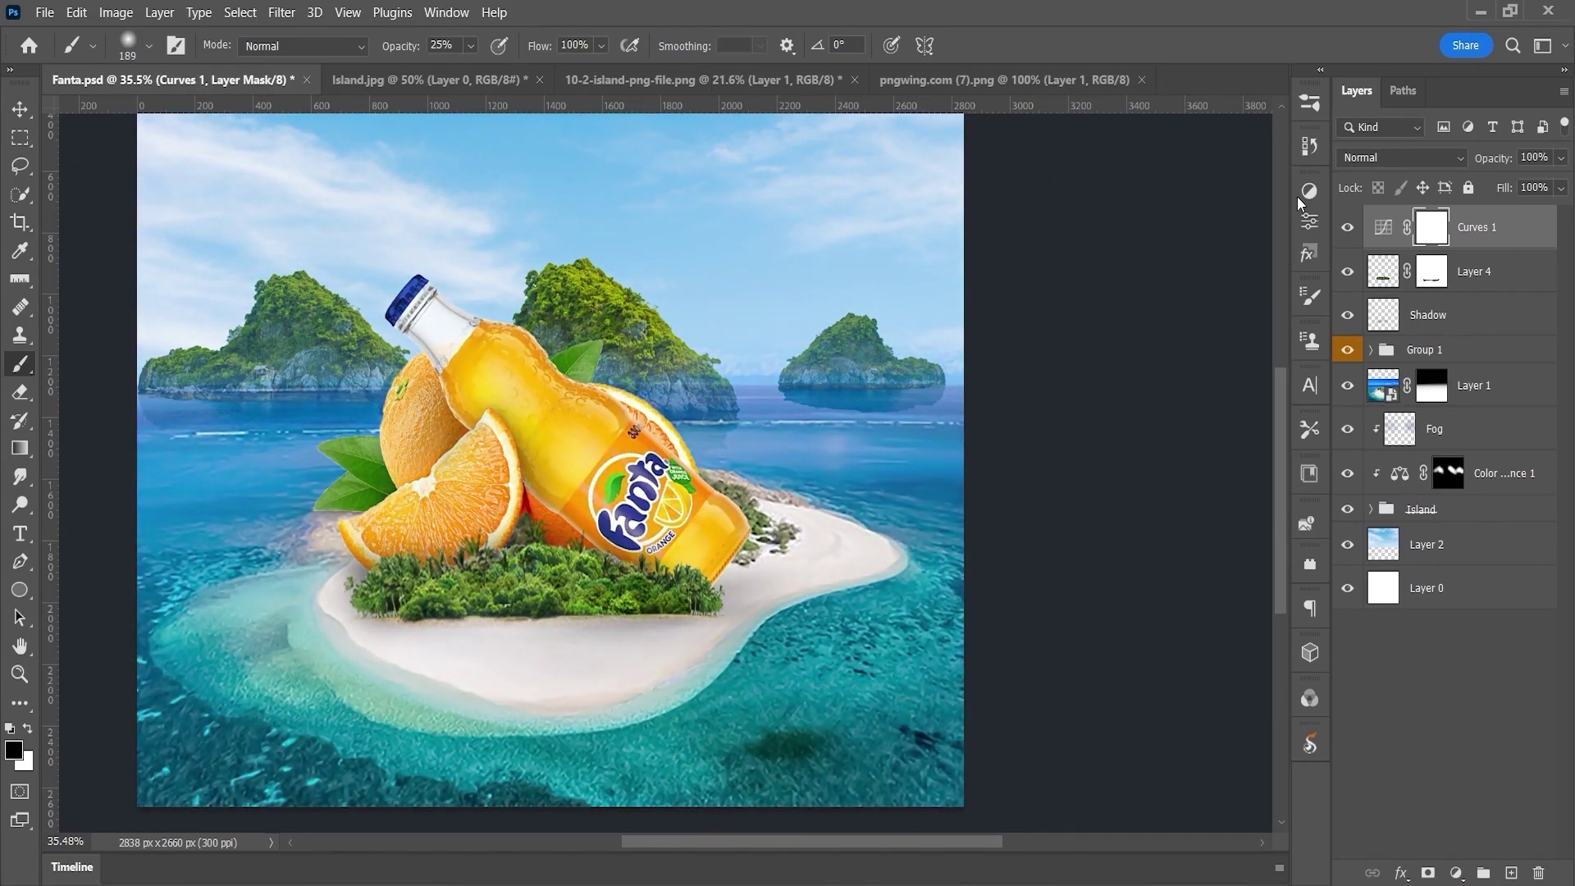
key("ctrl+alt+g")
key("ctrl+0")
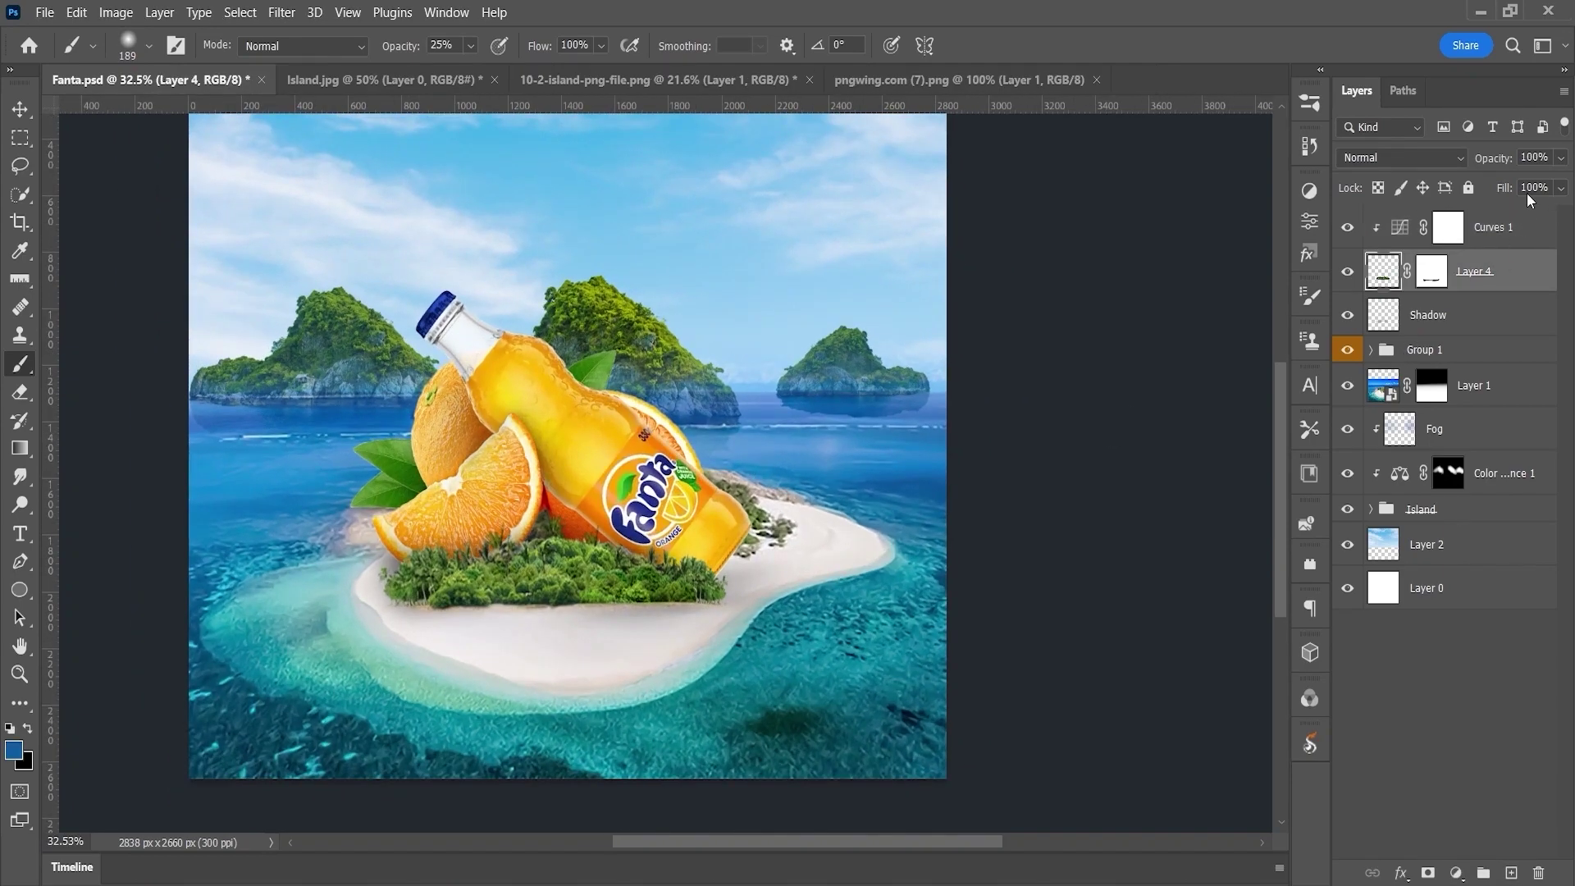
- Lower the Curves to 79% opacity, mask it off the beach edge, and refine the curve
left_click_drag(1533, 165, 1508, 166)
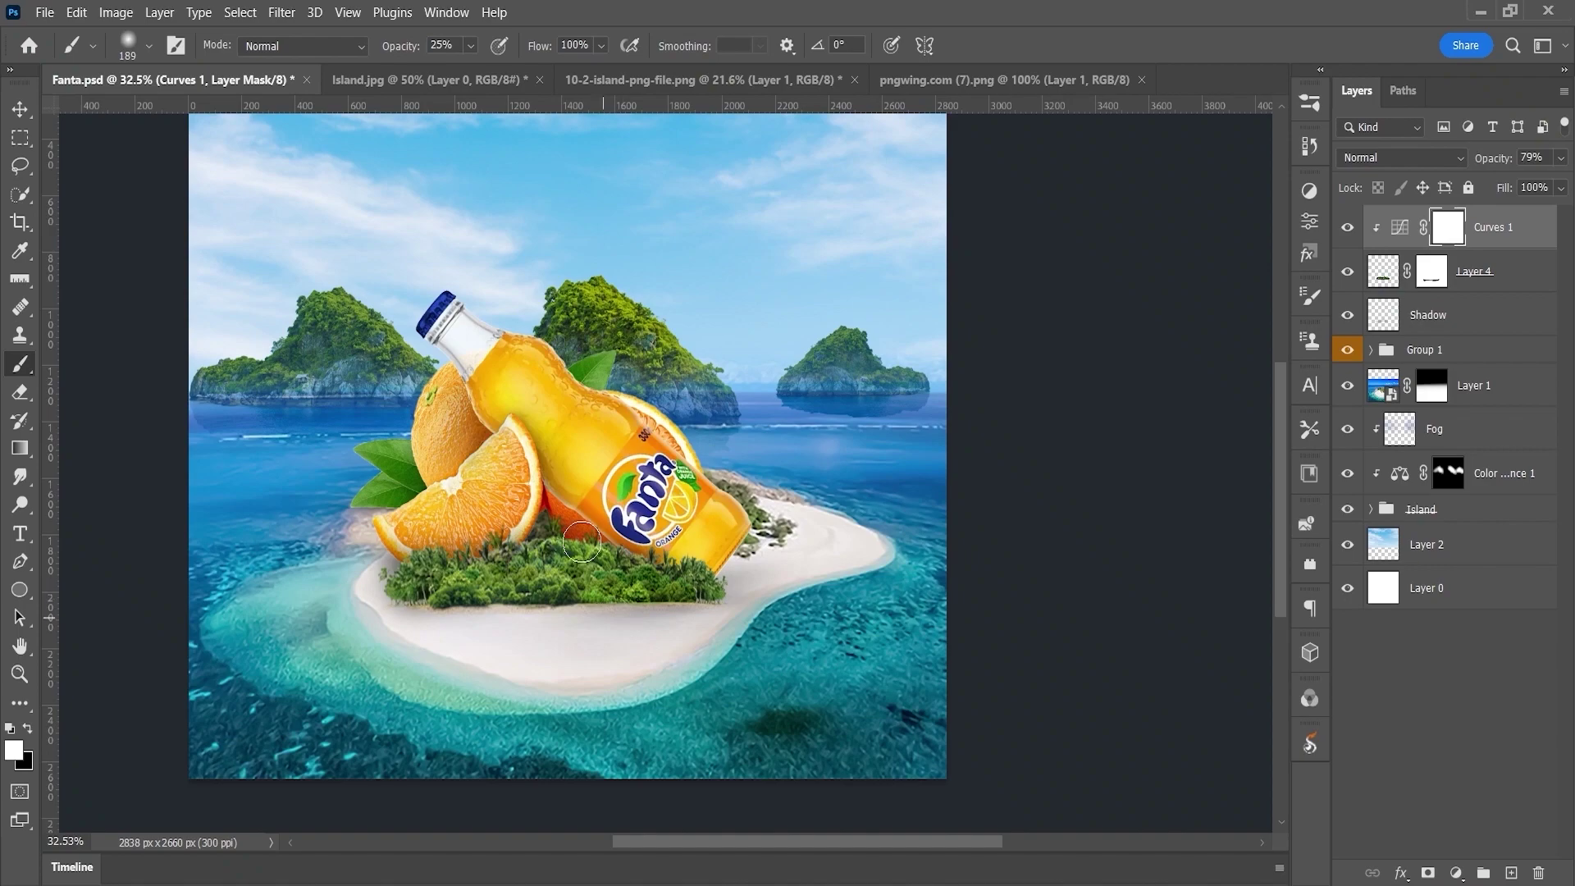
left_click_drag(554, 574, 612, 574)
left_click_drag(437, 642, 776, 546)
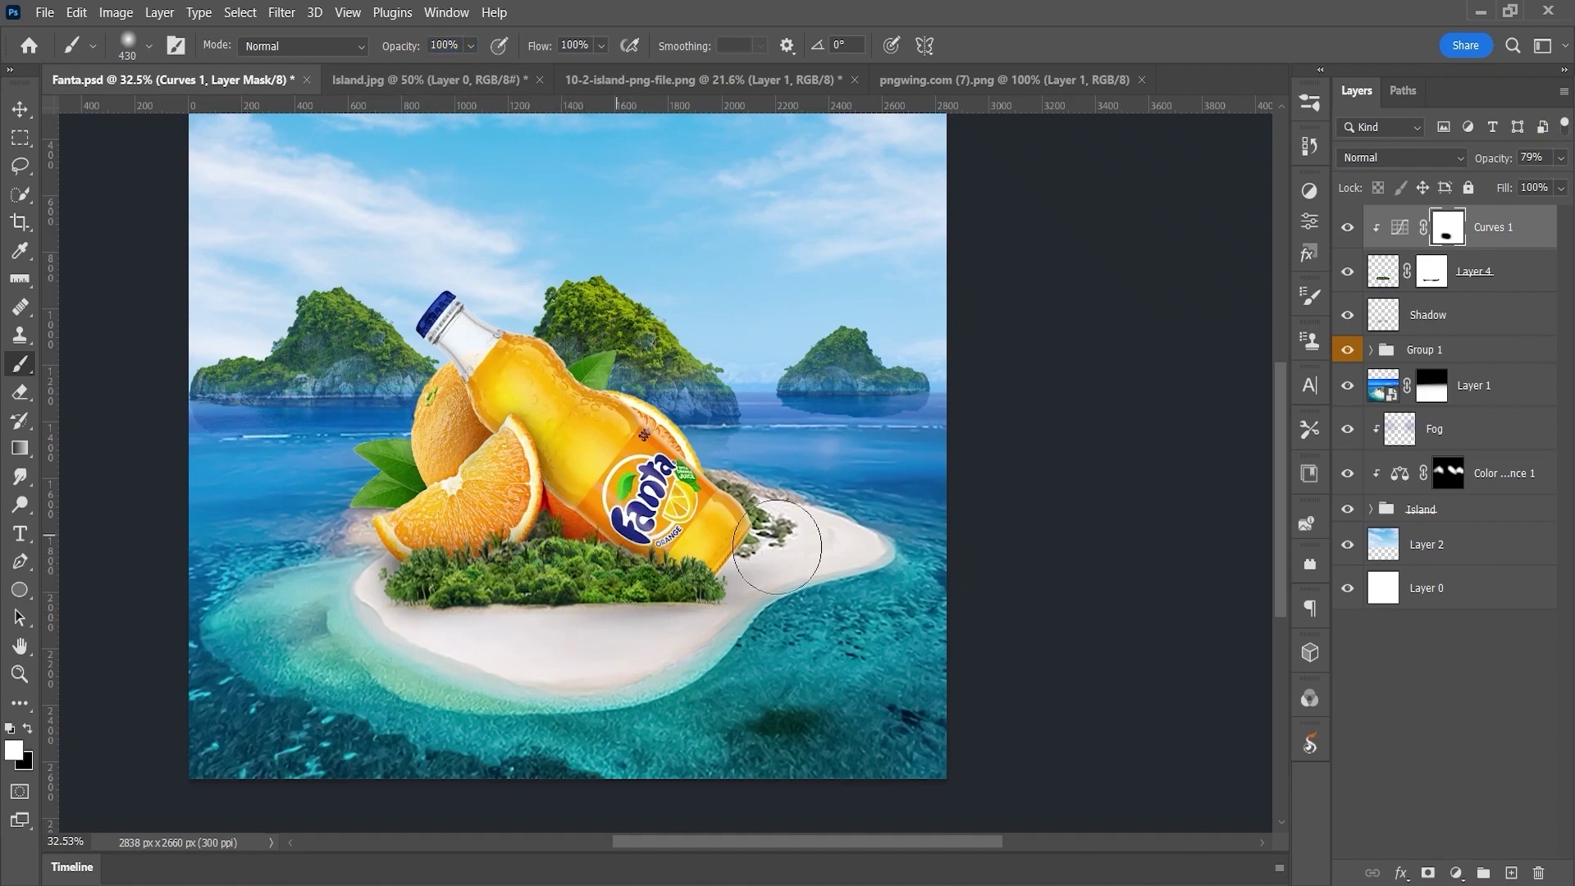
left_click(1402, 230)
double_click(1405, 242)
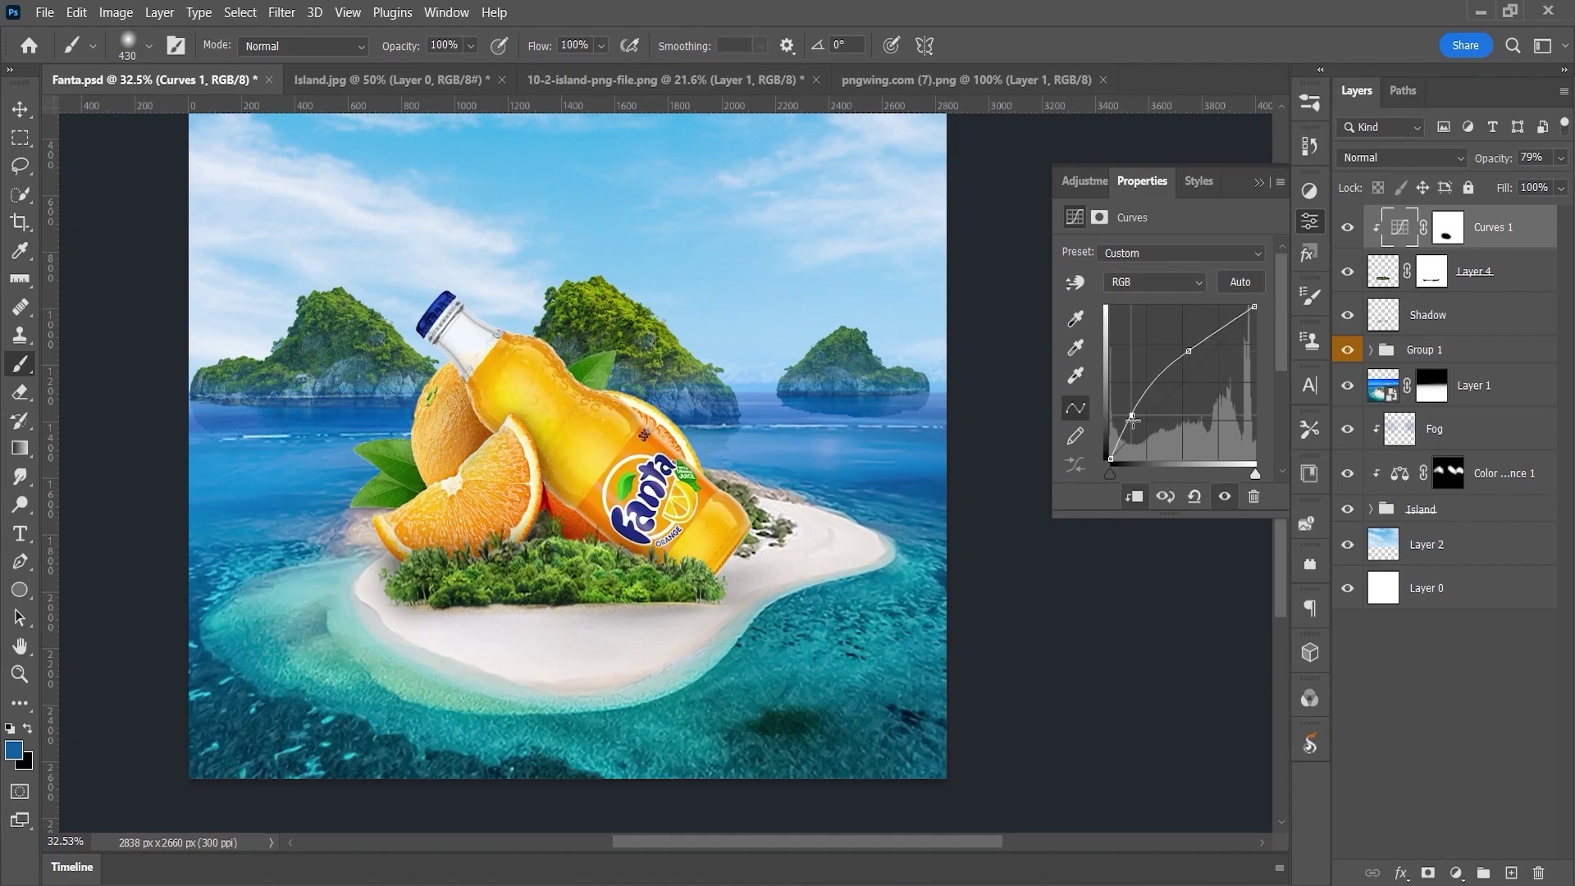
left_click_drag(1196, 359, 1210, 354)
left_click(692, 562)
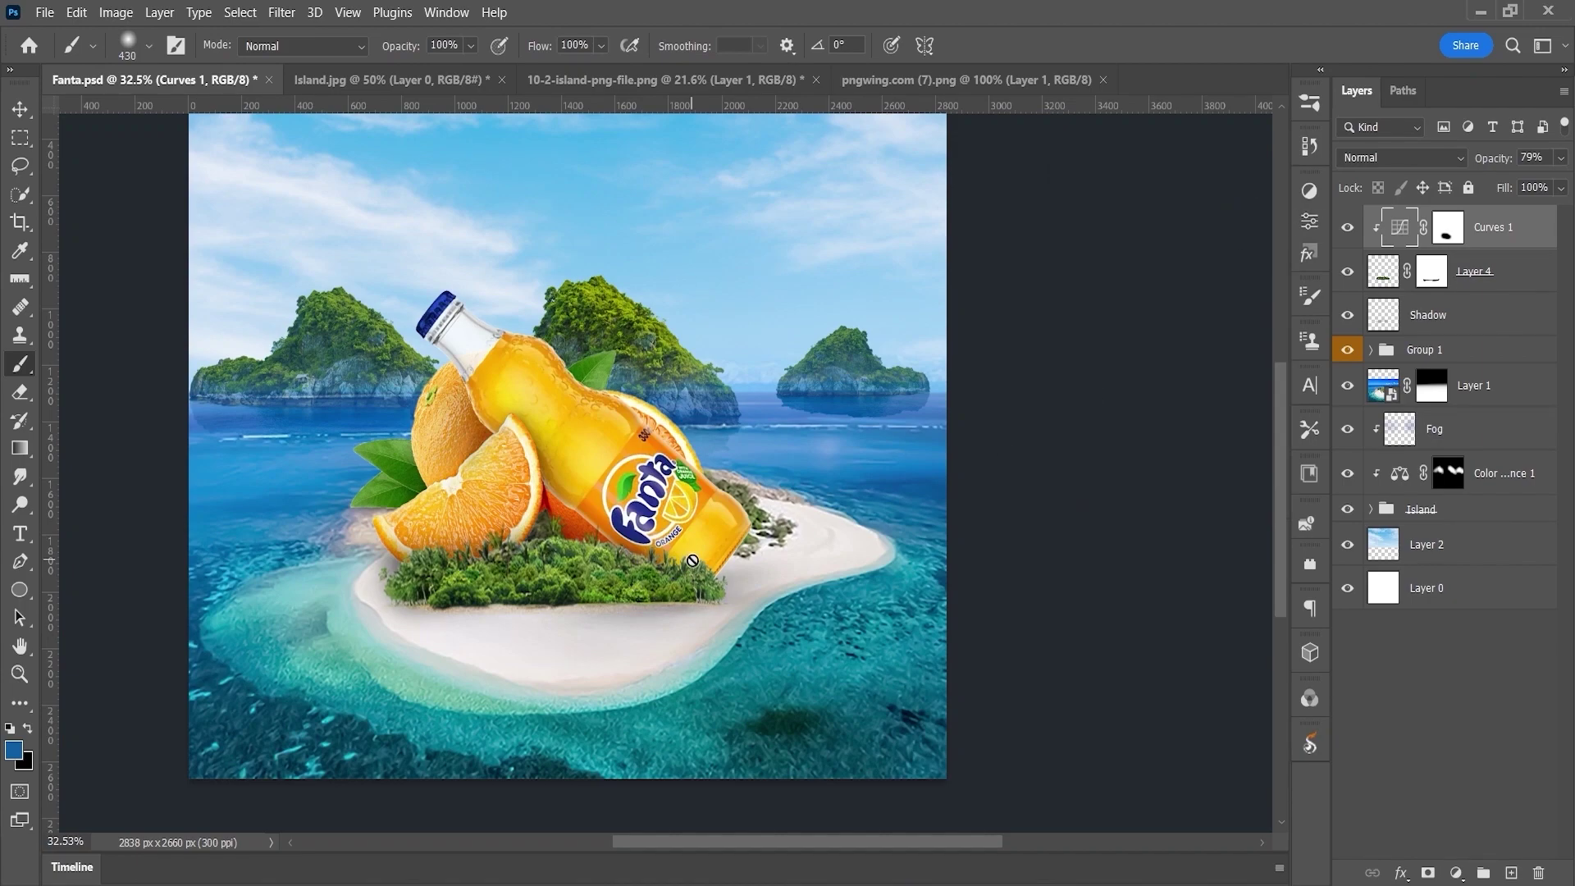
scroll(1031, 430, "down", 1, "alt")
- Try a Color Balance adjustment shifting midtones toward red, then delete it
left_click(1309, 192)
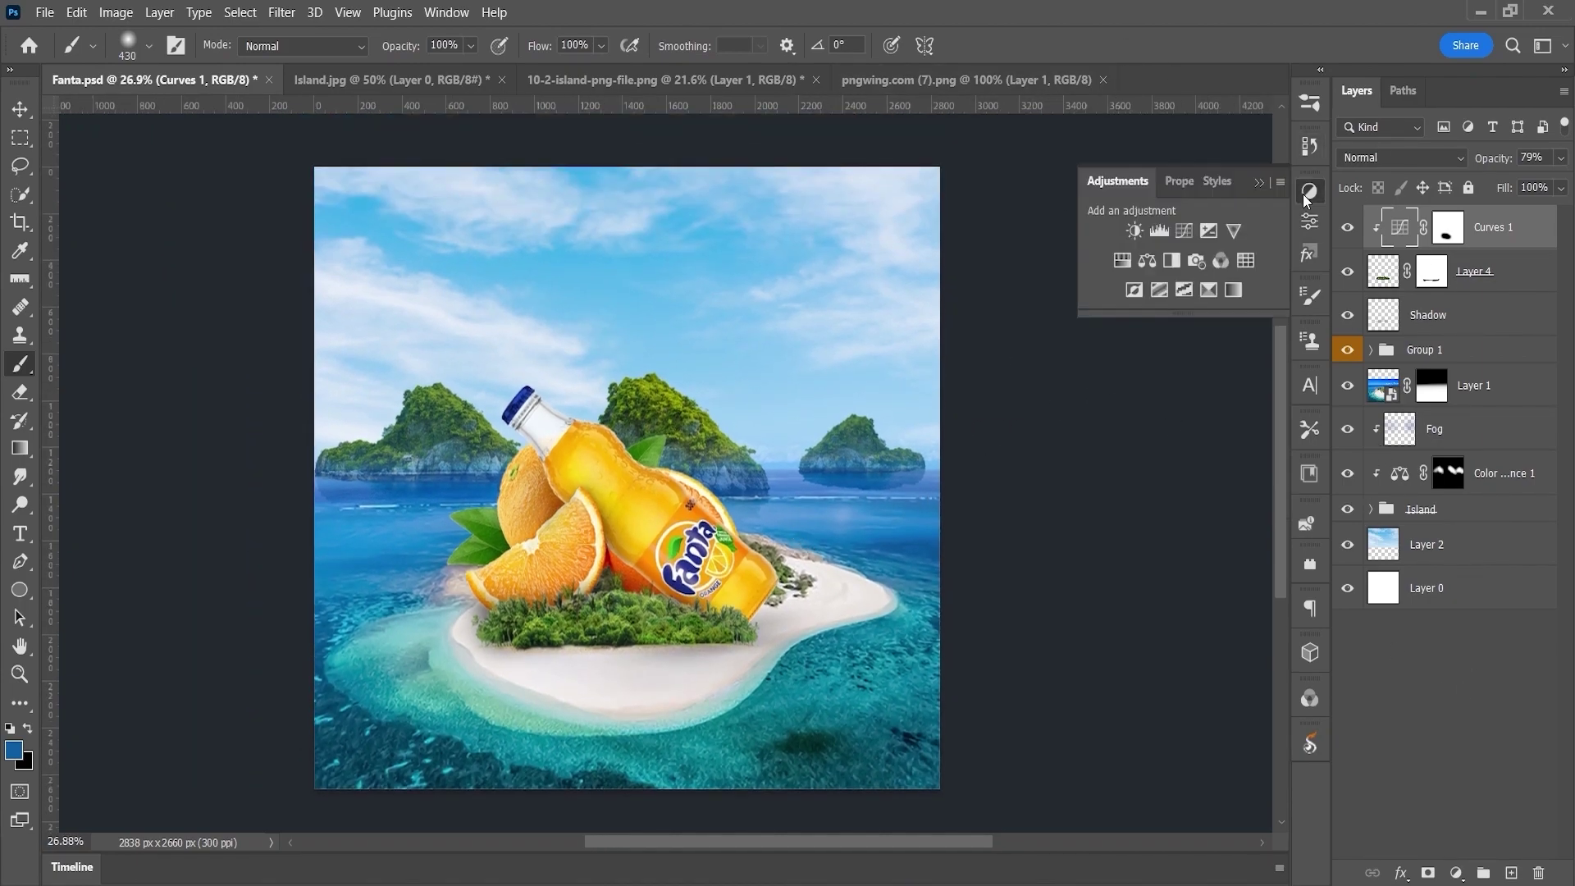
left_click(1147, 260)
left_click_drag(1136, 302, 1145, 302)
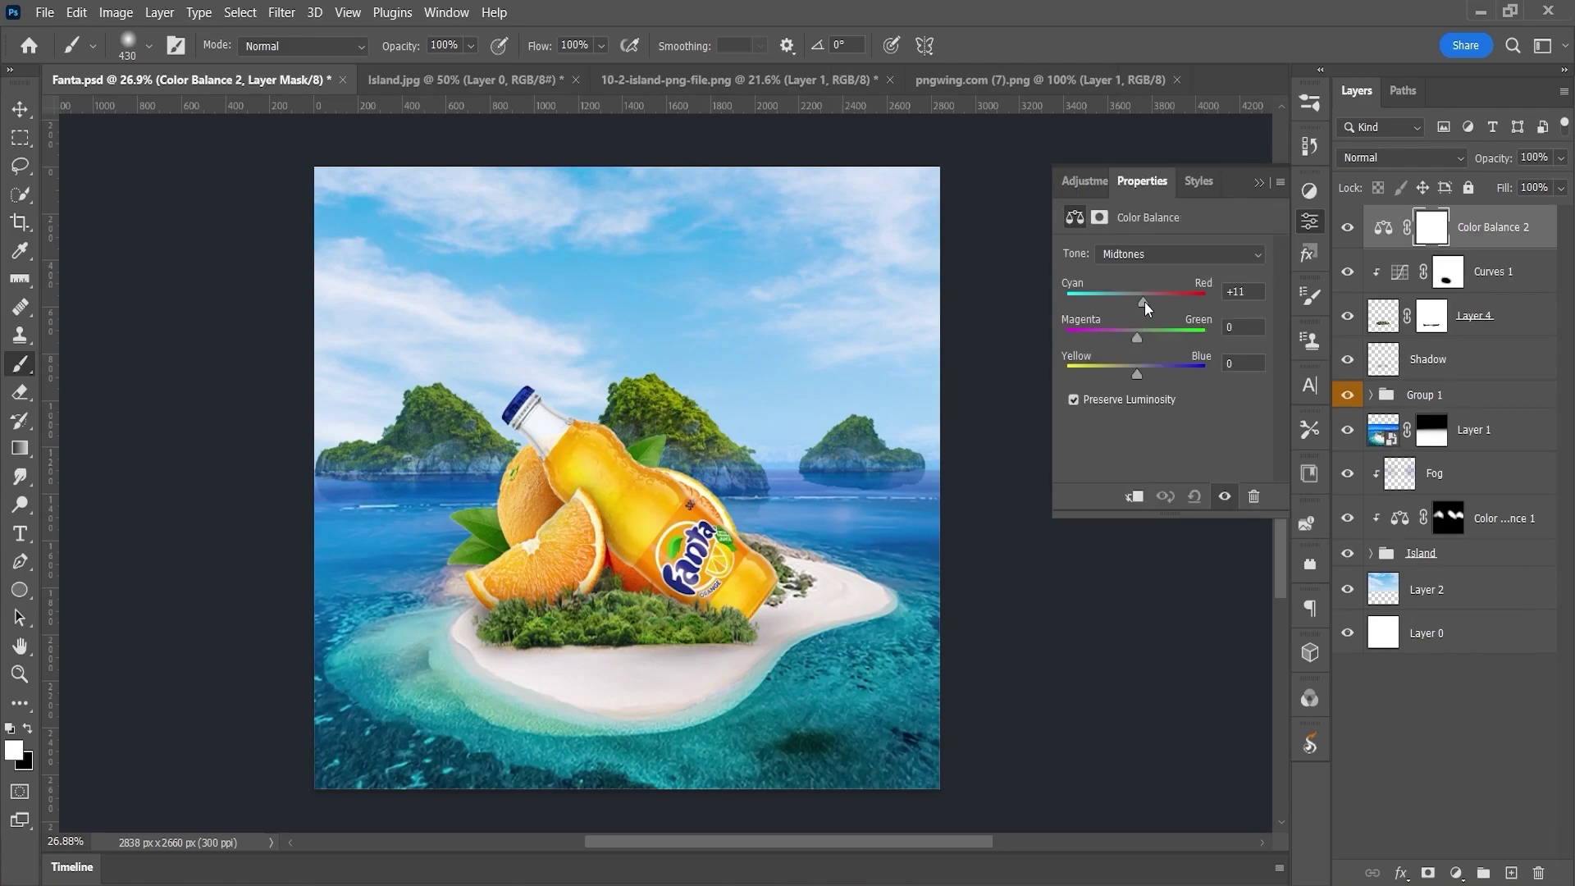
left_click(1310, 221)
key("Delete")
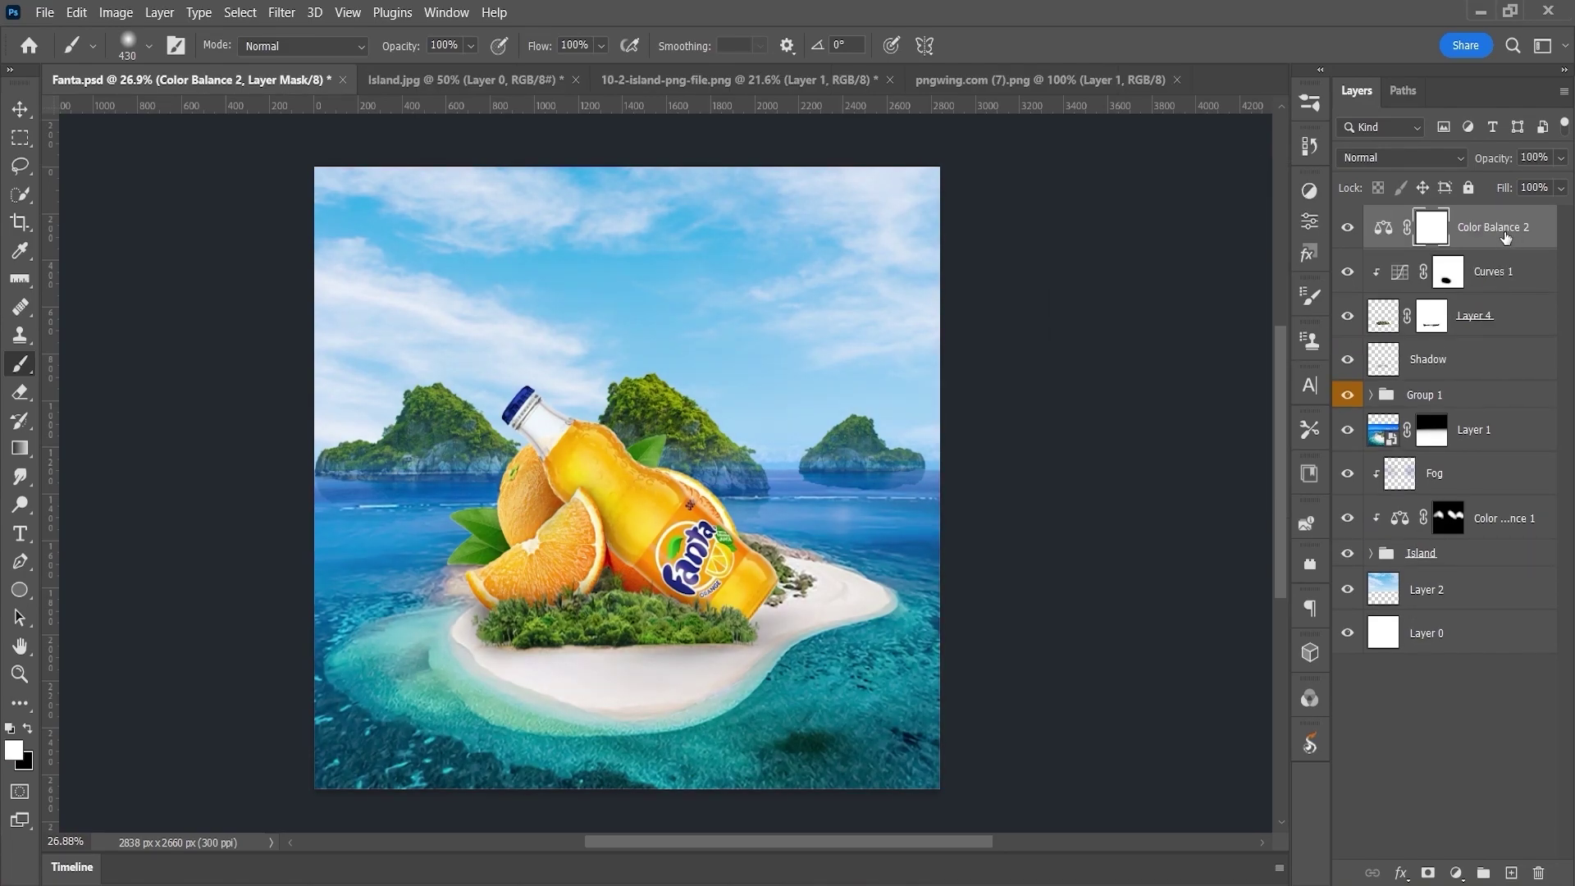
- Add a reversed black-and-white Gradient Map adjustment with reduced opacity
left_click(1310, 191)
left_click(1147, 260)
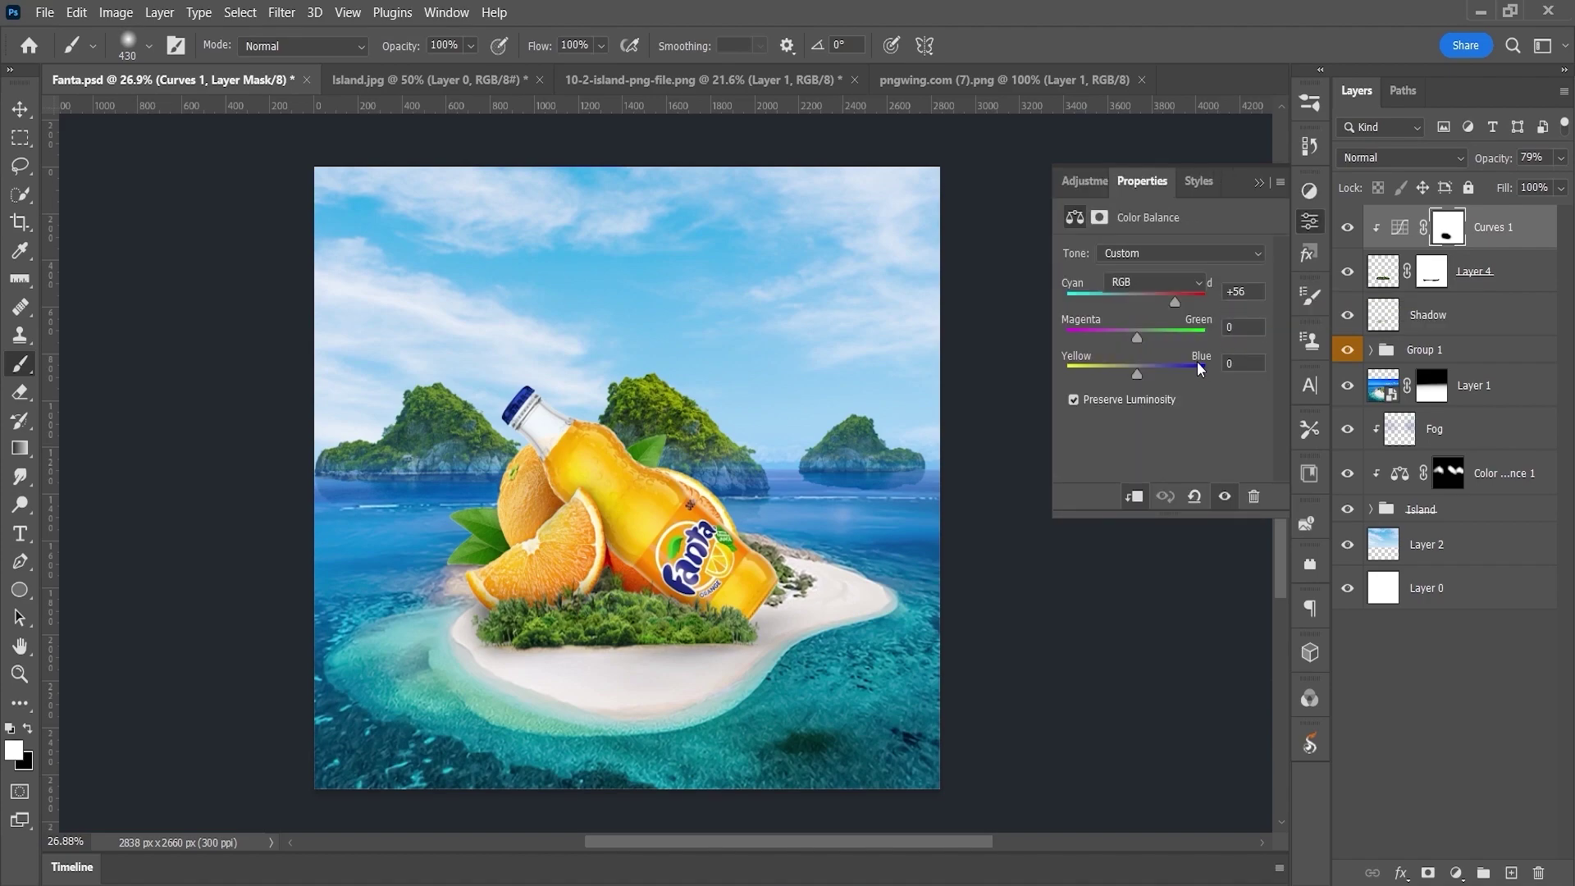
left_click(1066, 305)
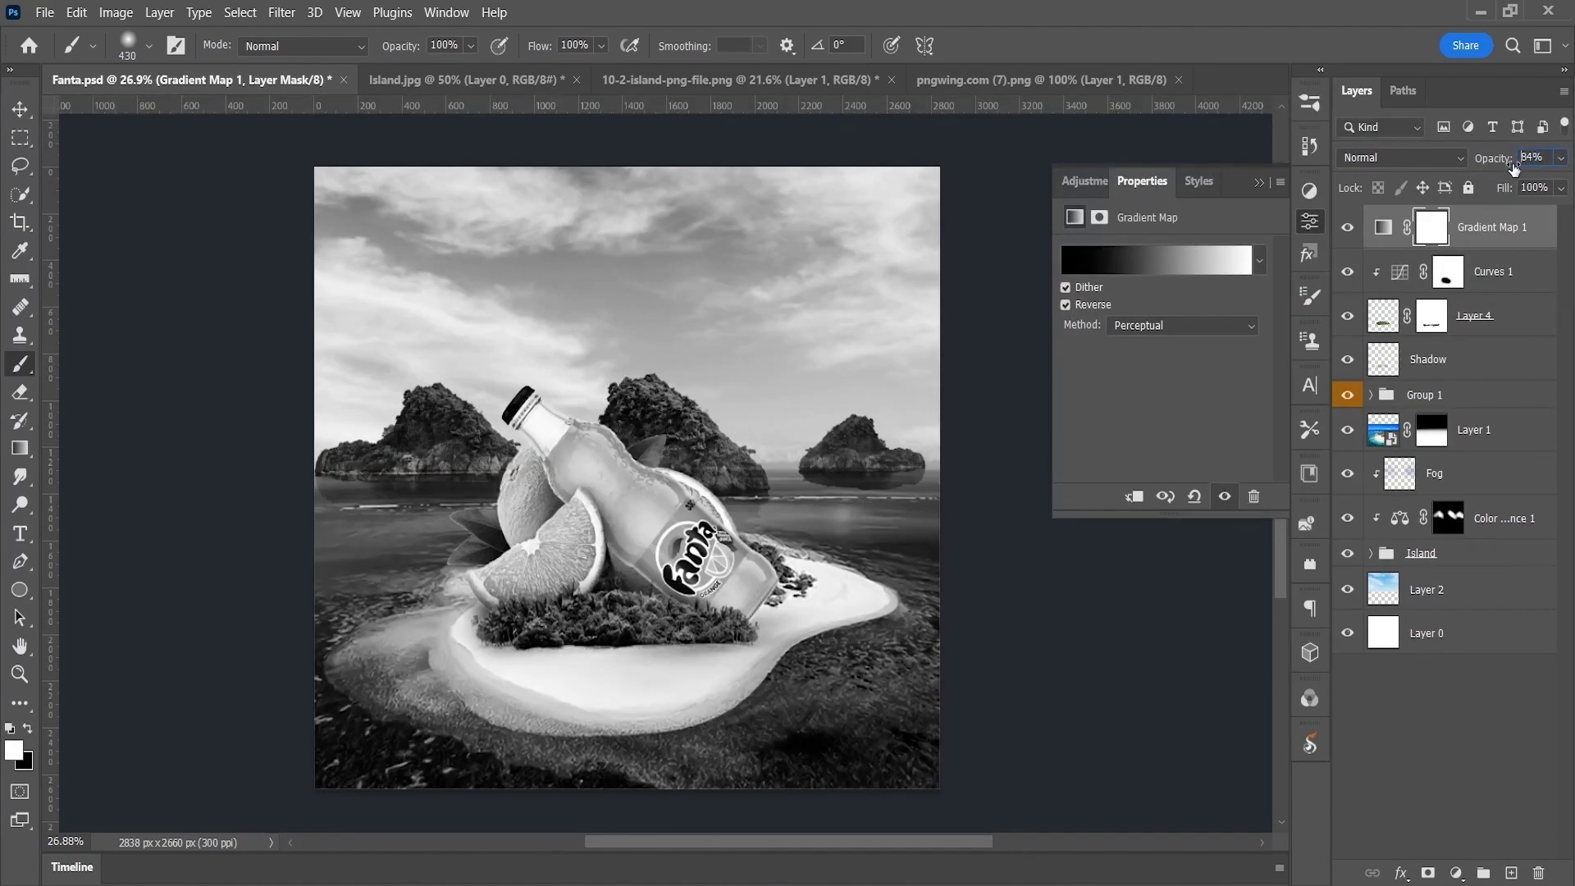
left_click_drag(1514, 166, 1467, 179)
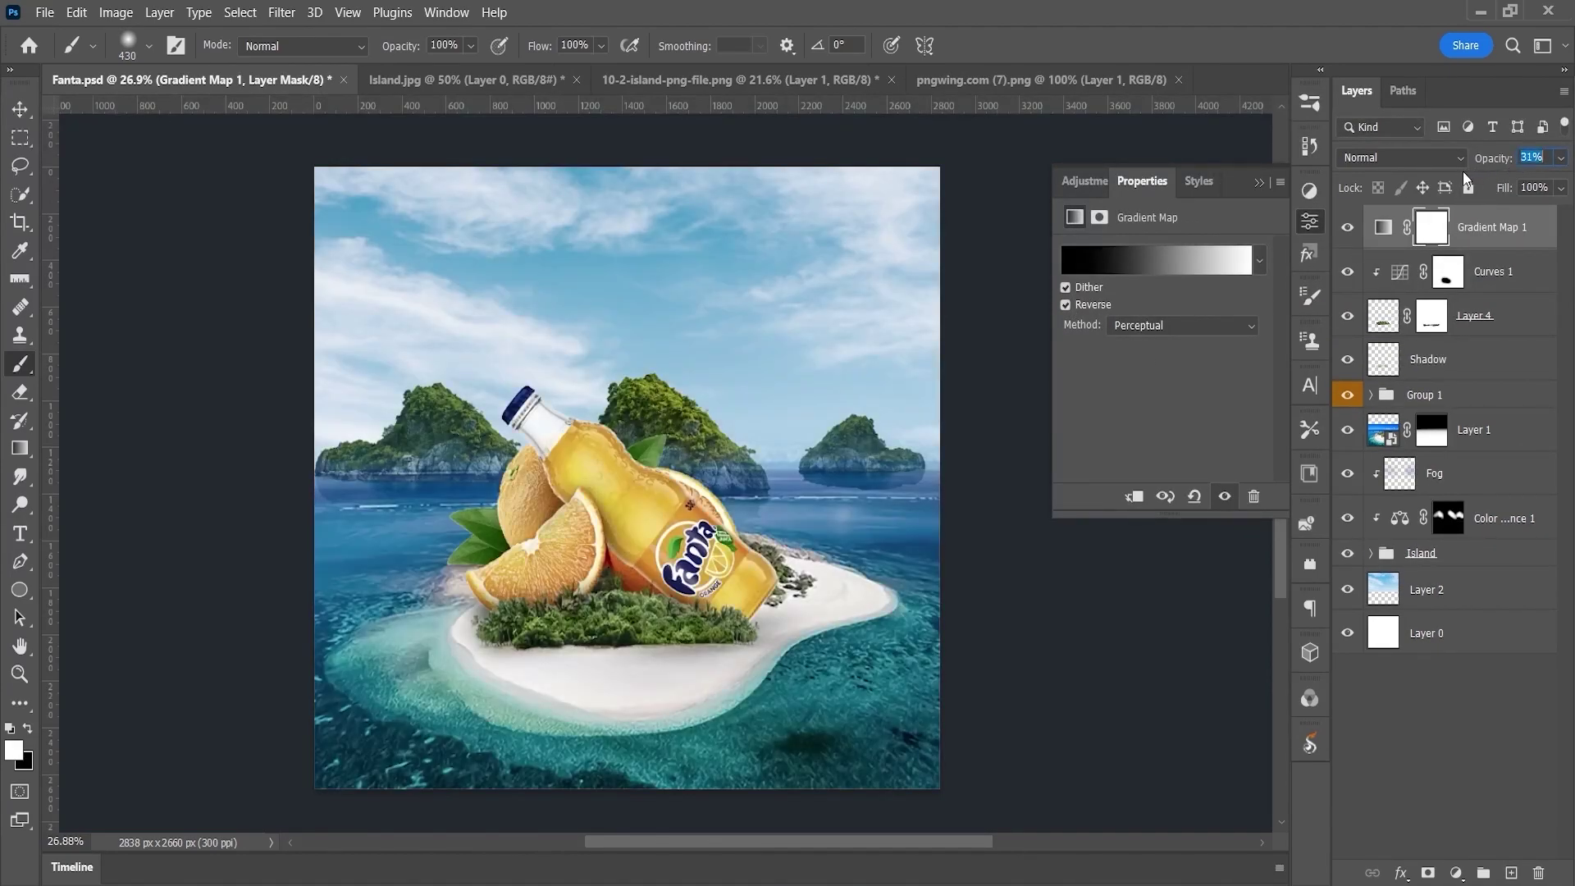
left_click(1422, 215)
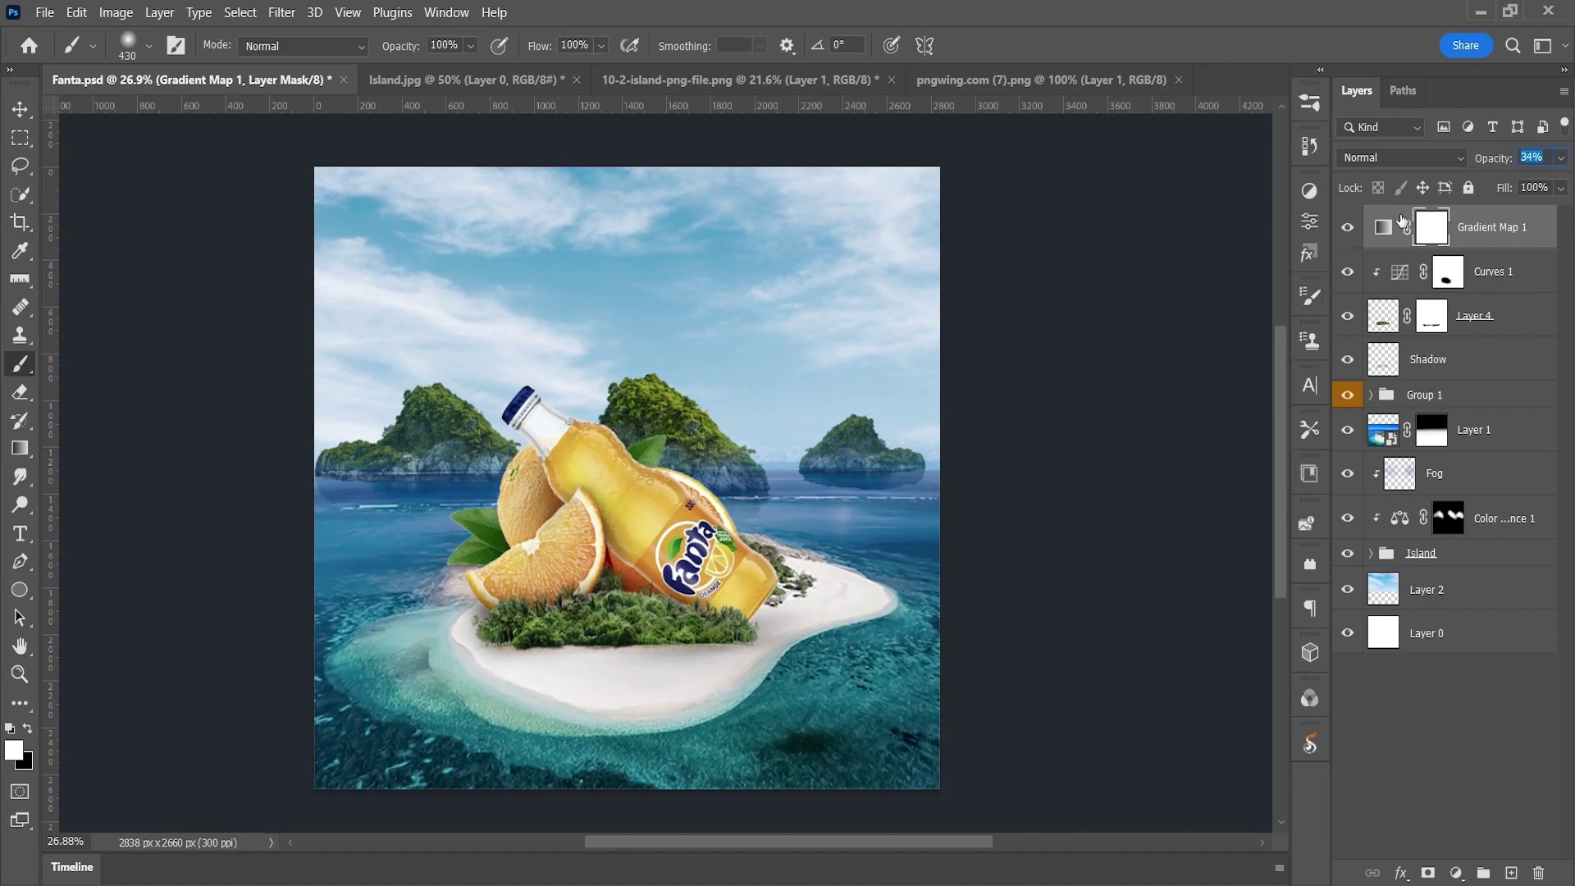
- Invert the gradient map mask and paint it back over the shallows near the island
key("ctrl+i")
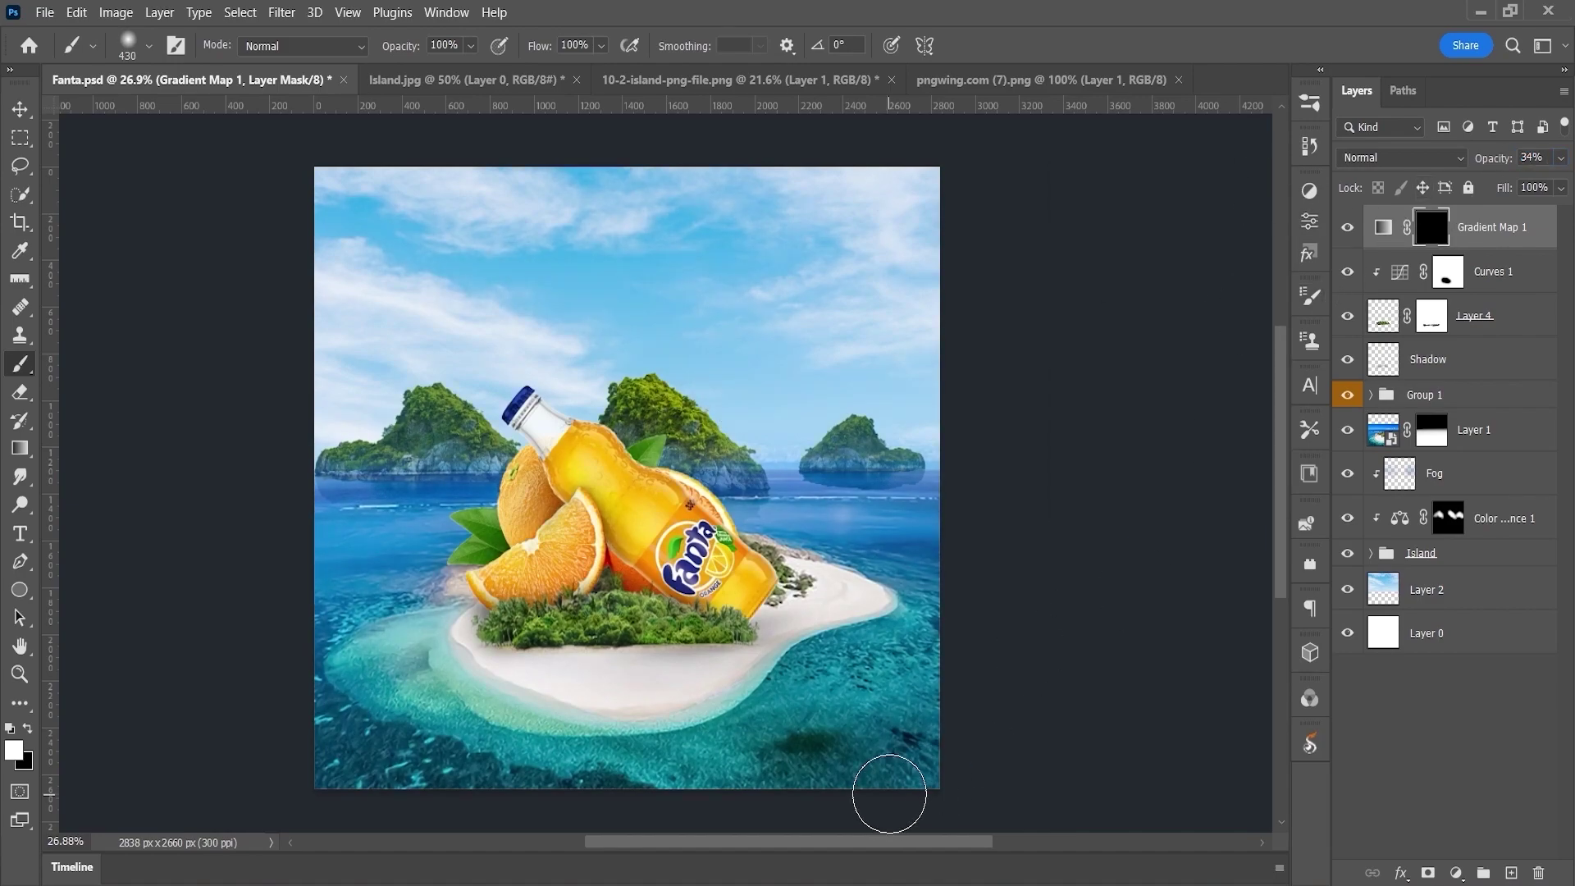
scroll(657, 763, "down", 1)
left_click_drag(648, 706, 605, 689)
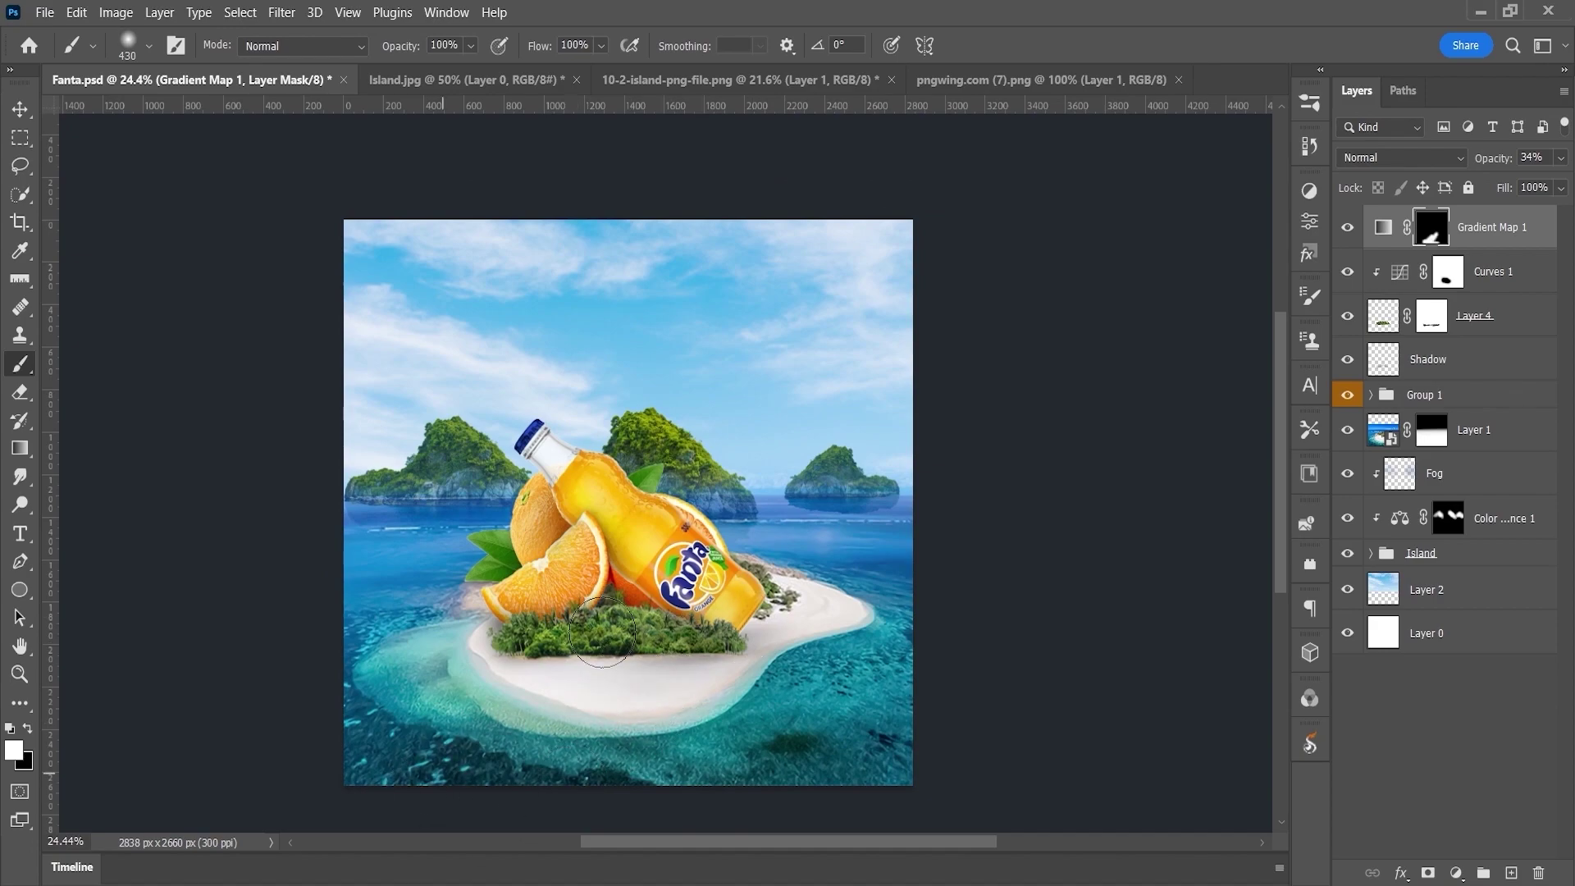
left_click_drag(361, 755, 425, 648)
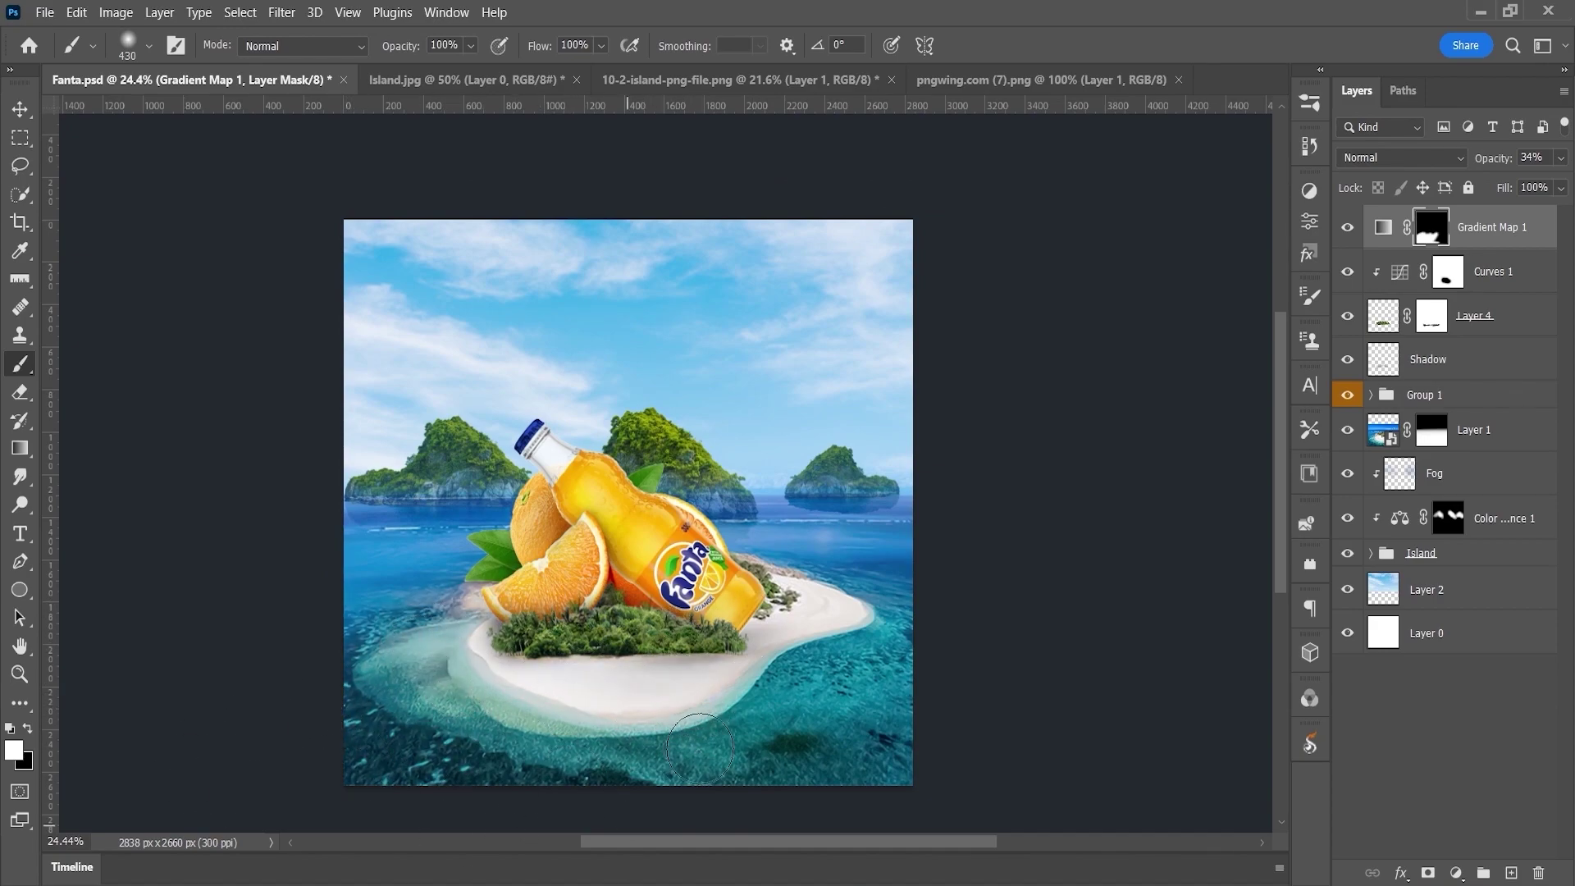
- Set the Gradient Map opacity to 42% and return to editing its mask
left_click(1385, 229)
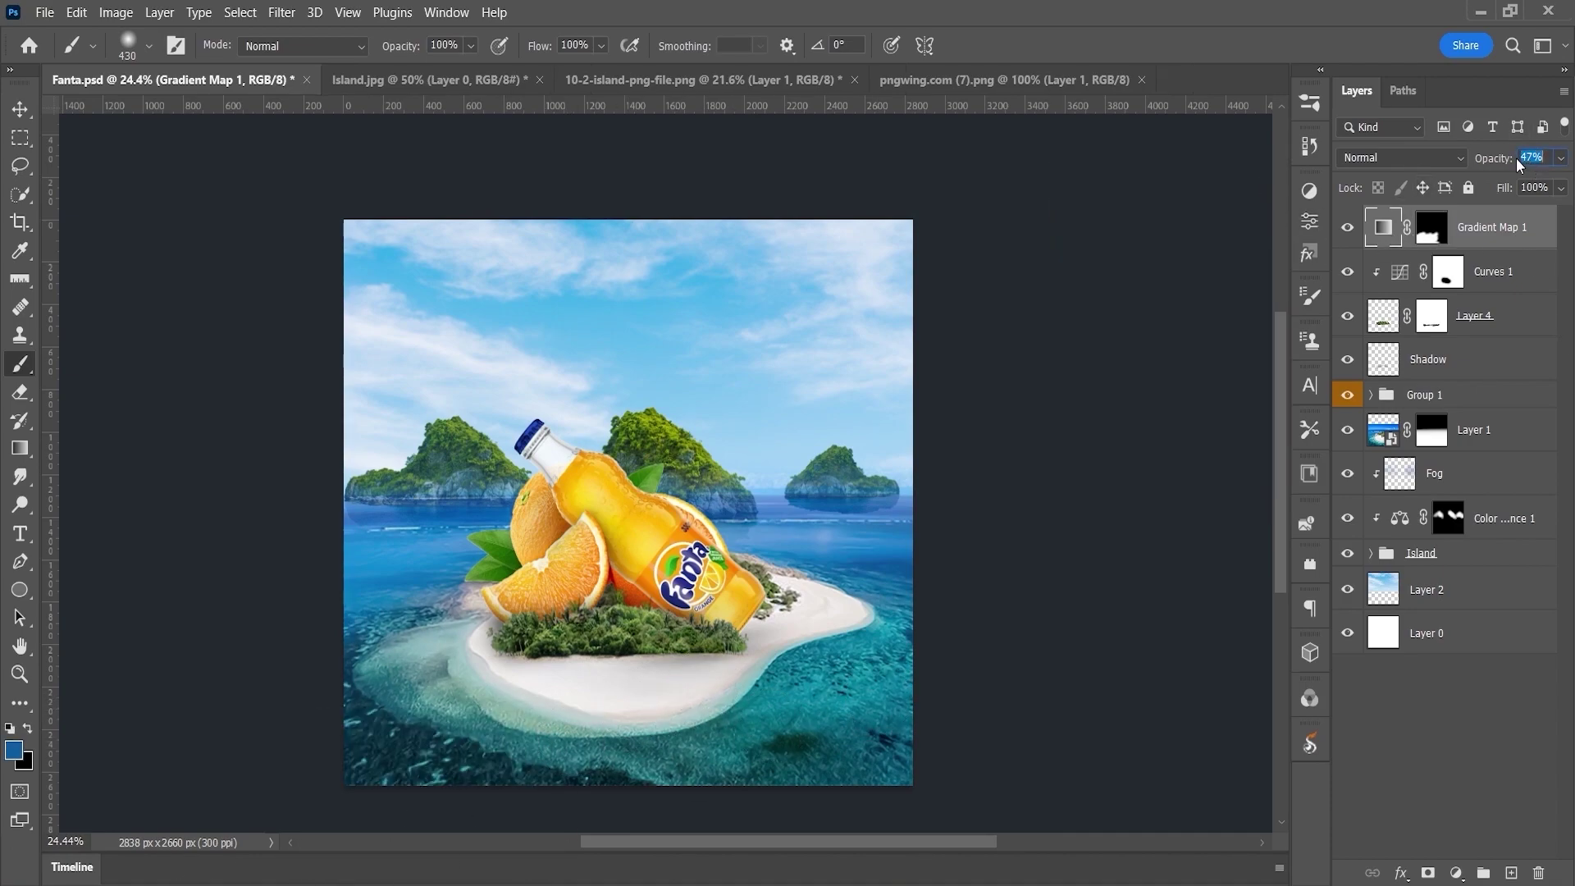
scroll(1539, 156, "up", 3)
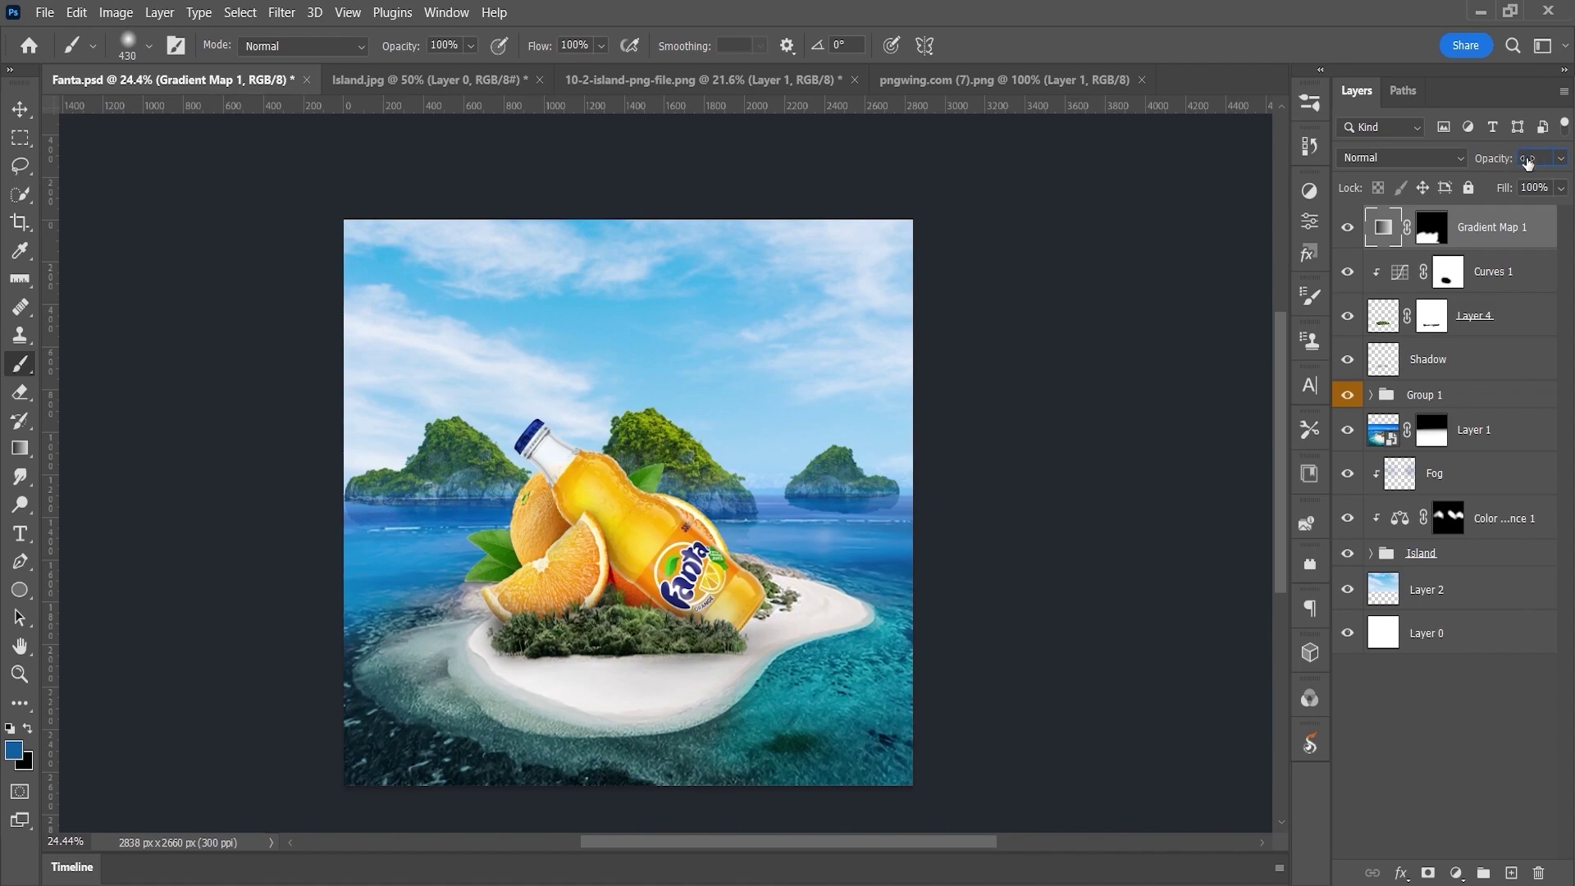
type("42")
key("Return")
left_click(1434, 238)
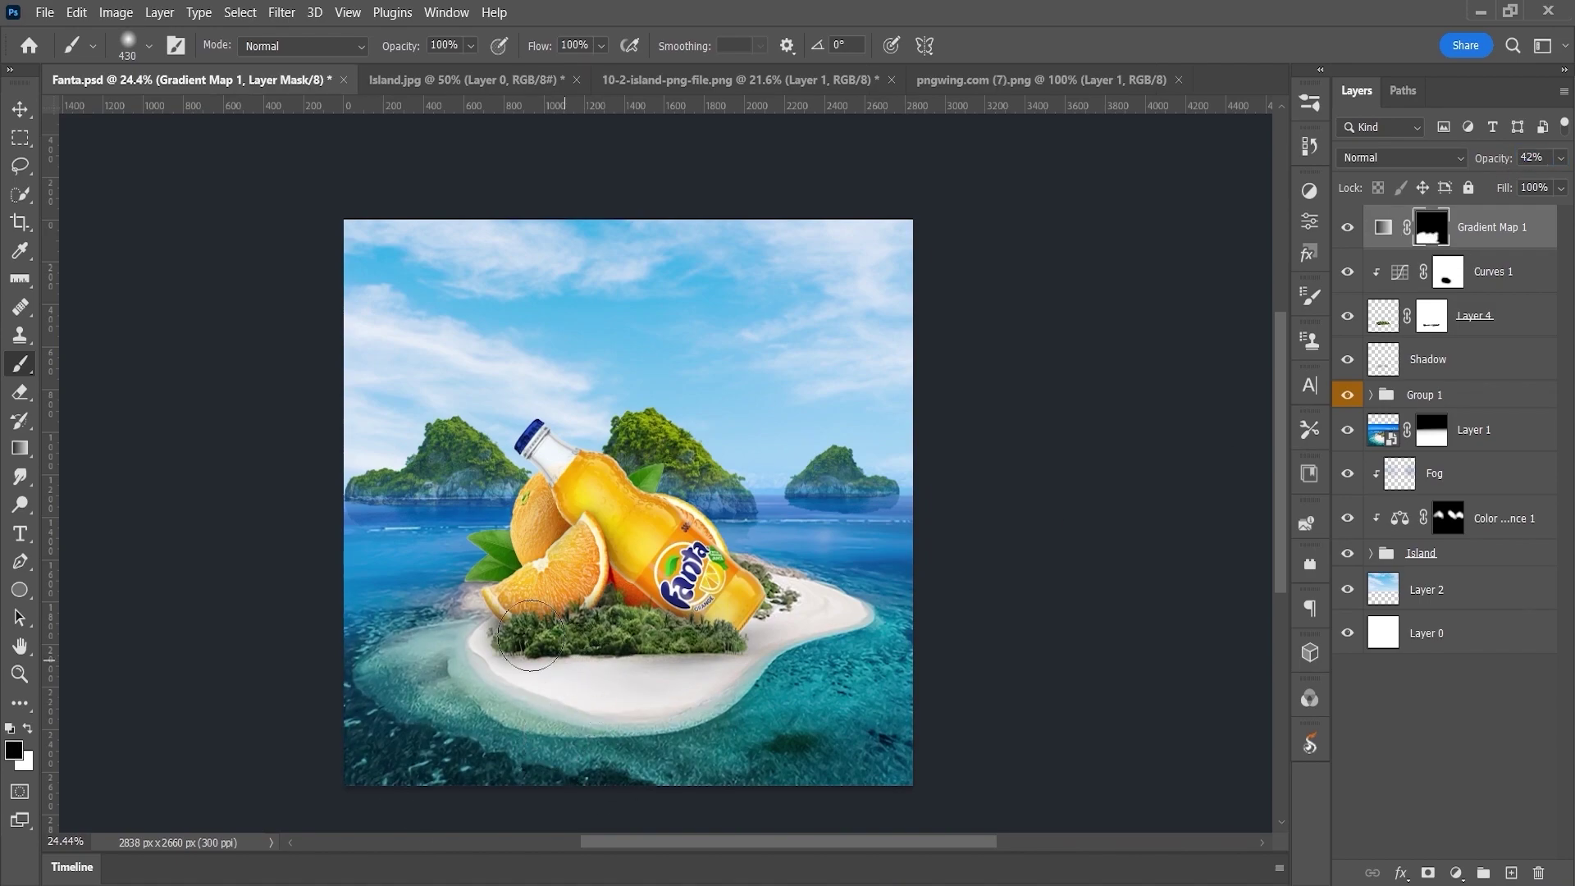
key("x")
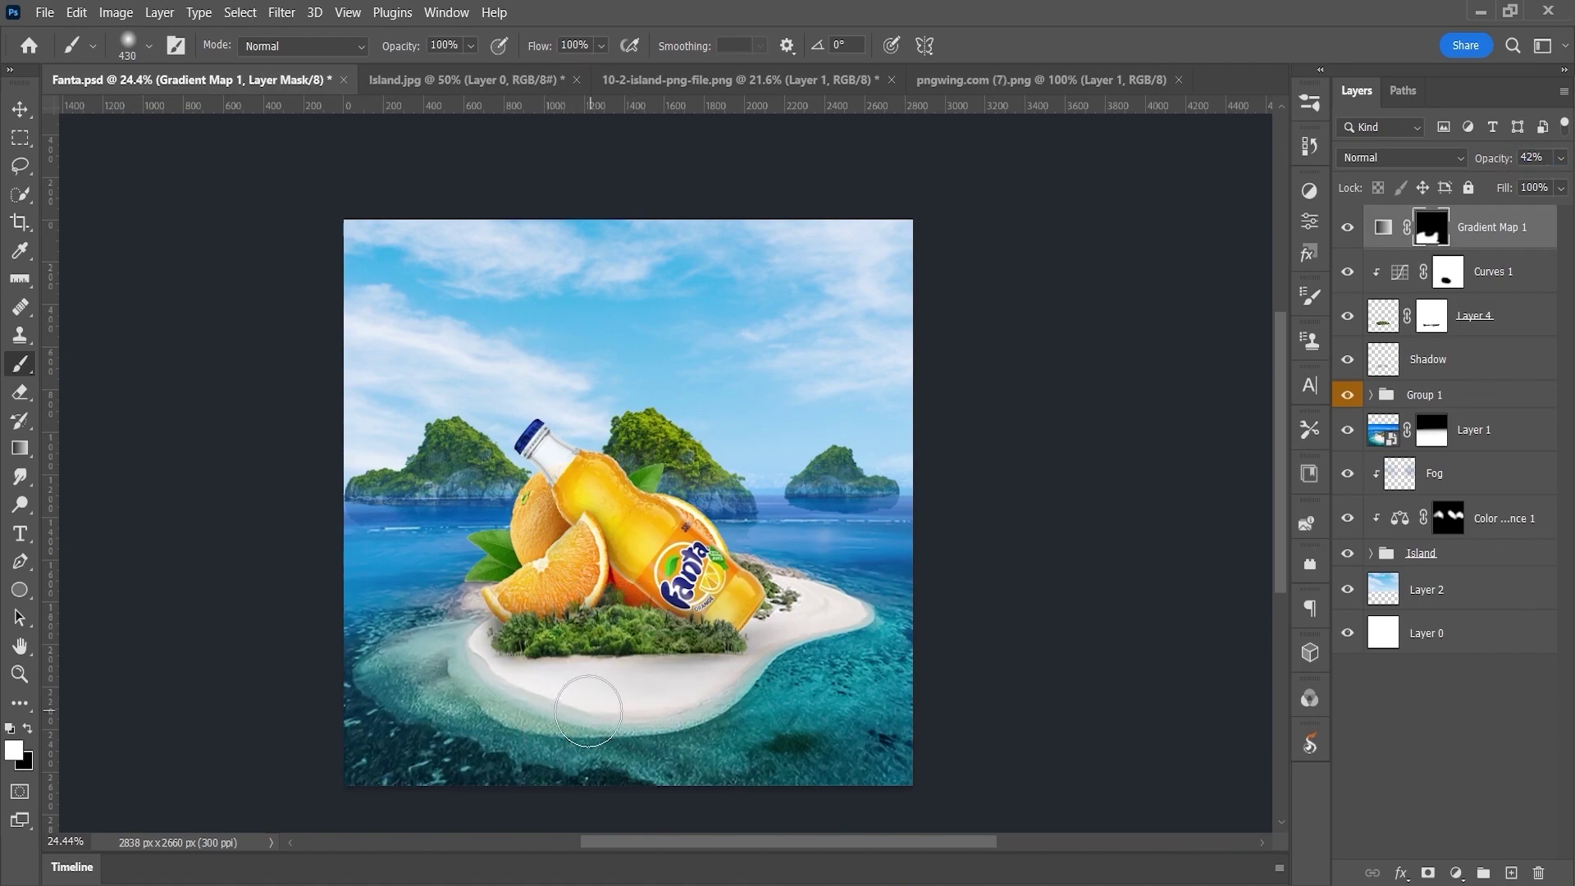
key("x")
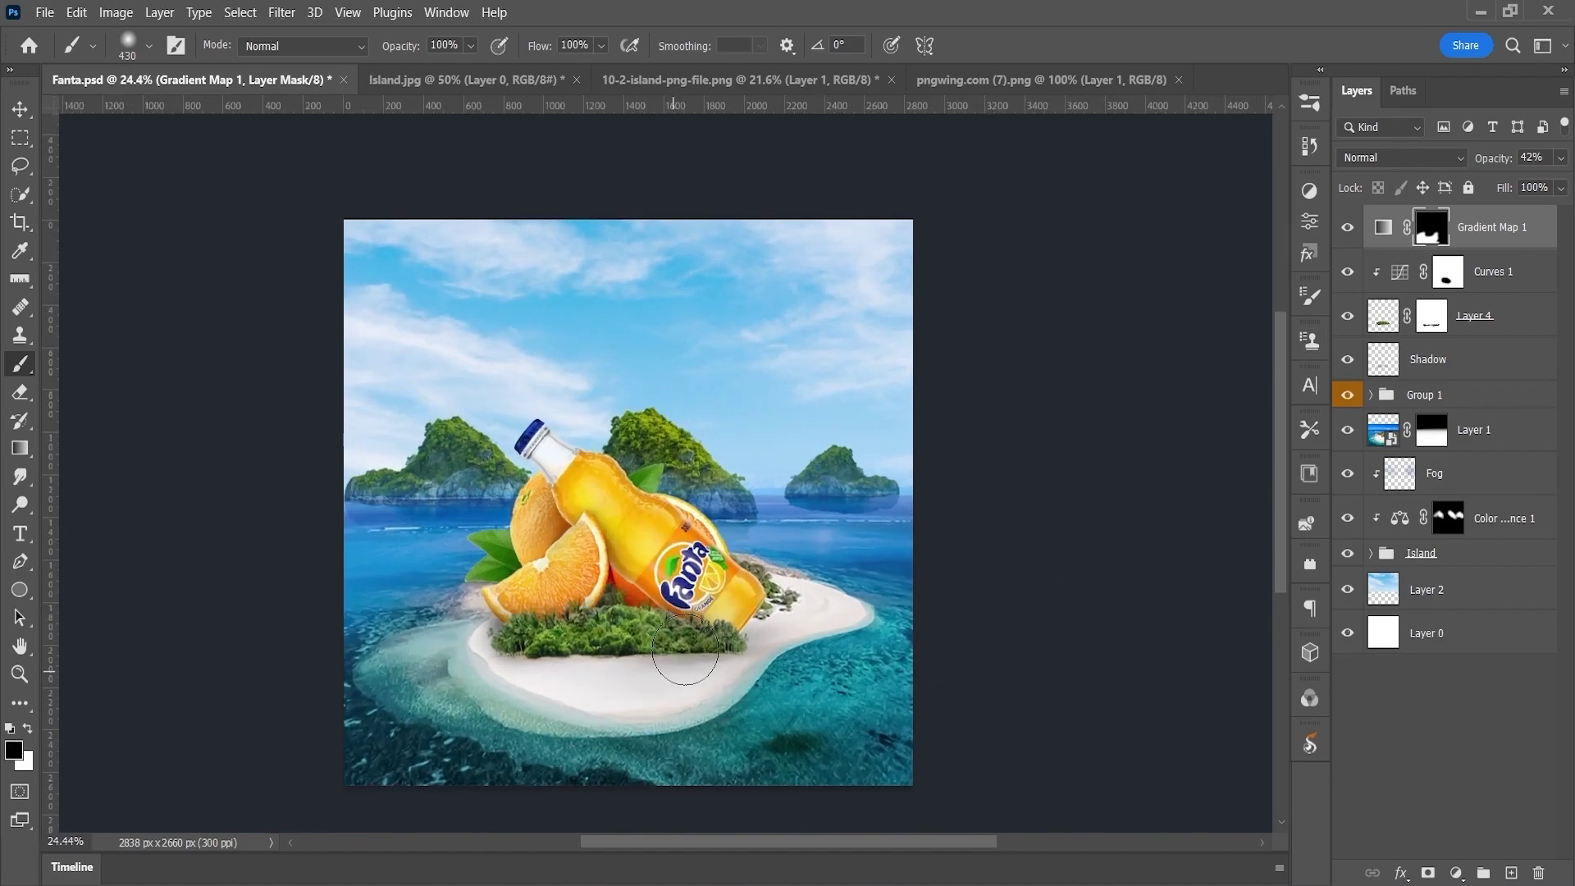
scroll(742, 677, "down", 2)
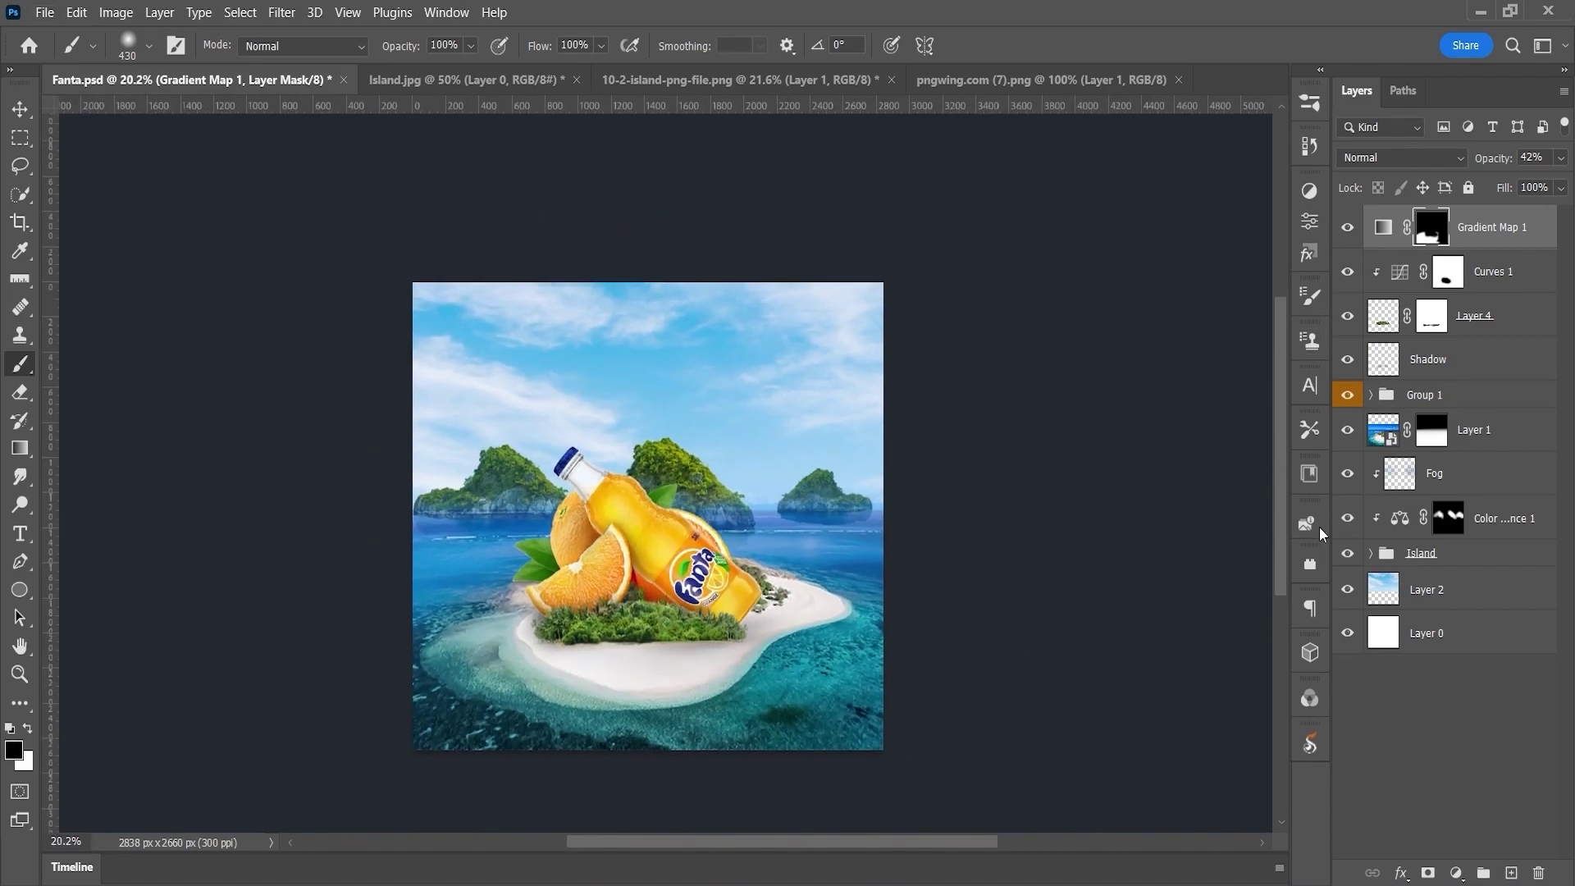
- Add a new layer, Layer 5, and set its blend mode to Soft Light
left_click(1511, 873)
left_click(1401, 158)
left_click(1375, 339)
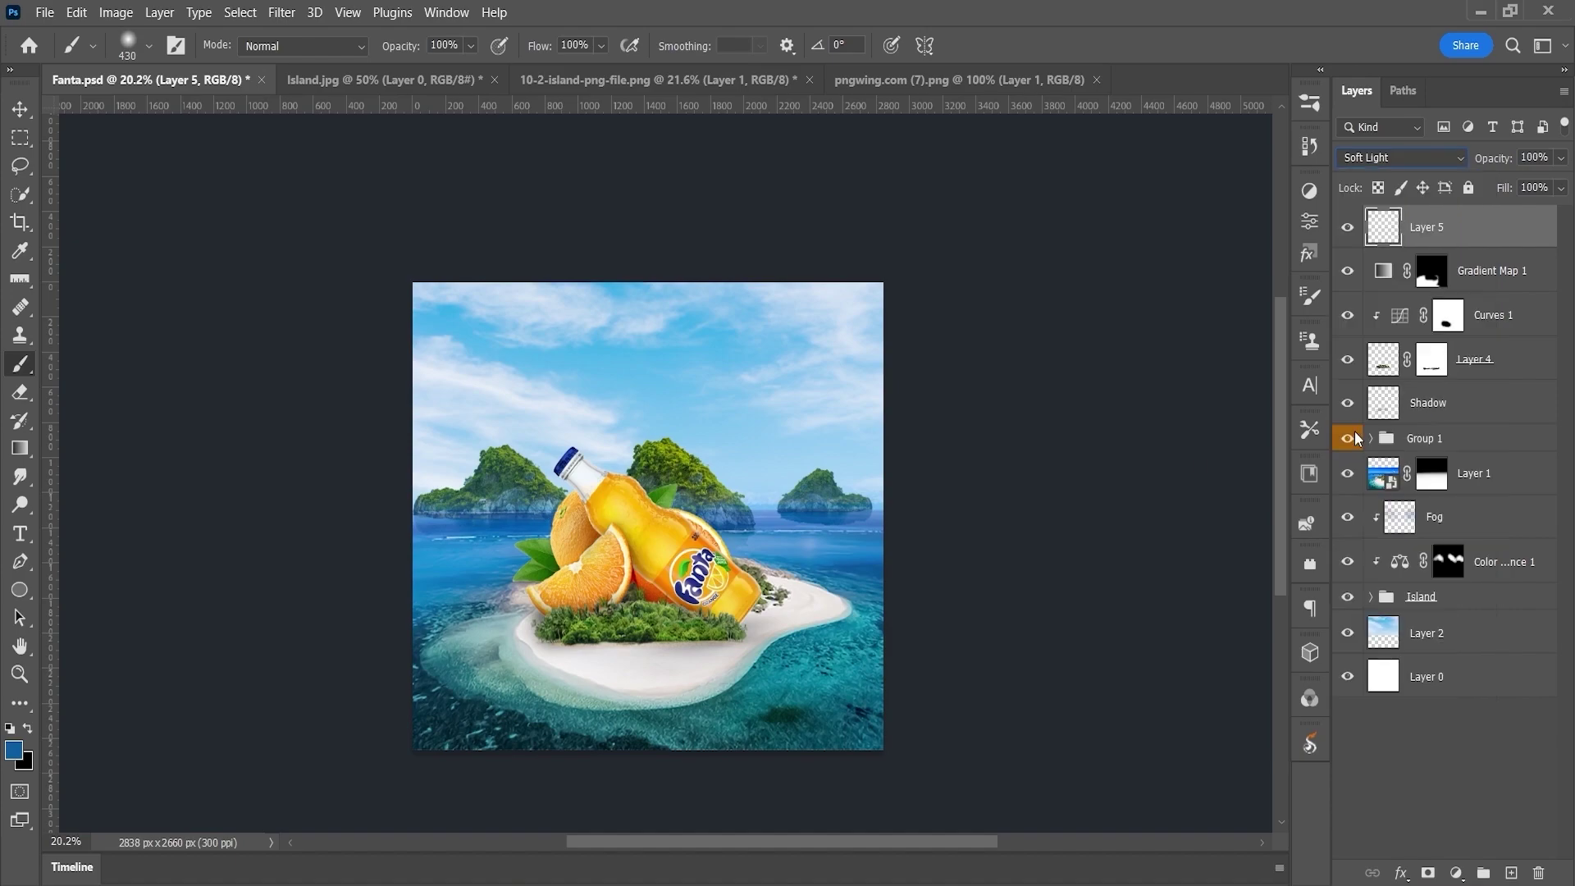
- Try a white stroke on the bottle, undo it, and lower Layer 5's opacity slightly
left_click(14, 750)
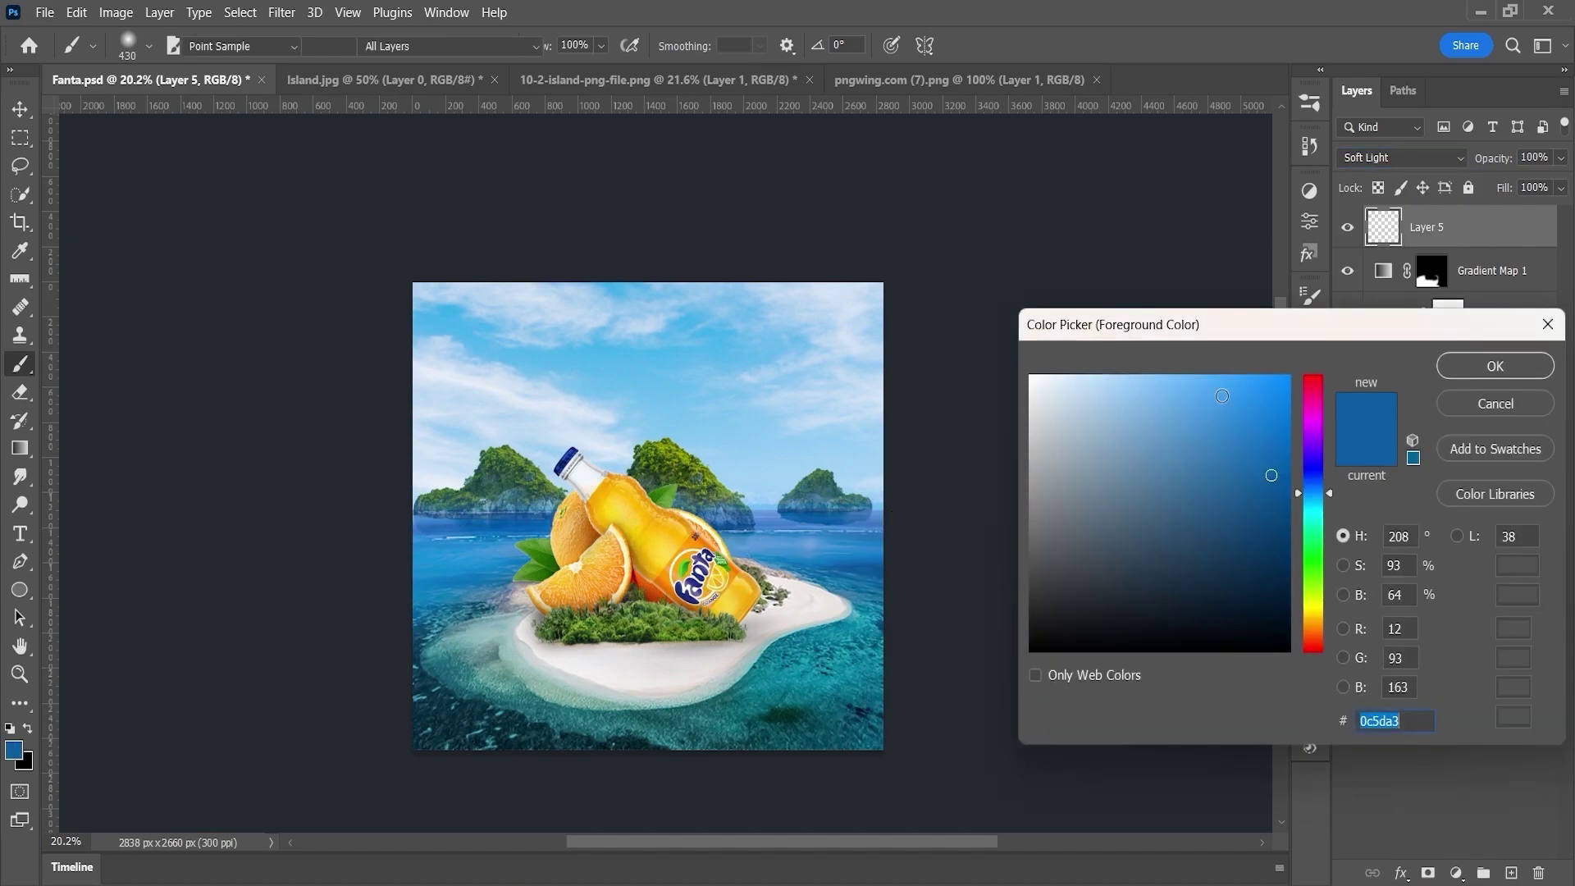
left_click(1035, 367)
left_click(1495, 362)
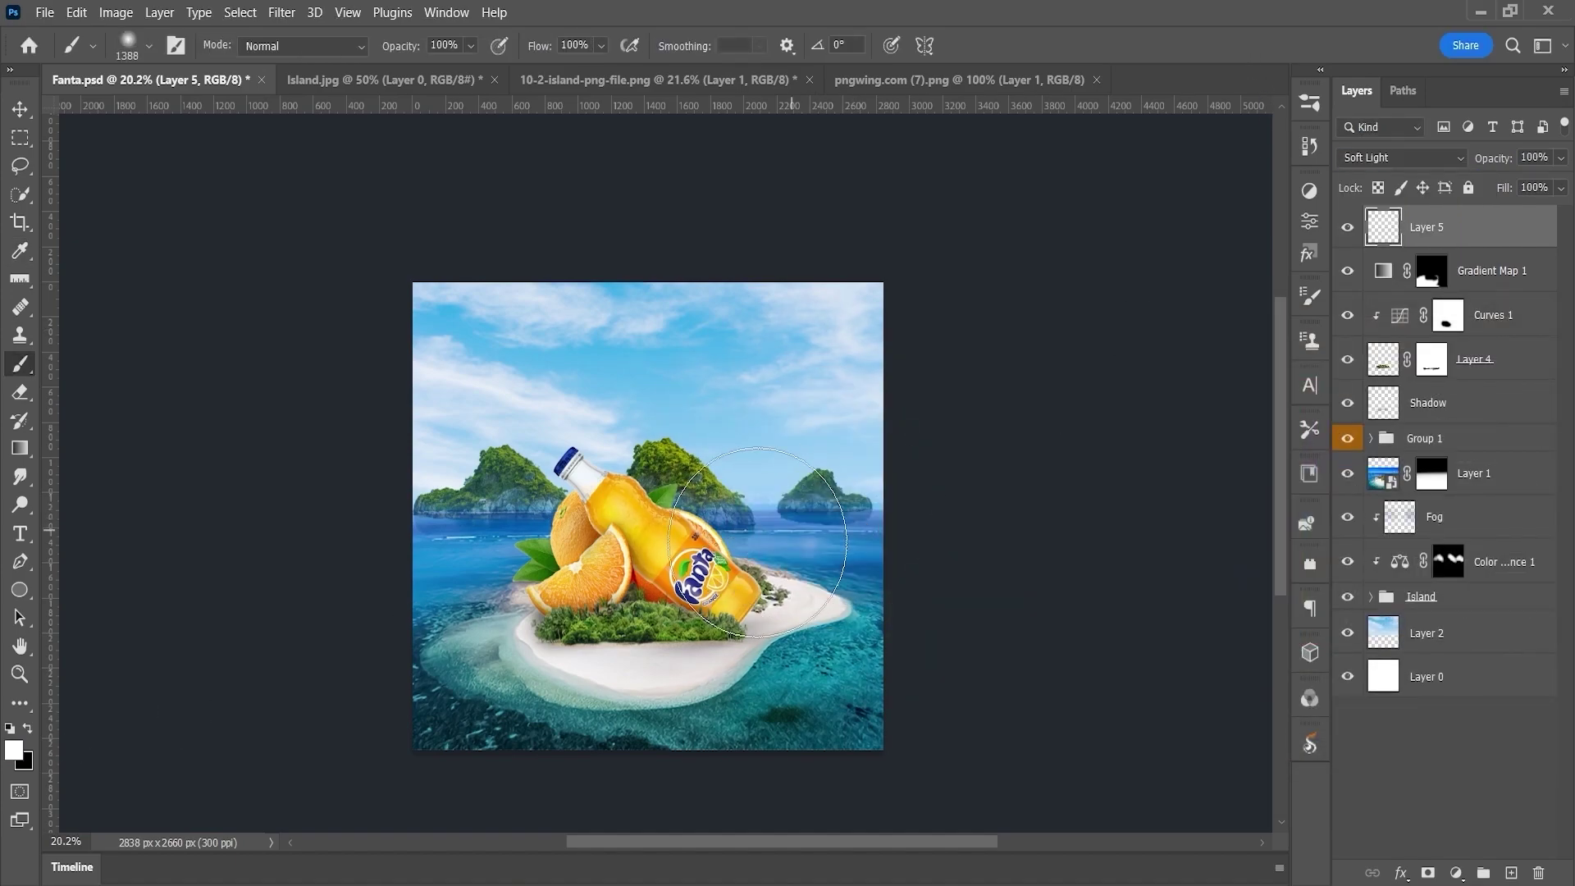
left_click(661, 552)
key("ctrl+z")
left_click_drag(1508, 164, 1502, 164)
- Paint a soft pale-yellow glow over the island and lower water, then add Layer 6
left_click(14, 749)
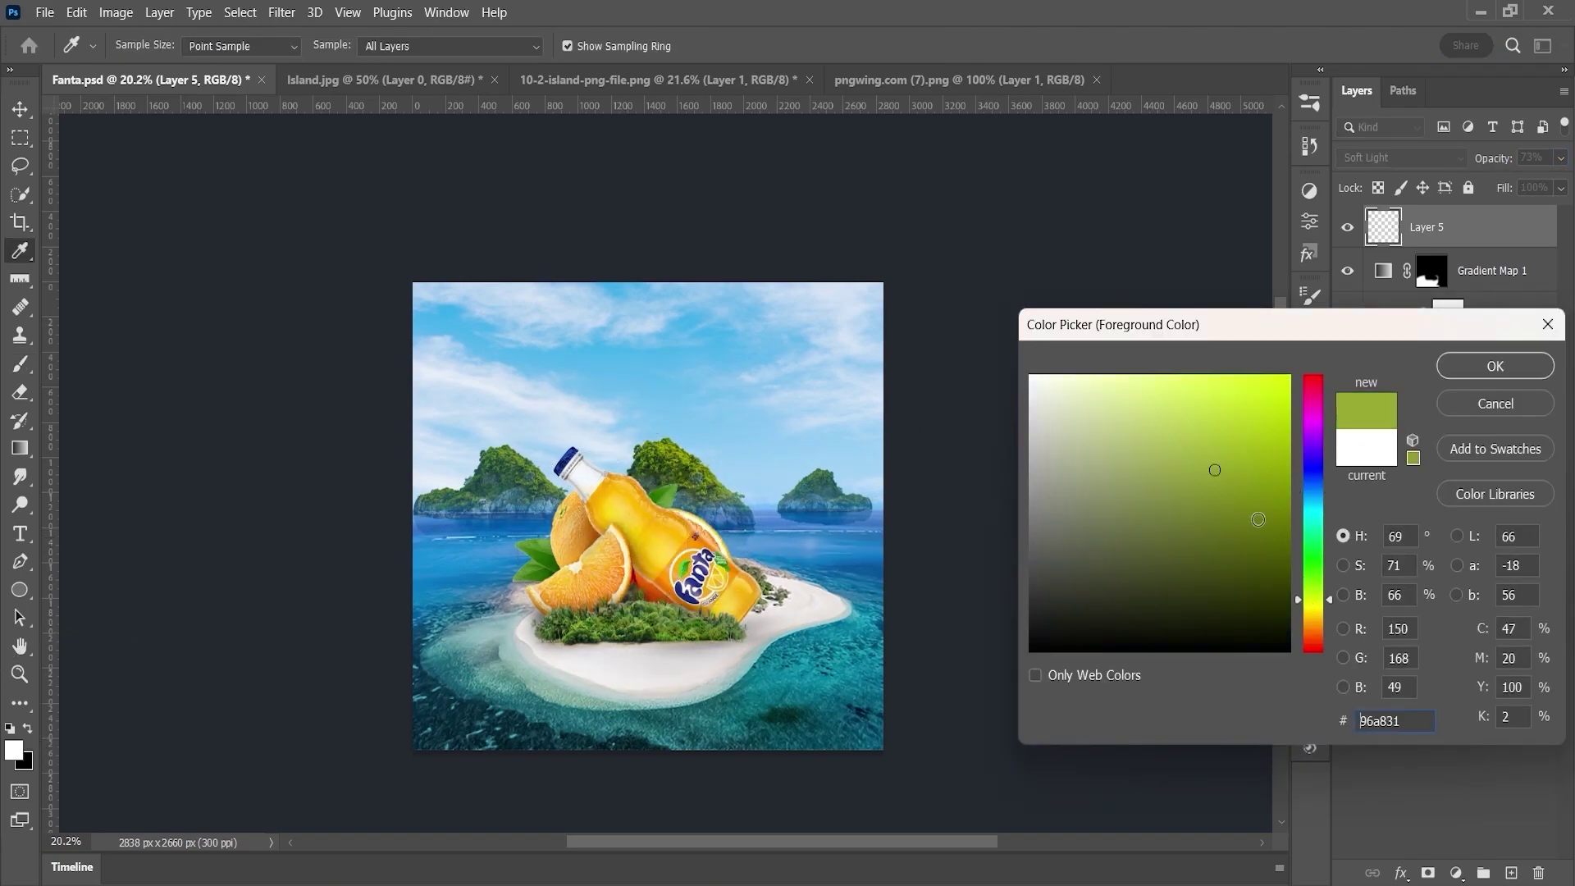
left_click(648, 525)
left_click(1314, 611)
left_click(1237, 503)
left_click(1495, 366)
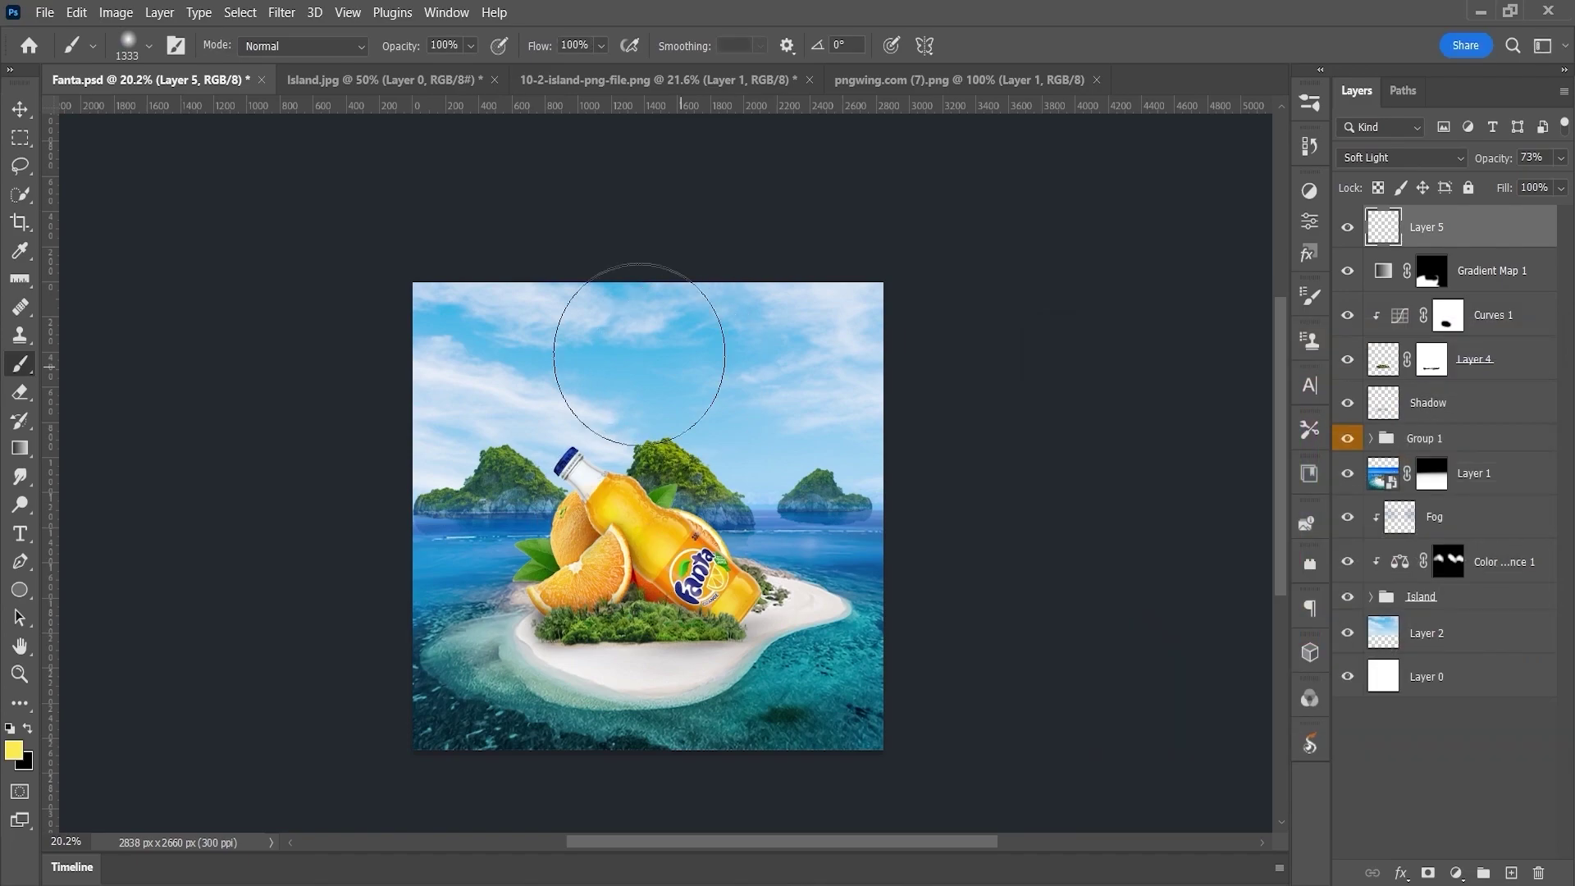
left_click_drag(389, 51, 384, 51)
mouse_move(779, 533)
left_mouse_down()
mouse_move(656, 574)
mouse_move(780, 656)
left_mouse_up()
mouse_move(443, 640)
left_mouse_down()
mouse_move(862, 686)
mouse_move(434, 749)
left_mouse_up()
key("bracketleft")
key("bracketleft")
key("bracketleft")
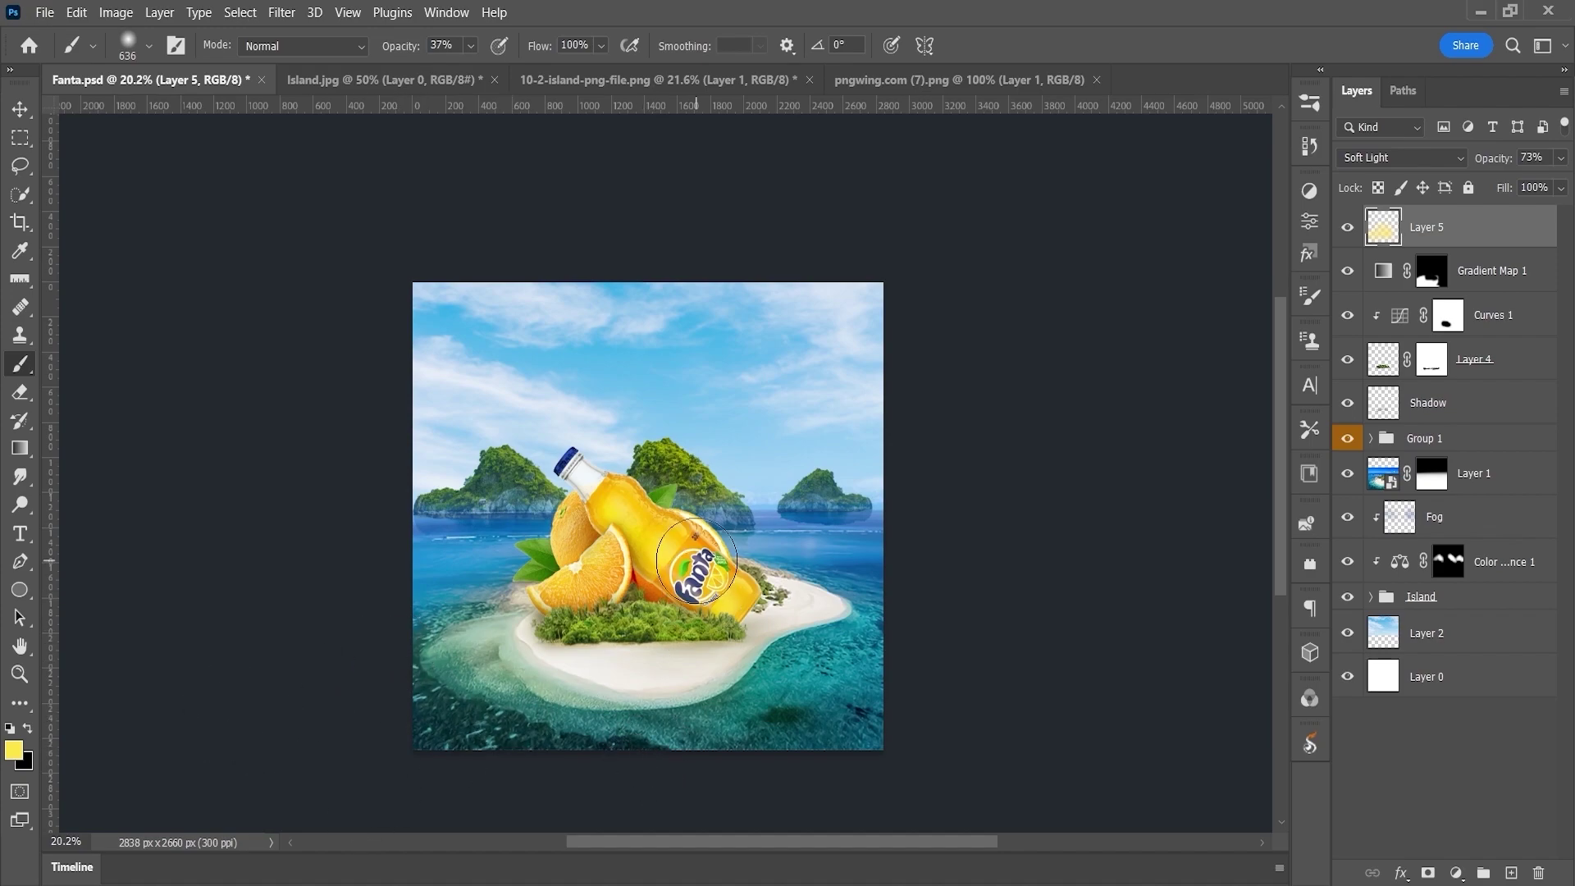
left_click(1511, 873)
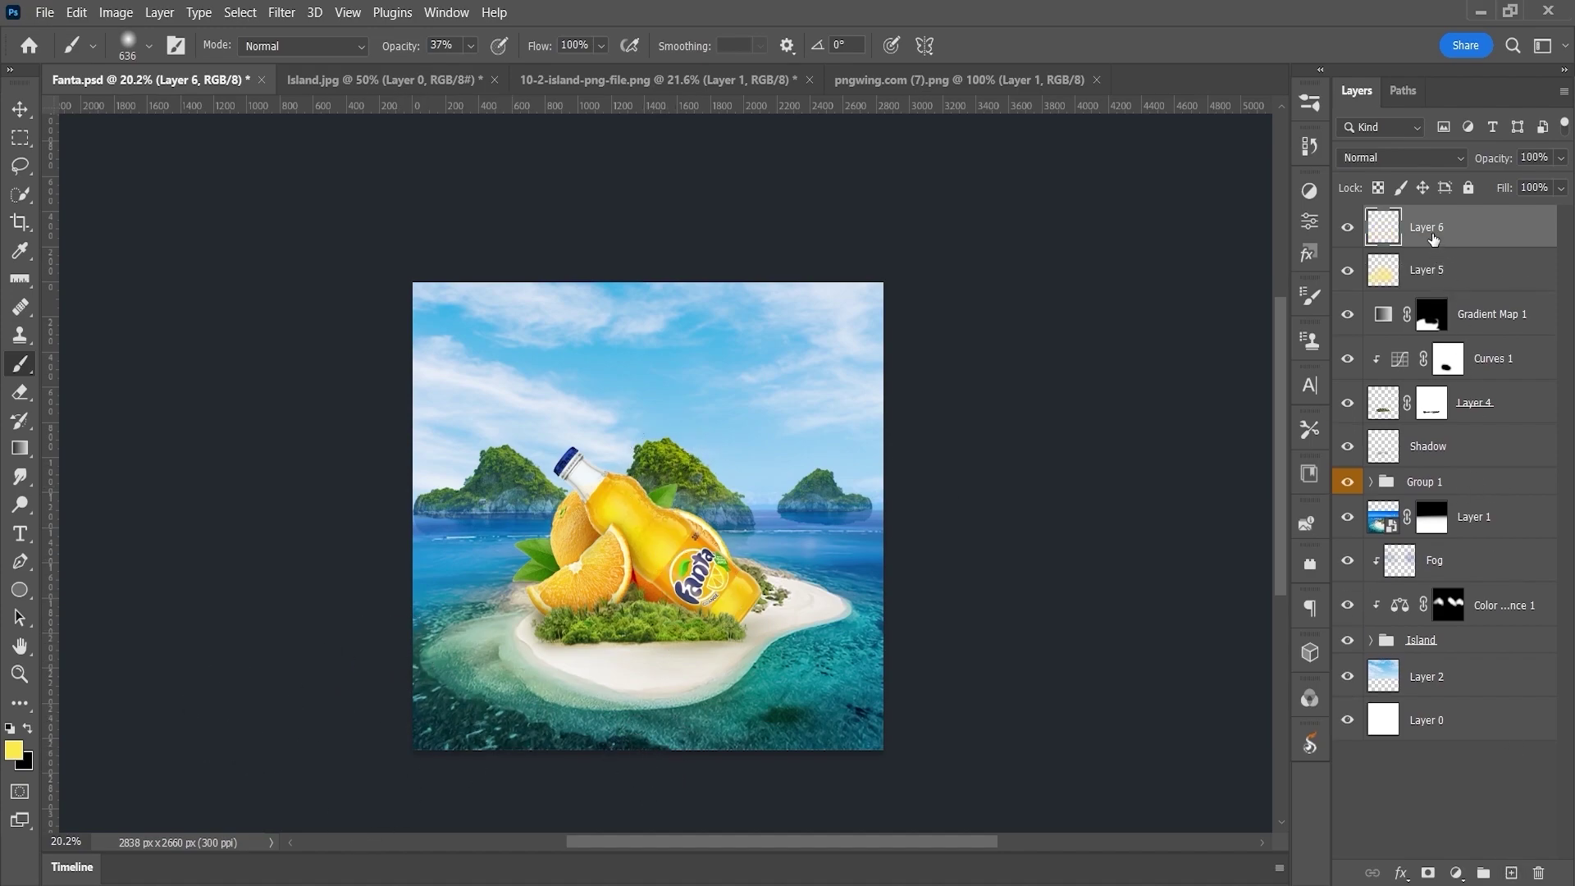
- Set Layer 6 to Soft Light and paint soft black around the canvas edges and sky corners
left_click(1387, 157)
left_click(1385, 440)
key("bracketright")
key("bracketright")
key("bracketright")
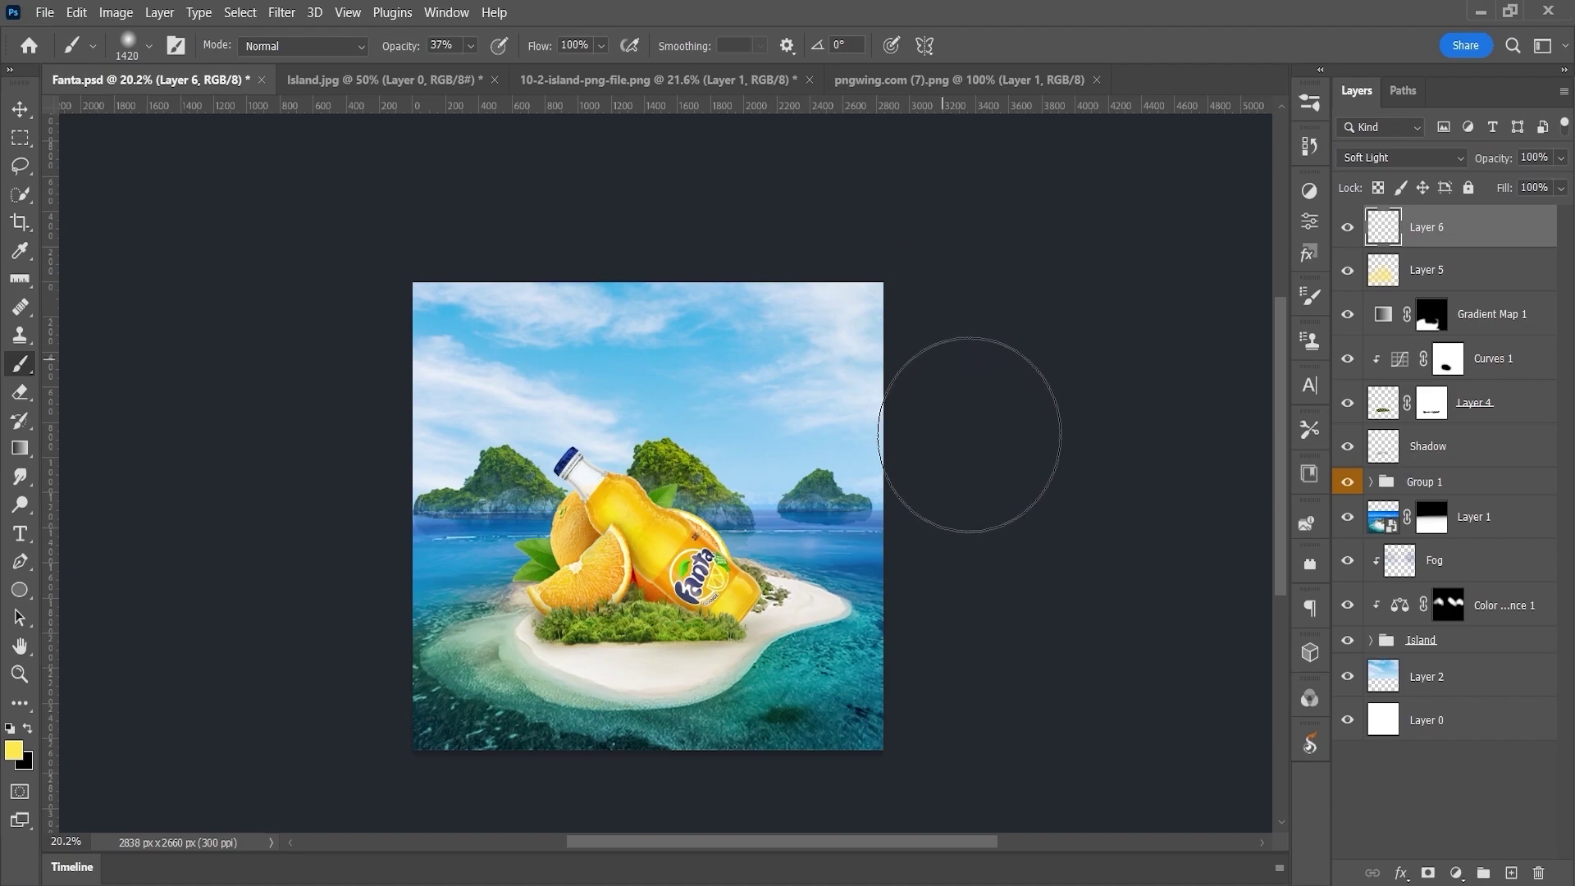
key("x")
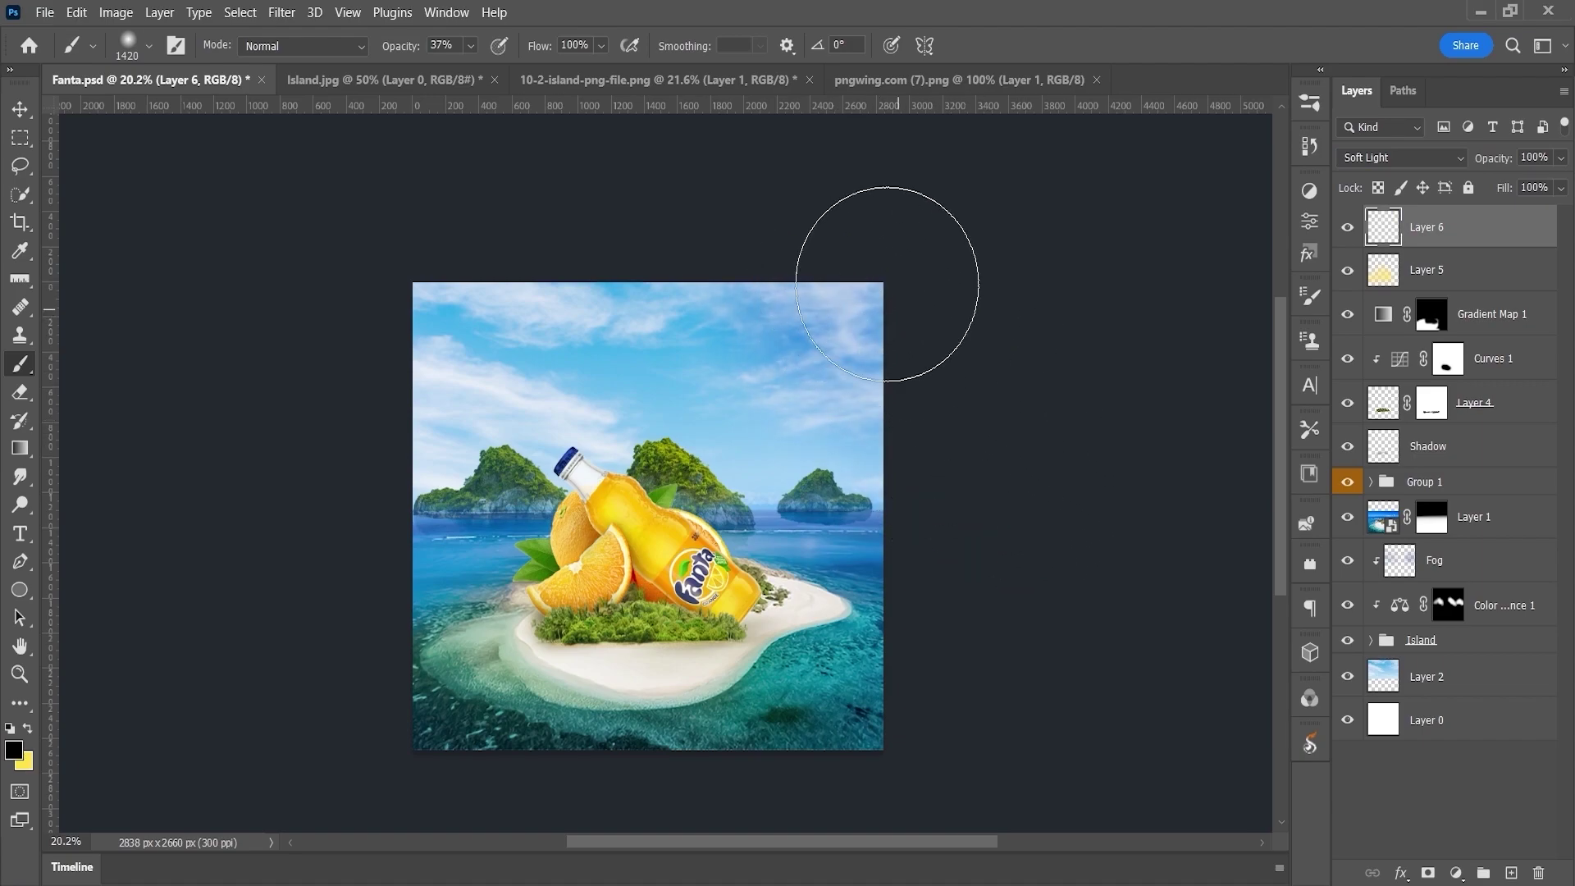
left_click_drag(328, 355, 426, 380)
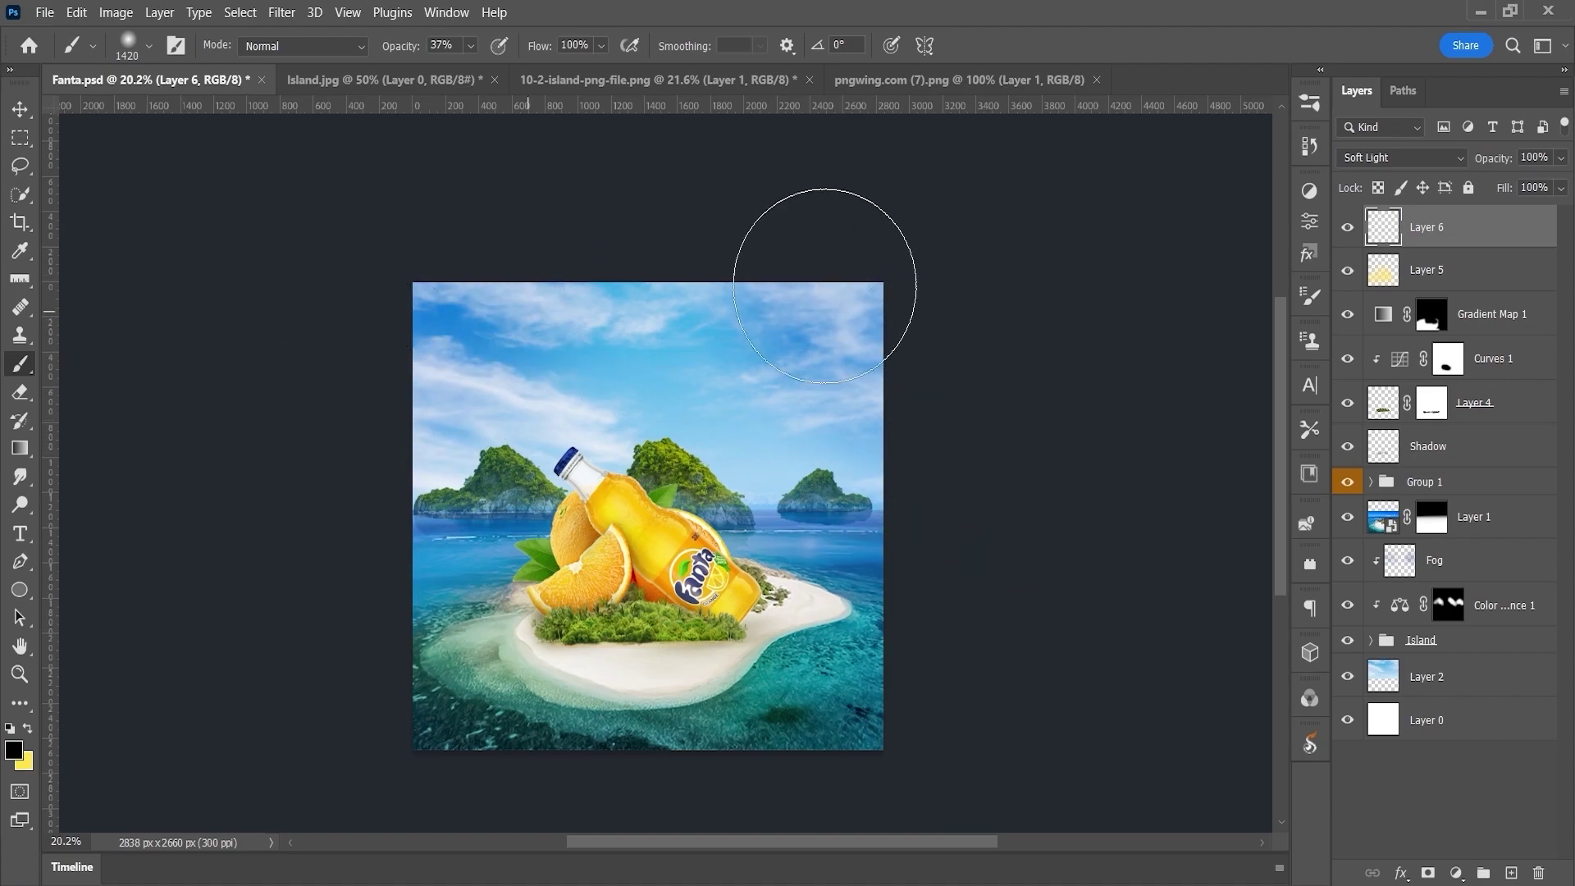
mouse_move(824, 286)
left_mouse_down()
mouse_move(844, 791)
mouse_move(528, 845)
mouse_move(288, 503)
mouse_move(388, 471)
left_mouse_up()
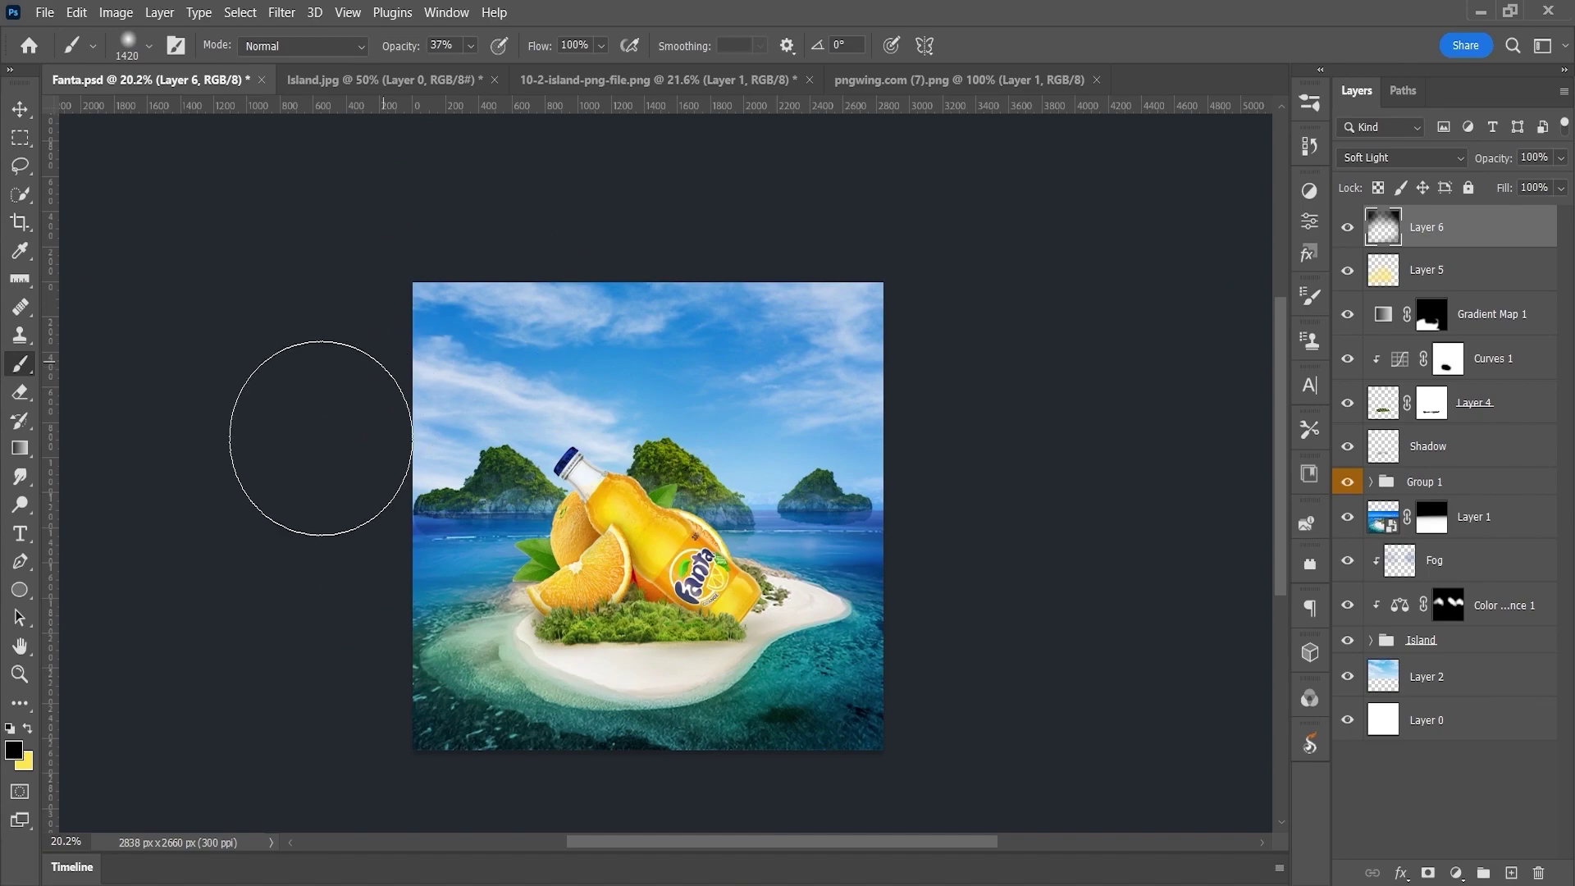
scroll(821, 656, "up", 2)
scroll(739, 616, "up", 2)
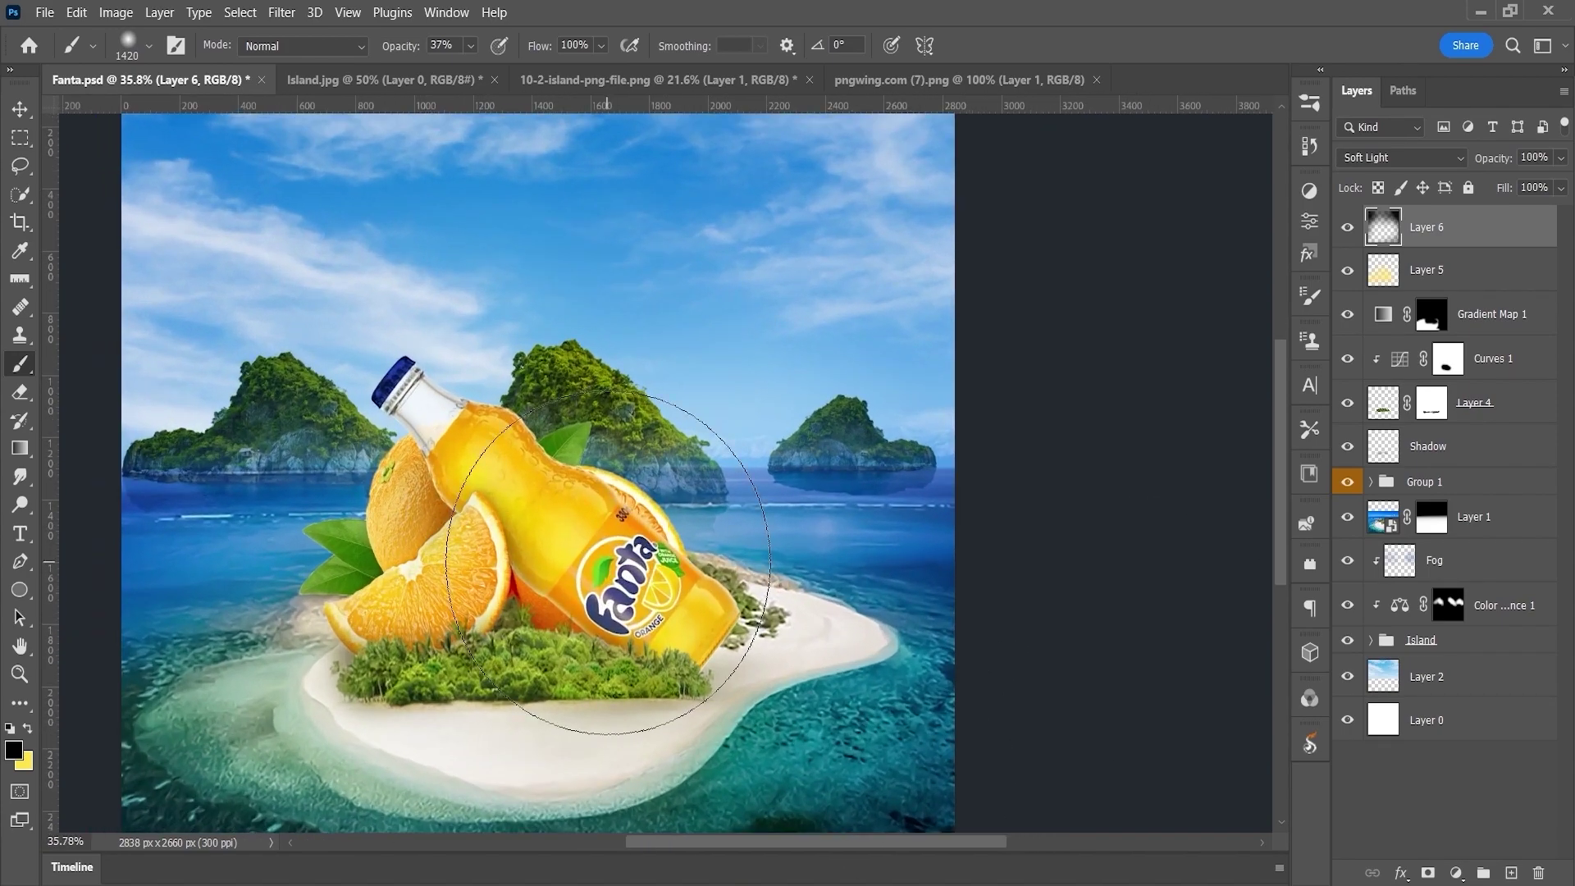
- Add a Curves adjustment with the curve pulled down to darken the image
left_click(1311, 190)
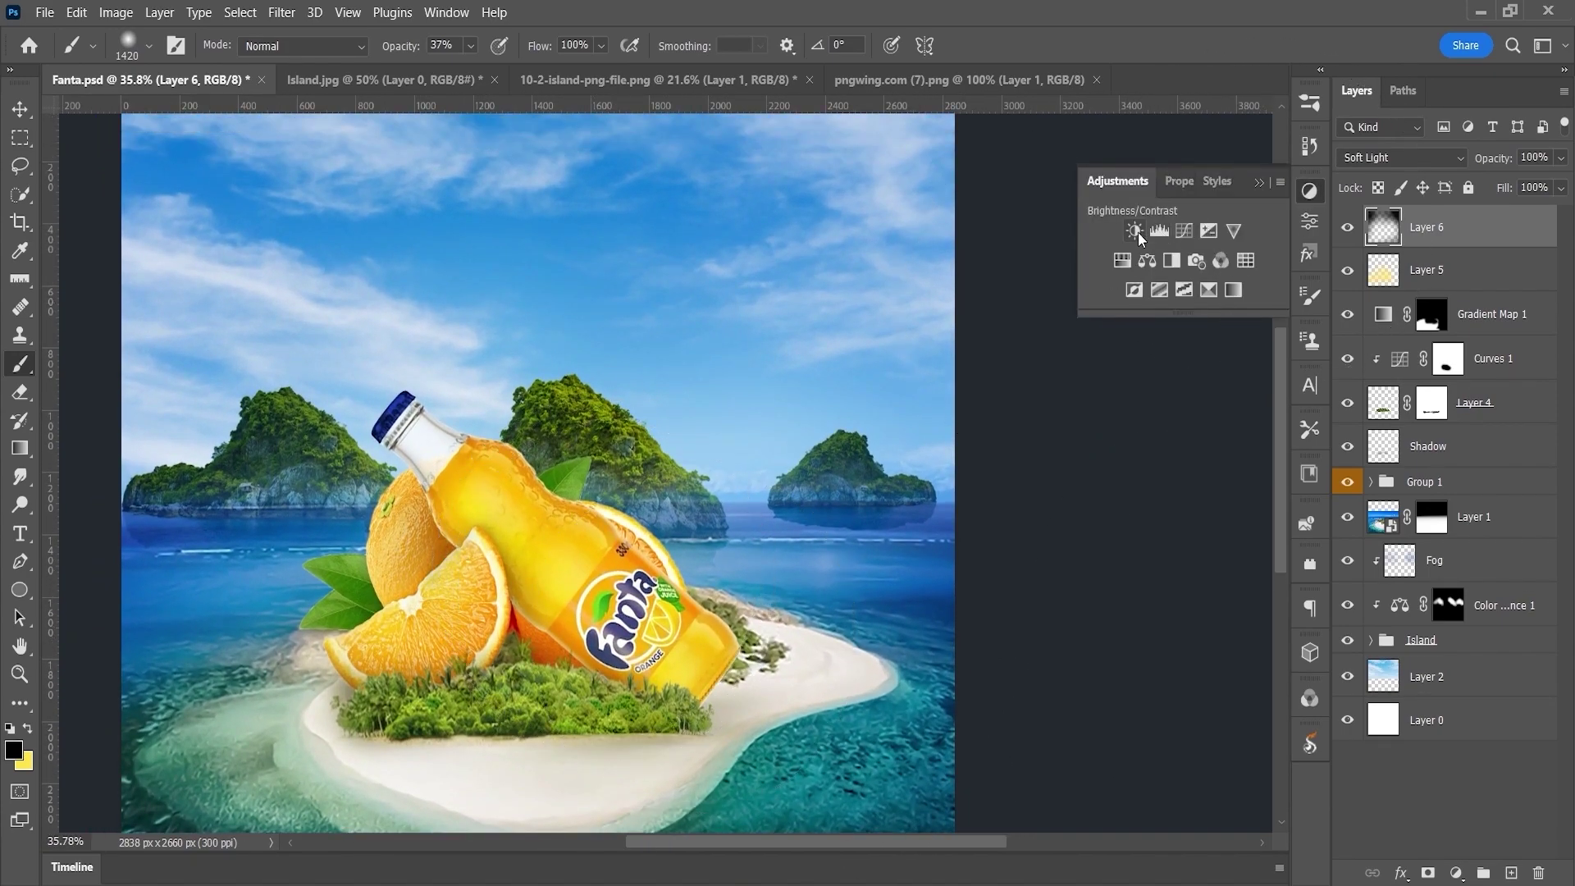
left_click(1184, 231)
left_click_drag(1165, 401, 1168, 422)
left_click_drag(1225, 368, 1221, 369)
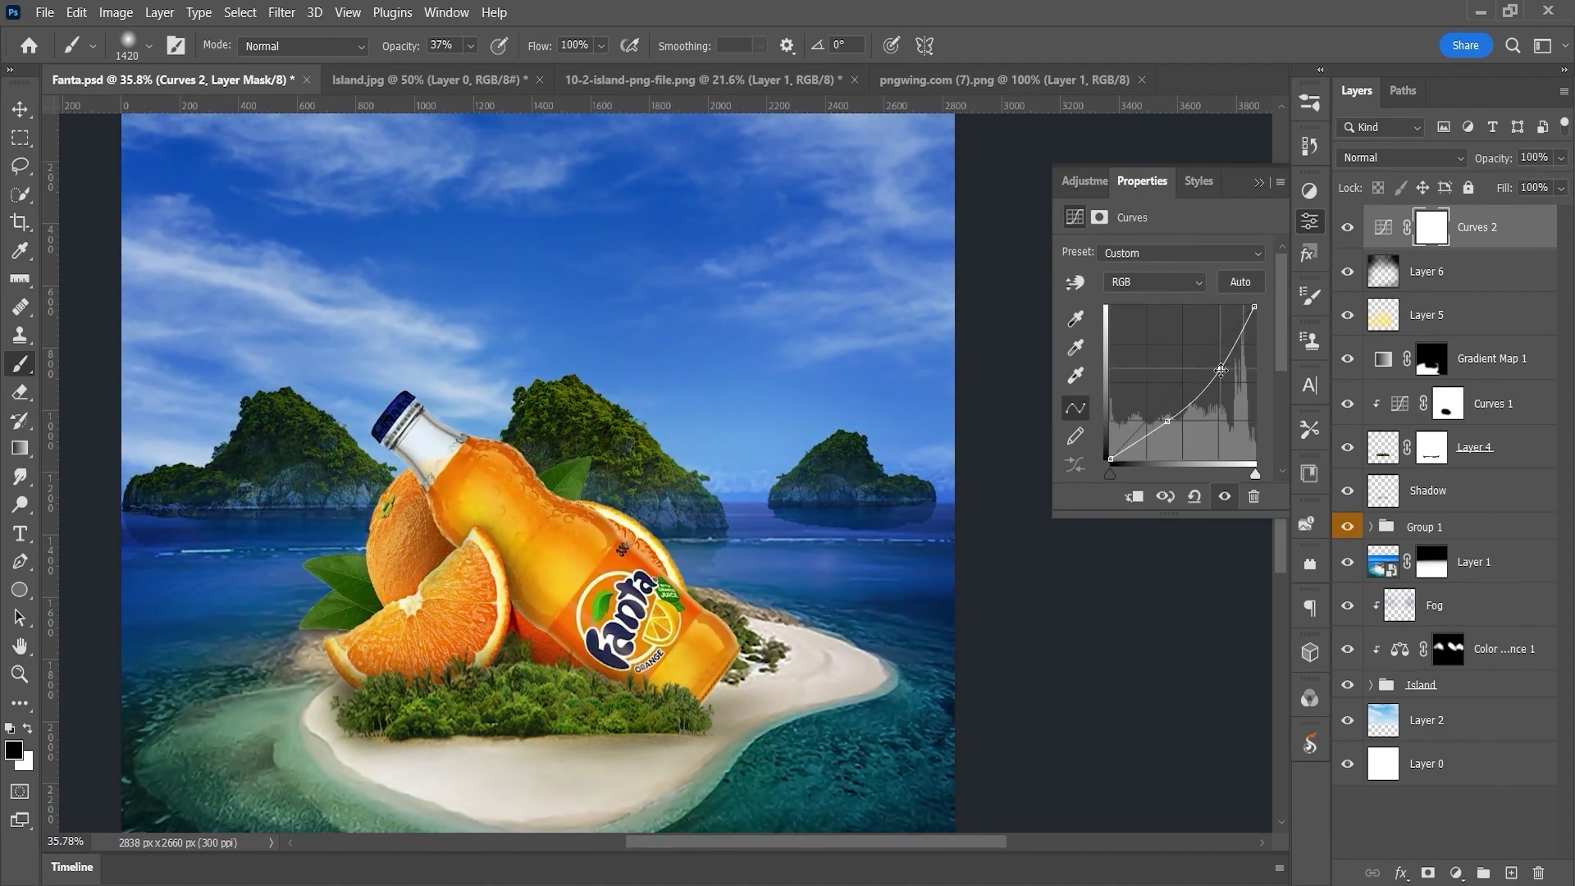
left_click(1253, 197)
- Move Curves 2 below Shadow, clip it to the bottle group, and paint its mask
scroll(564, 441, "down", 1)
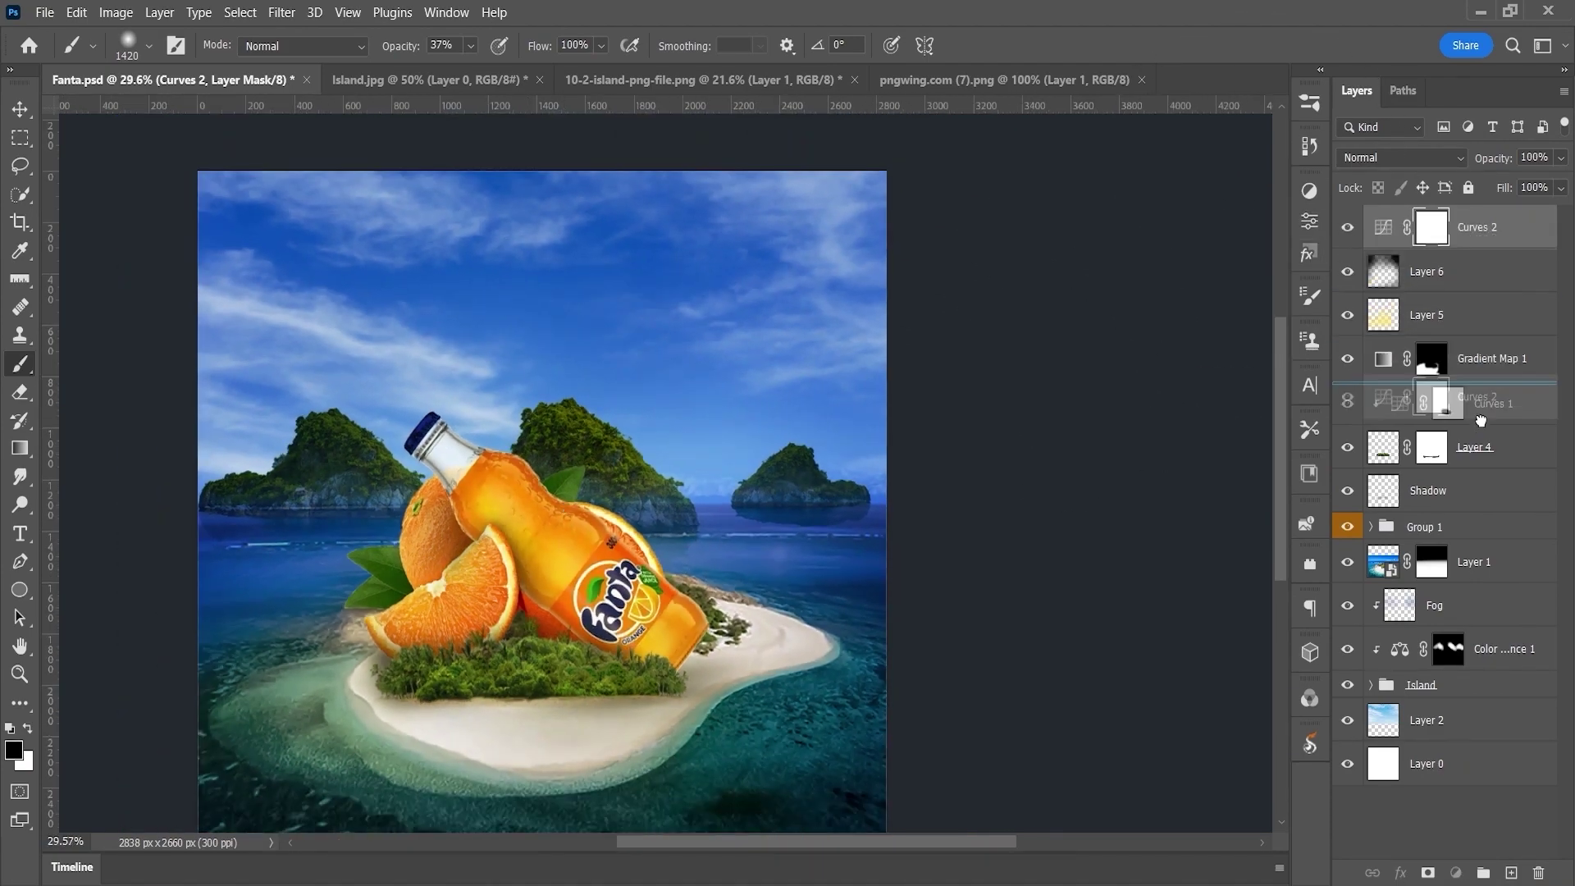
left_click_drag(1477, 228, 1458, 525)
key("ctrl+alt+g")
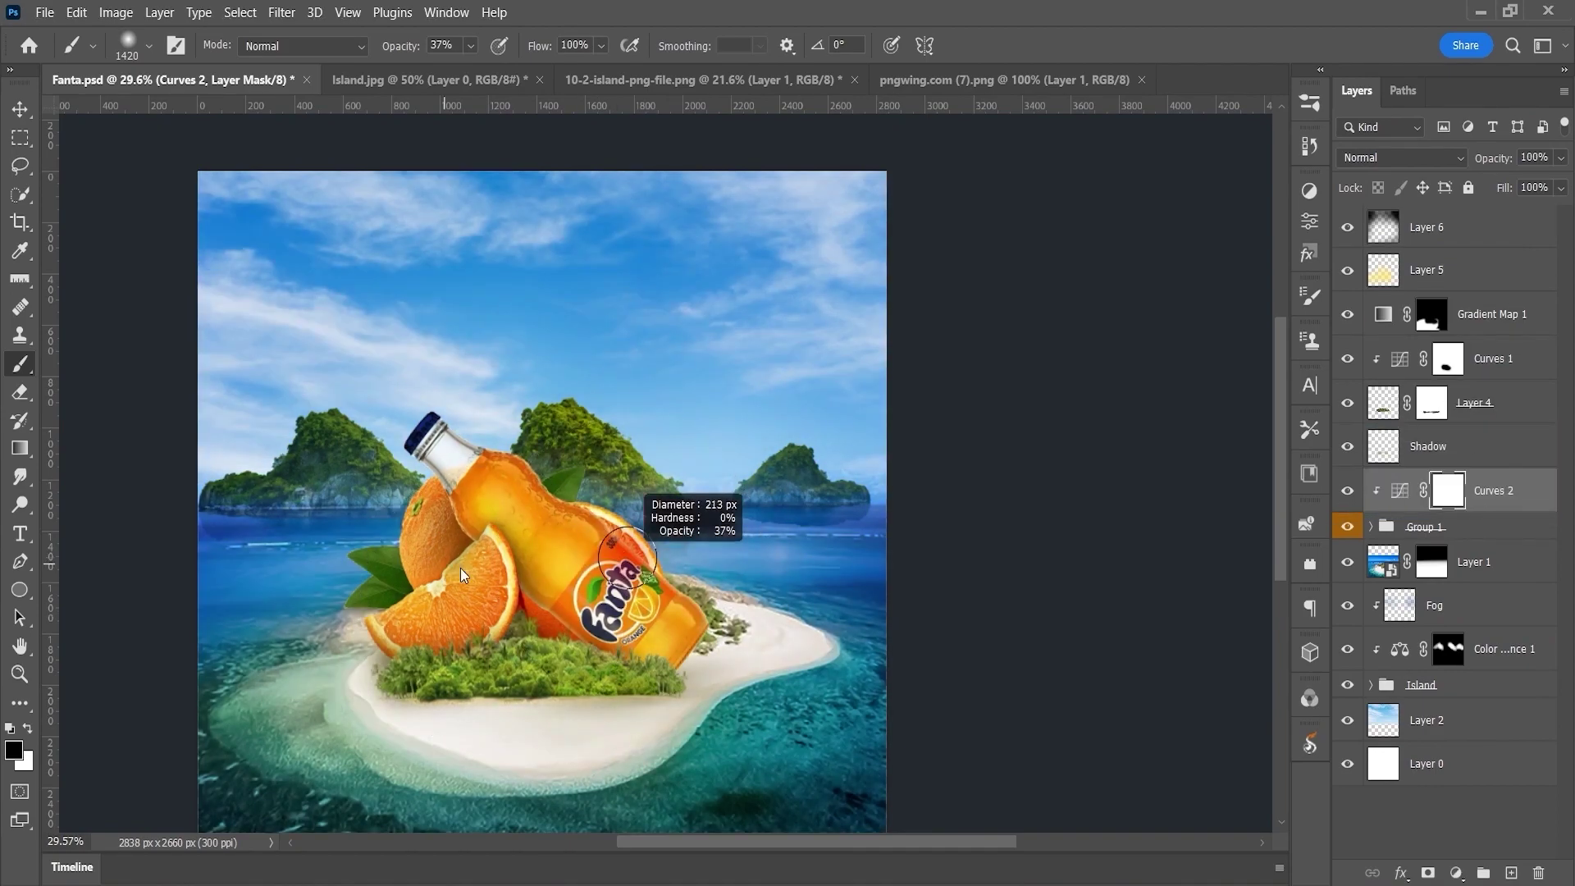
scroll(542, 493, "up", 1)
scroll(560, 488, "down", 1)
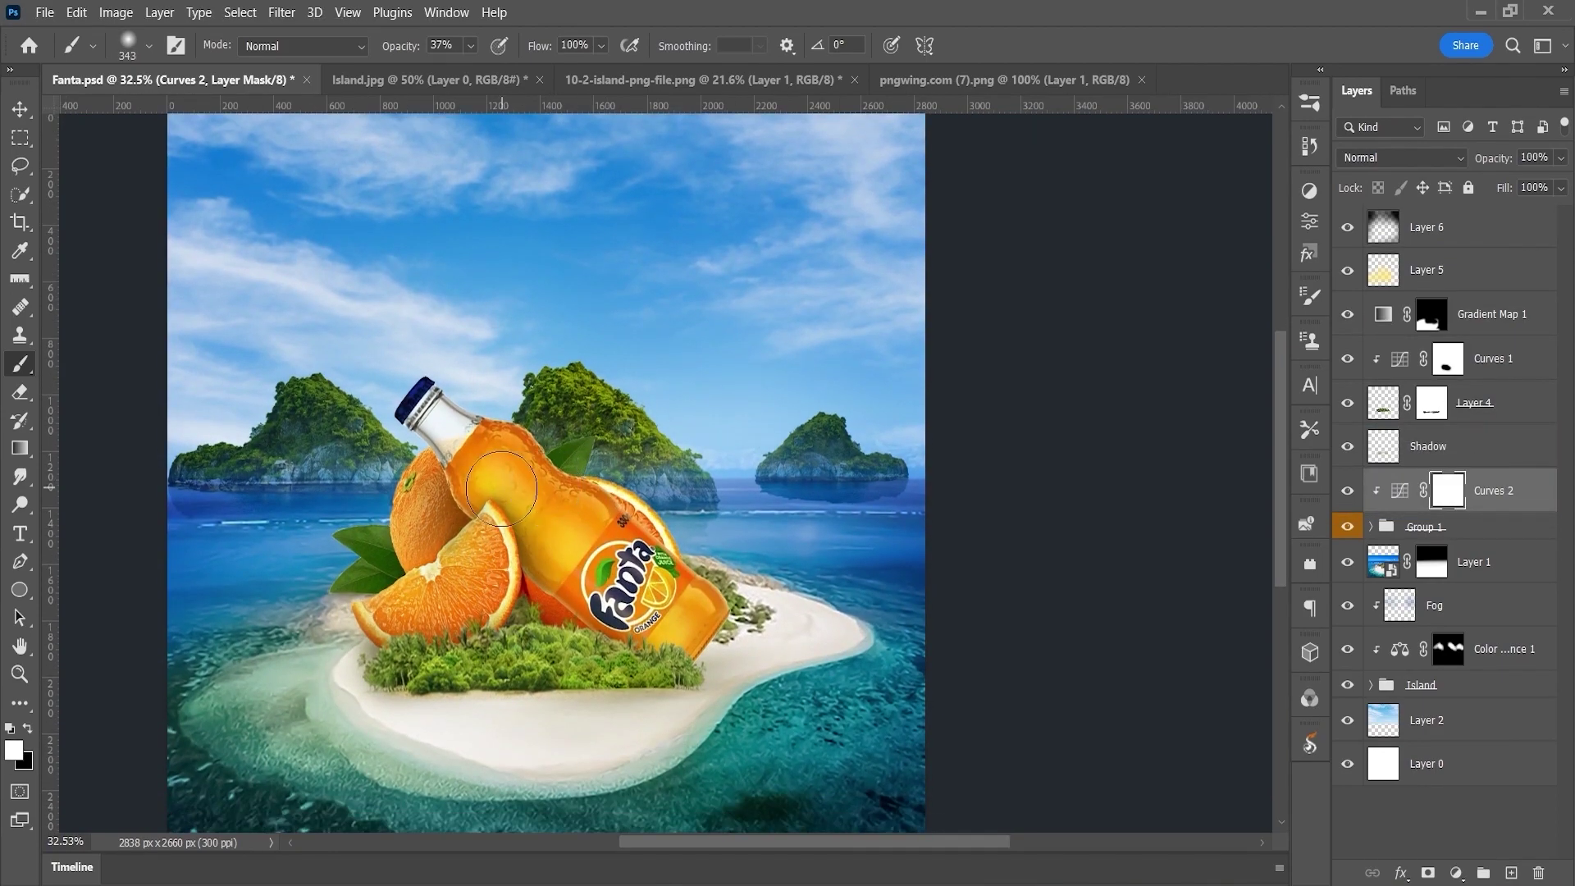
key("bracketleft")
key("bracketleft")
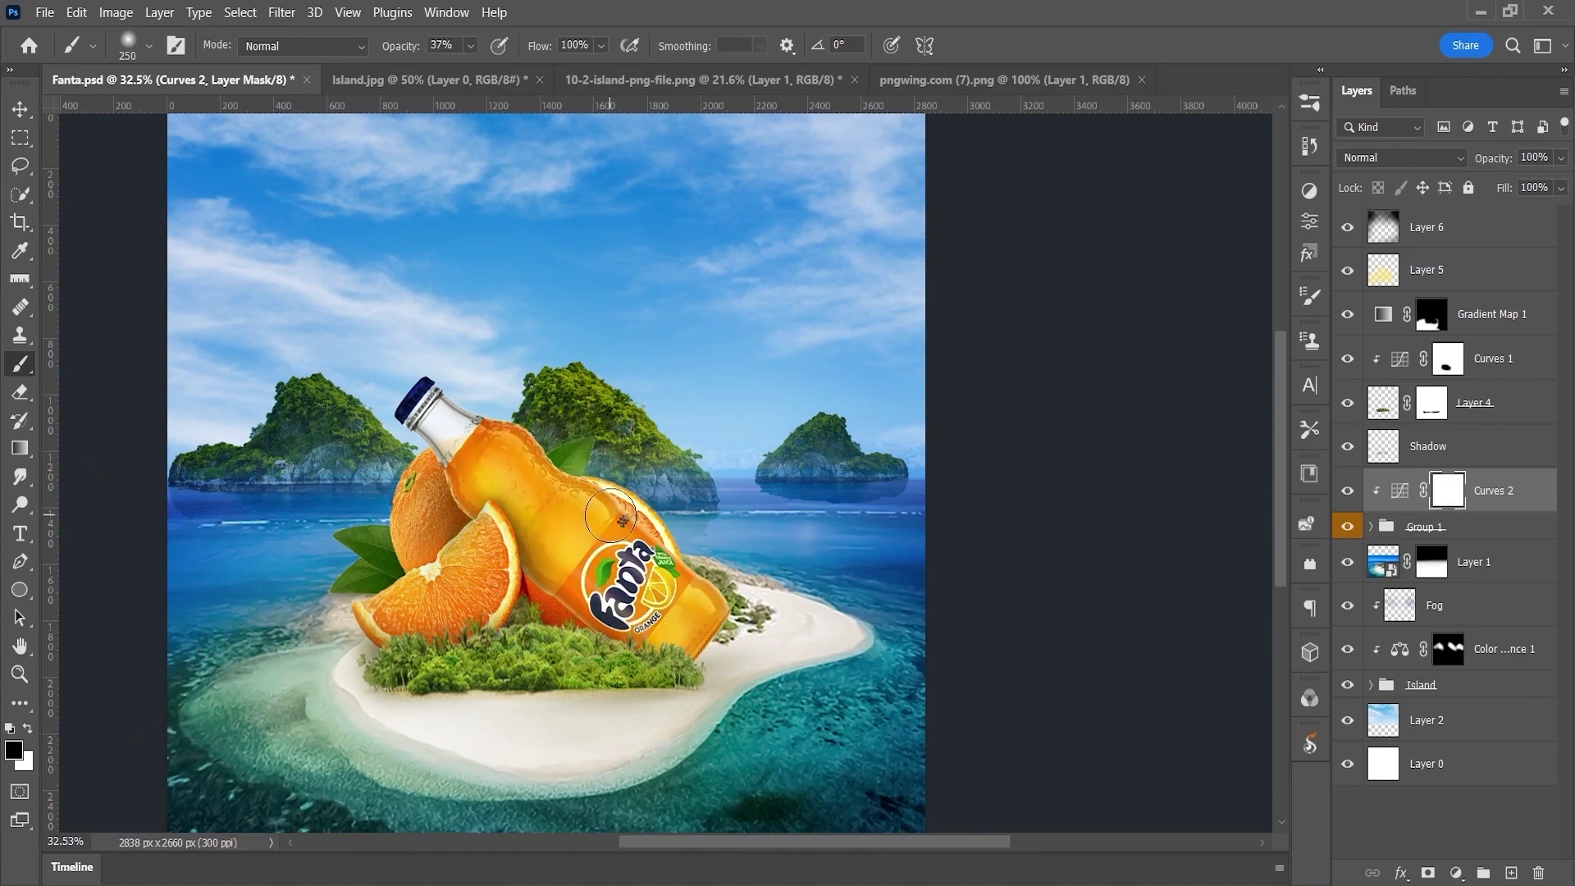
key("bracketleft")
key("bracketleft")
key("bracketleft")
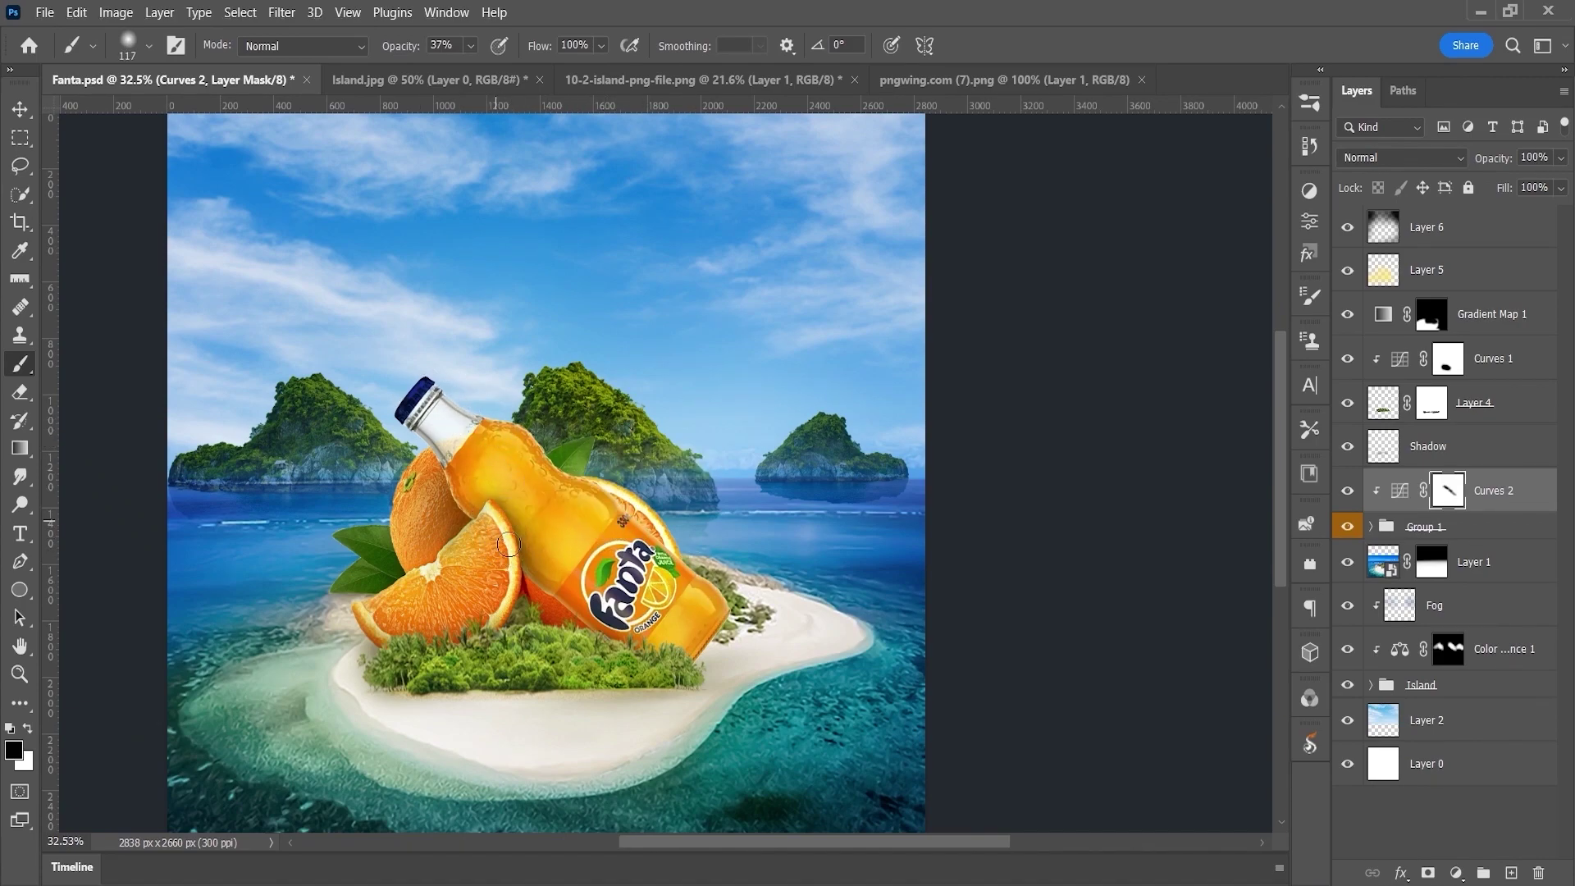
left_click_drag(381, 504, 469, 427)
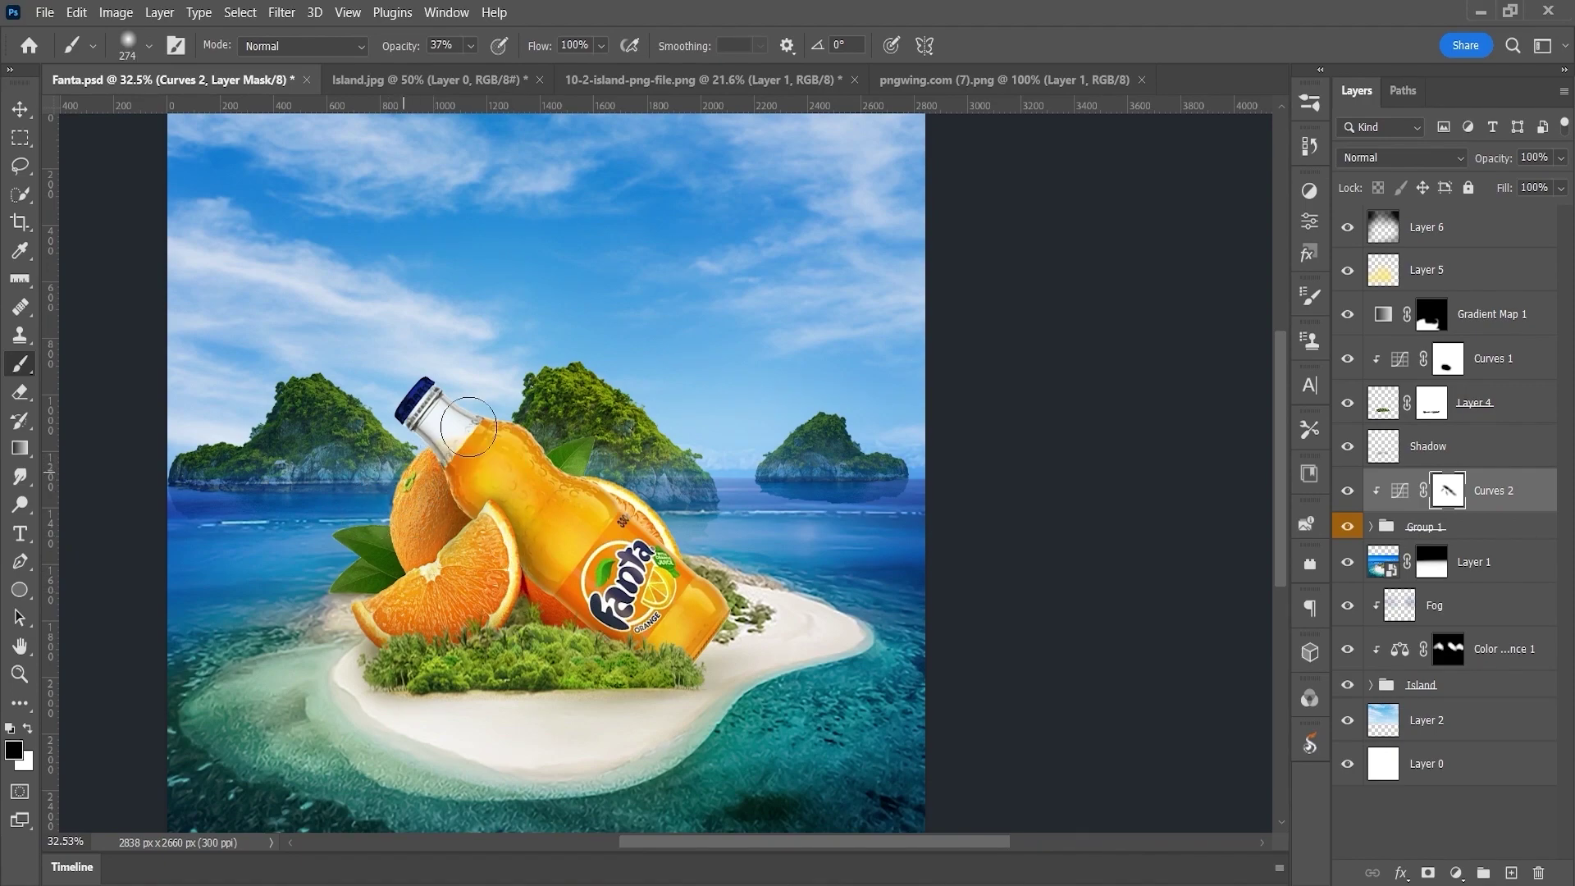
- Darken the Curves 2 curve further, touch up its mask, and add empty Layer 7
double_click(1400, 490)
left_click_drag(1175, 414, 1179, 425)
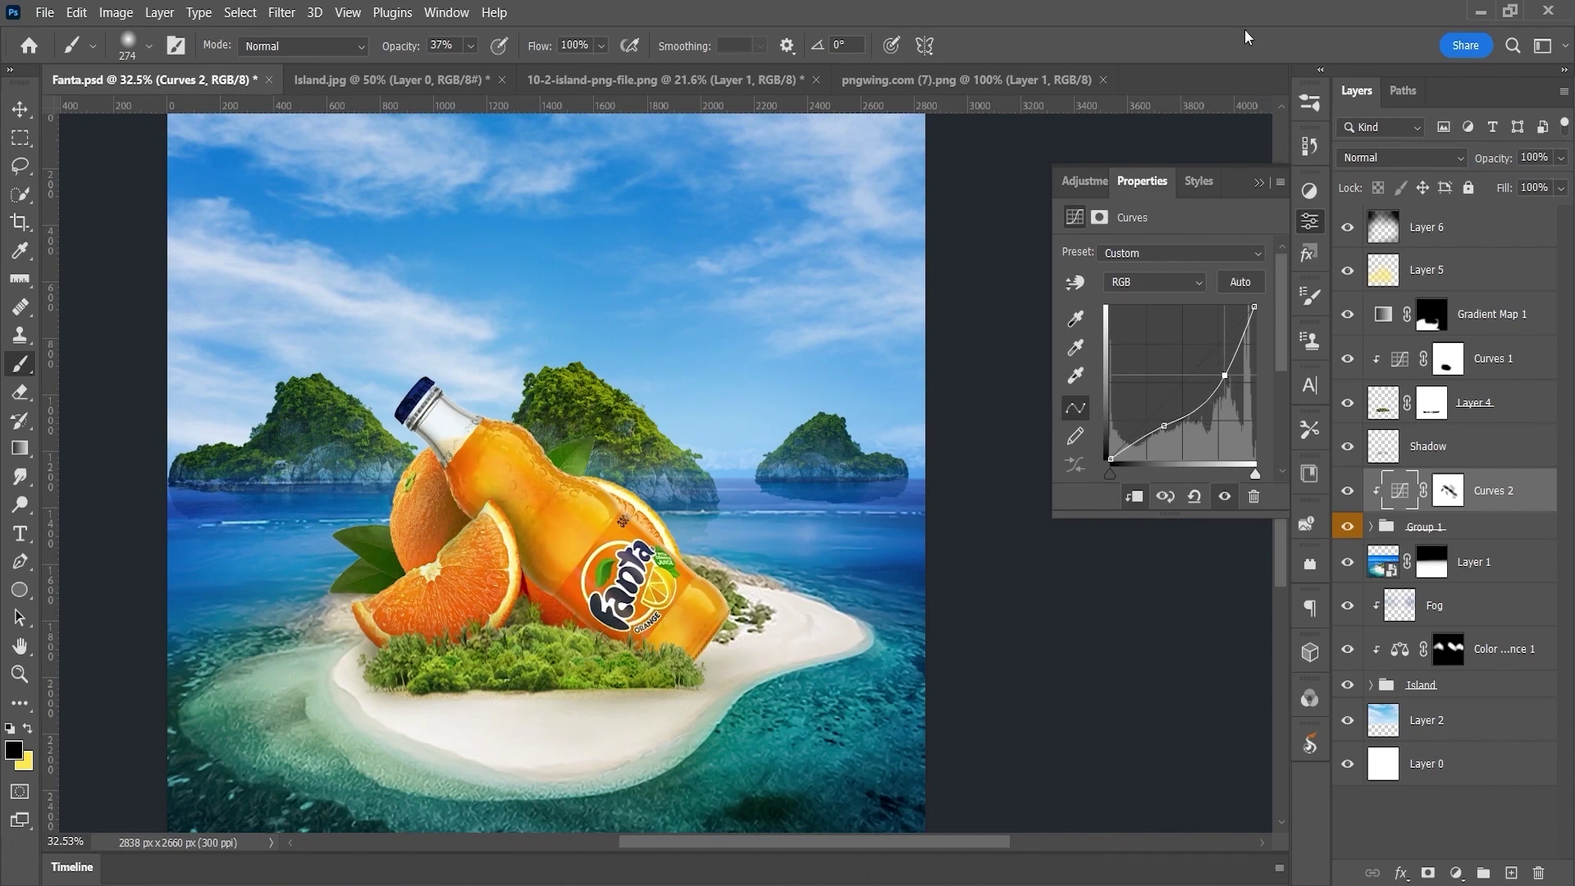
left_click(1450, 490)
left_click_drag(623, 504, 642, 528)
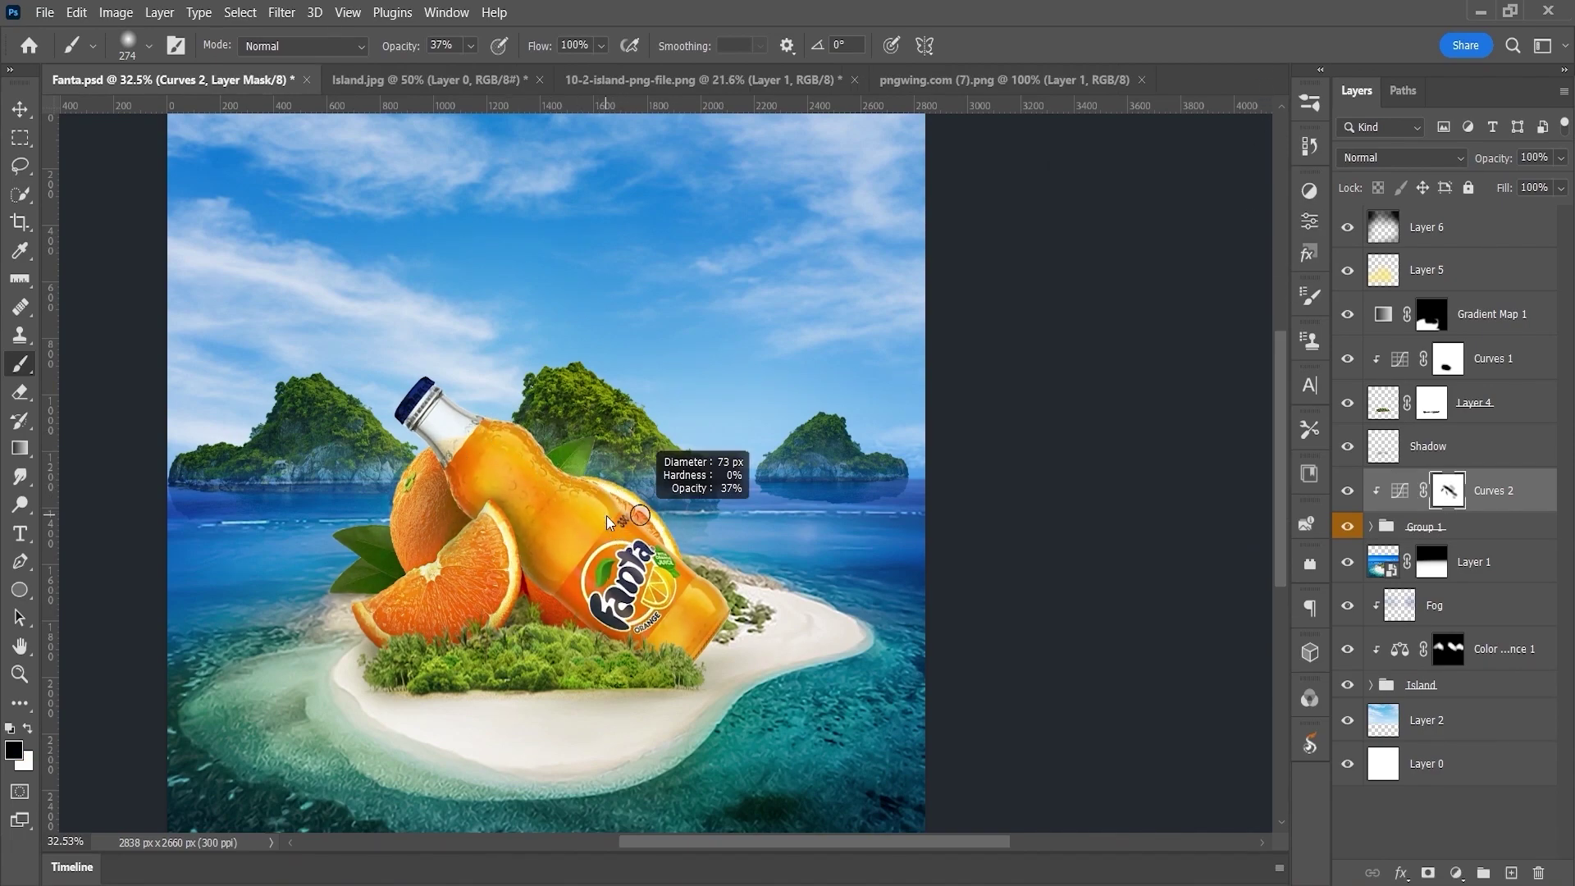
left_click(1512, 872)
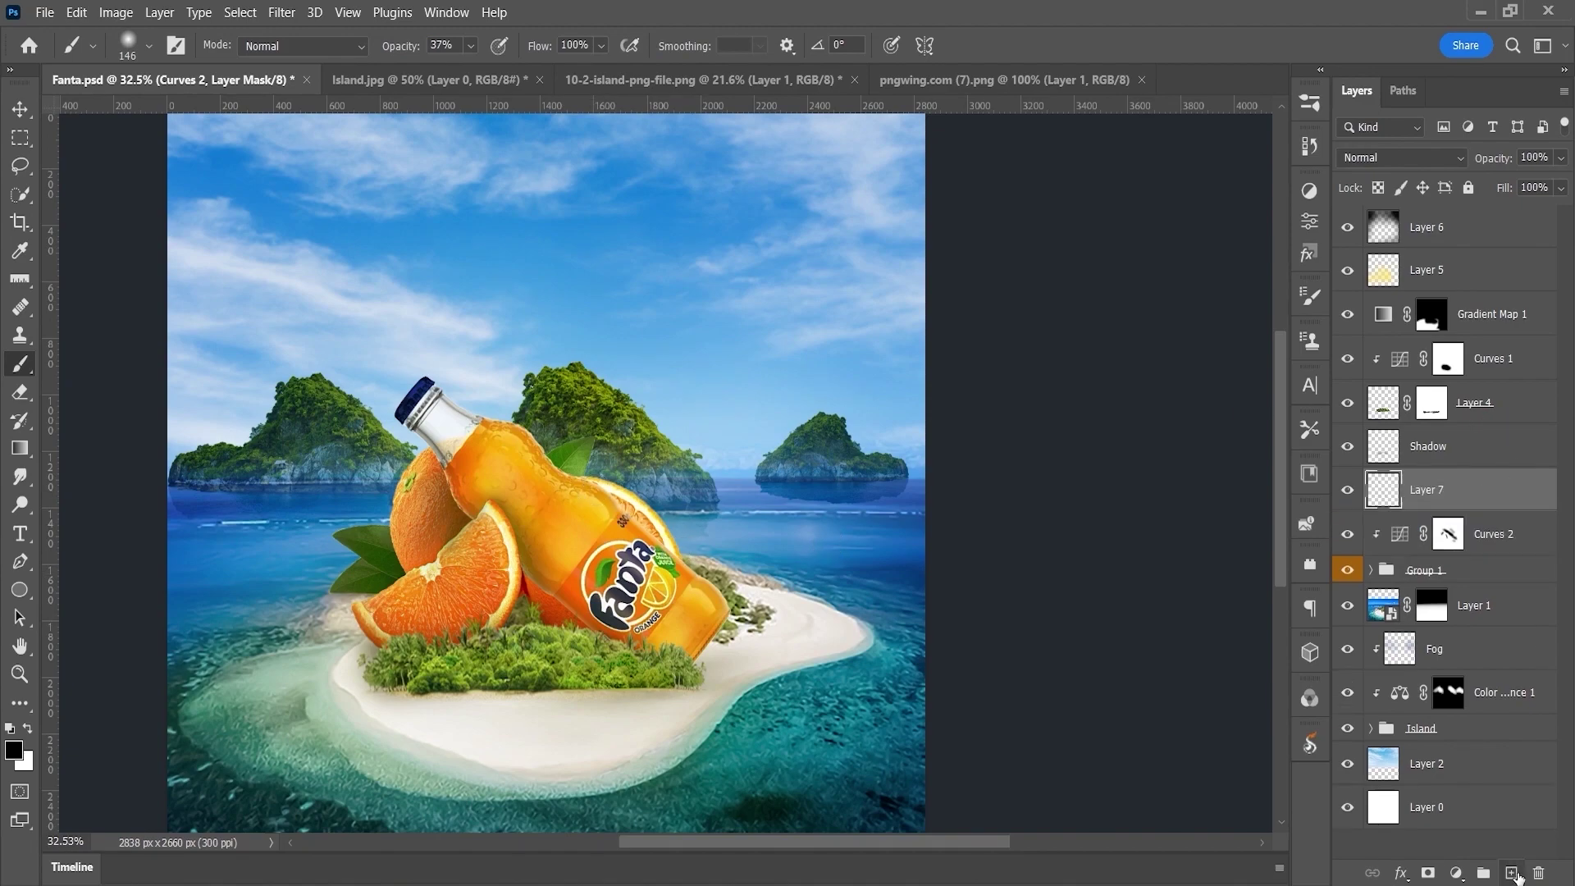
- Make Layer 7 a clipped Soft Light layer and paint white light along the bottle
left_click(1419, 160)
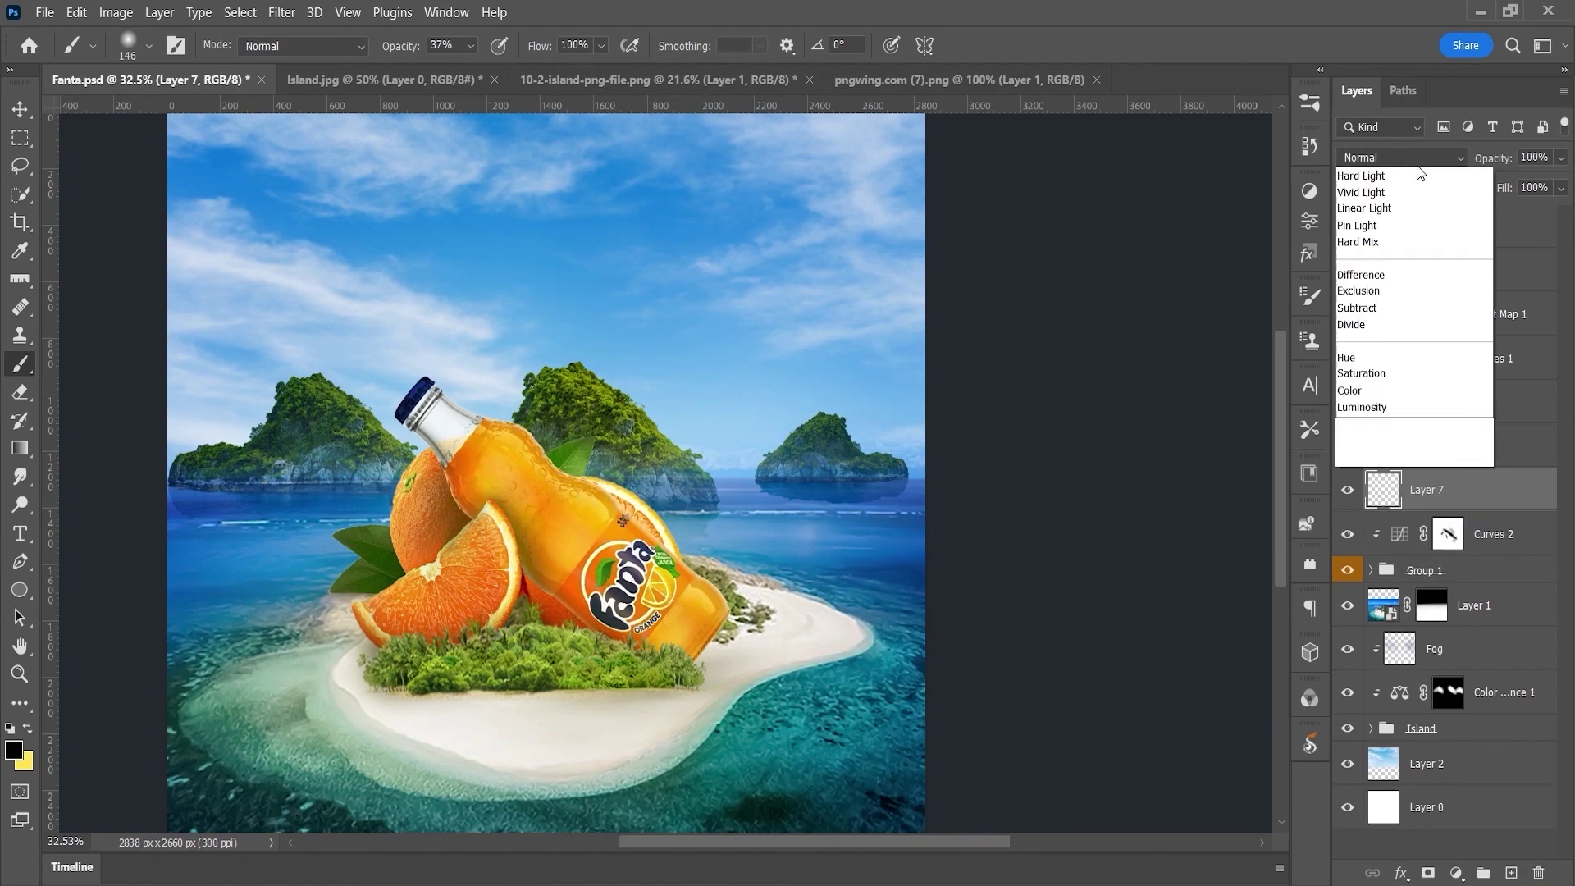
right_click(1446, 493)
left_click(1254, 418)
left_click(27, 761)
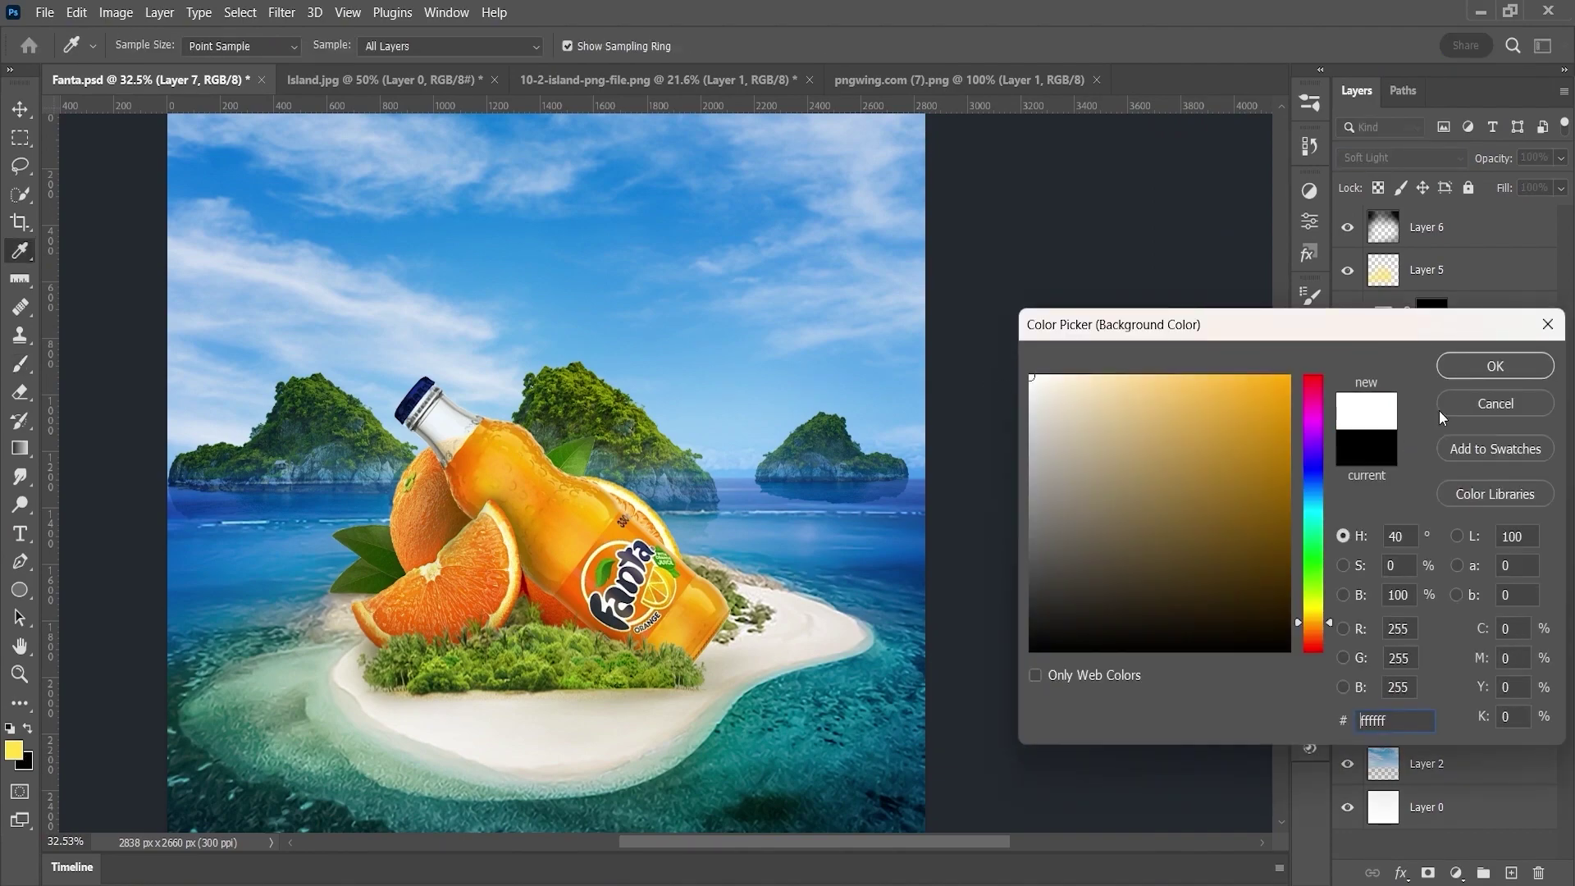
left_click(1501, 364)
key("x")
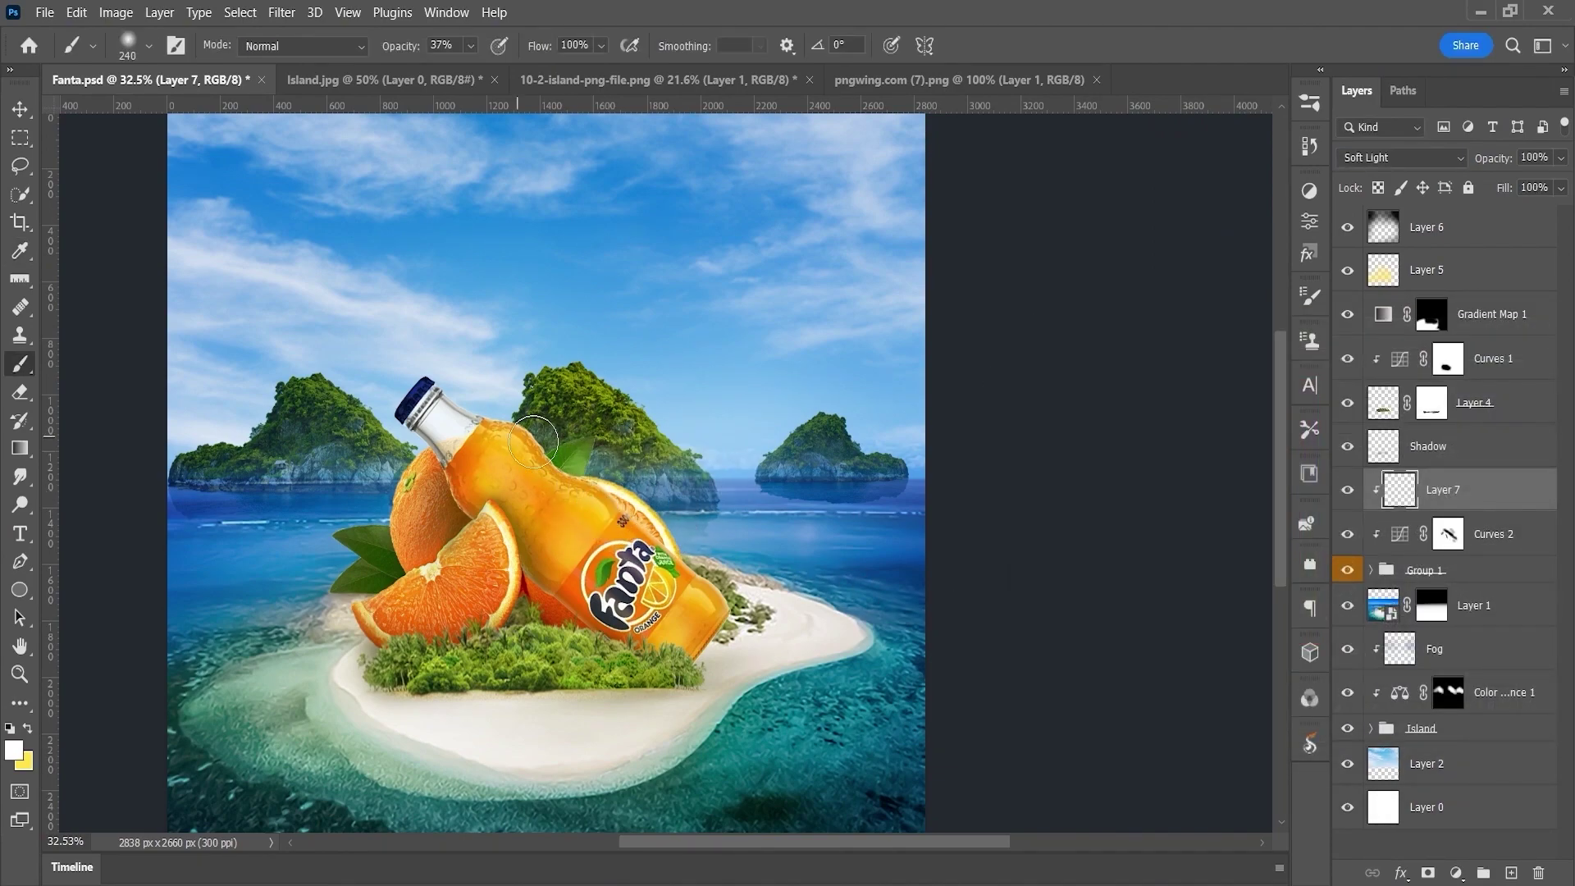
left_click_drag(534, 441, 722, 602)
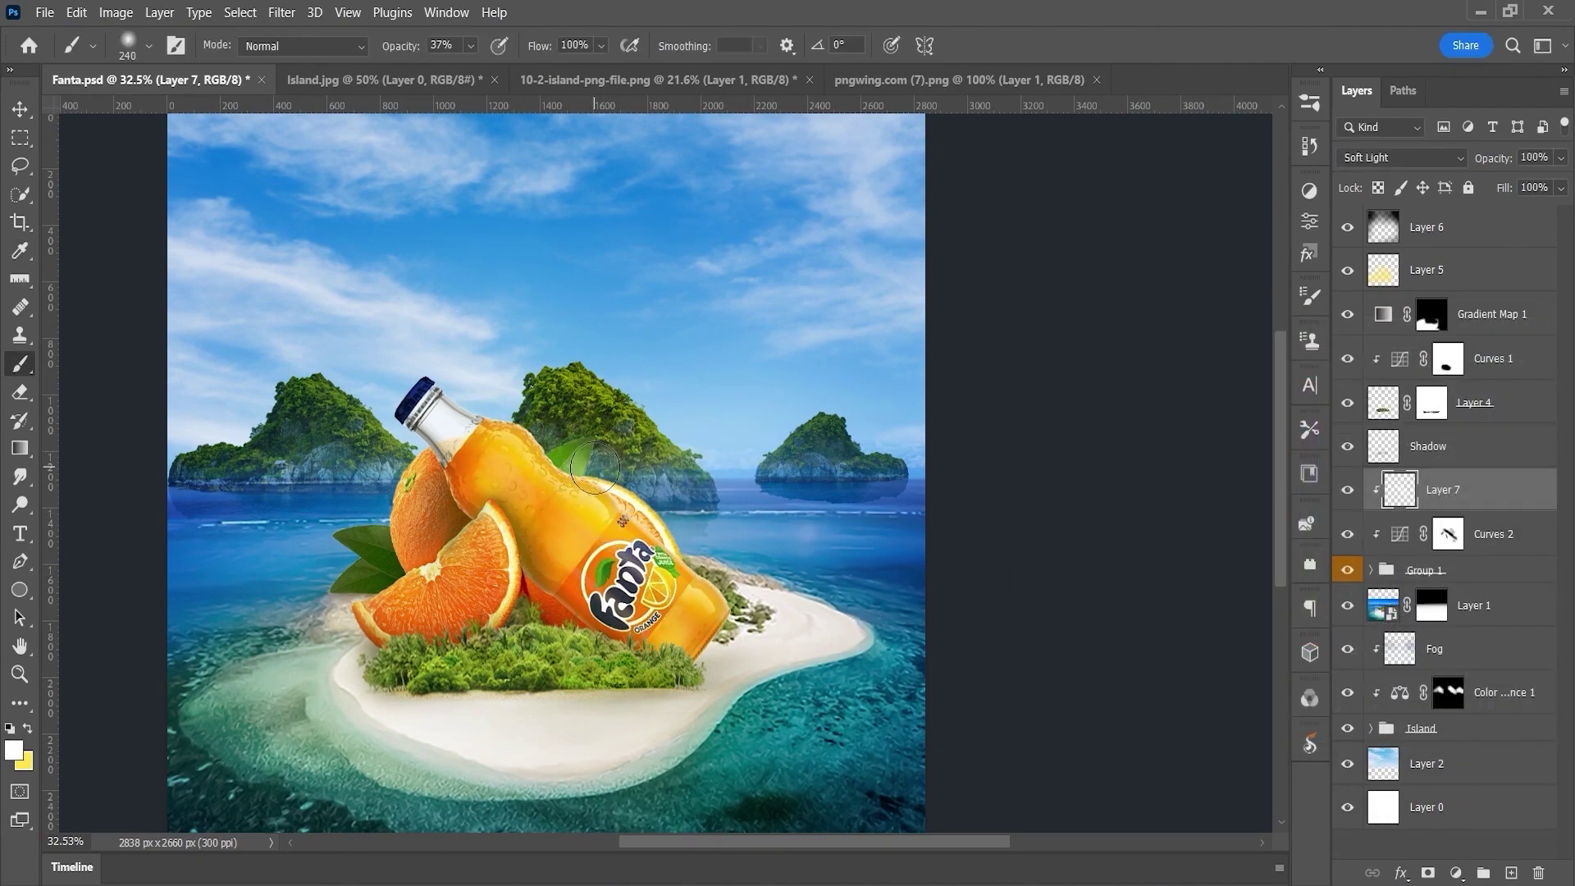
- Paint soft black shadow on the bottle from neck to label
key("x")
left_click(13, 750)
left_click(1495, 403)
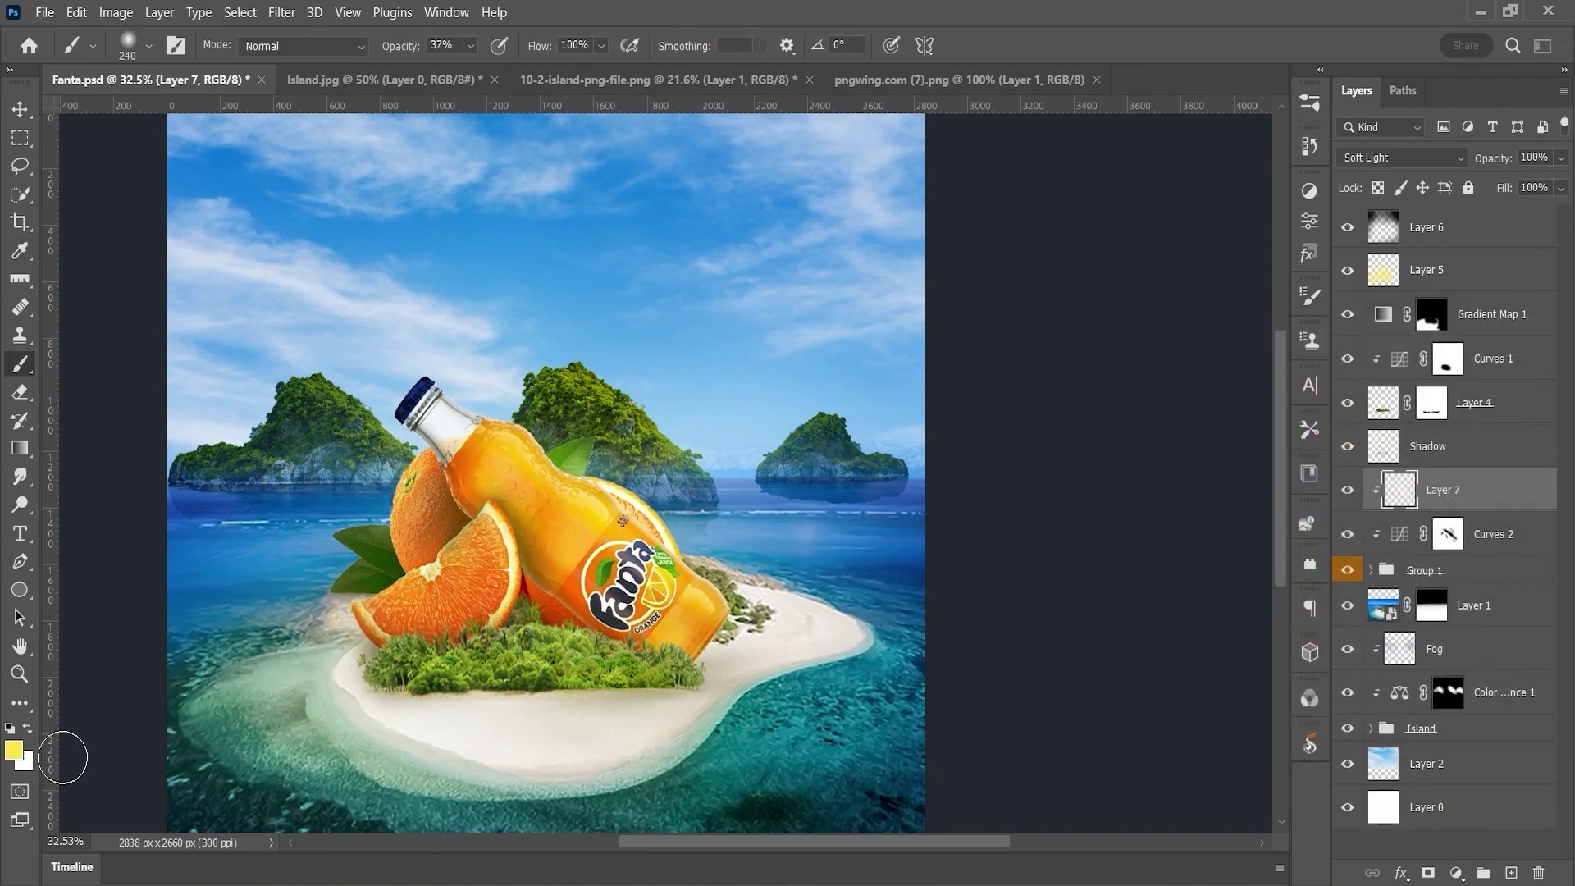
left_click(13, 750)
key("Return")
key("x")
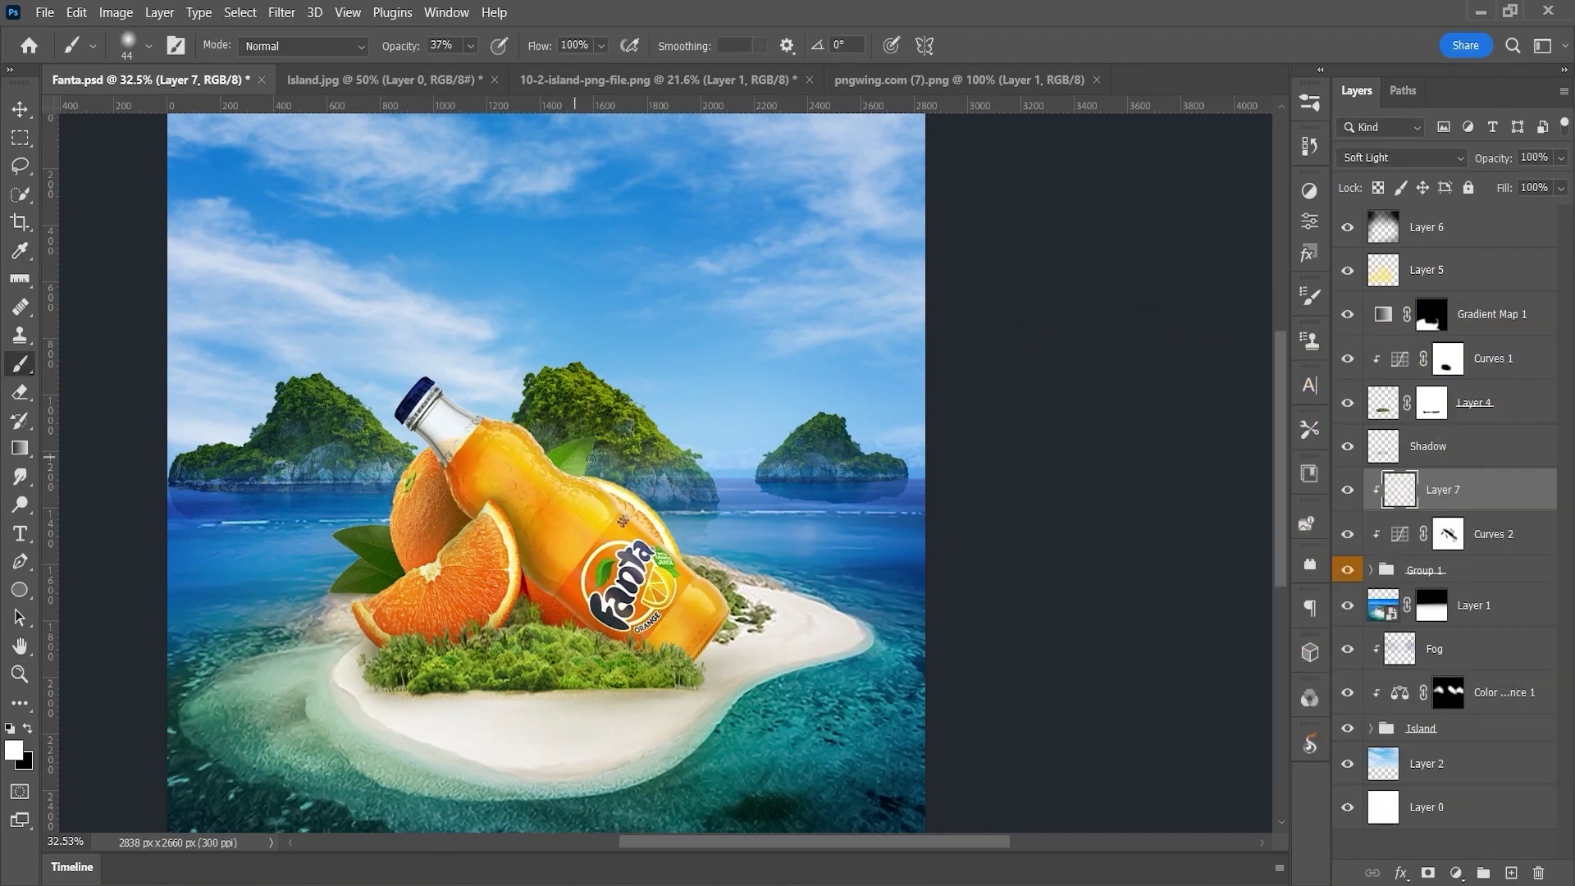
key("x")
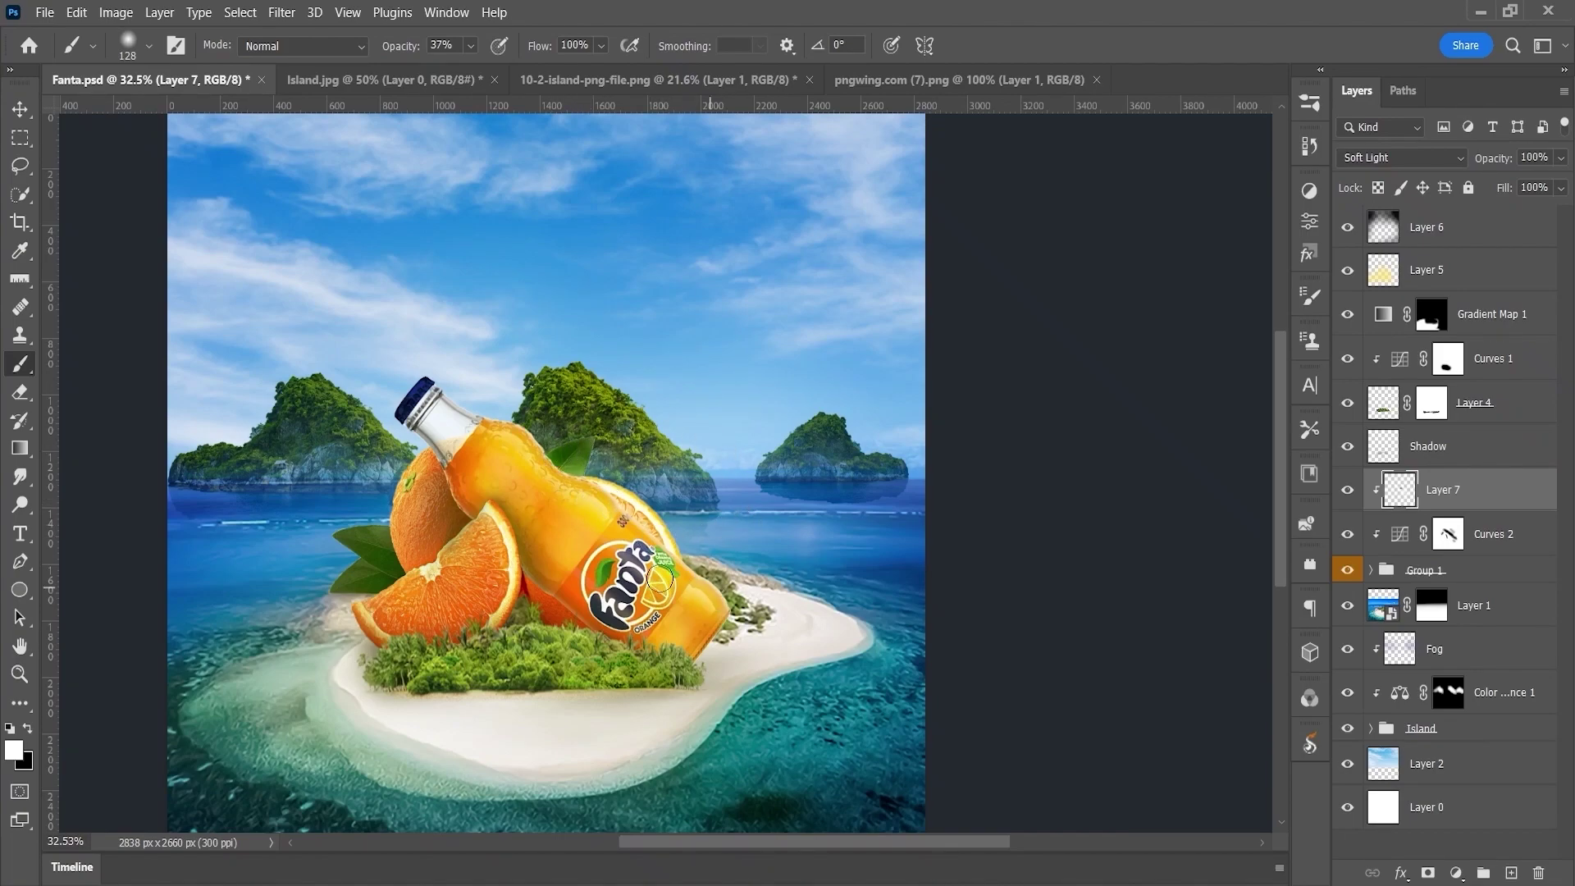
key("bracketright")
key("bracketright")
key("bracketright")
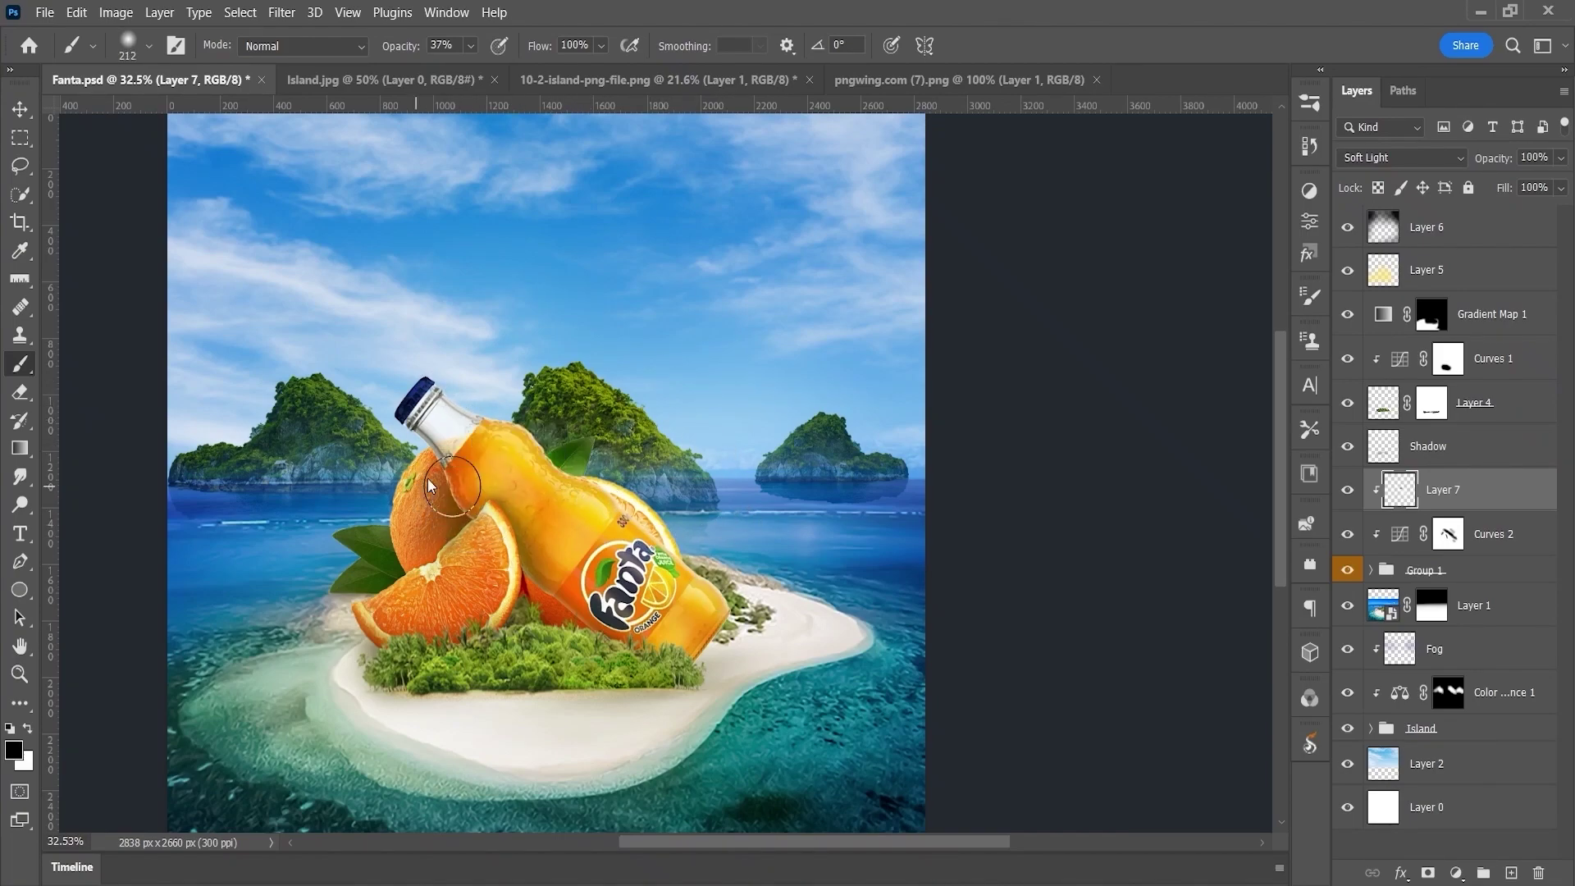
left_click_drag(459, 478, 653, 631)
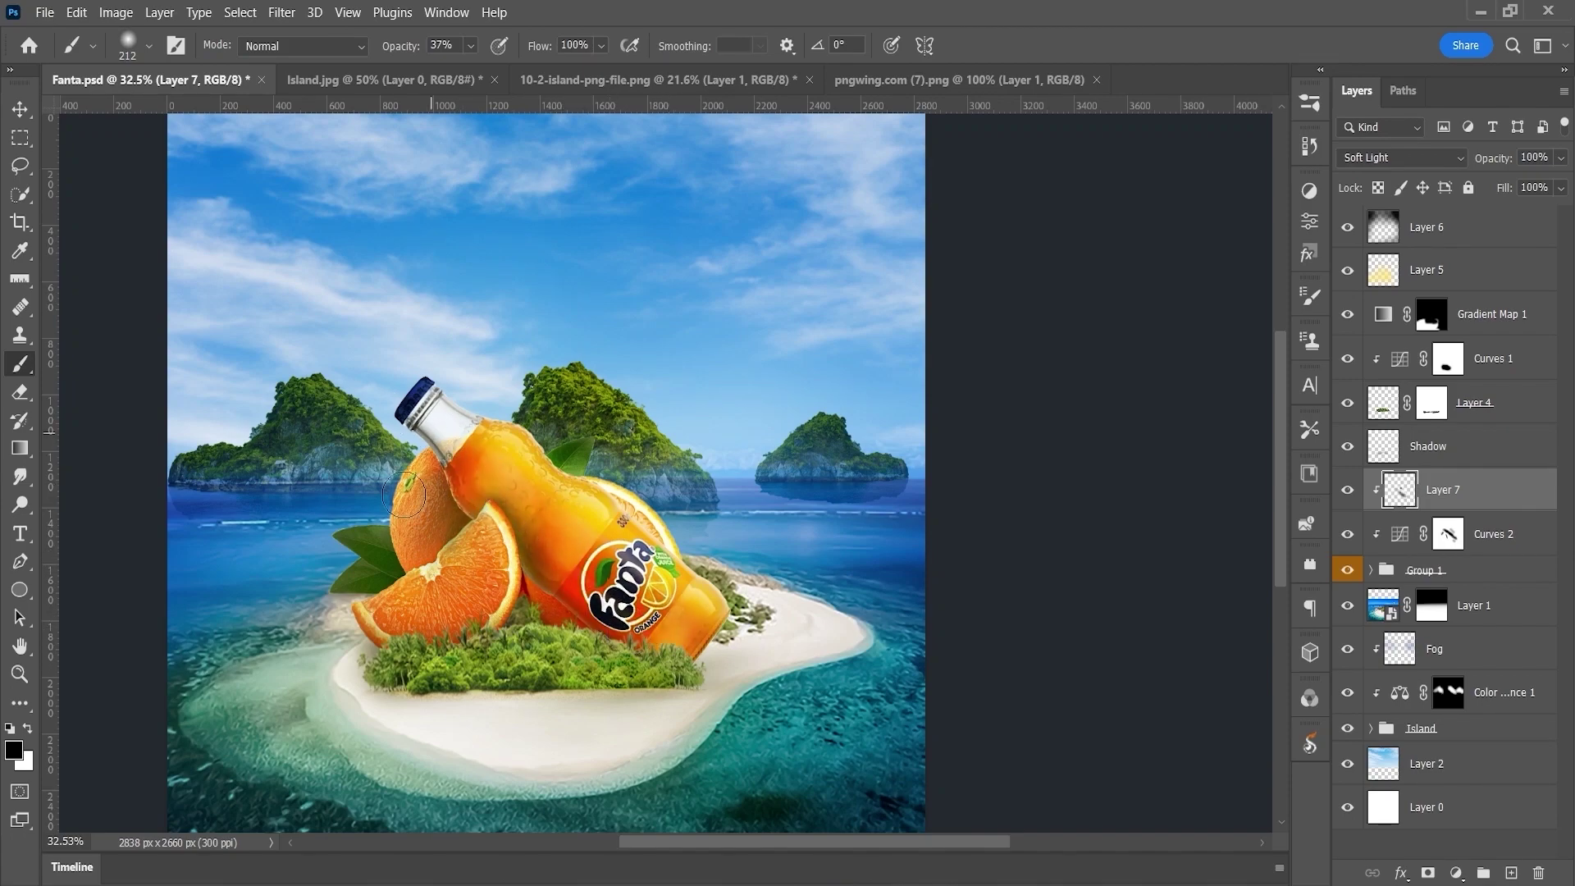
- Add finer white and black soft-light strokes to the bottle using a much smaller brush
mouse_move(510, 494)
left_mouse_down()
mouse_move(541, 566)
mouse_move(525, 523)
mouse_move(563, 534)
mouse_move(483, 581)
left_mouse_up()
key("x")
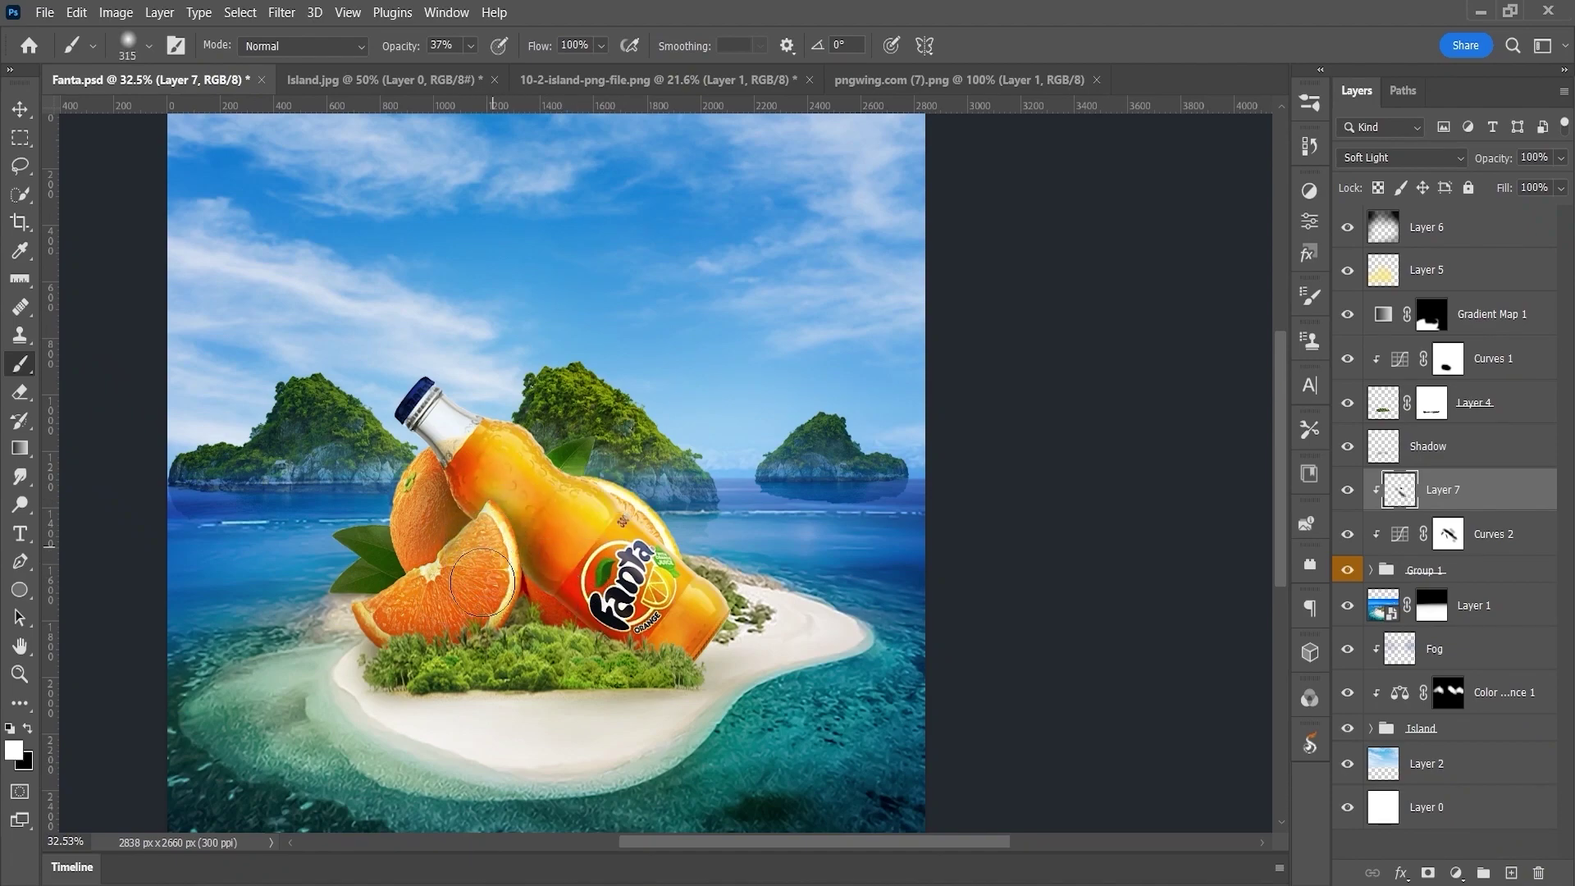
scroll(534, 572, "down", 1)
scroll(516, 566, "up", 1)
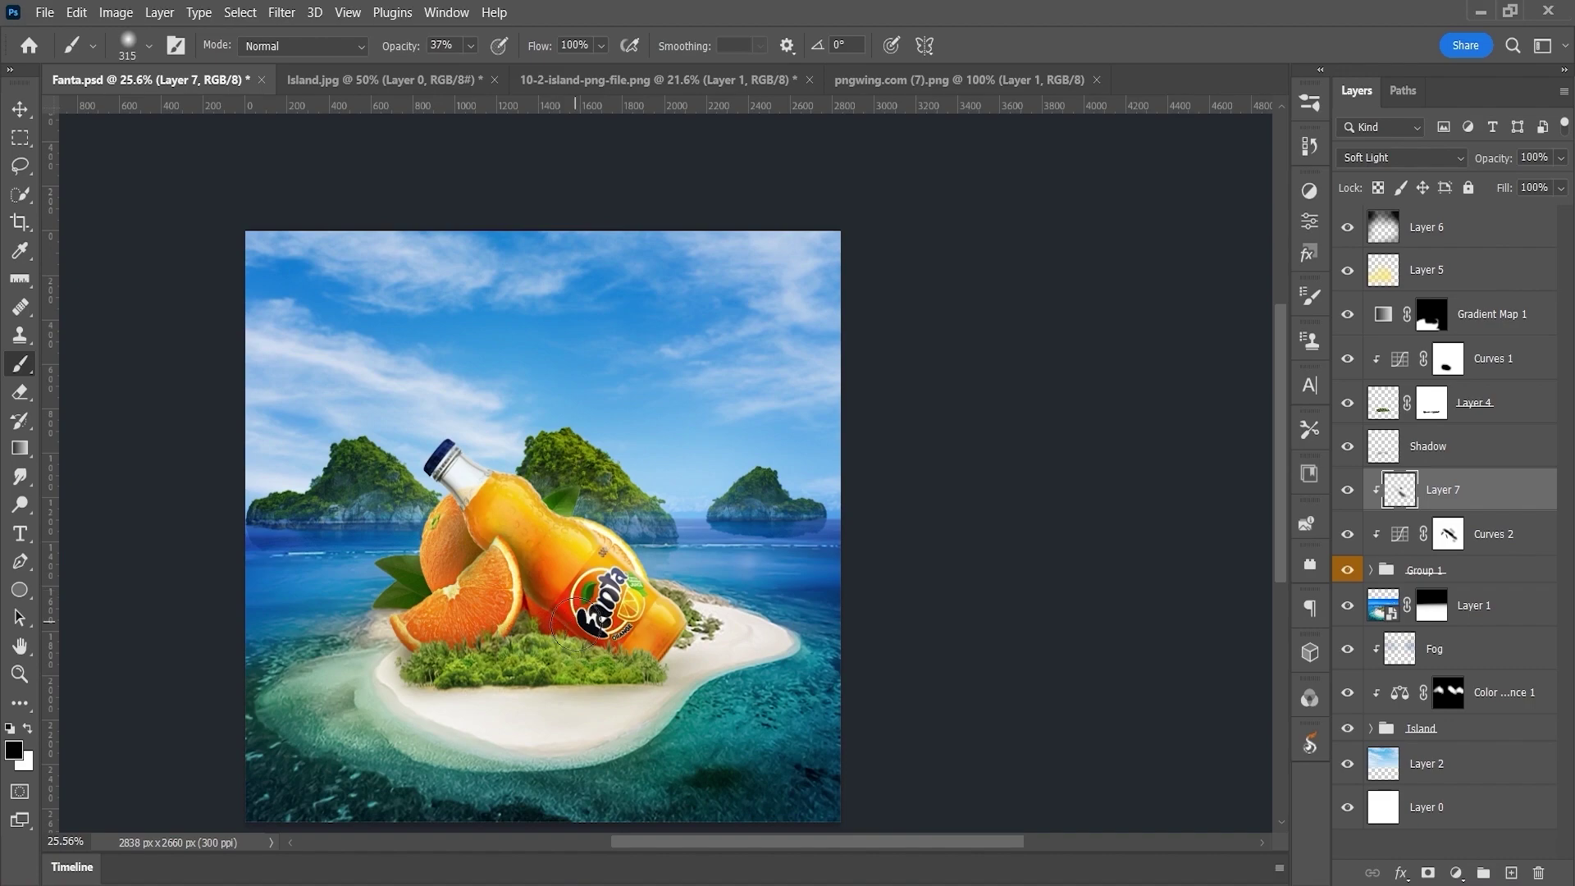
scroll(405, 632, "up", 2)
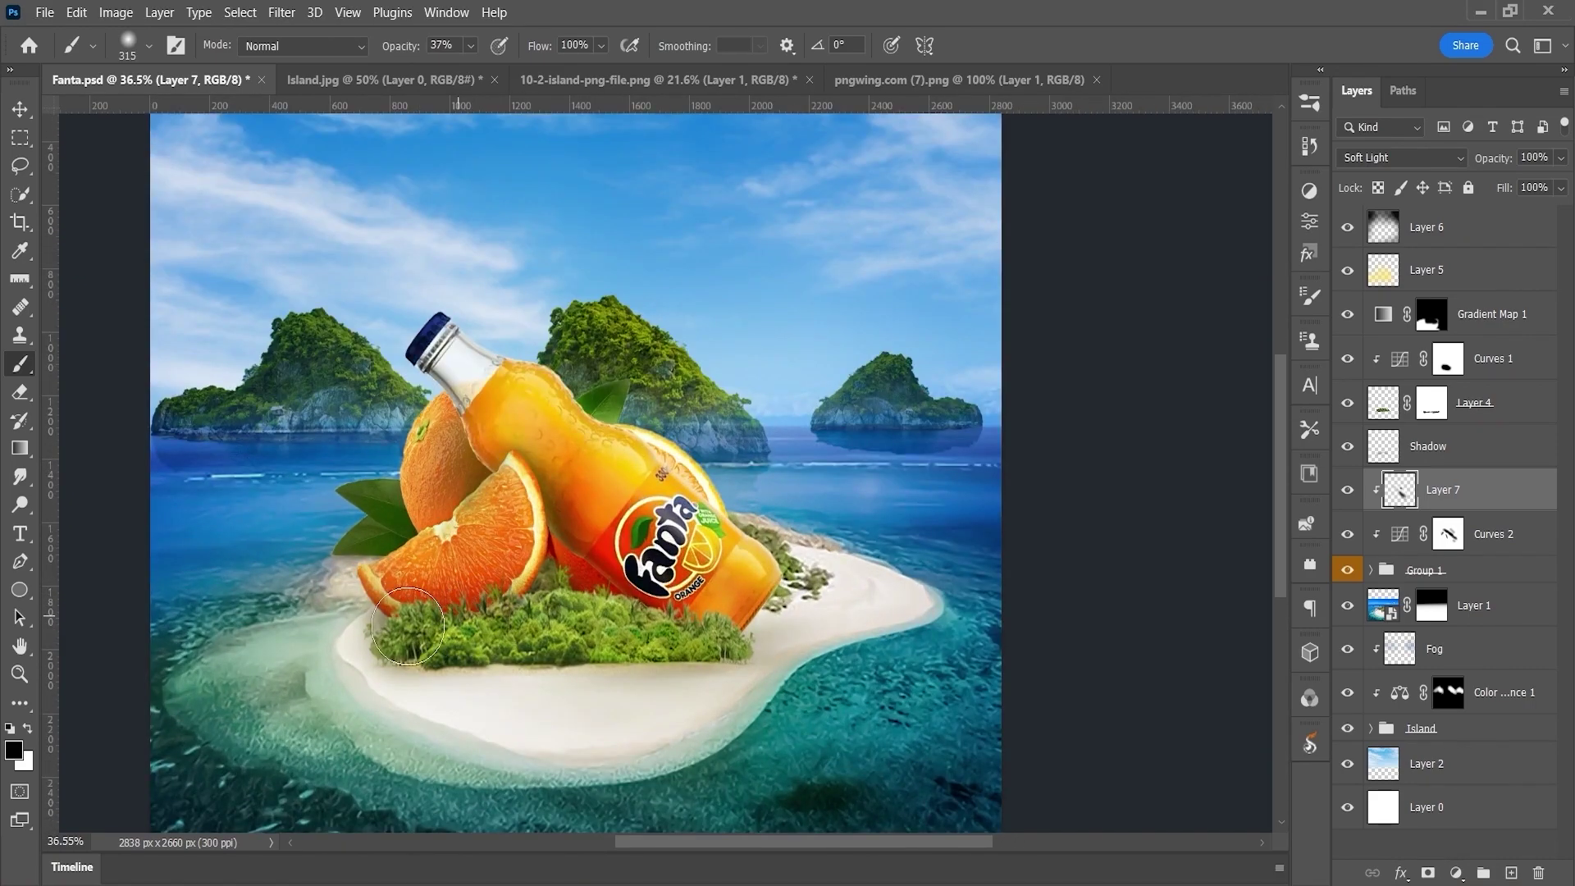
left_click_drag(393, 645, 343, 654)
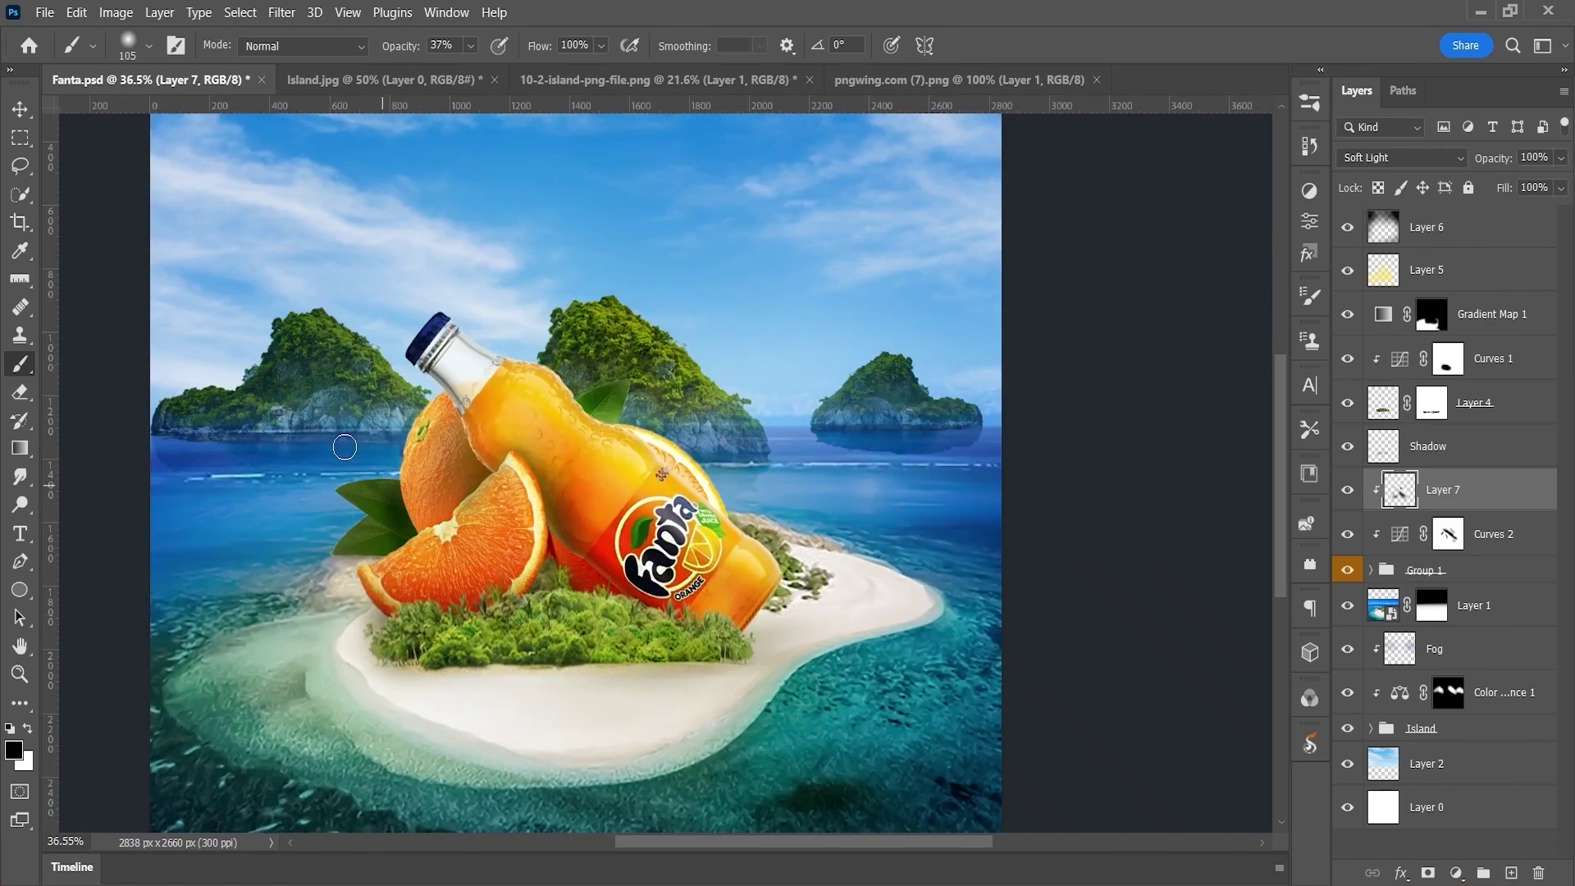
left_click_drag(360, 497, 367, 519)
key("x")
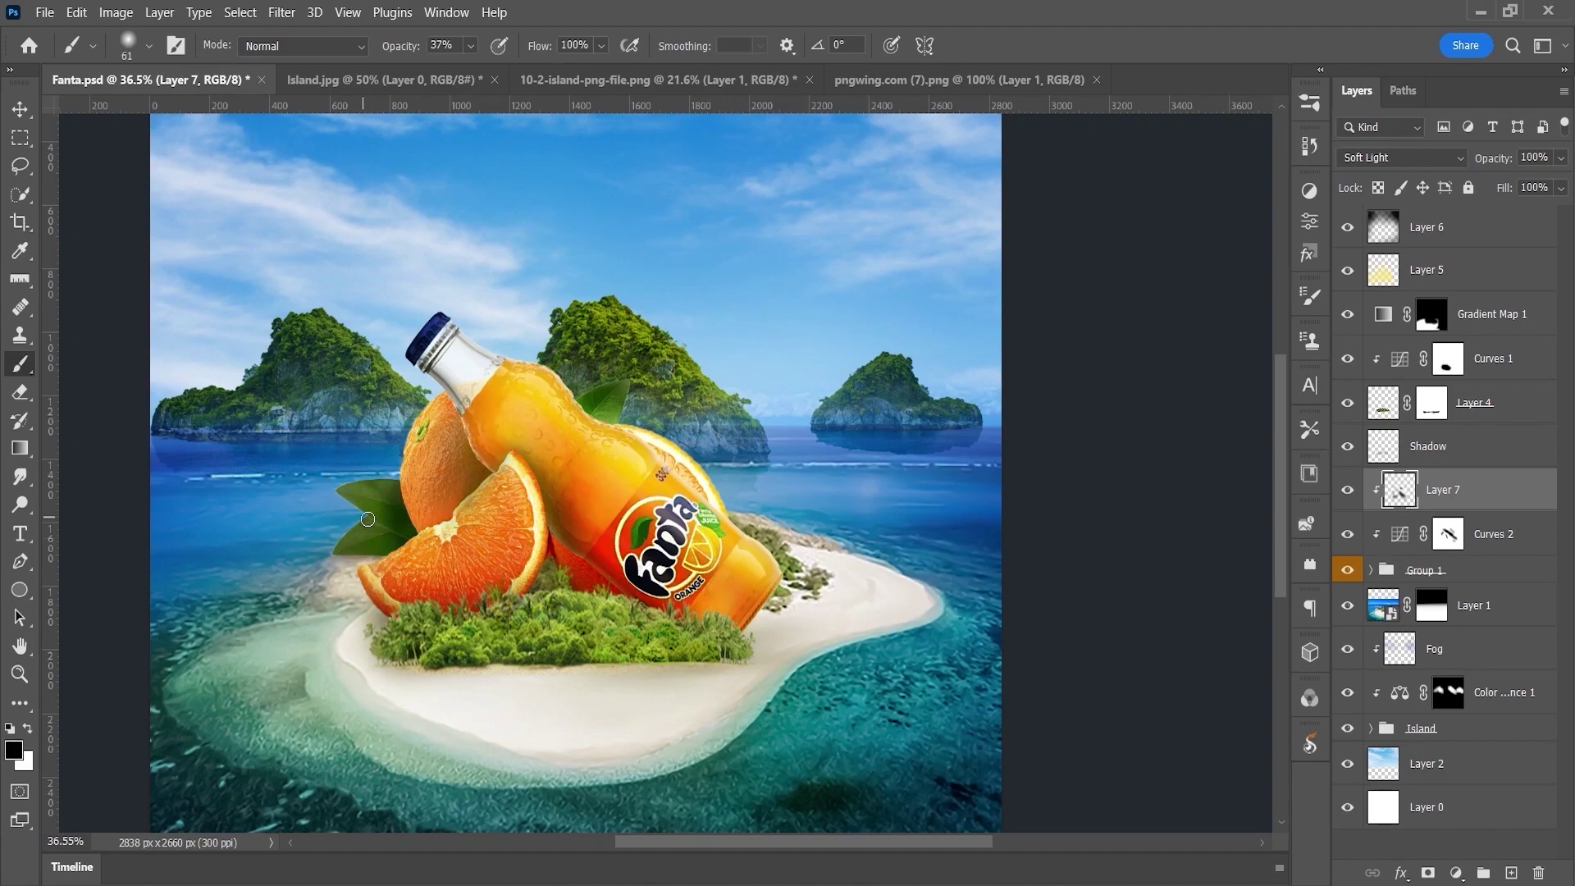
scroll(371, 558, "down", 1)
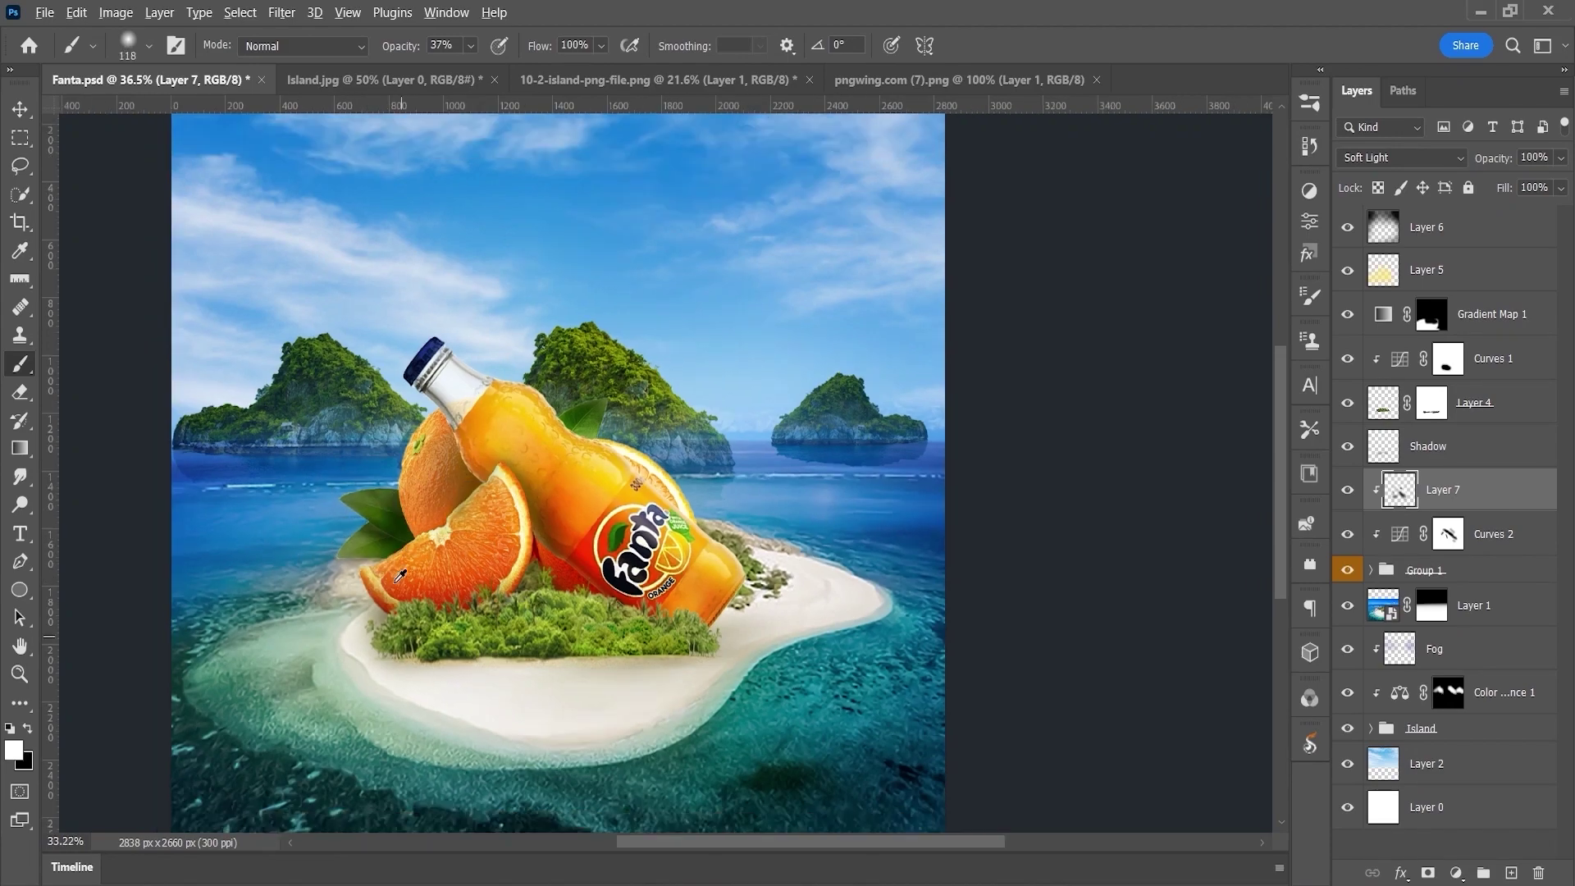
scroll(381, 566, "down", 2)
scroll(481, 572, "down", 2)
scroll(513, 566, "up", 2)
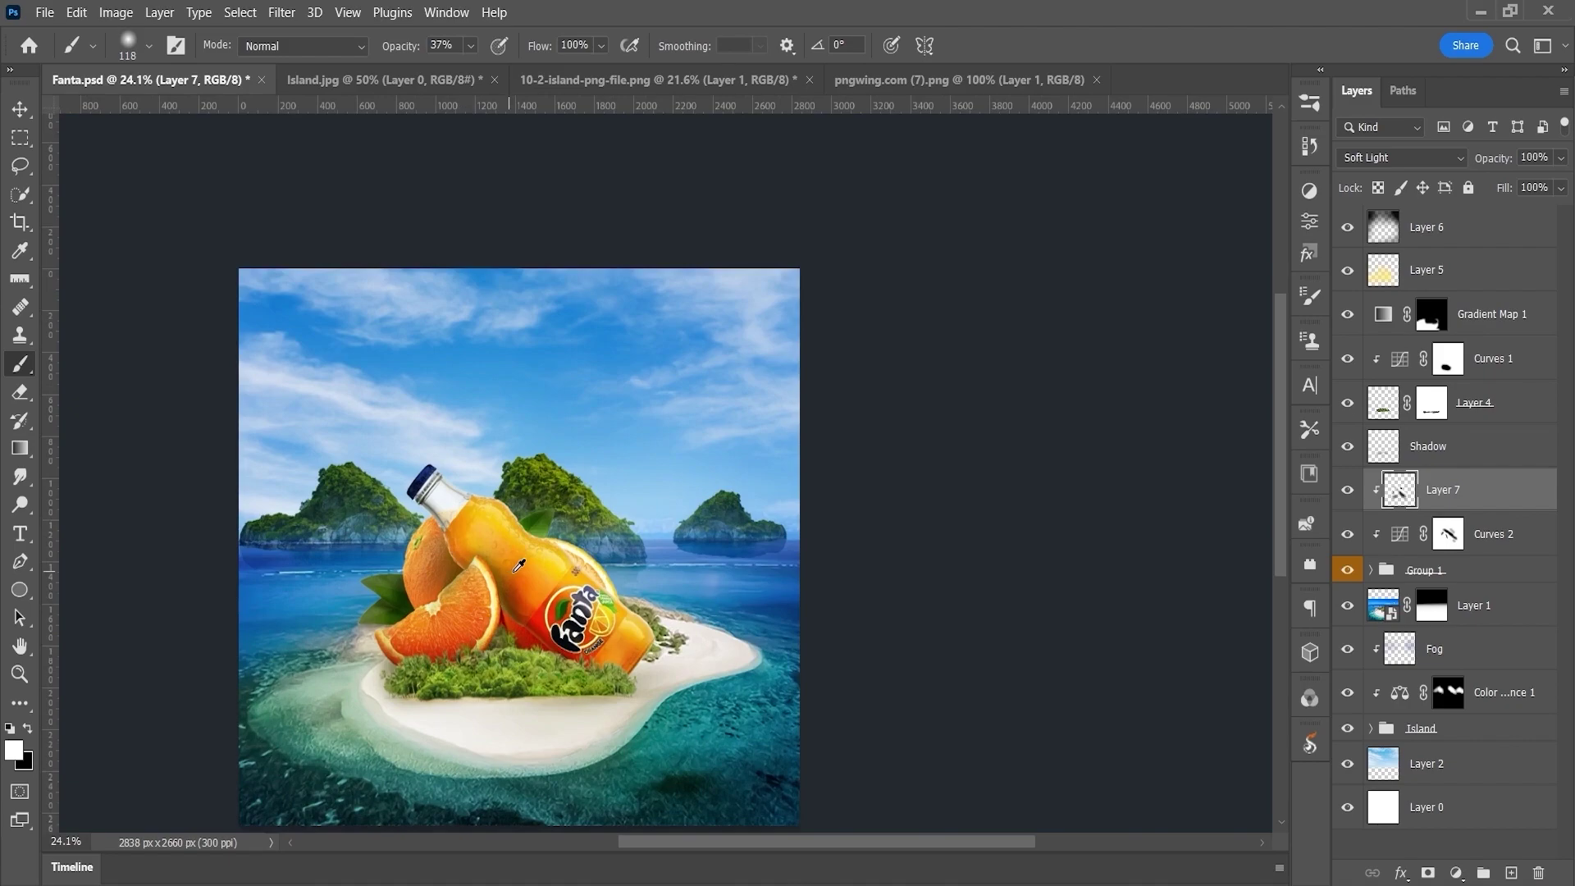
scroll(538, 566, "down", 1)
scroll(566, 550, "up", 1)
scroll(836, 573, "down", 1)
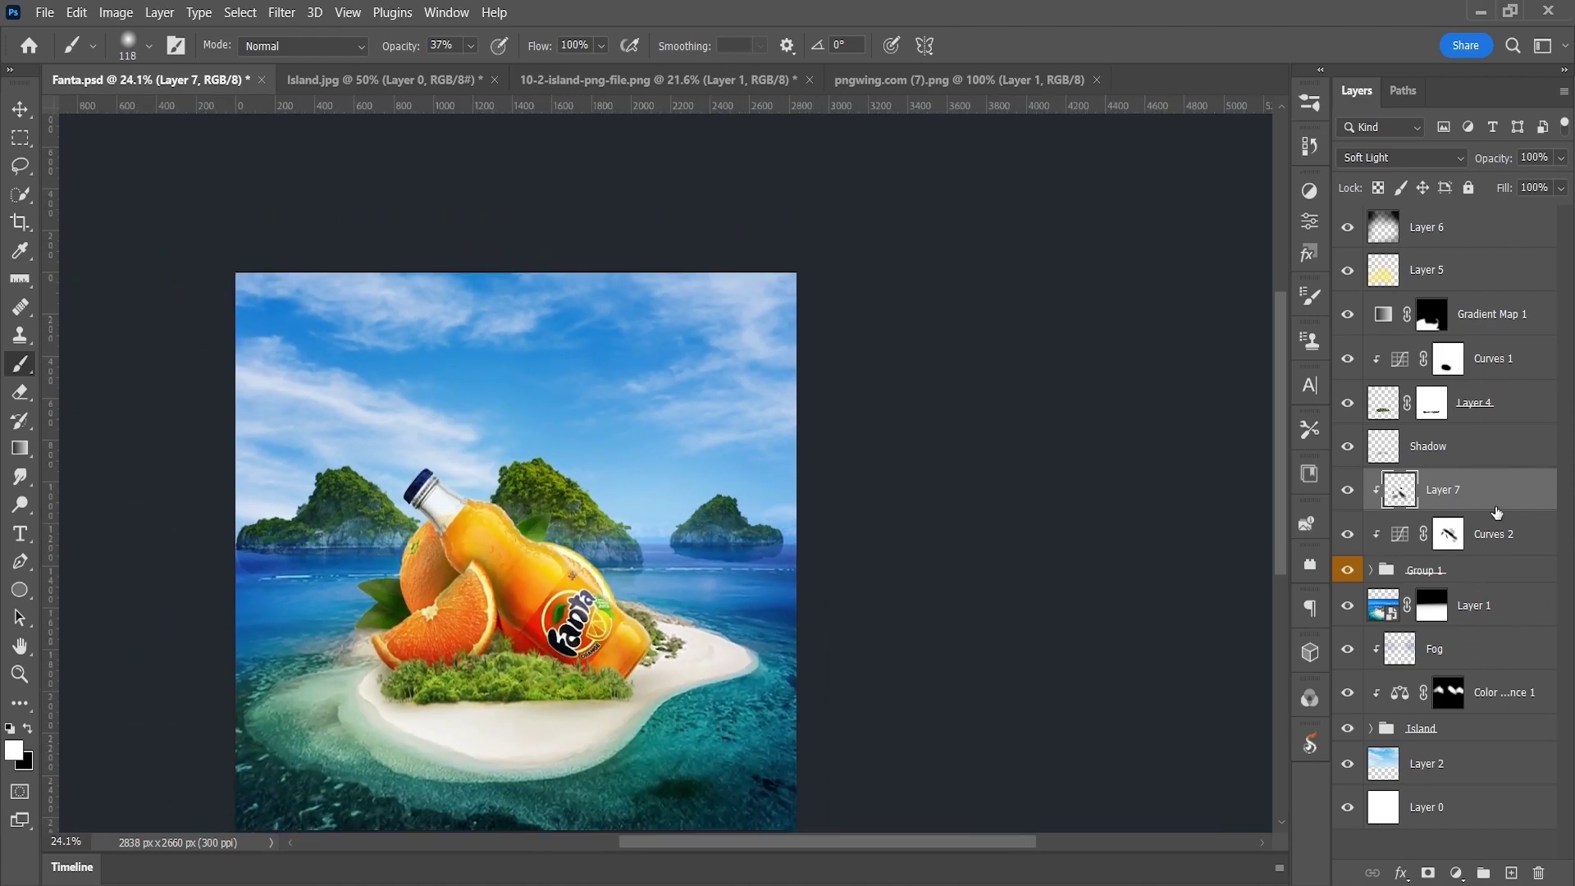
- Below Group 1, add black-filled Layer 8 in Soft Light at 20% opacity, masked in places
left_click(1452, 570)
left_click(1511, 873)
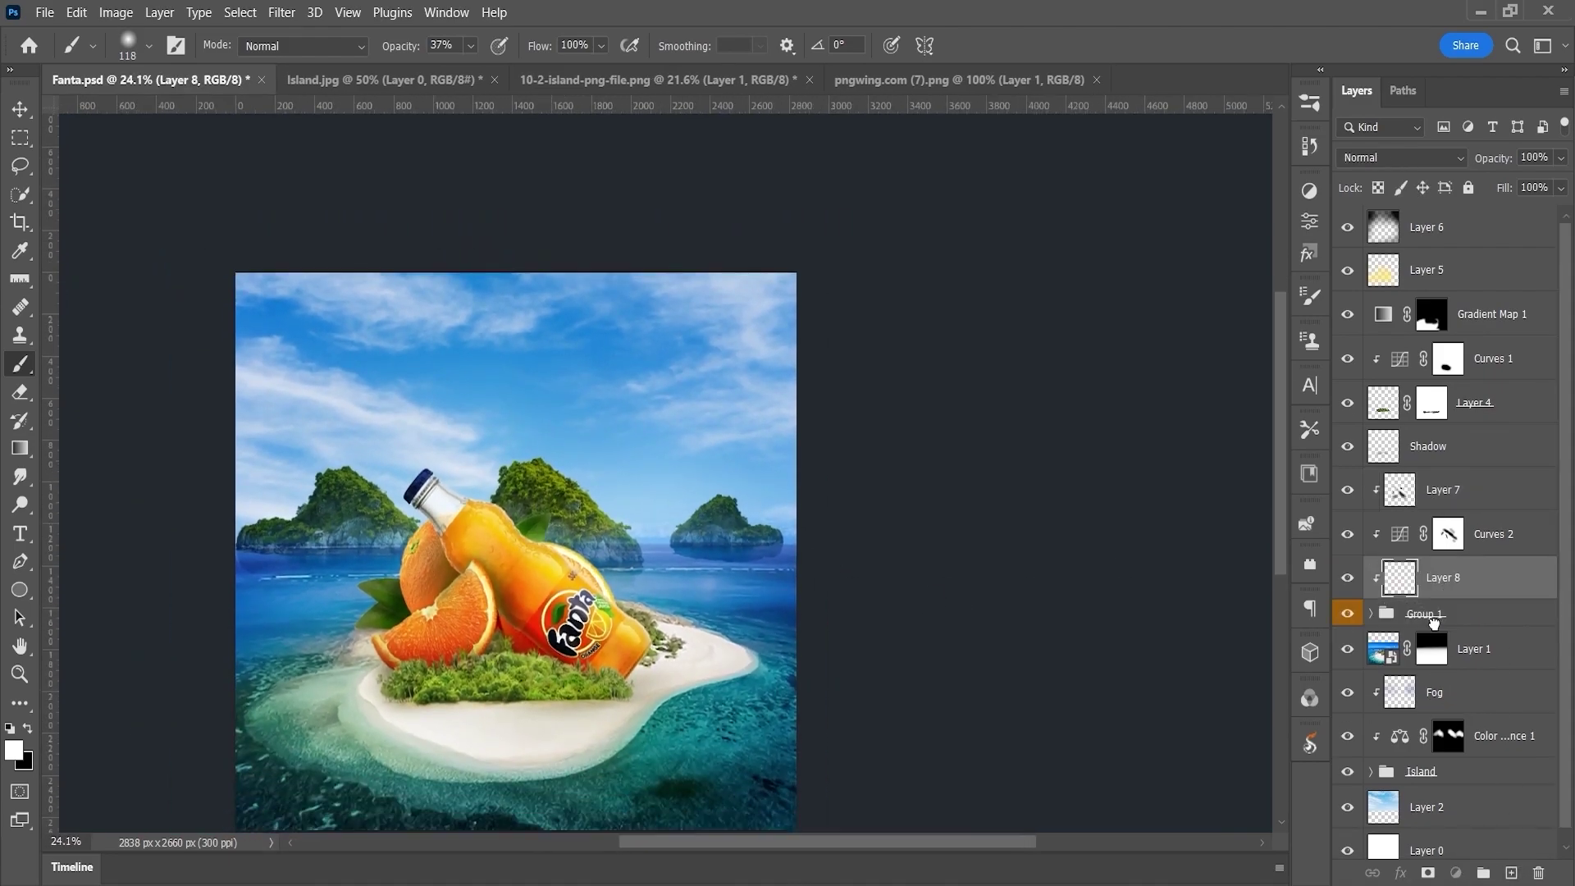
key("ctrl+BackSpace")
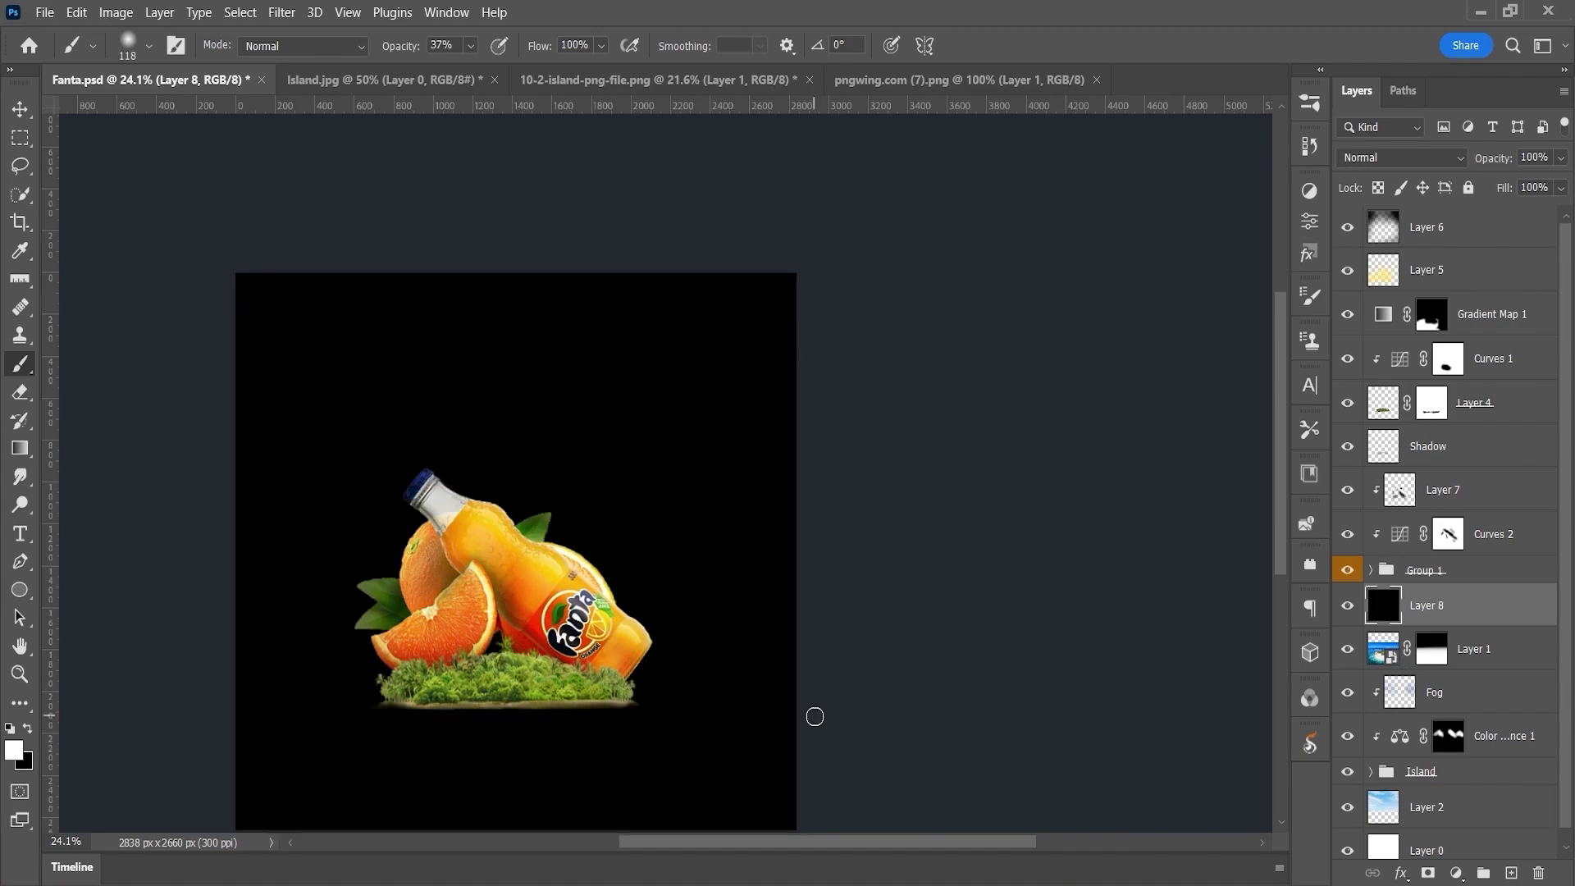
left_click(1401, 158)
left_click(1379, 436)
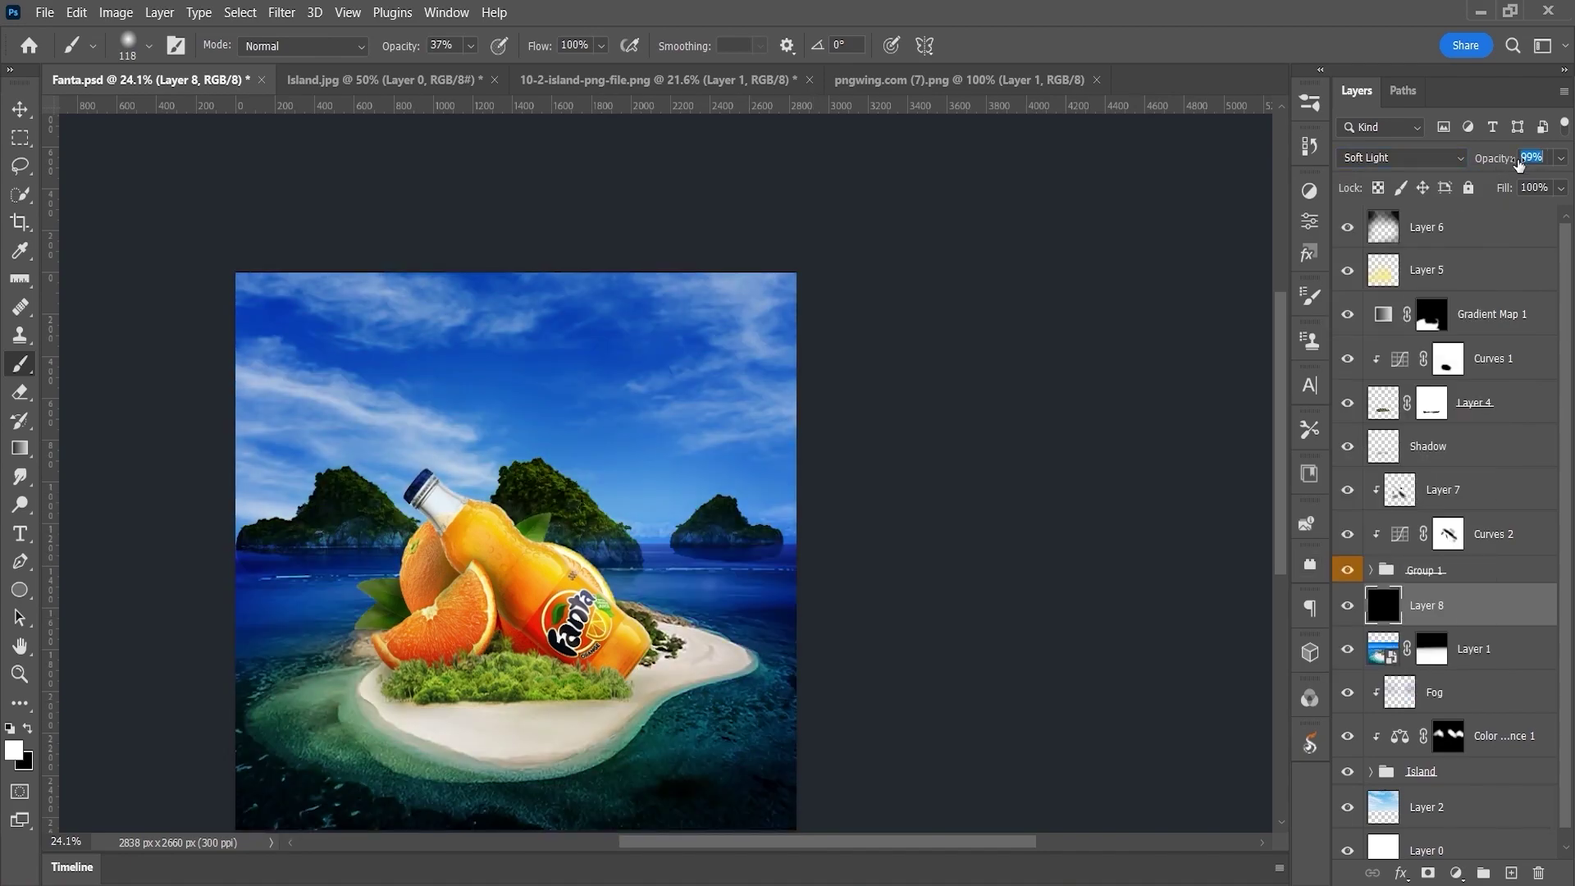
key("Return")
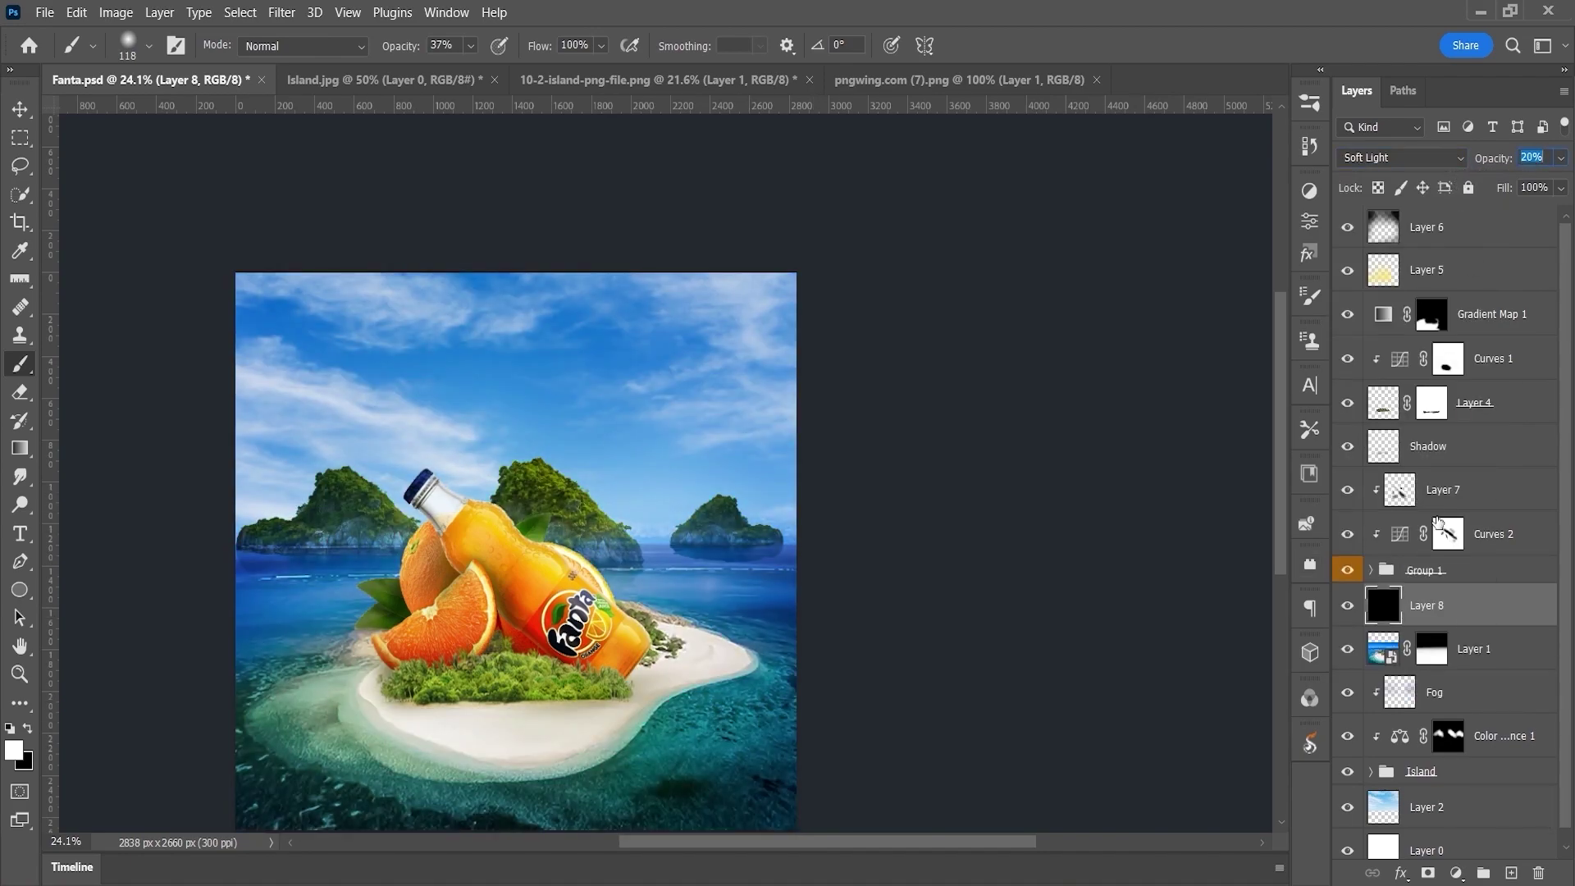
key("bracketright")
key("bracketright")
key("bracketright")
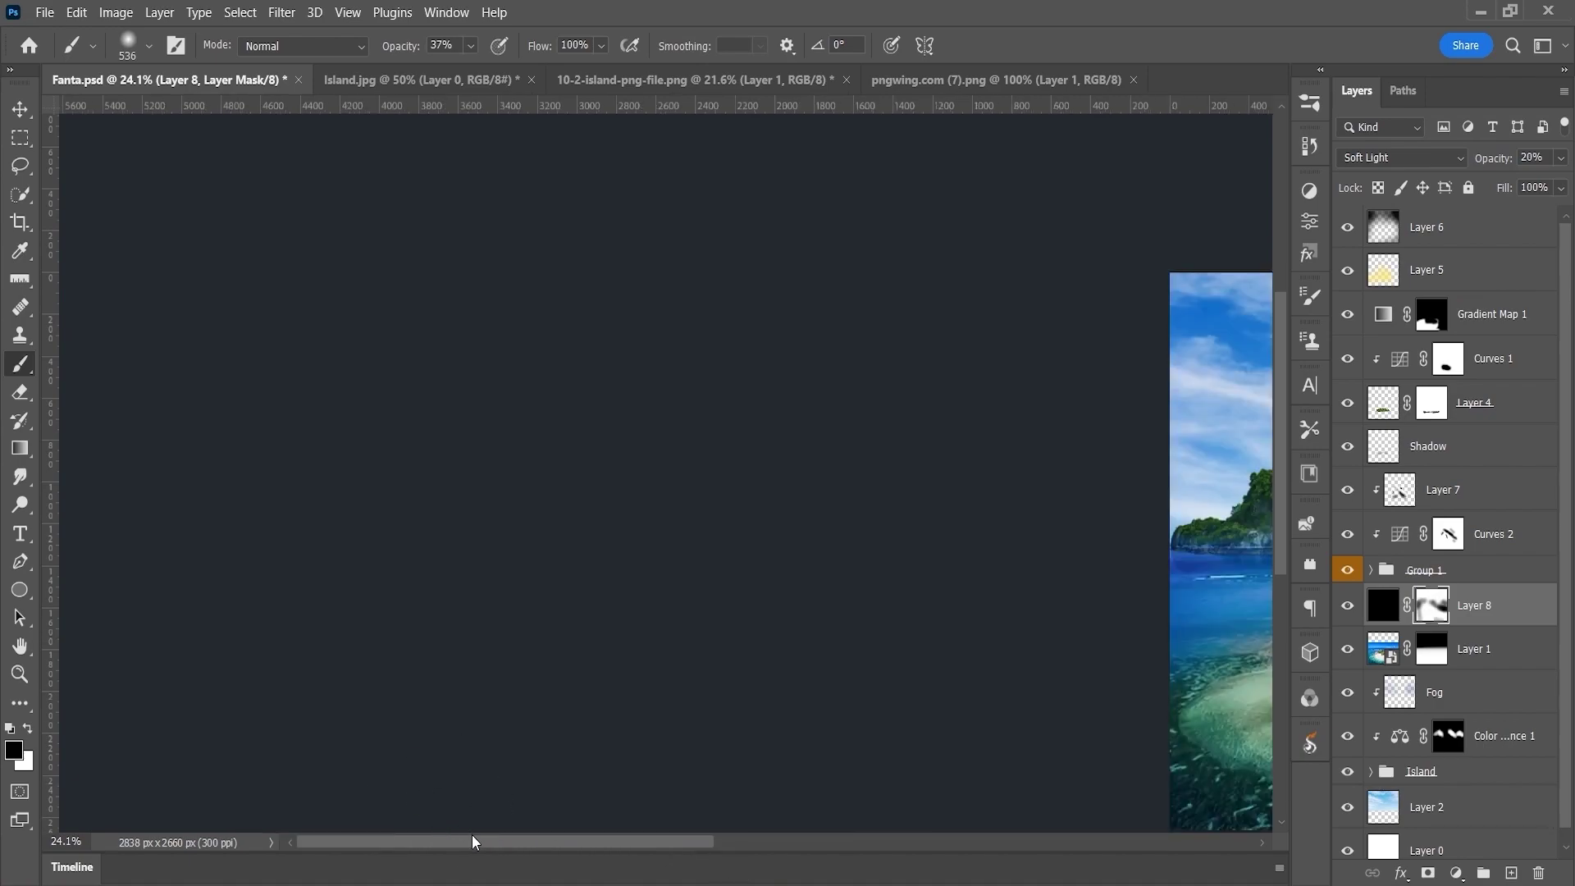
scroll(781, 545, "right", 2)
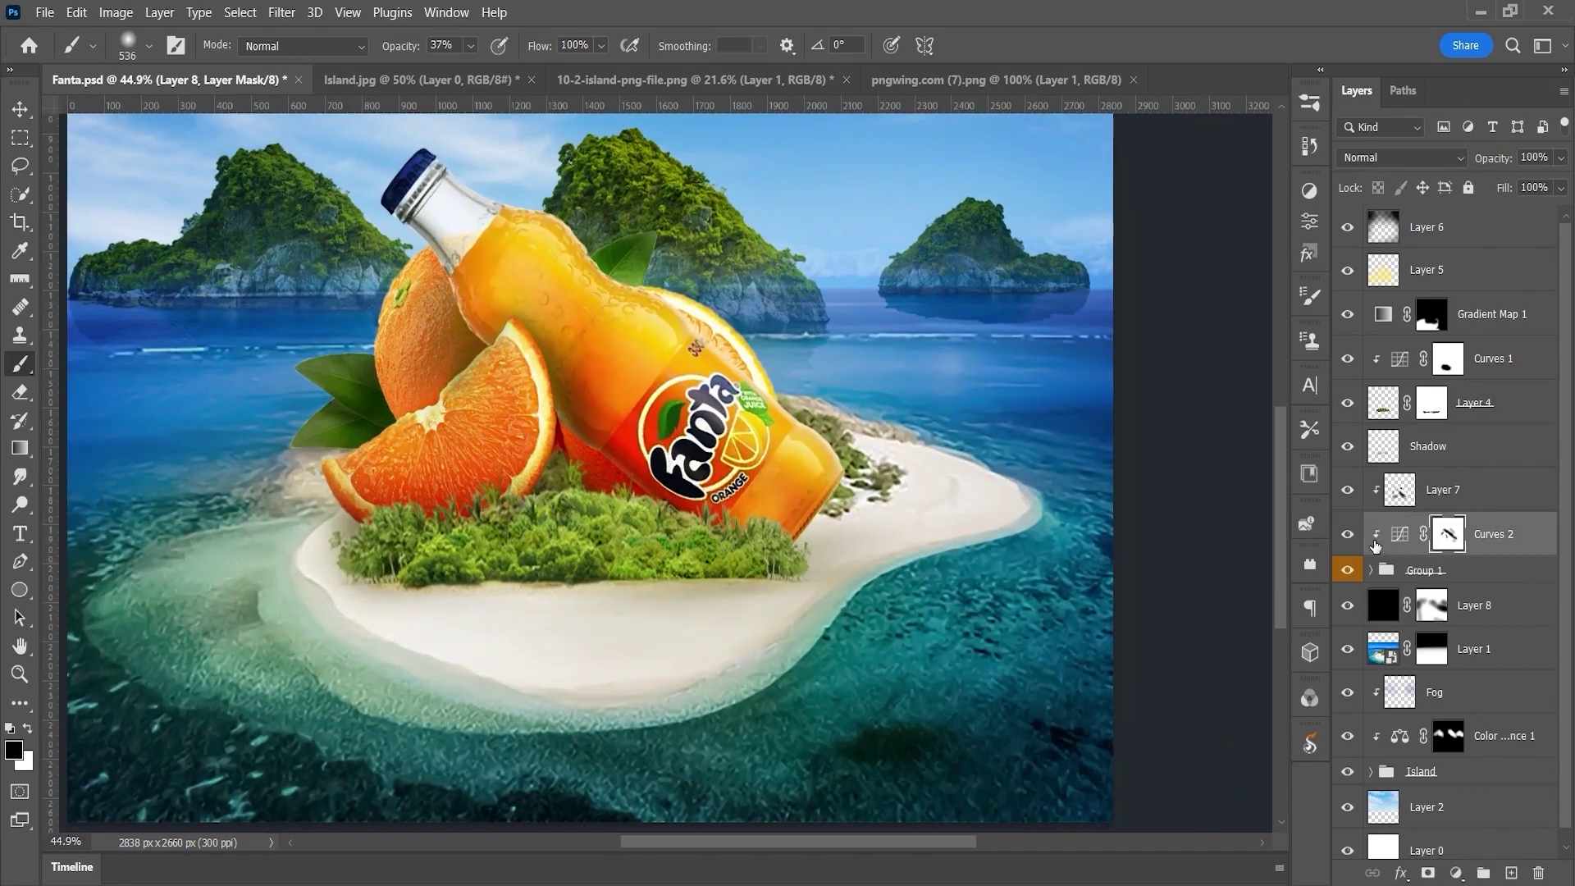
left_click(1379, 530)
- Erase Layer 7's light along the bottle's lower edge and upper leaf, then save the file
left_click(1400, 490)
key("x")
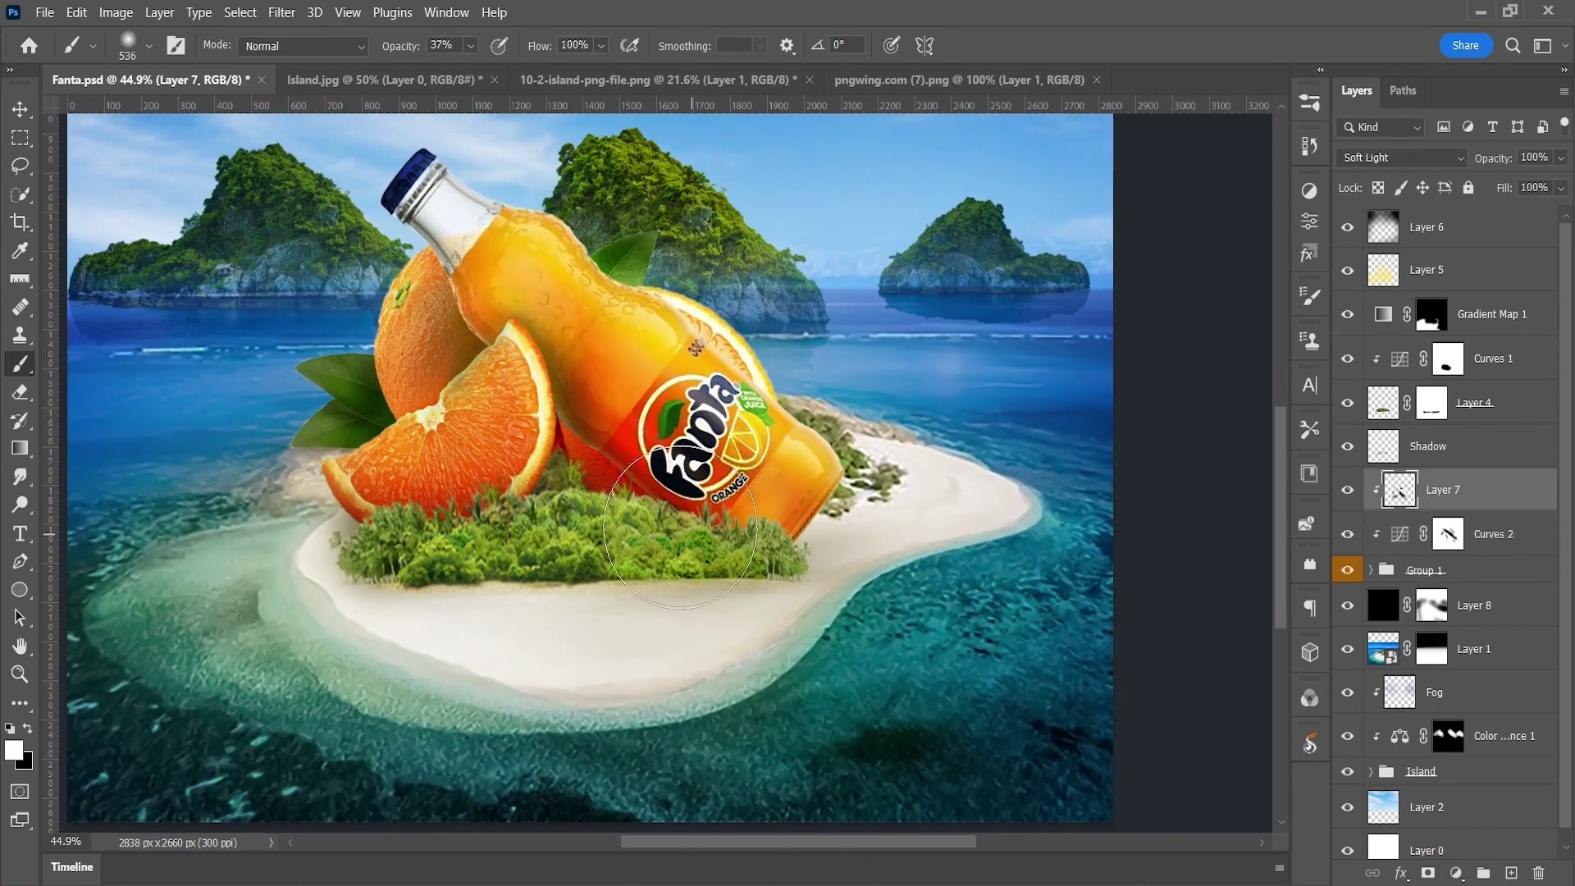
key("e")
mouse_move(787, 509)
left_mouse_down()
mouse_move(707, 532)
mouse_move(557, 355)
left_mouse_up()
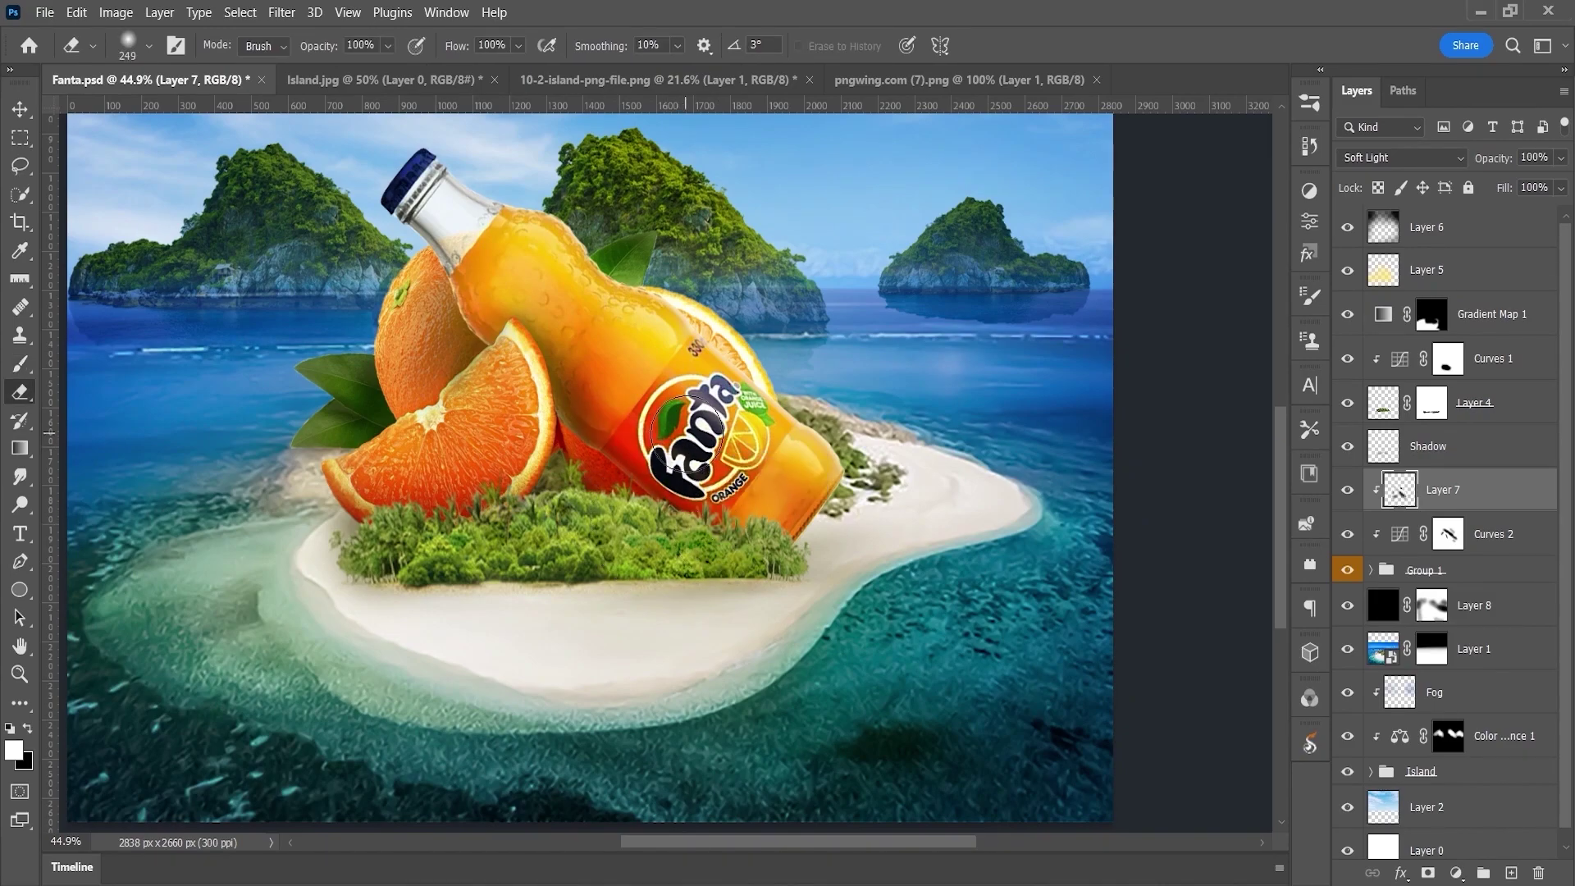
scroll(753, 408, "down", 3)
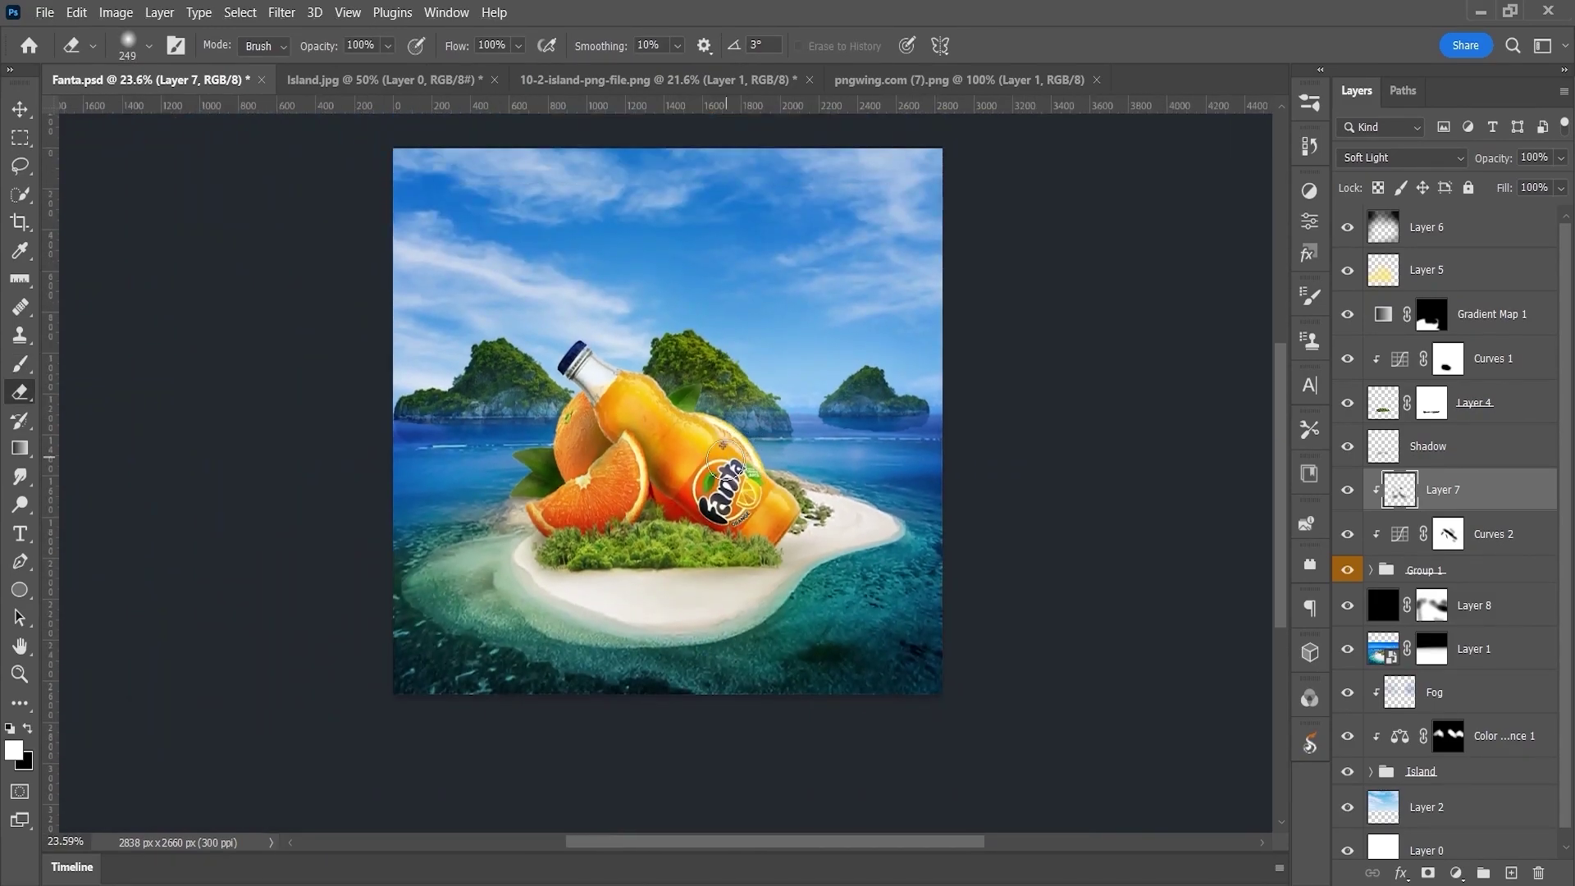
scroll(681, 419, "up", 3)
scroll(681, 418, "up", 1)
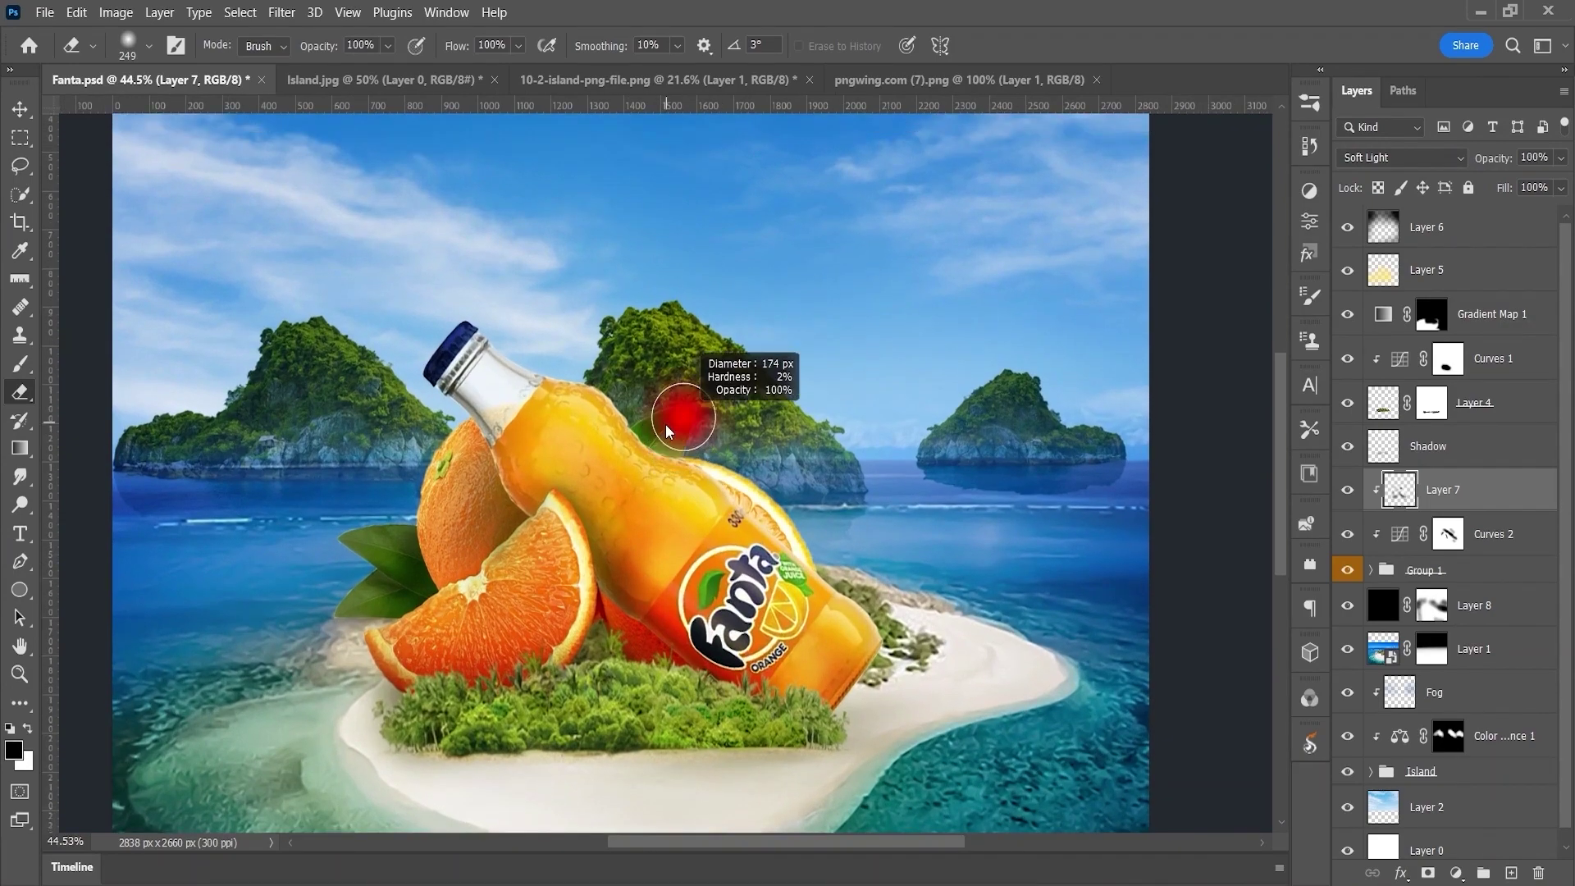
key("x")
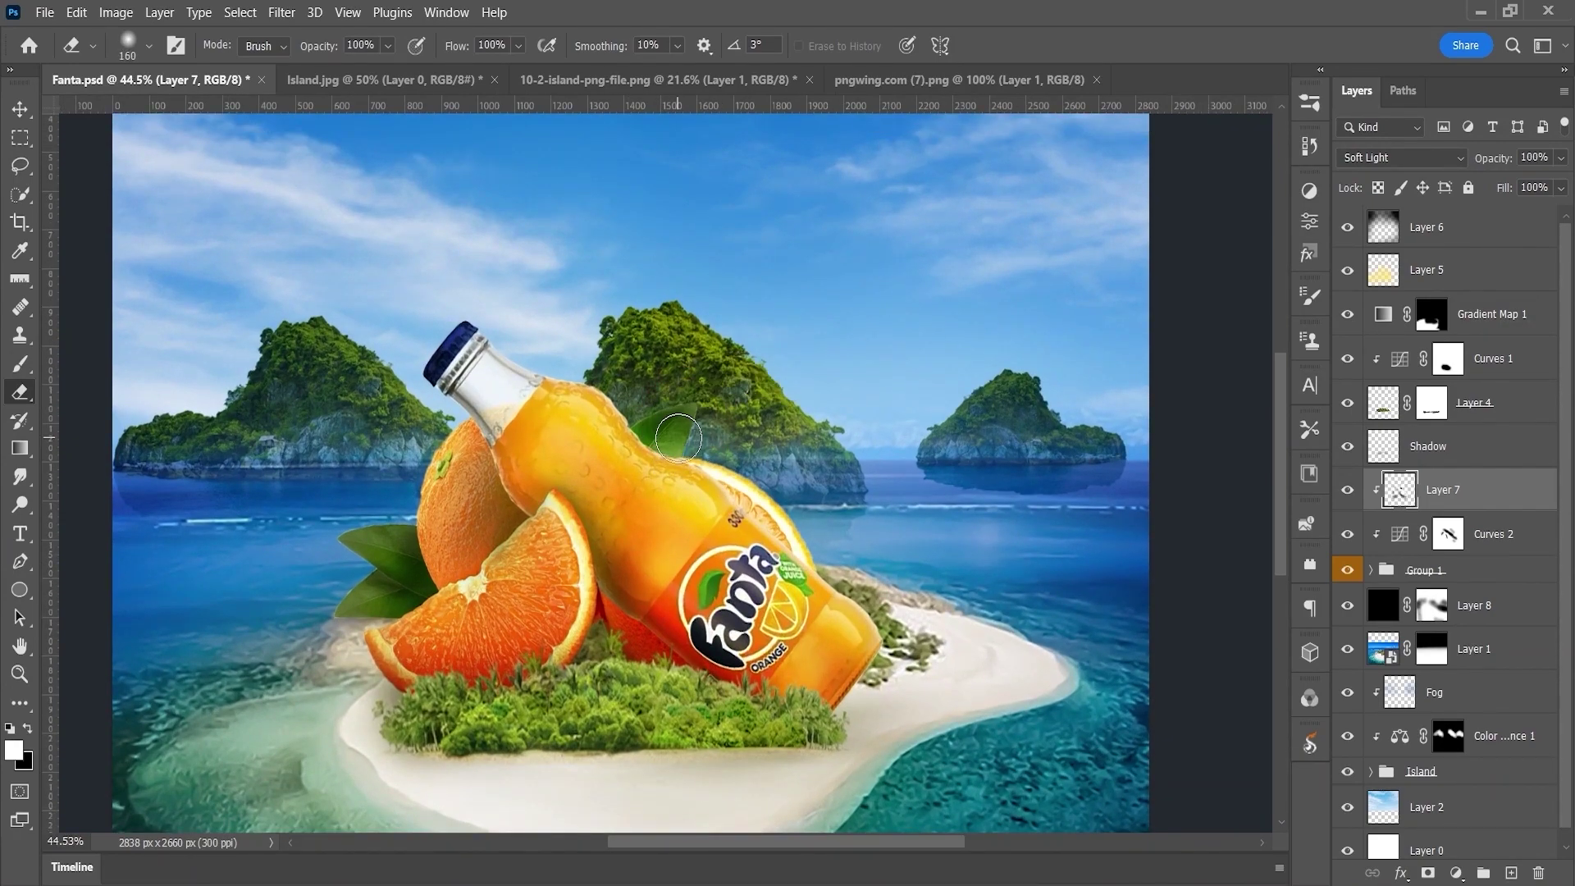
key("b")
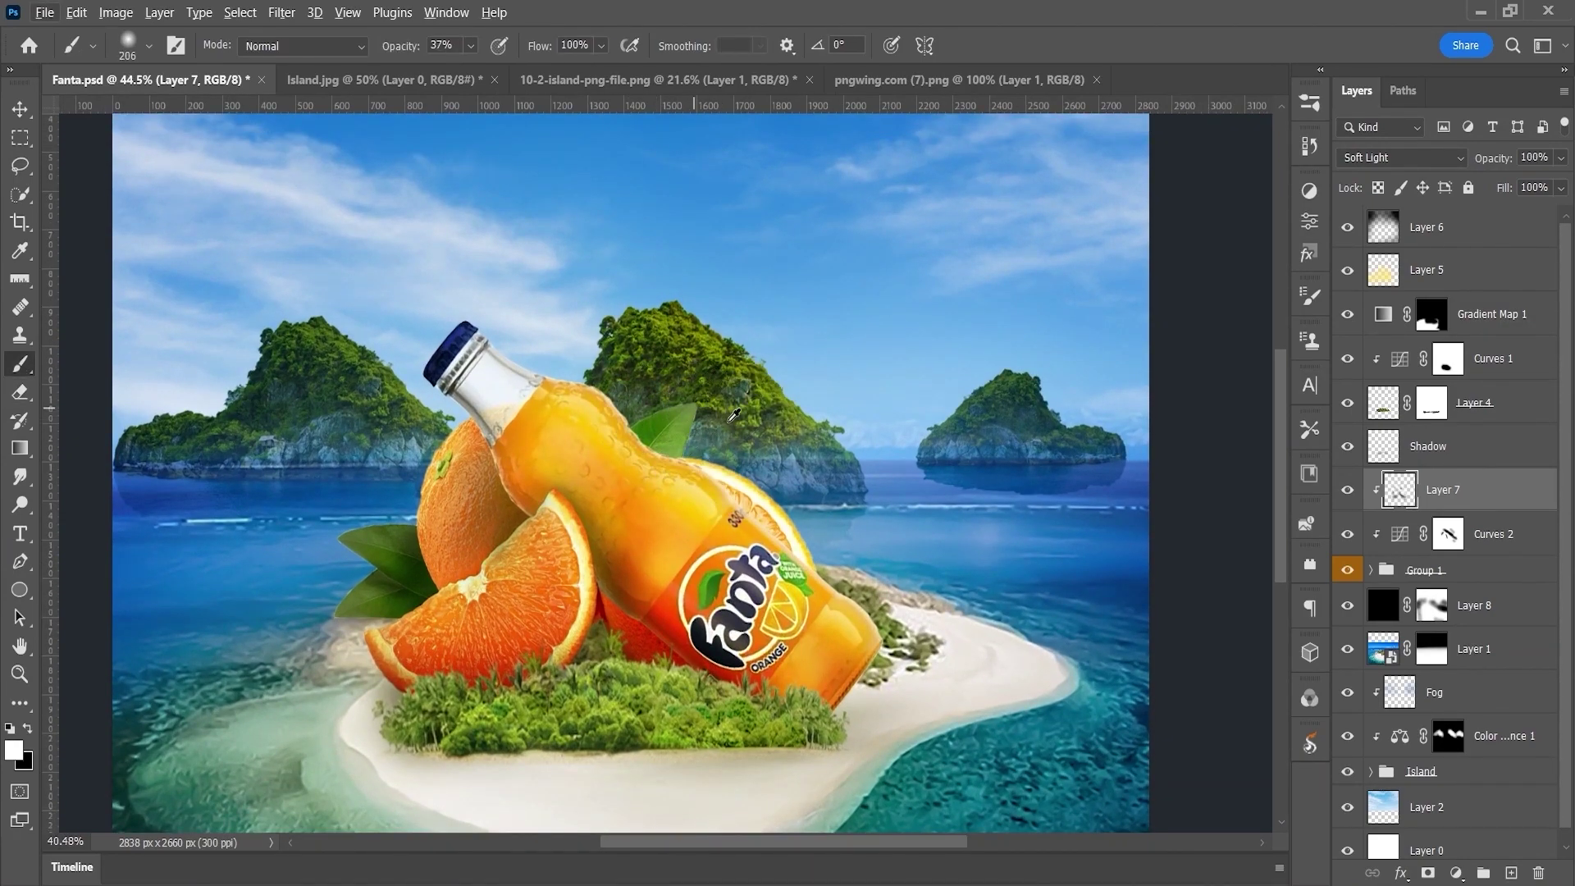
scroll(734, 416, "down", 3)
key("ctrl+s")
- Add a Brightness/Contrast adjustment at Brightness 30 on top, masking its edges black
key("alt+period")
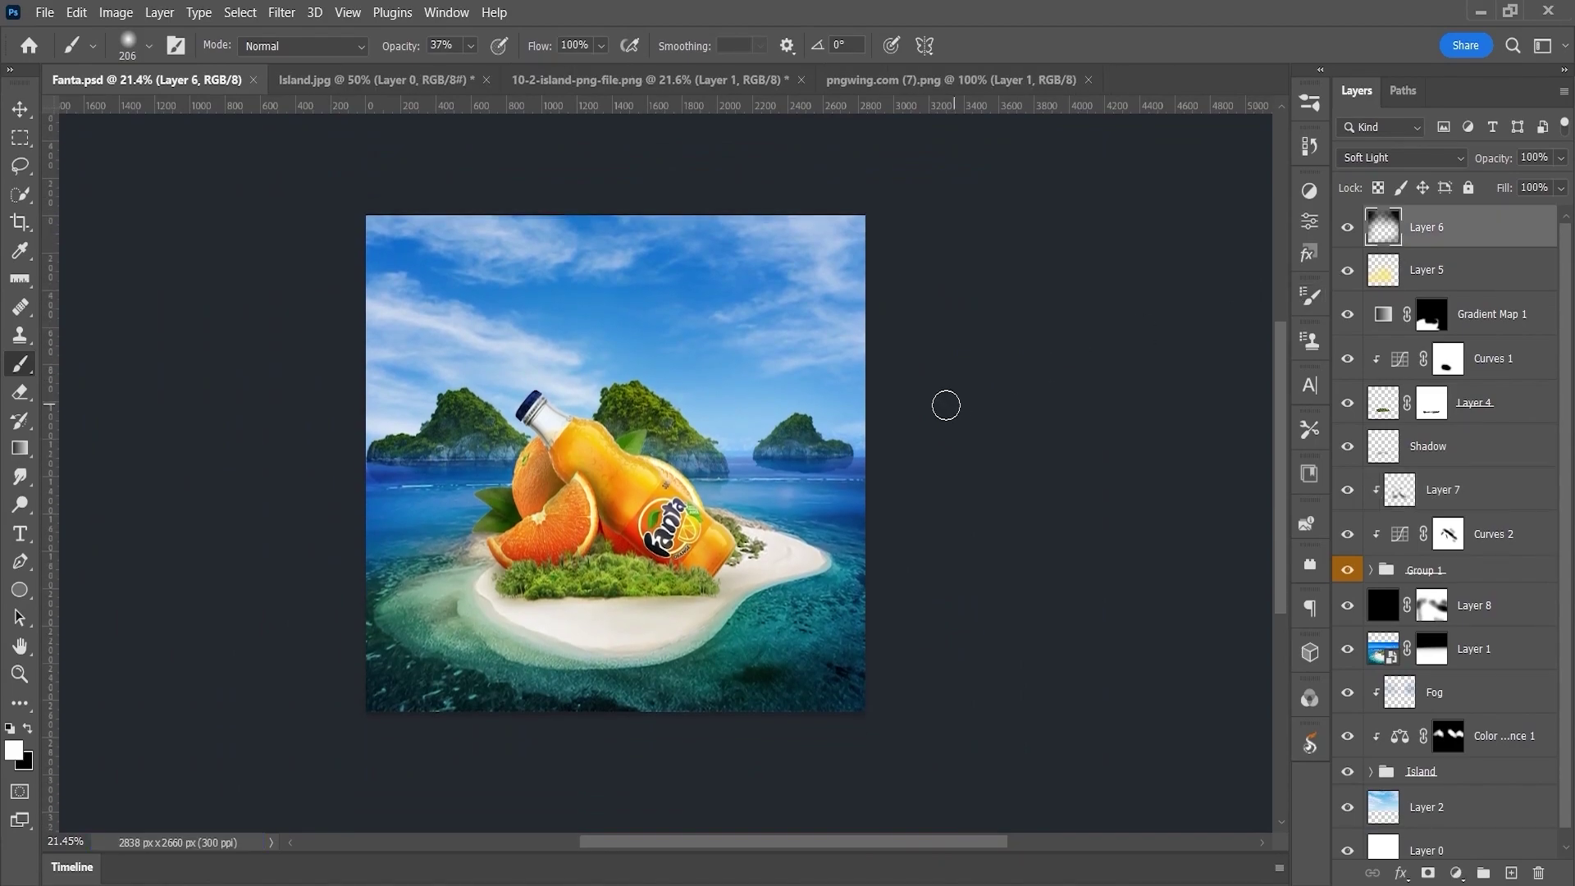
left_click(1310, 190)
left_click(1087, 226)
mouse_move(1164, 312)
left_mouse_down()
mouse_move(1184, 318)
mouse_move(1163, 317)
left_mouse_up()
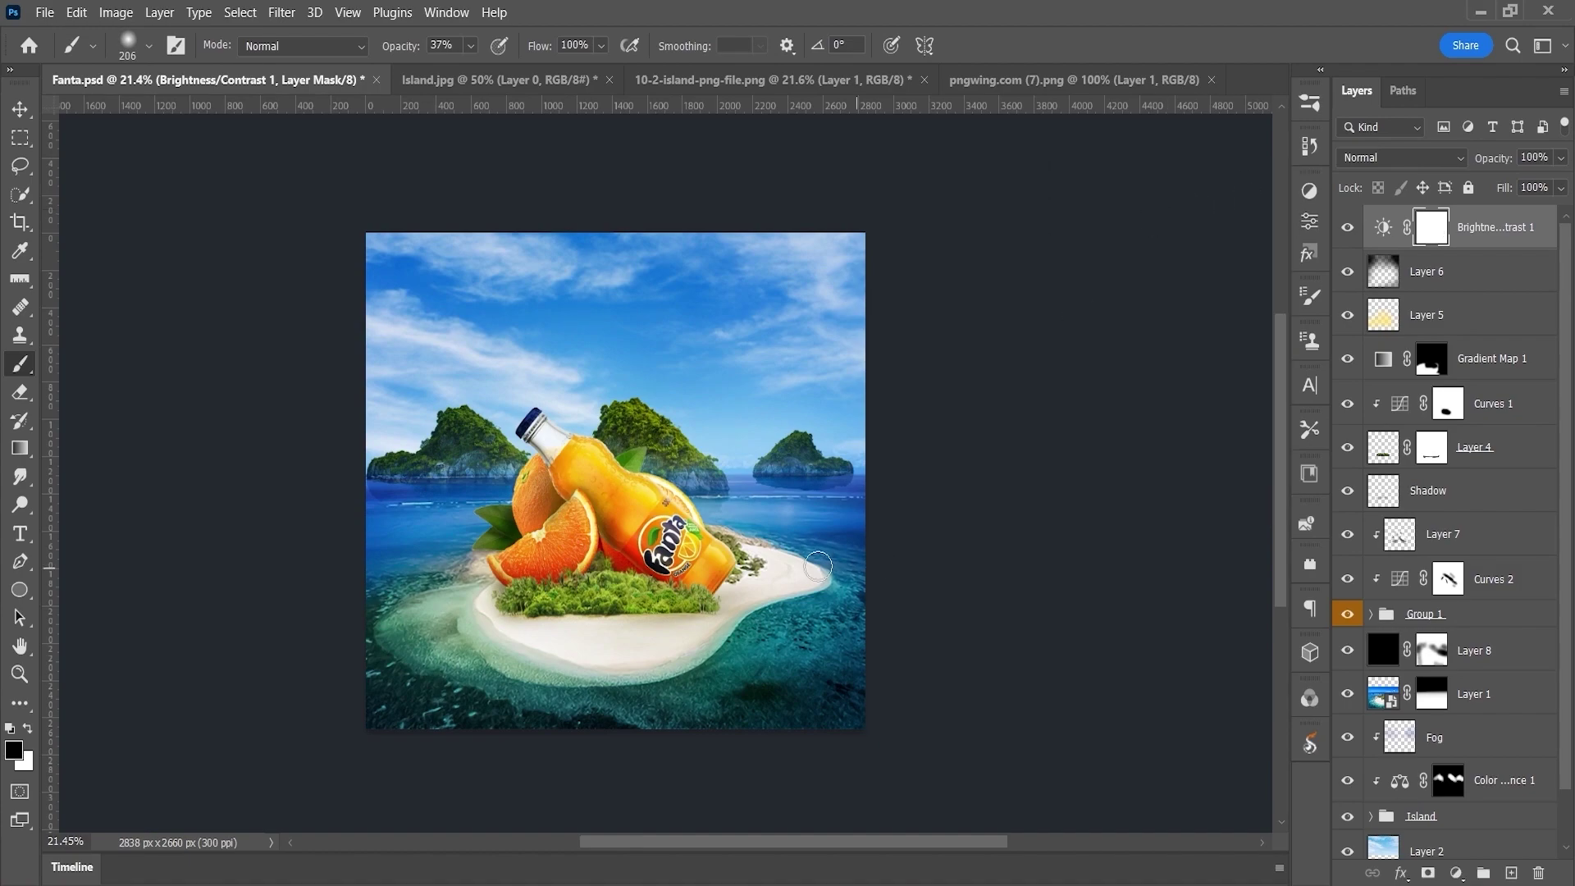
left_click_drag(582, 669, 648, 669)
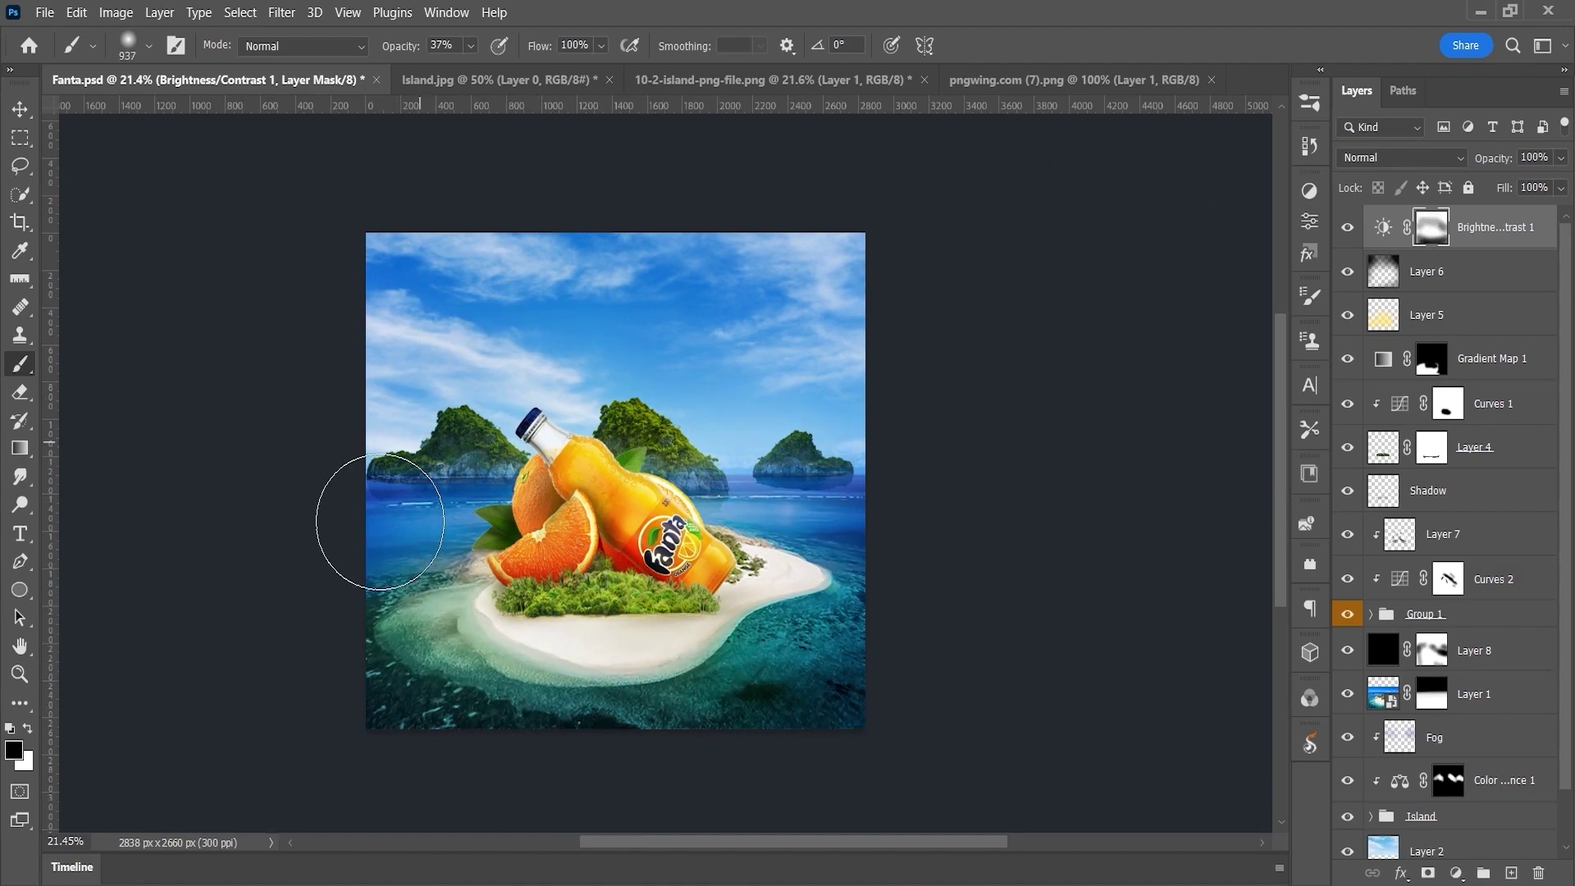
left_click_drag(735, 421, 756, 382)
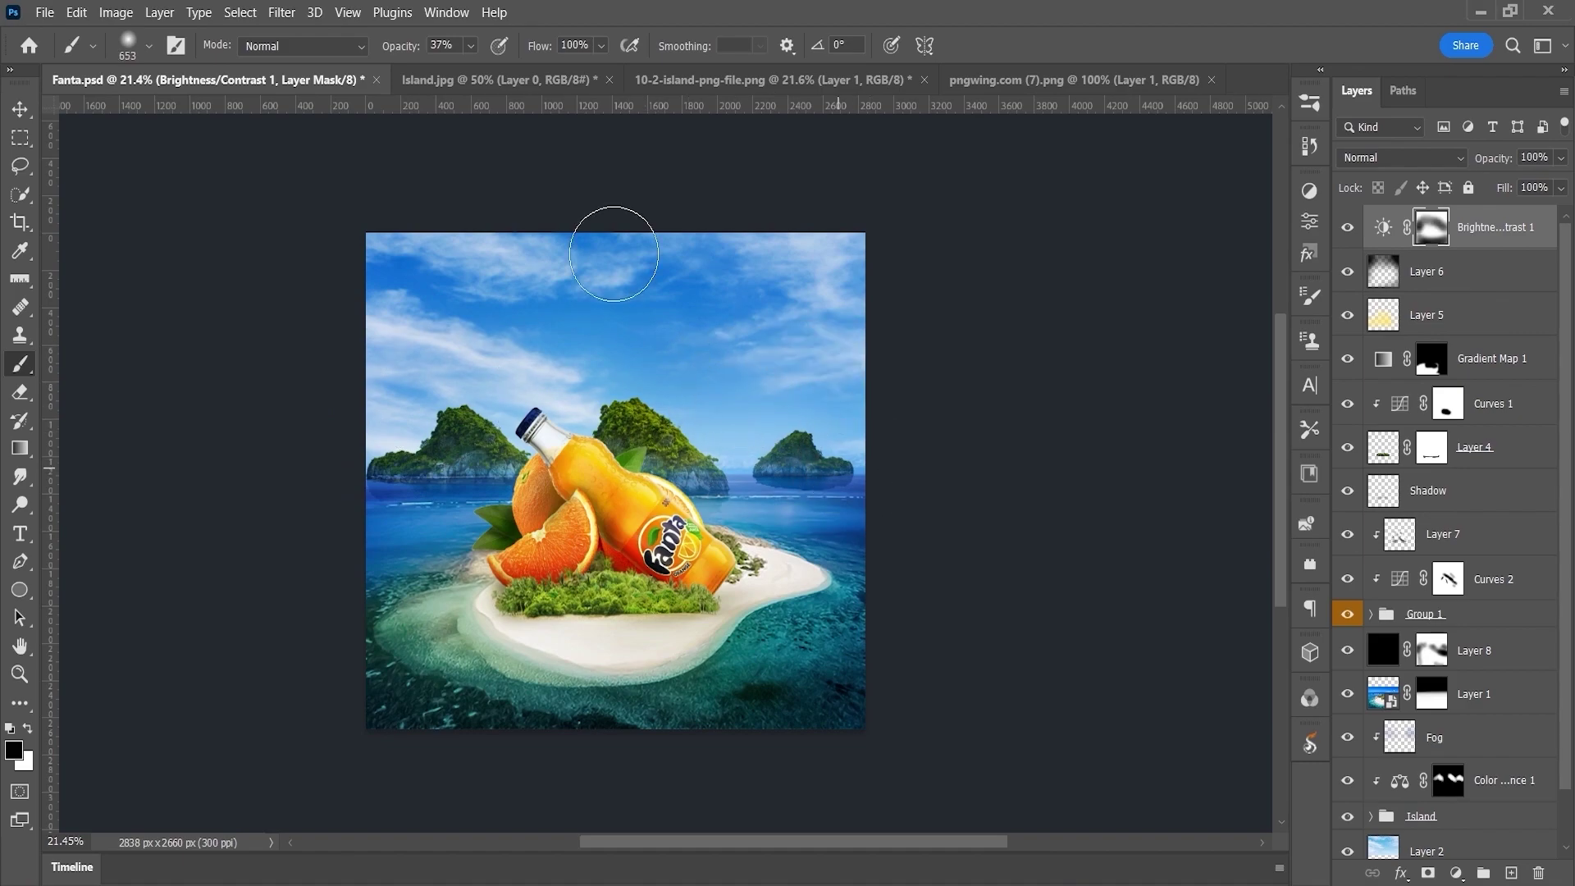
- Paste the sunlight image into the composition as Layer 9 and enlarge it over the sky
left_click(186, 80)
key("ctrl+v")
key("ctrl+t")
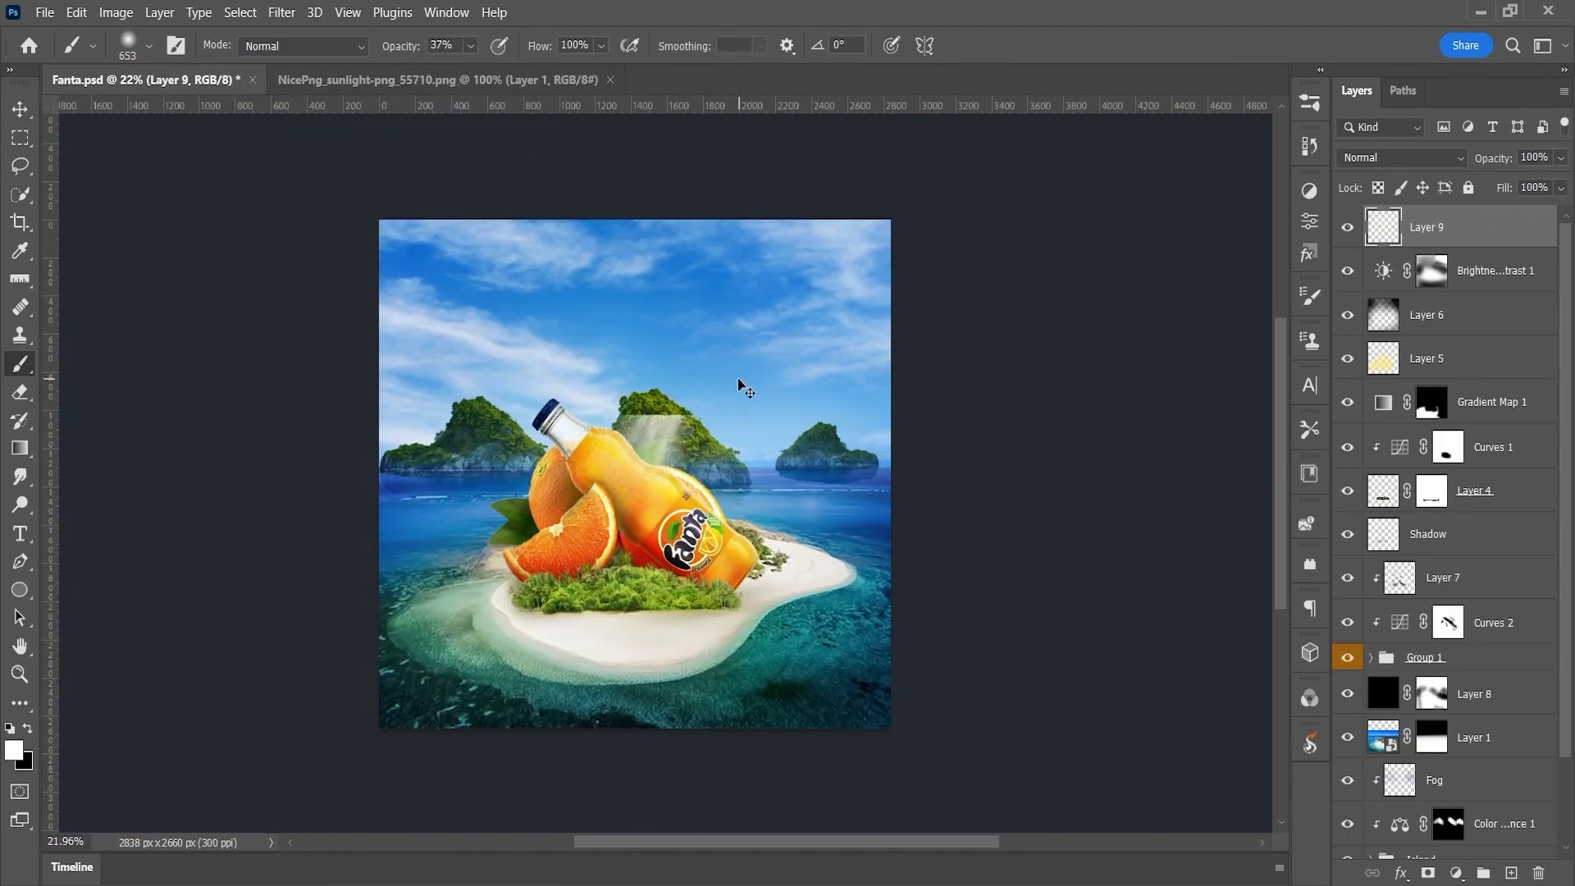
mouse_move(727, 544)
left_mouse_down()
mouse_move(968, 320)
mouse_move(1013, 415)
mouse_move(915, 361)
mouse_move(900, 399)
left_mouse_up()
- Commit the sunlight transform and crop the left and right edges to a narrower frame
key("Return")
key("c")
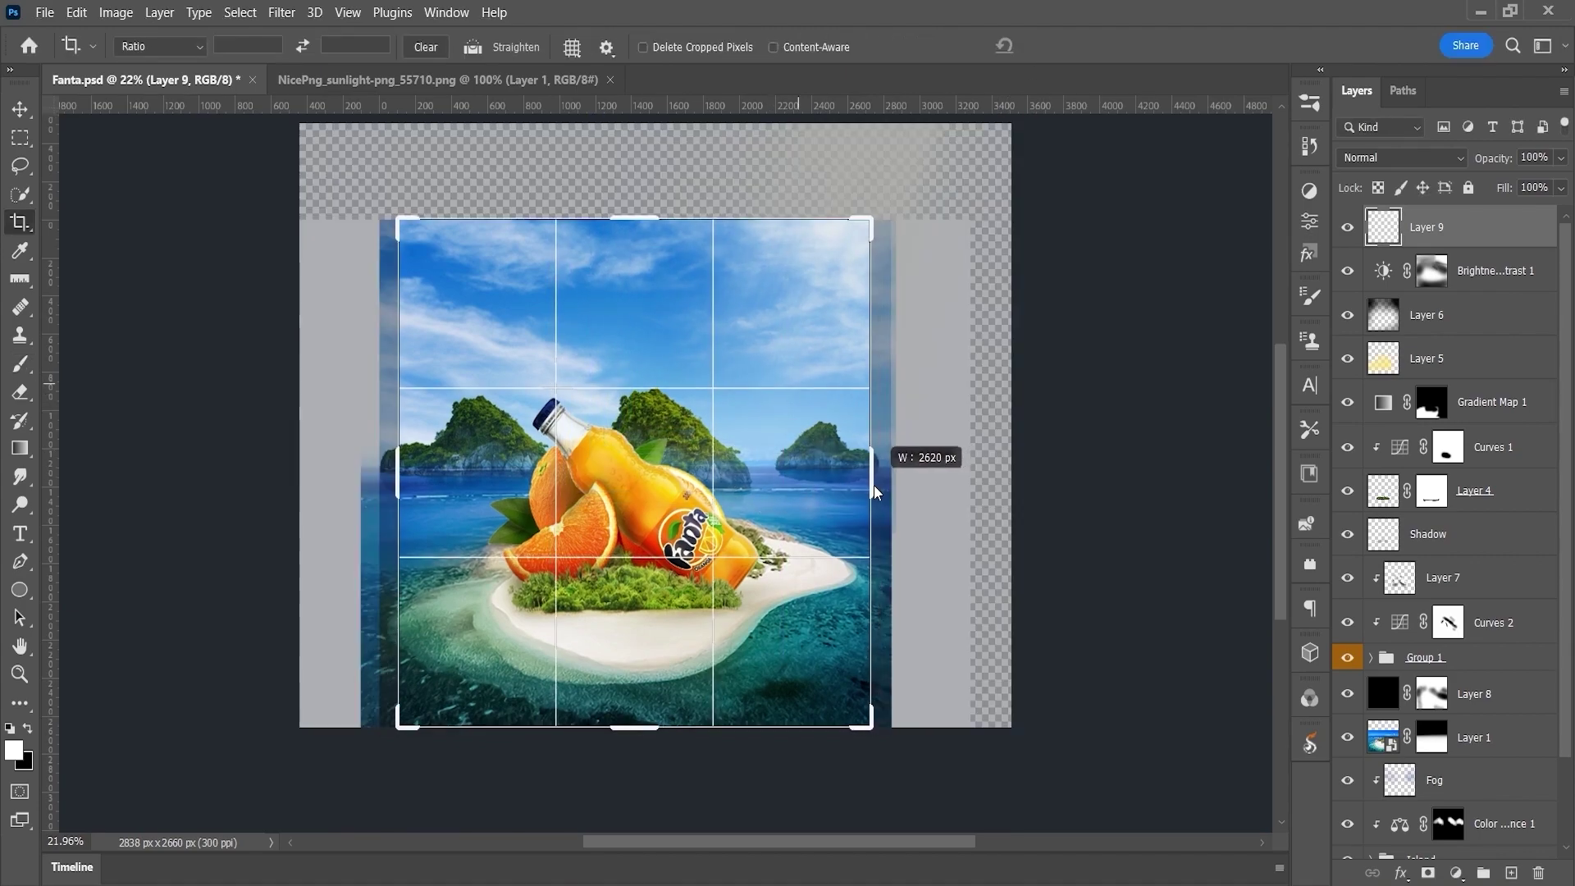
left_click_drag(891, 472, 862, 472, "alt")
key("Return")
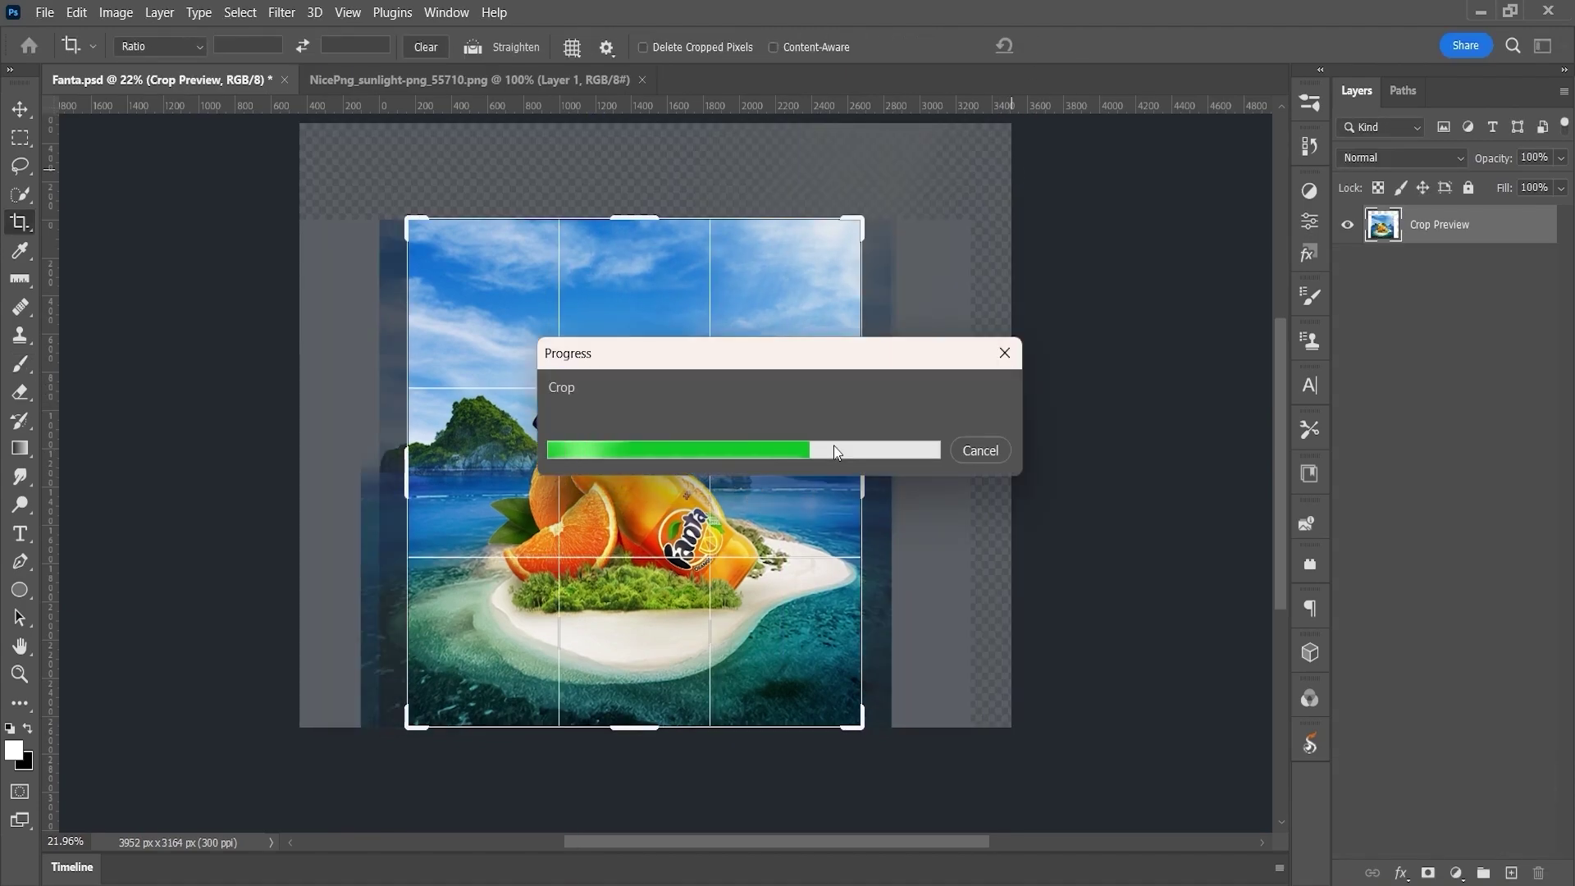